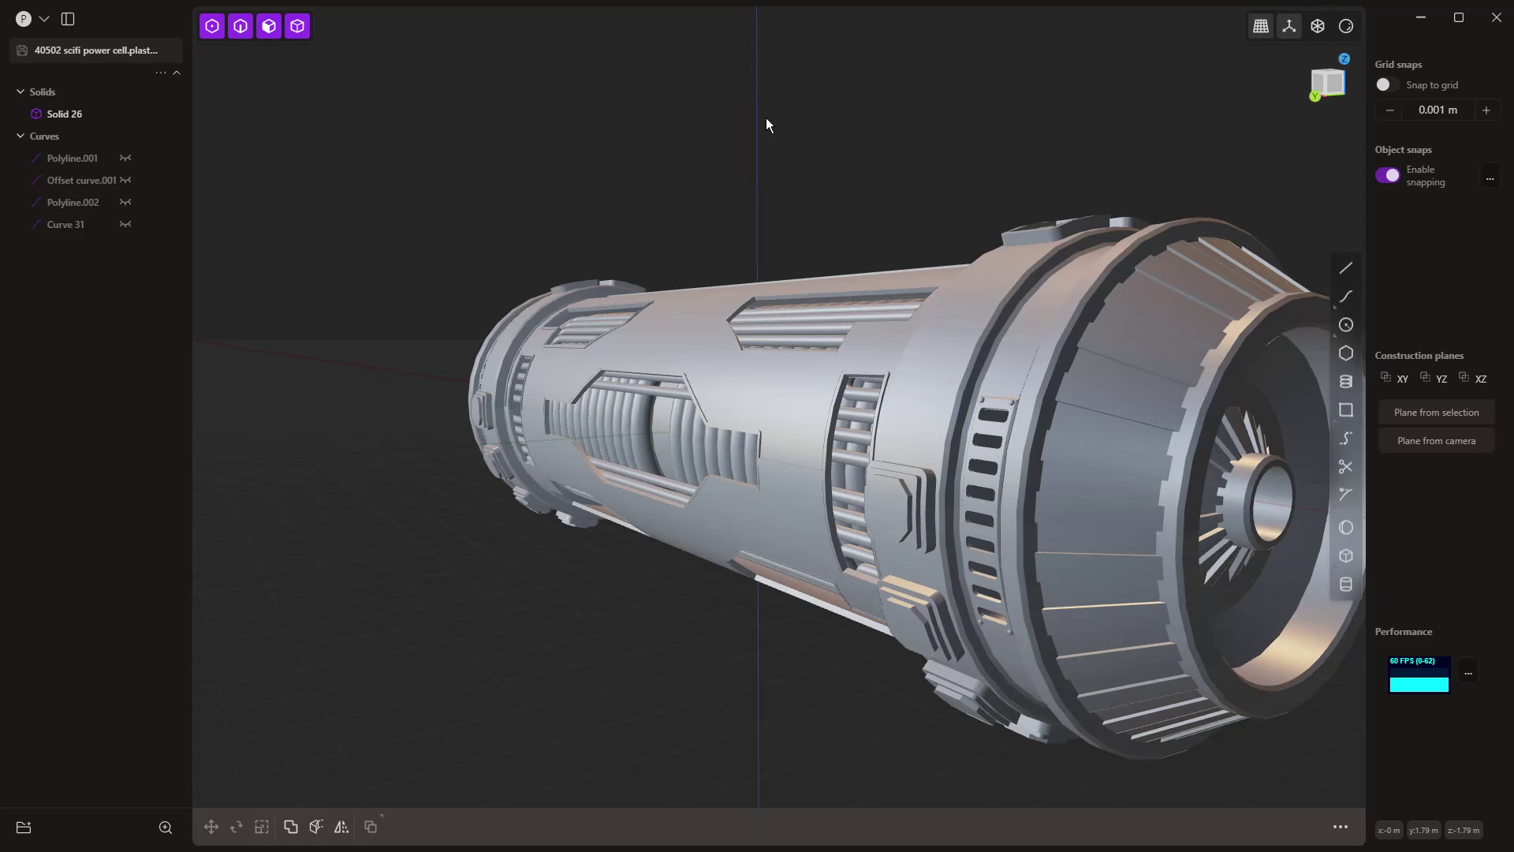
- Change the power cell's display material to the glossy red preview
middle_click_drag(568, 319, 781, 442)
left_click(1348, 27)
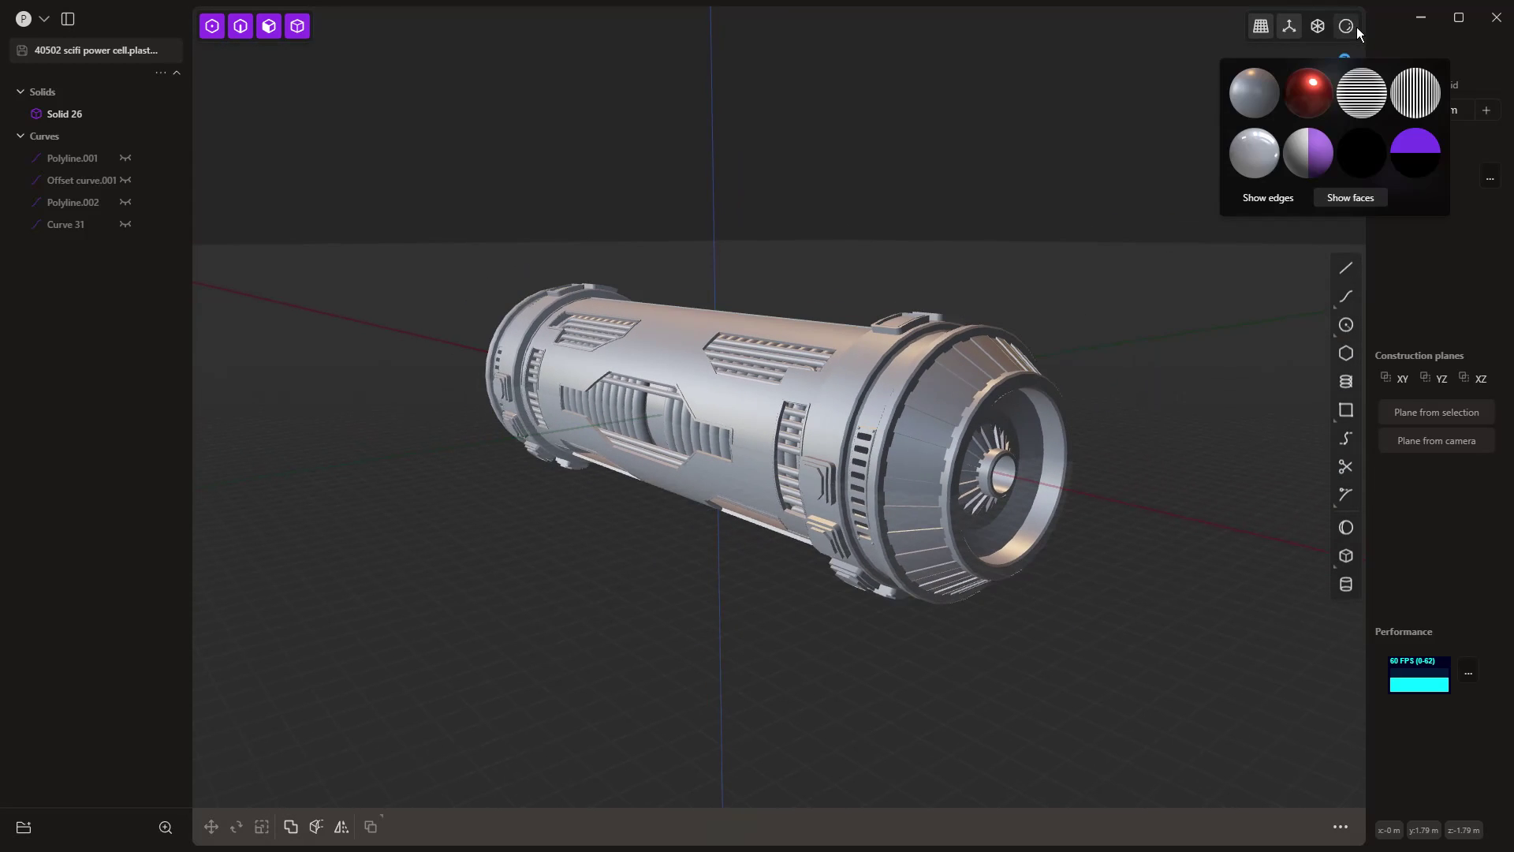
left_click(1303, 98)
middle_click_drag(957, 254, 1147, 129)
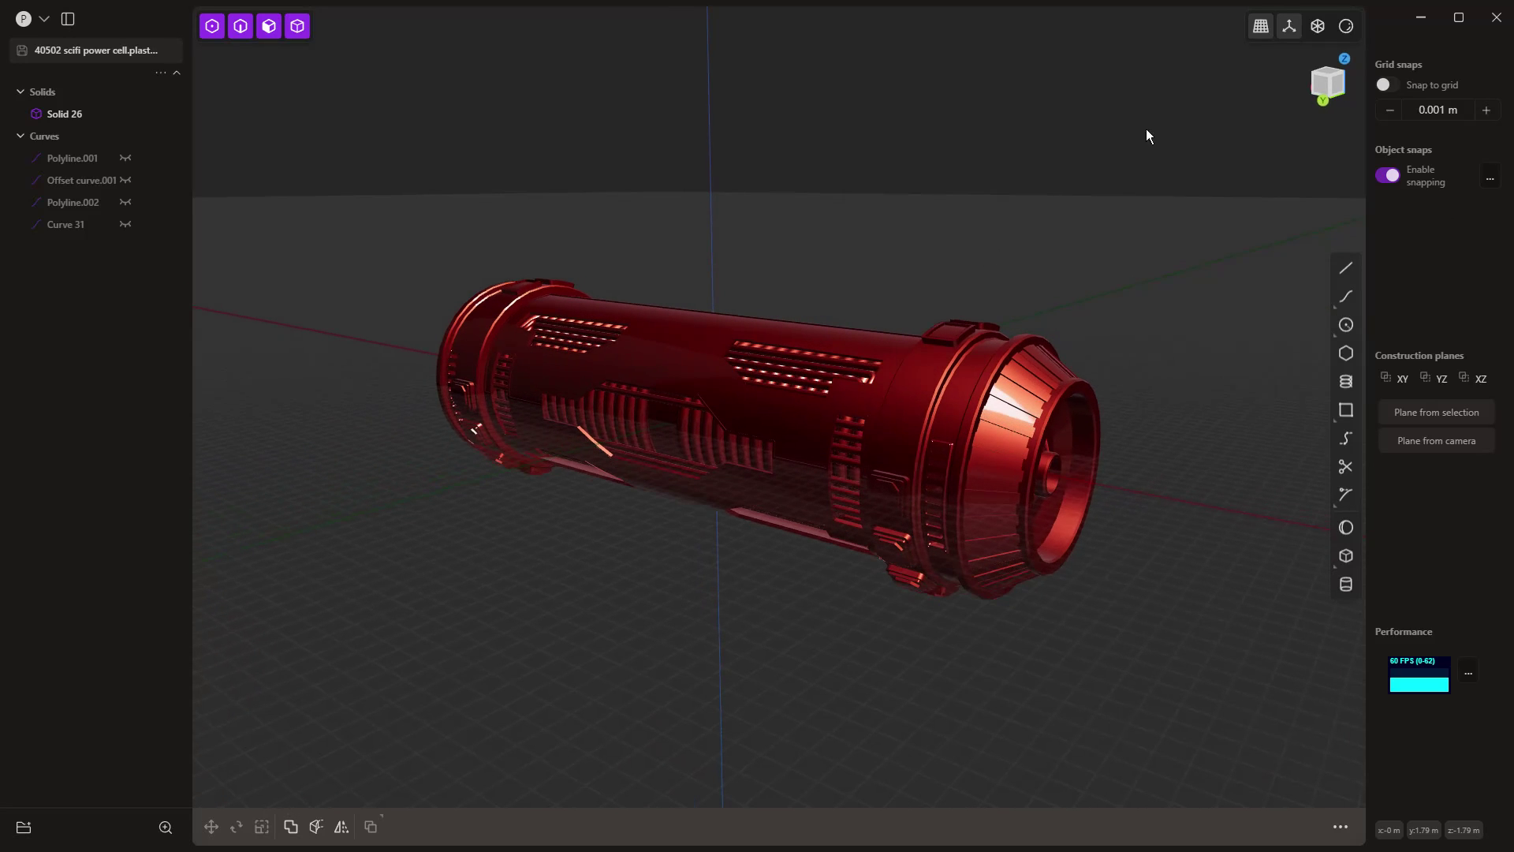
- Switch the view to orthographic projection and back to perspective
left_click(1289, 30)
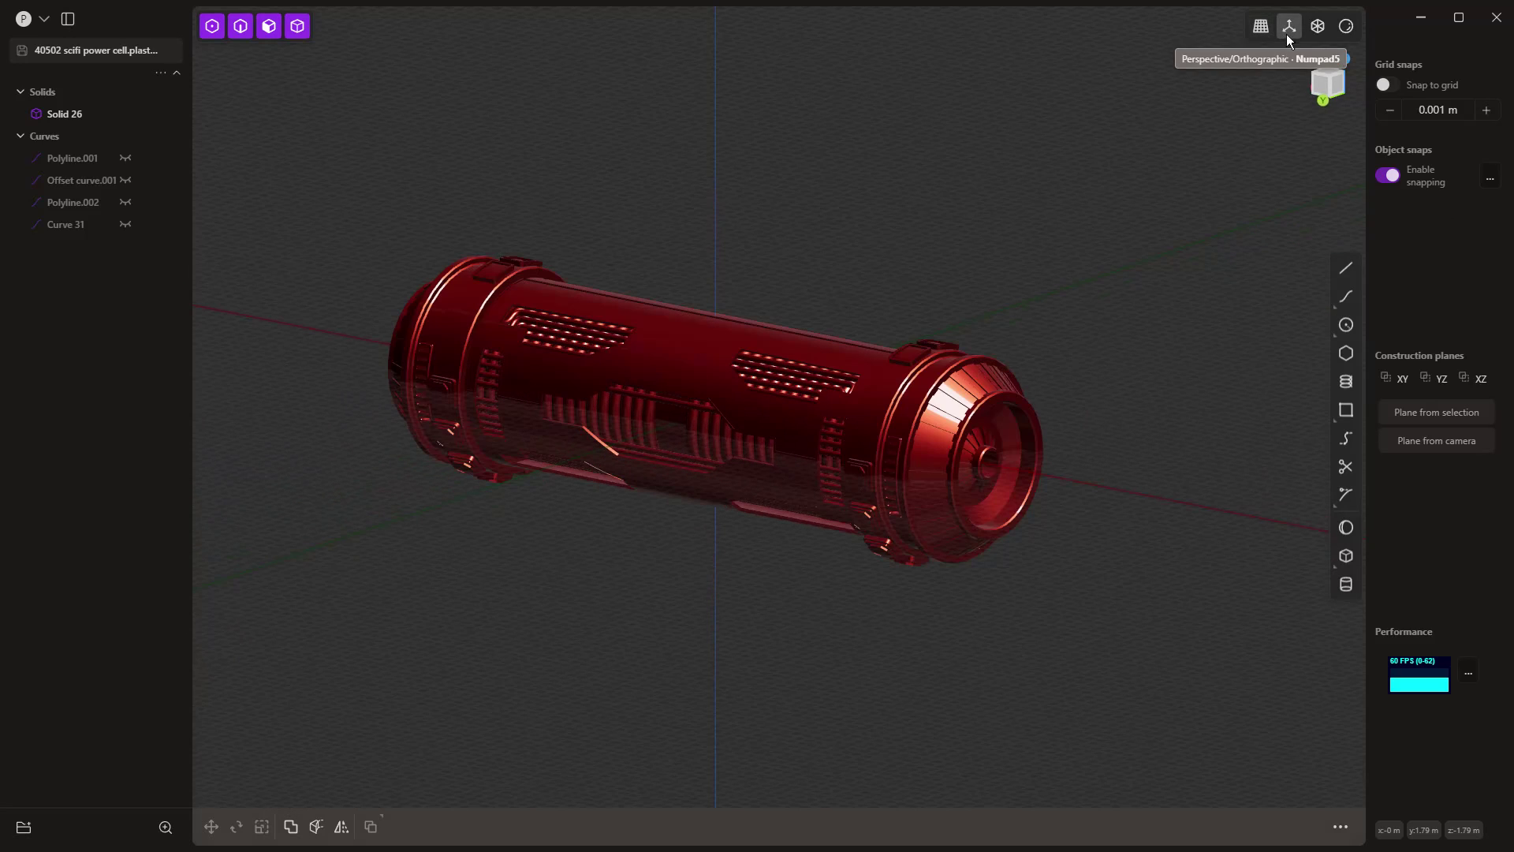
key("KP_5")
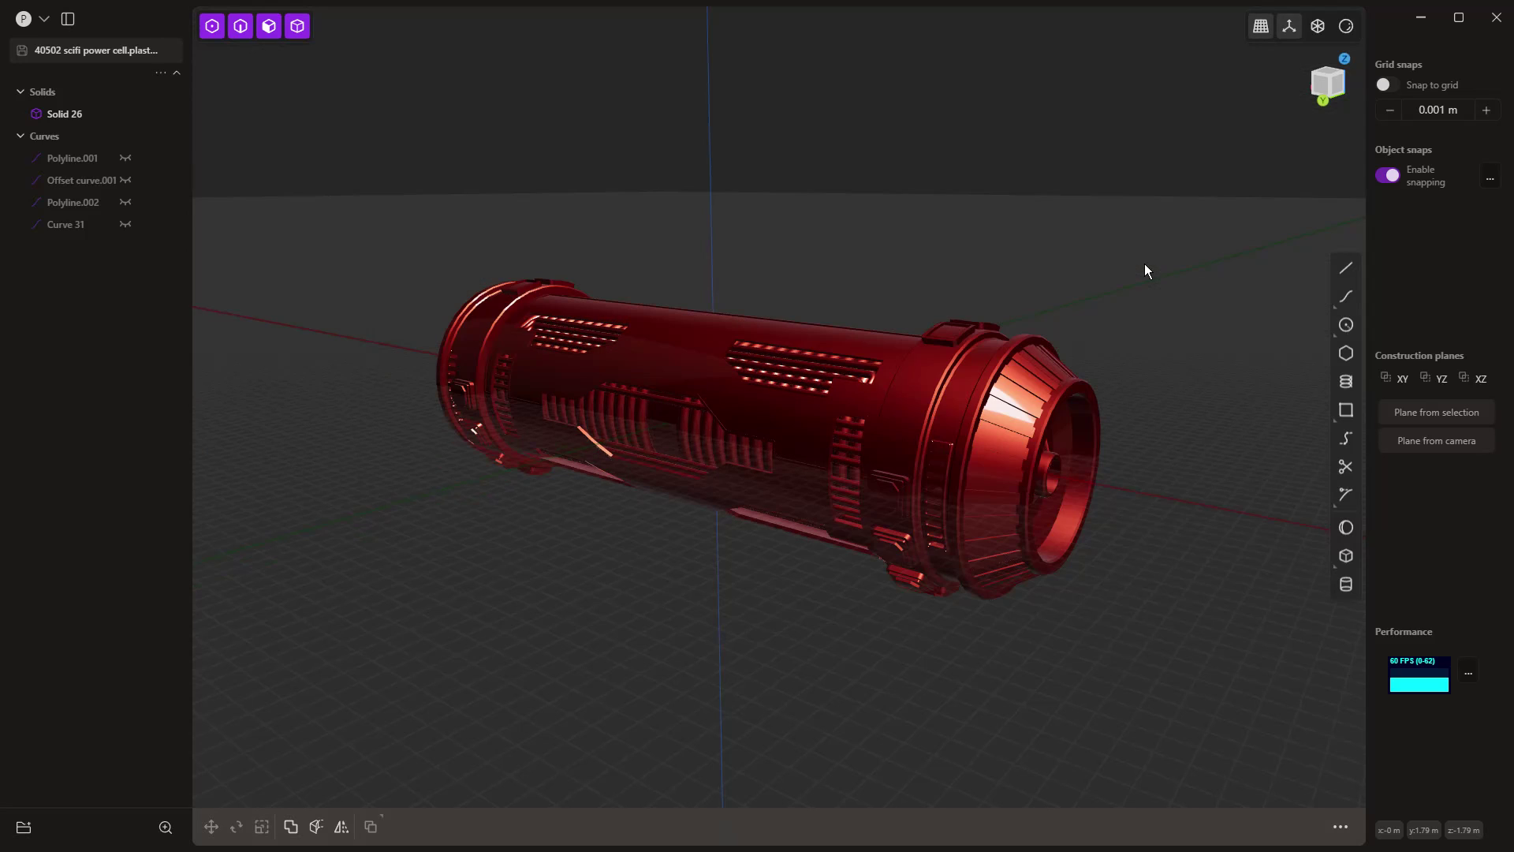
middle_click_drag(1145, 270, 1149, 329)
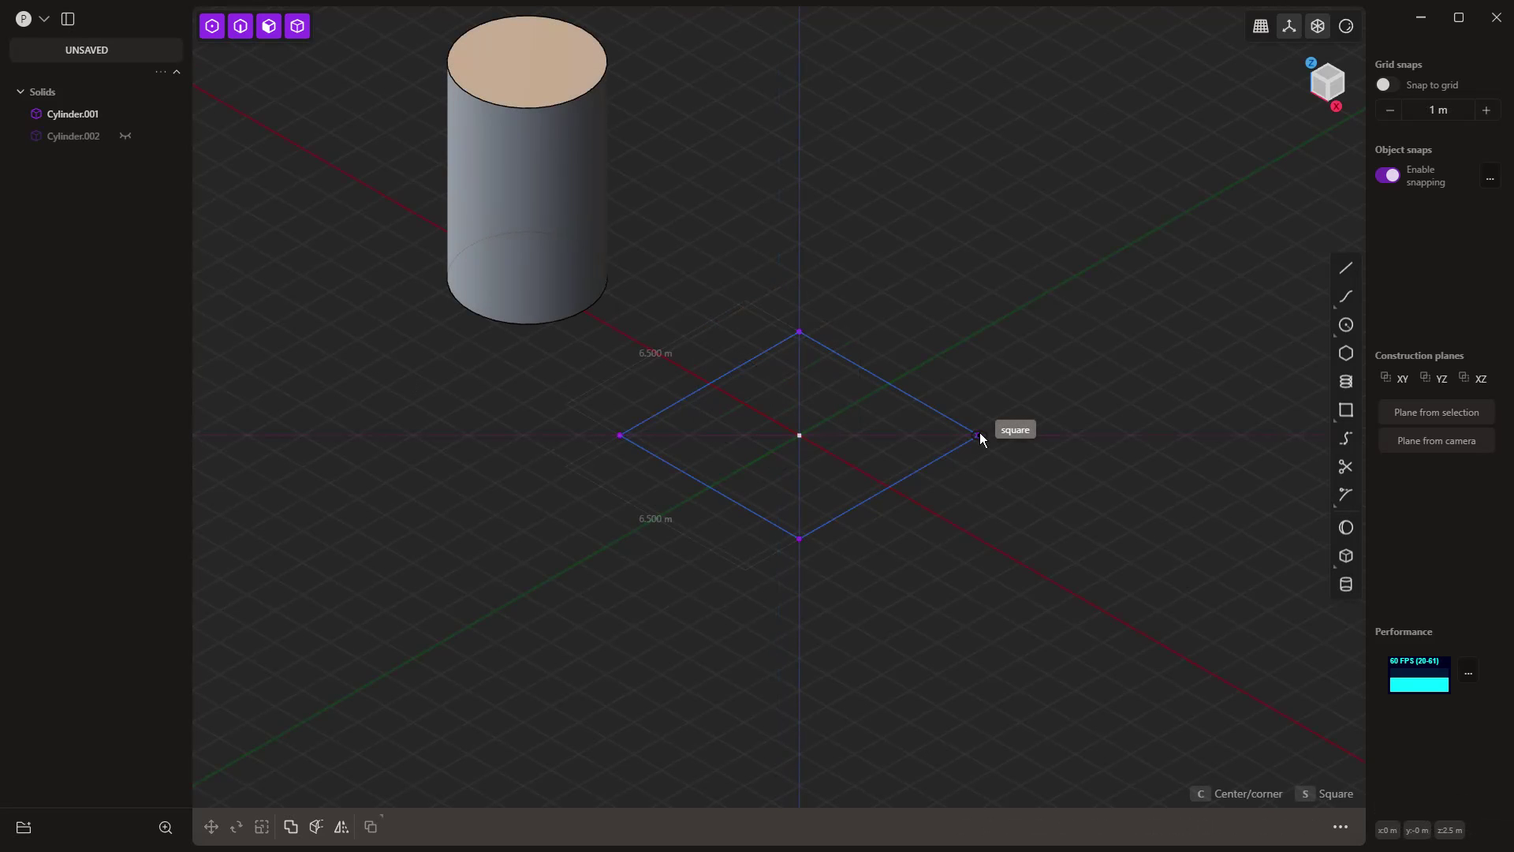
- Draw a square with sides of about 6.5 m centred on the origin, in front of the cylinder
left_click(980, 434)
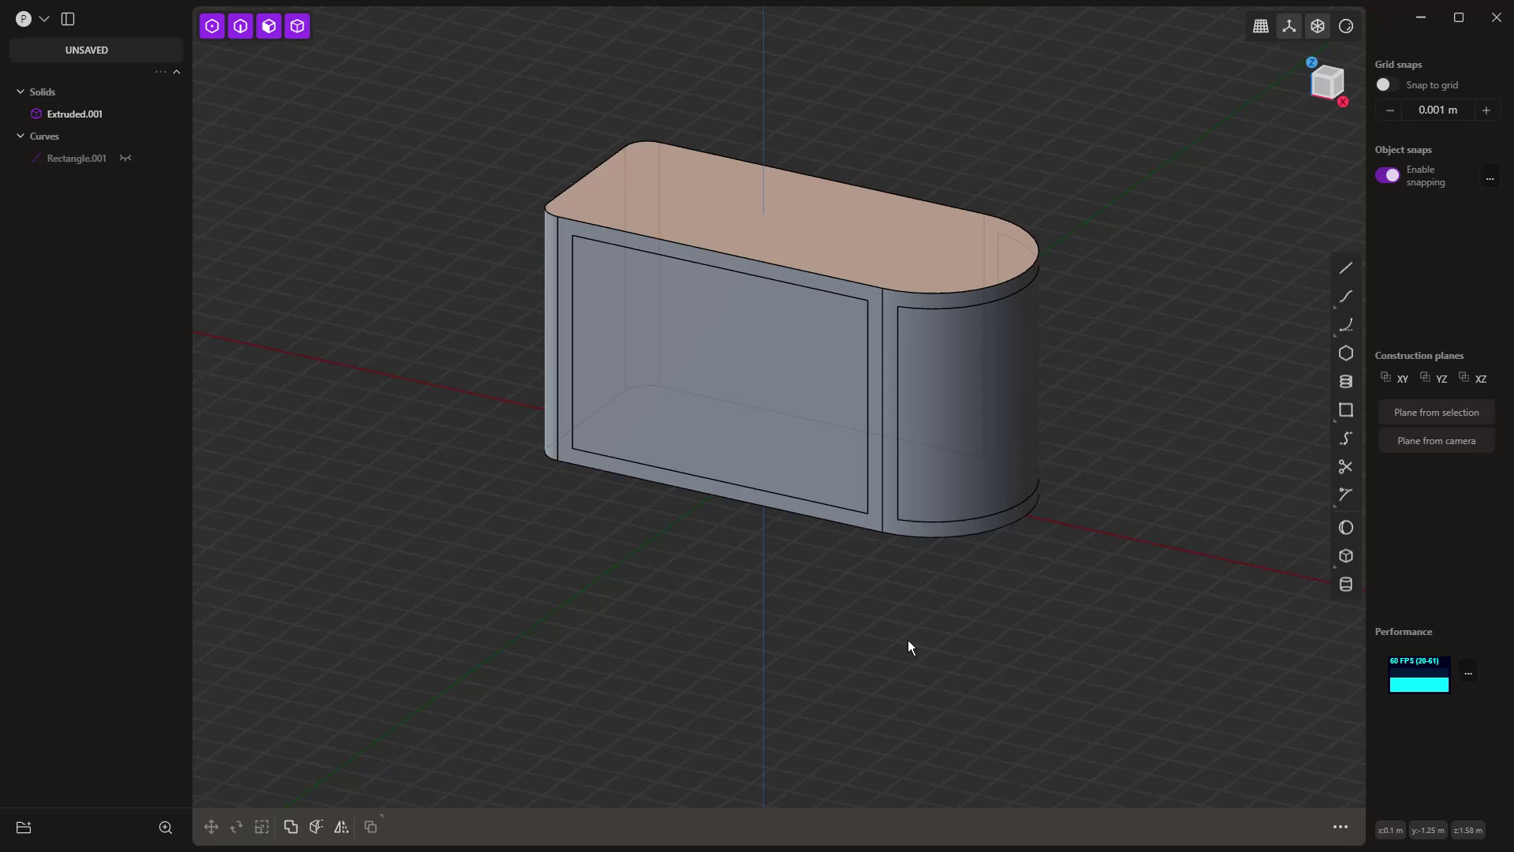
- Offset the inset flat and curved side faces of the rounded block together using Offset face
left_click(968, 366)
left_click(969, 367)
key("o")
left_click(864, 367)
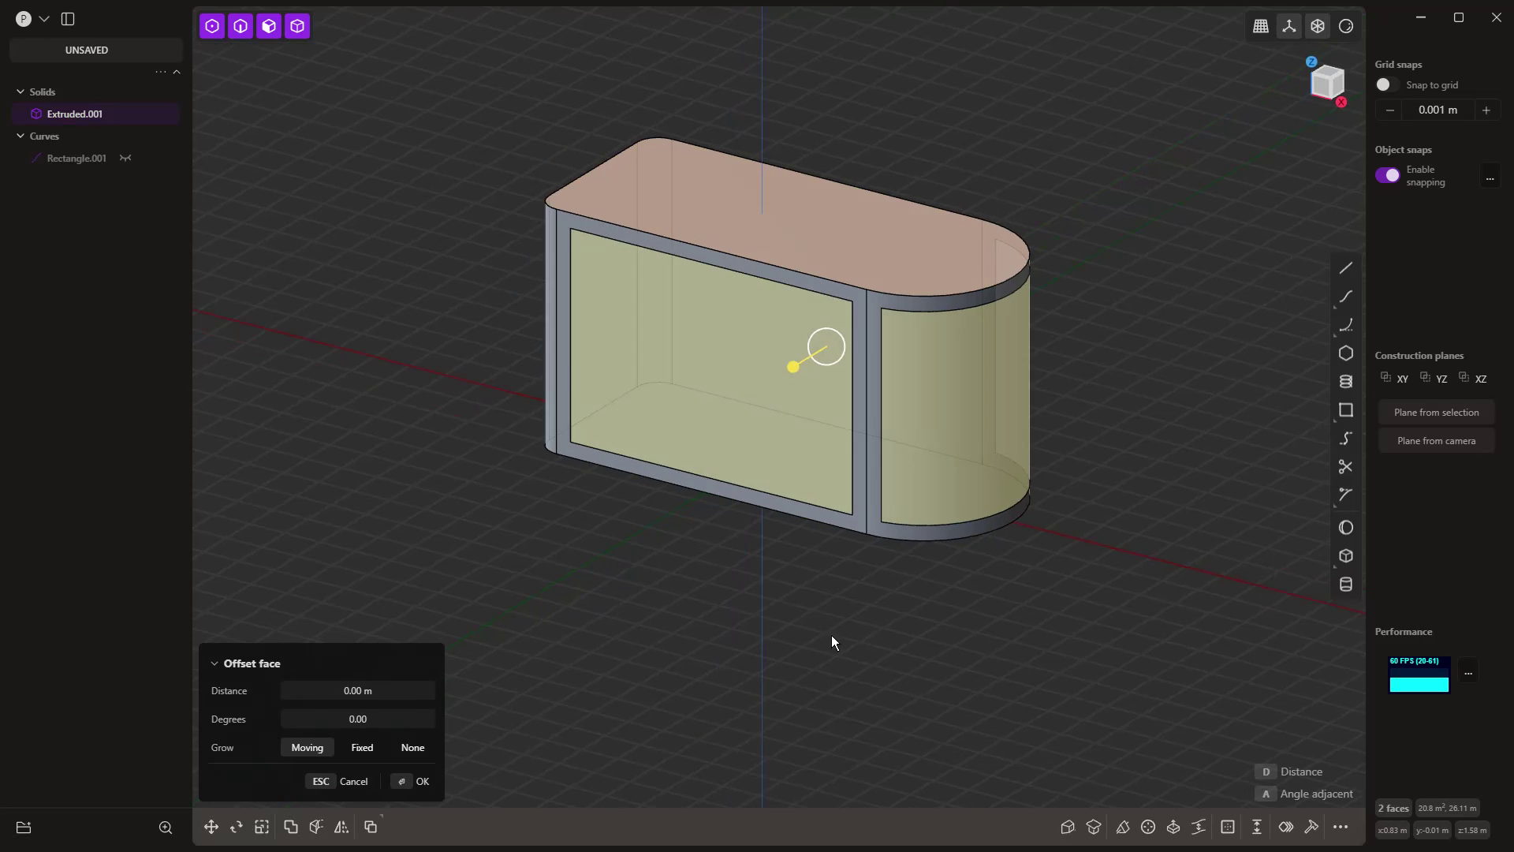
middle_click_drag(831, 636, 757, 372)
left_click_drag(755, 367, 762, 368)
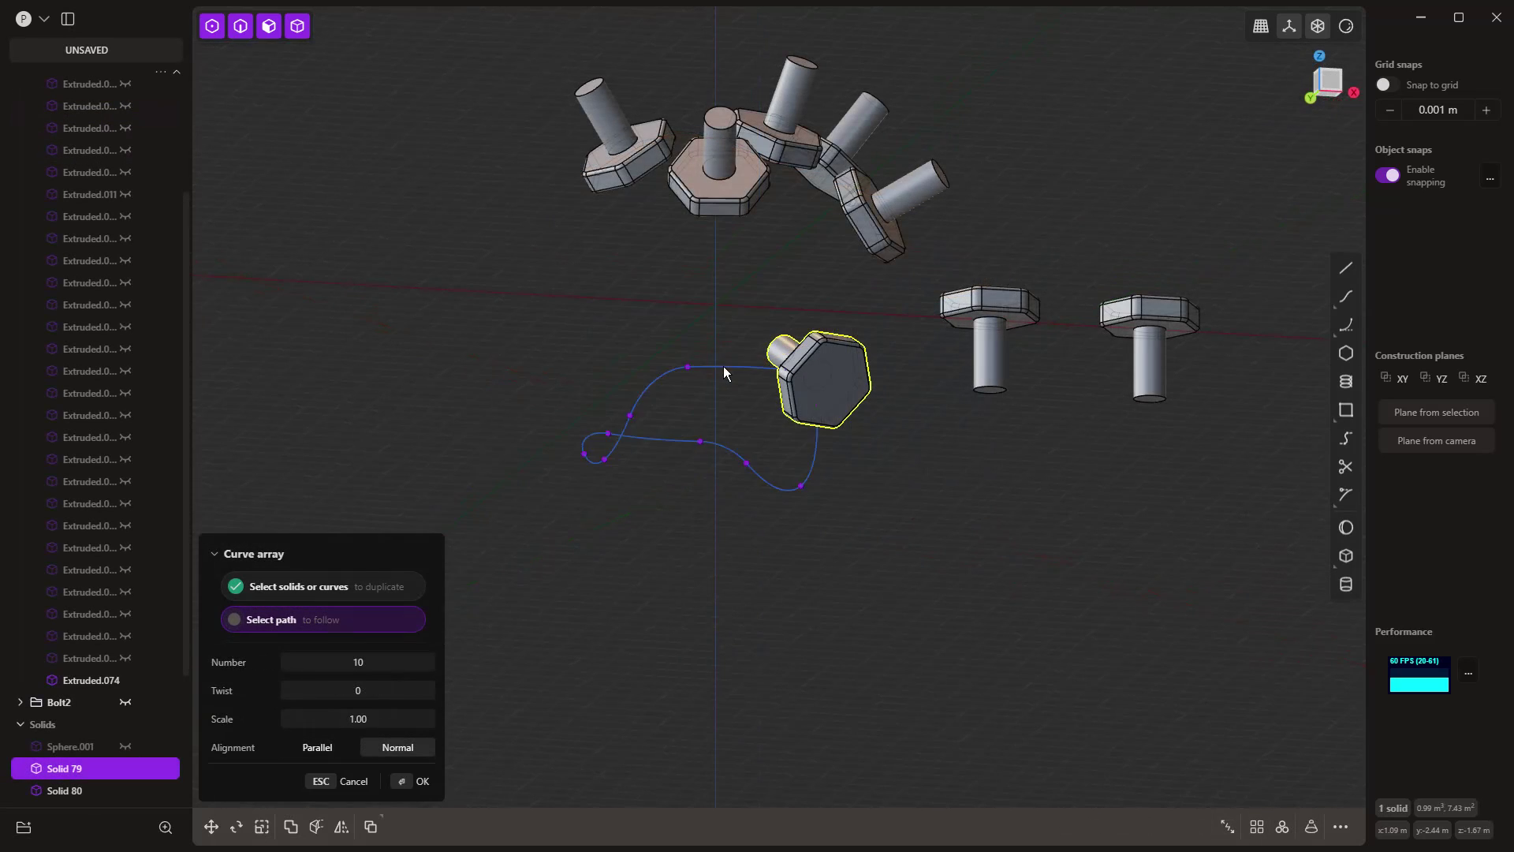
- Array the selected bolt along the wavy curve with Curve array, using 10 copies and normal alignment
left_click(722, 366)
middle_click_drag(803, 635, 753, 675)
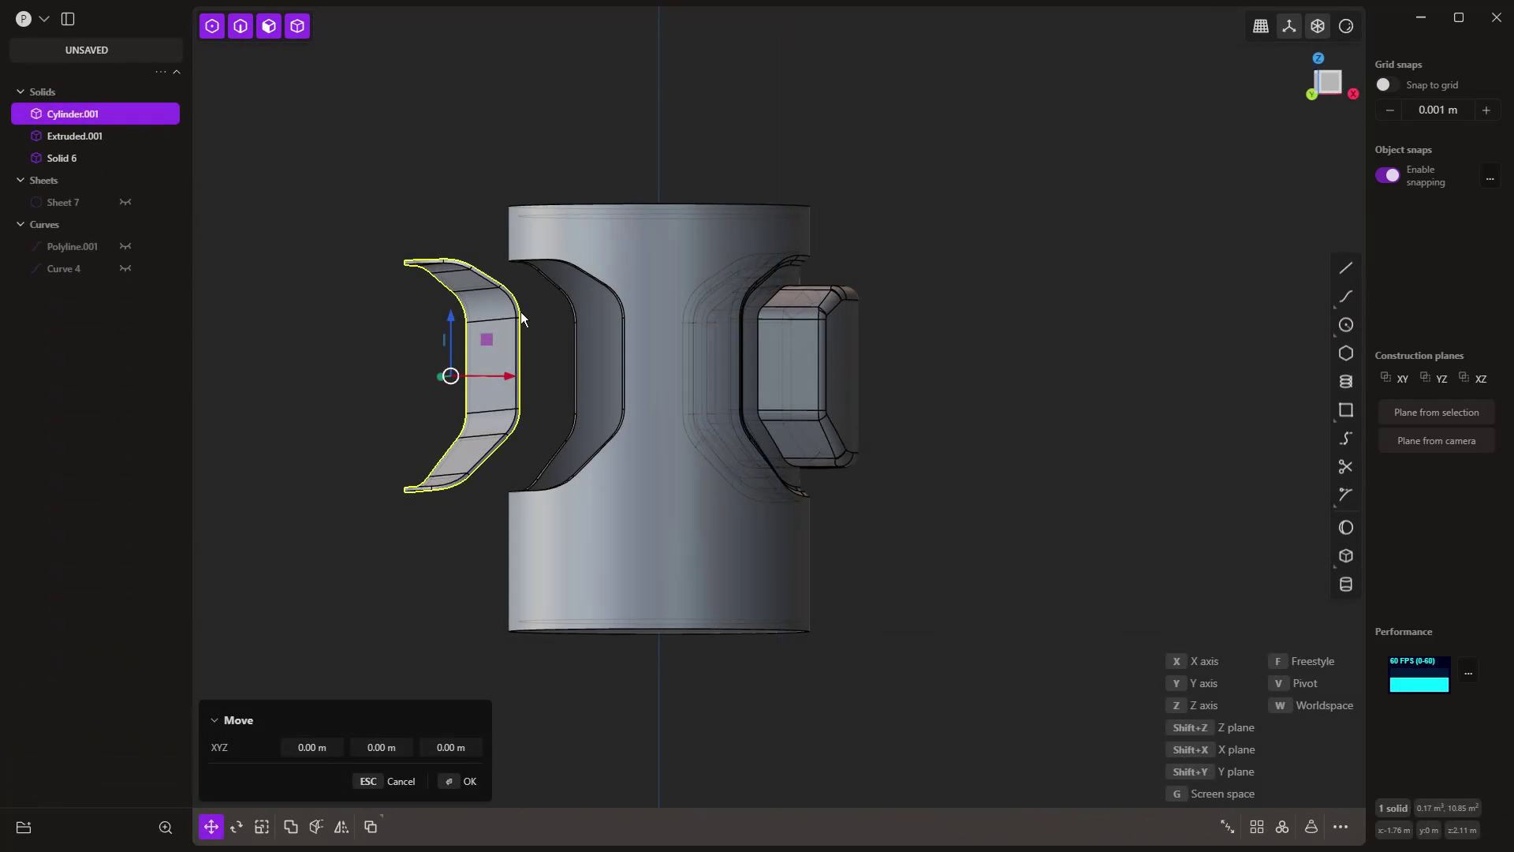
- Move the detached curved frame about 0.88 m along X, snapping its edge endpoint to the matching endpoint on the cylinder's cutout
scroll(527, 312, "up", 3)
scroll(528, 312, "up", 5)
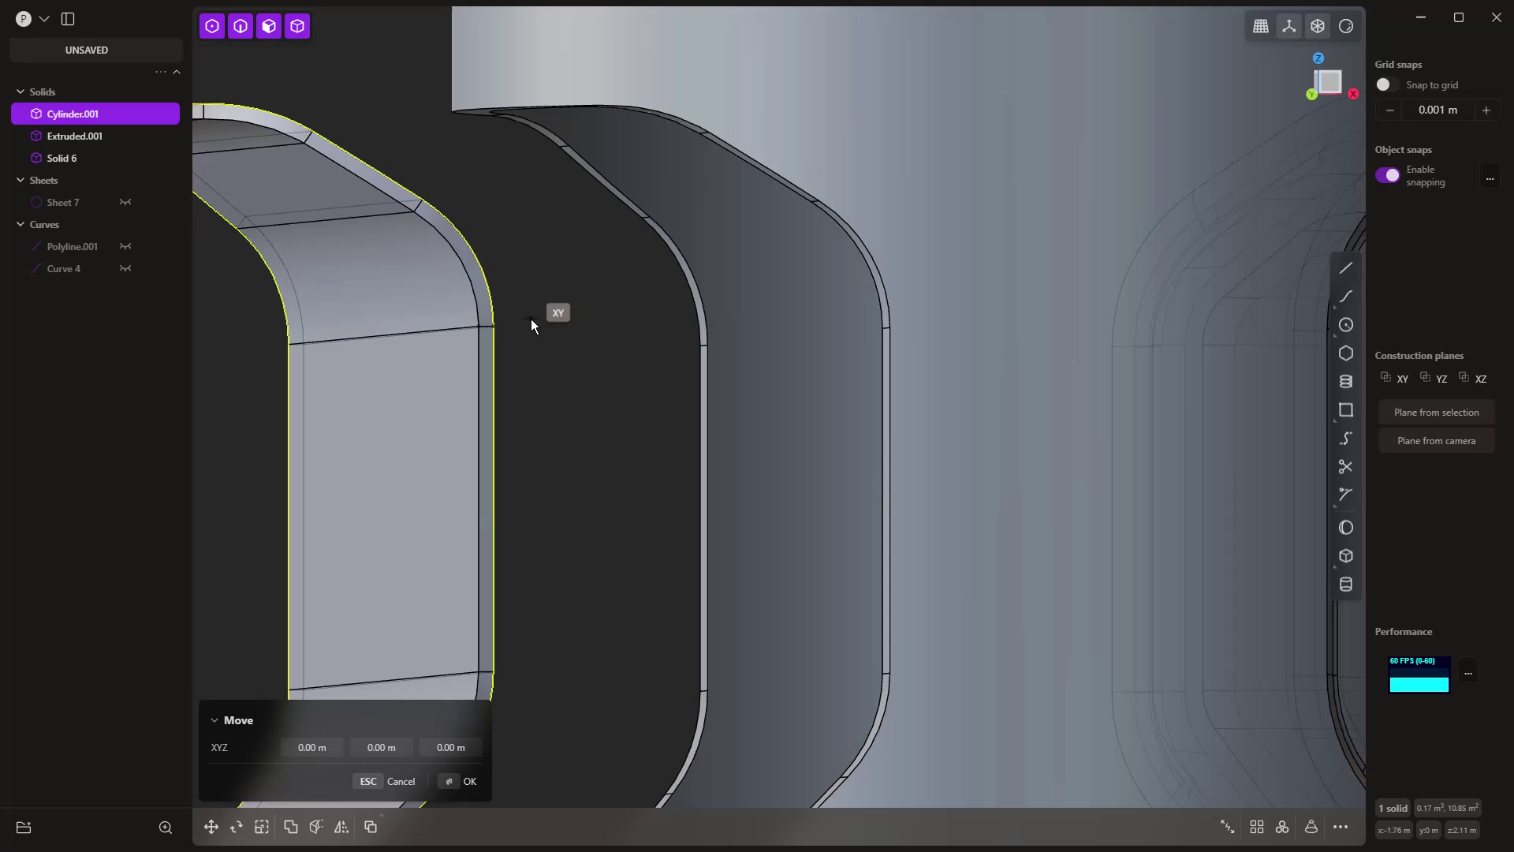
left_click(495, 326)
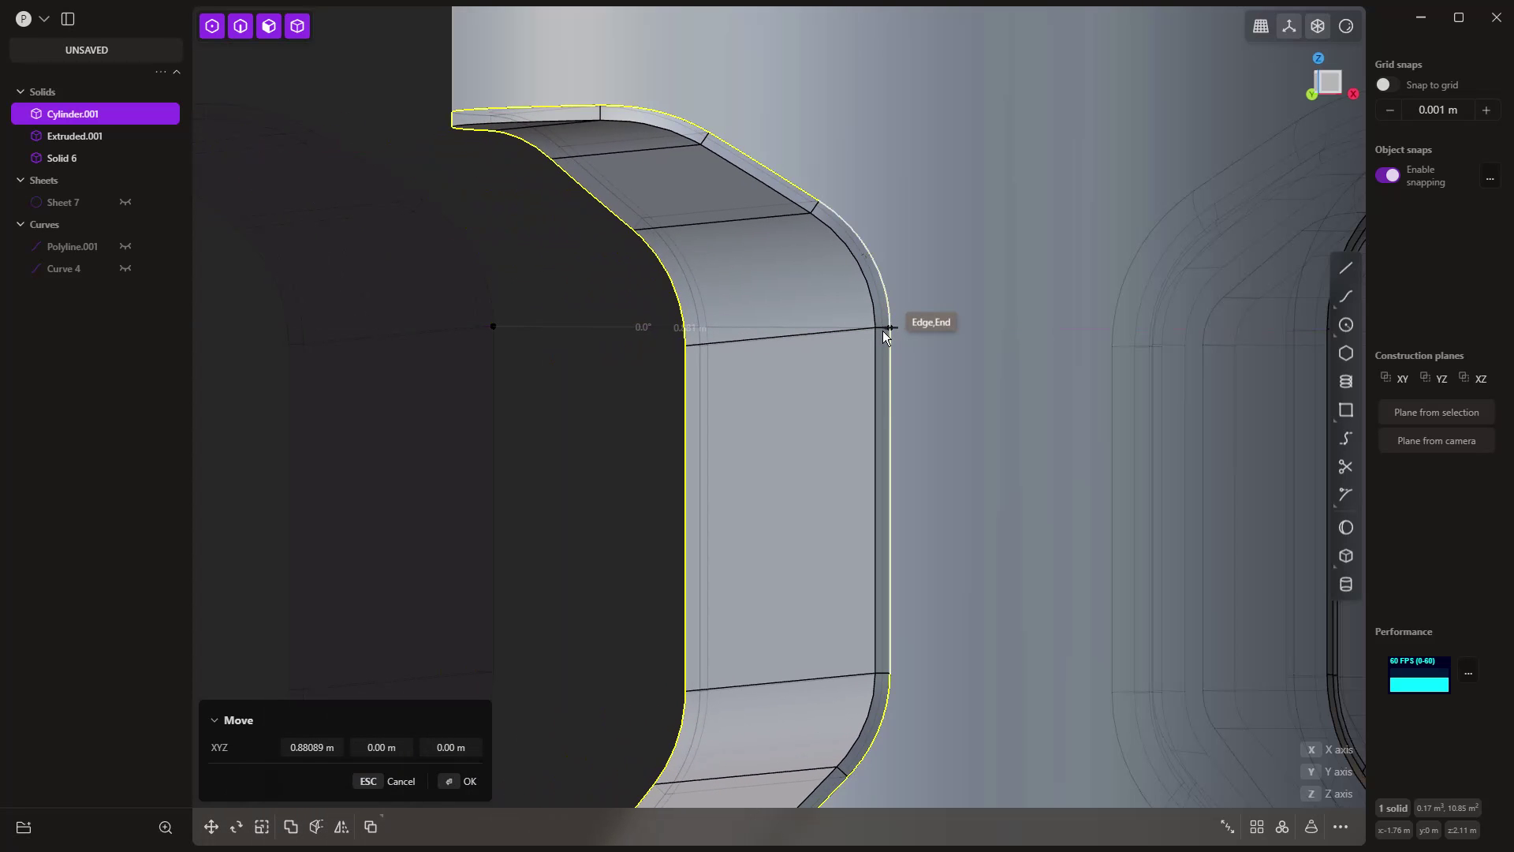
left_click(883, 330)
scroll(406, 347, "down", 5)
scroll(473, 350, "up", 5)
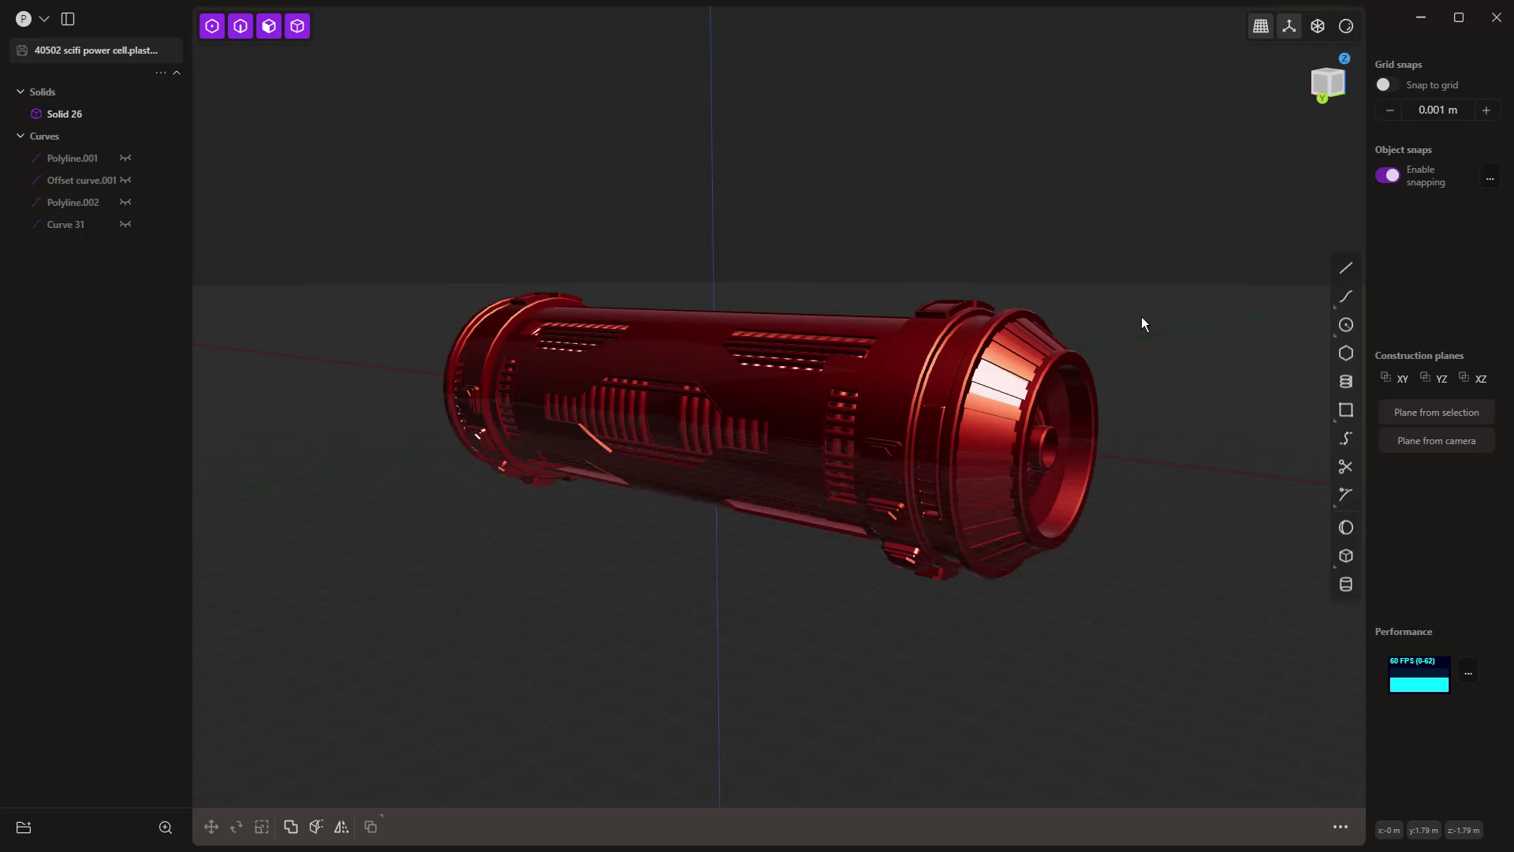
scroll(959, 447, "up", 8)
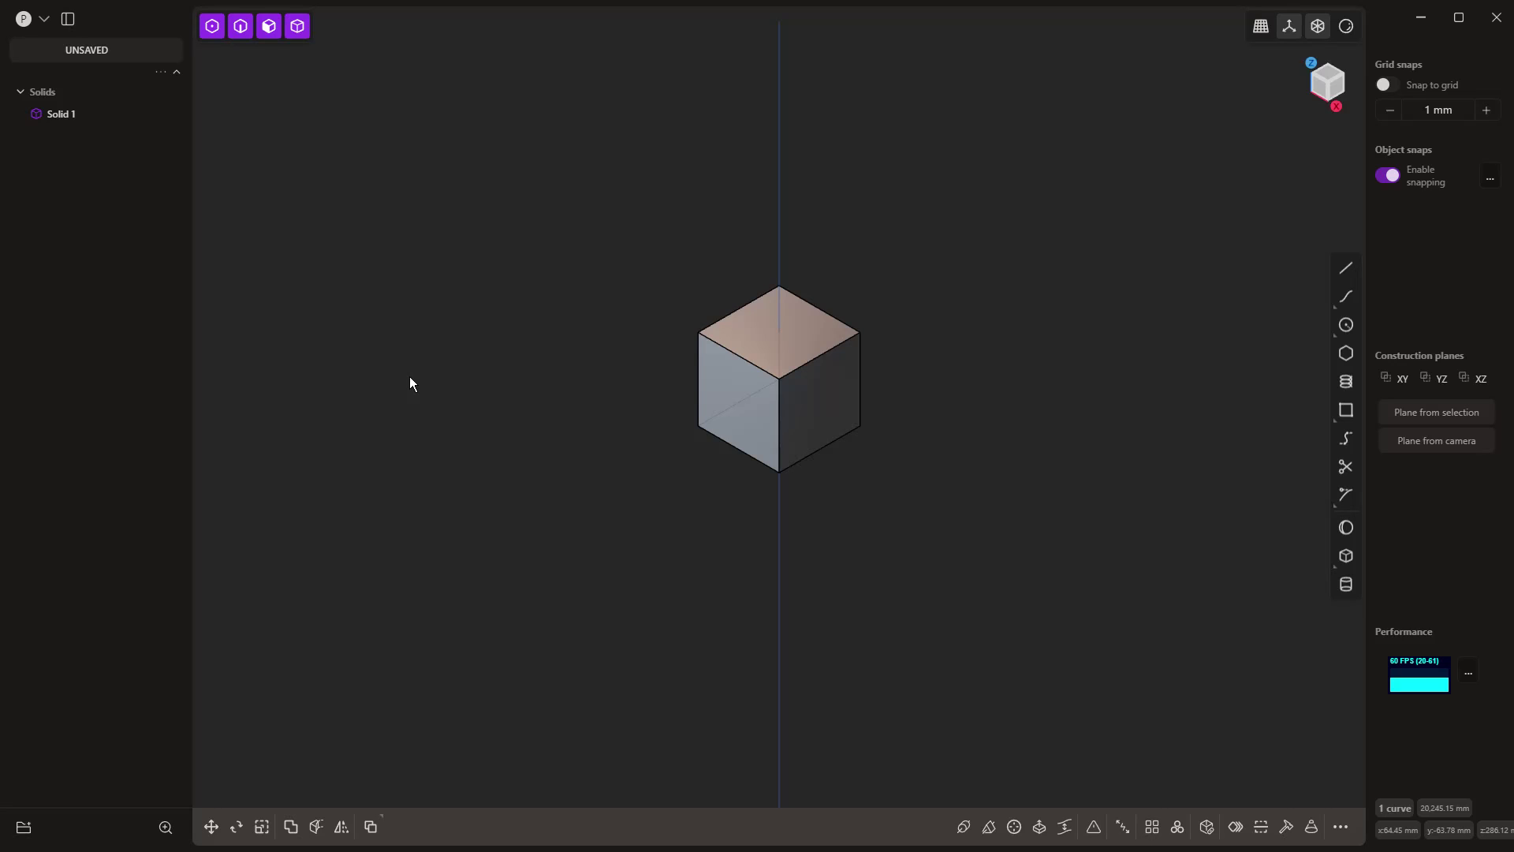
- Delete the default cube from the scene
left_click(711, 356)
key("Delete")
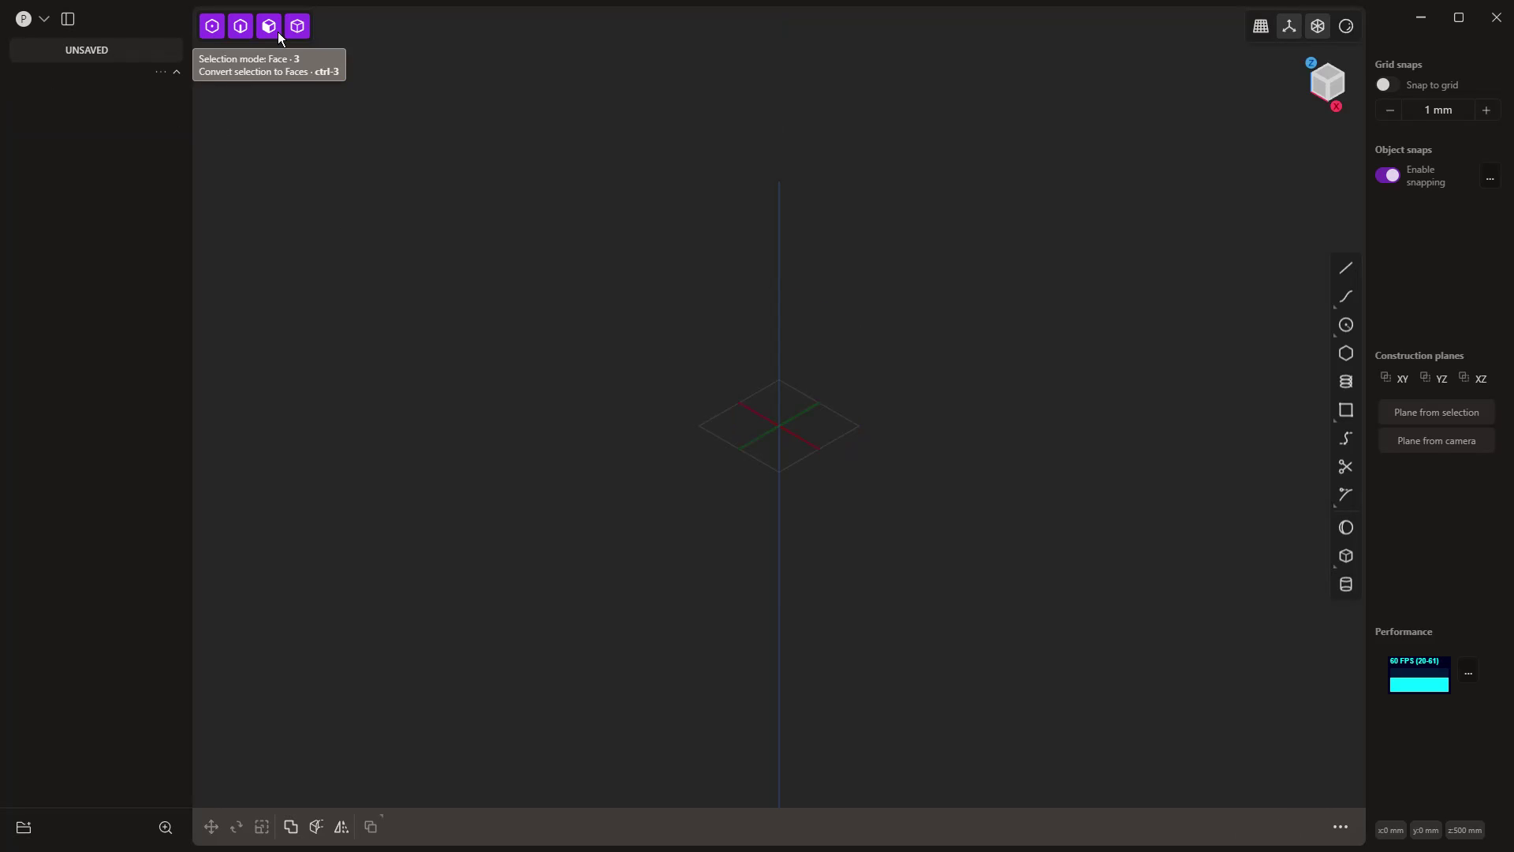
- Try the point, edge, face and solid selection modes individually, ending with all modes enabled
key("1")
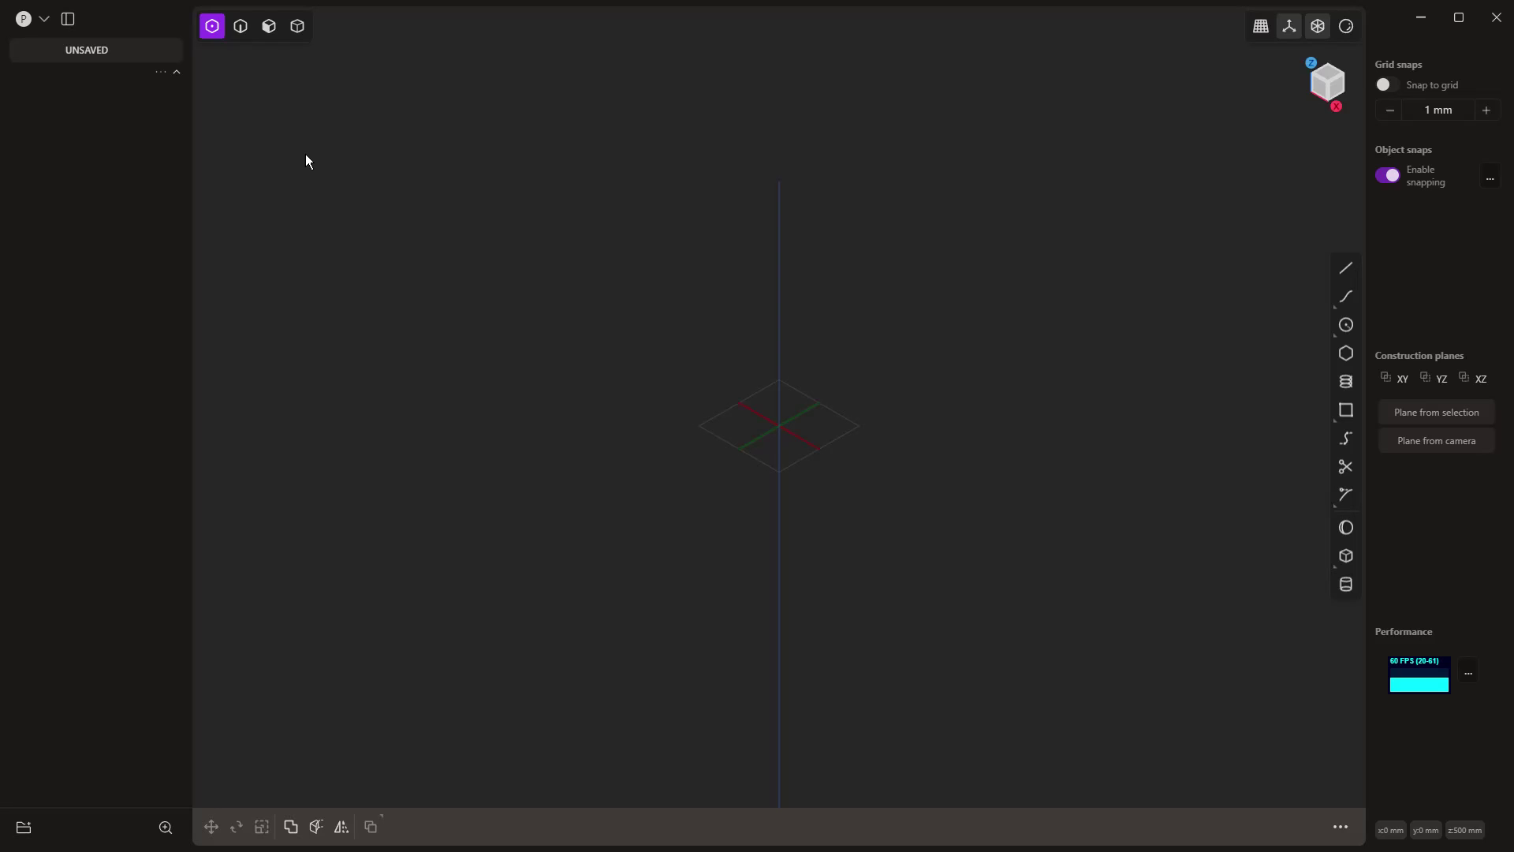
key("2")
key("3")
key("4")
key("5")
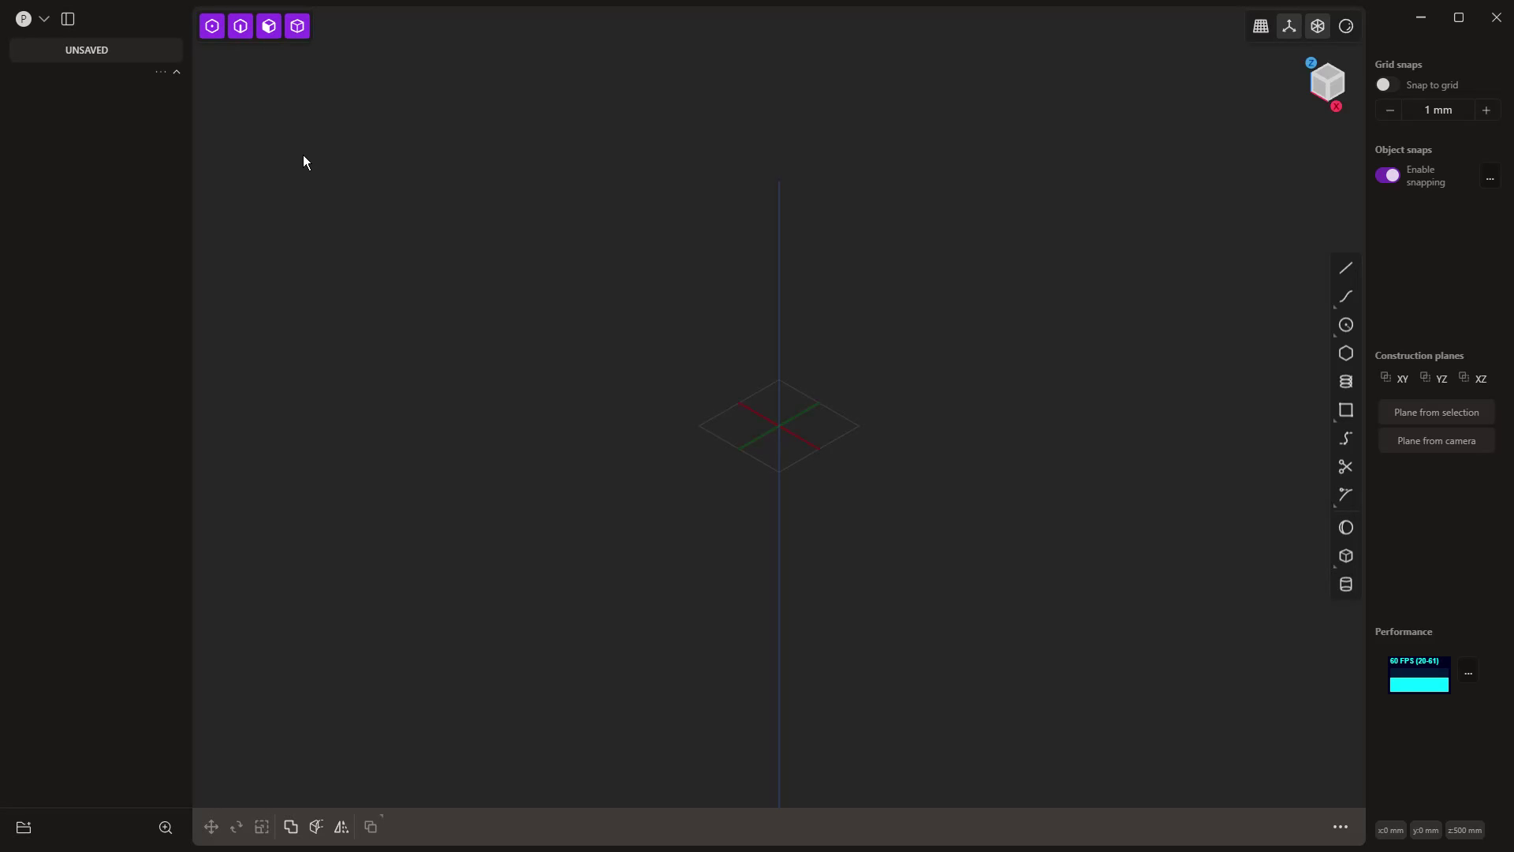
key("1")
key("3")
key("5")
key("5")
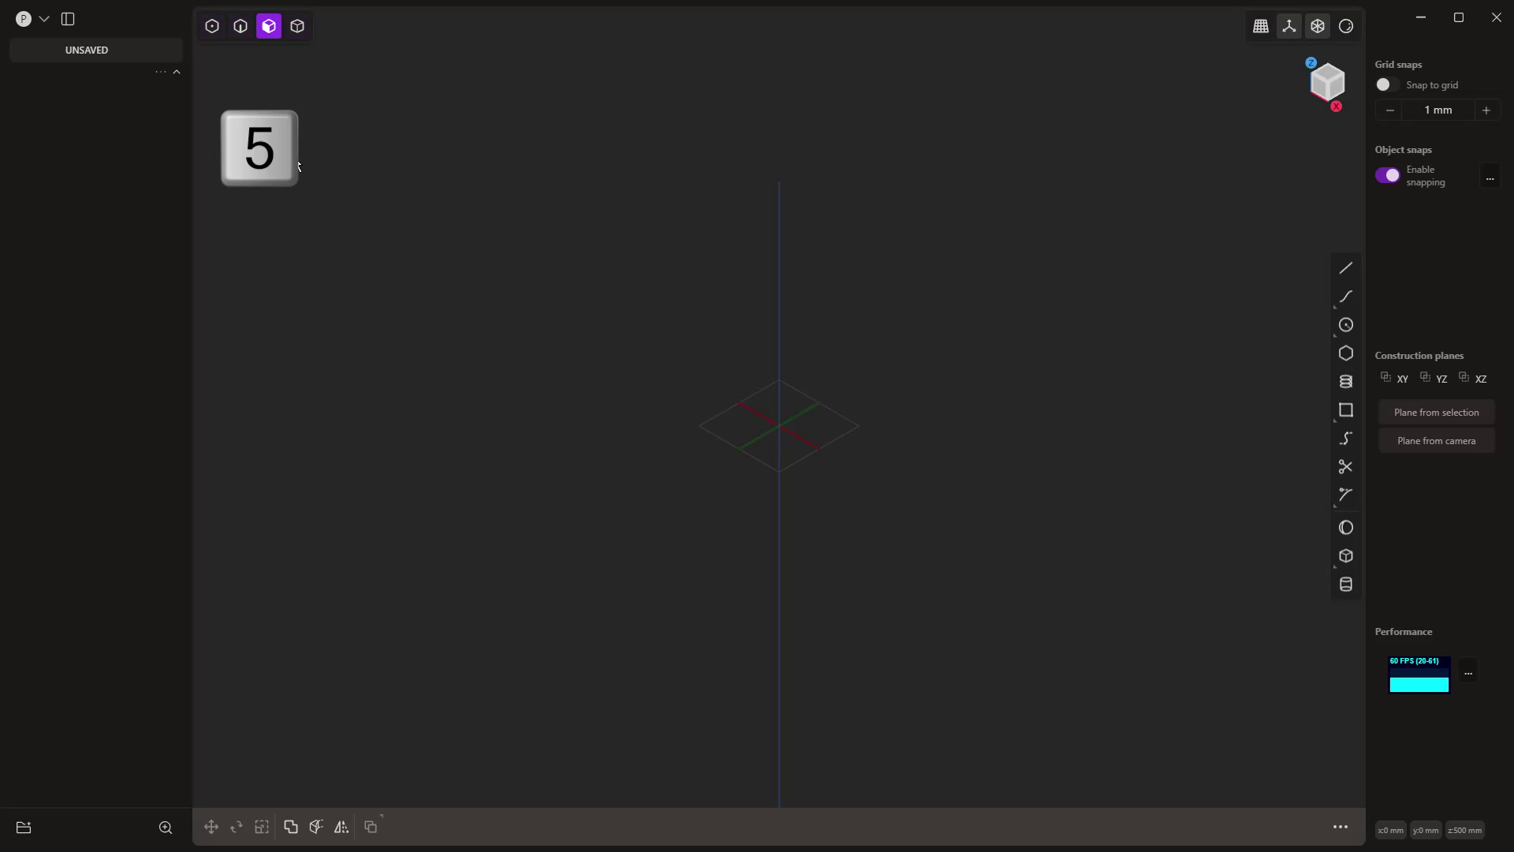
key("5")
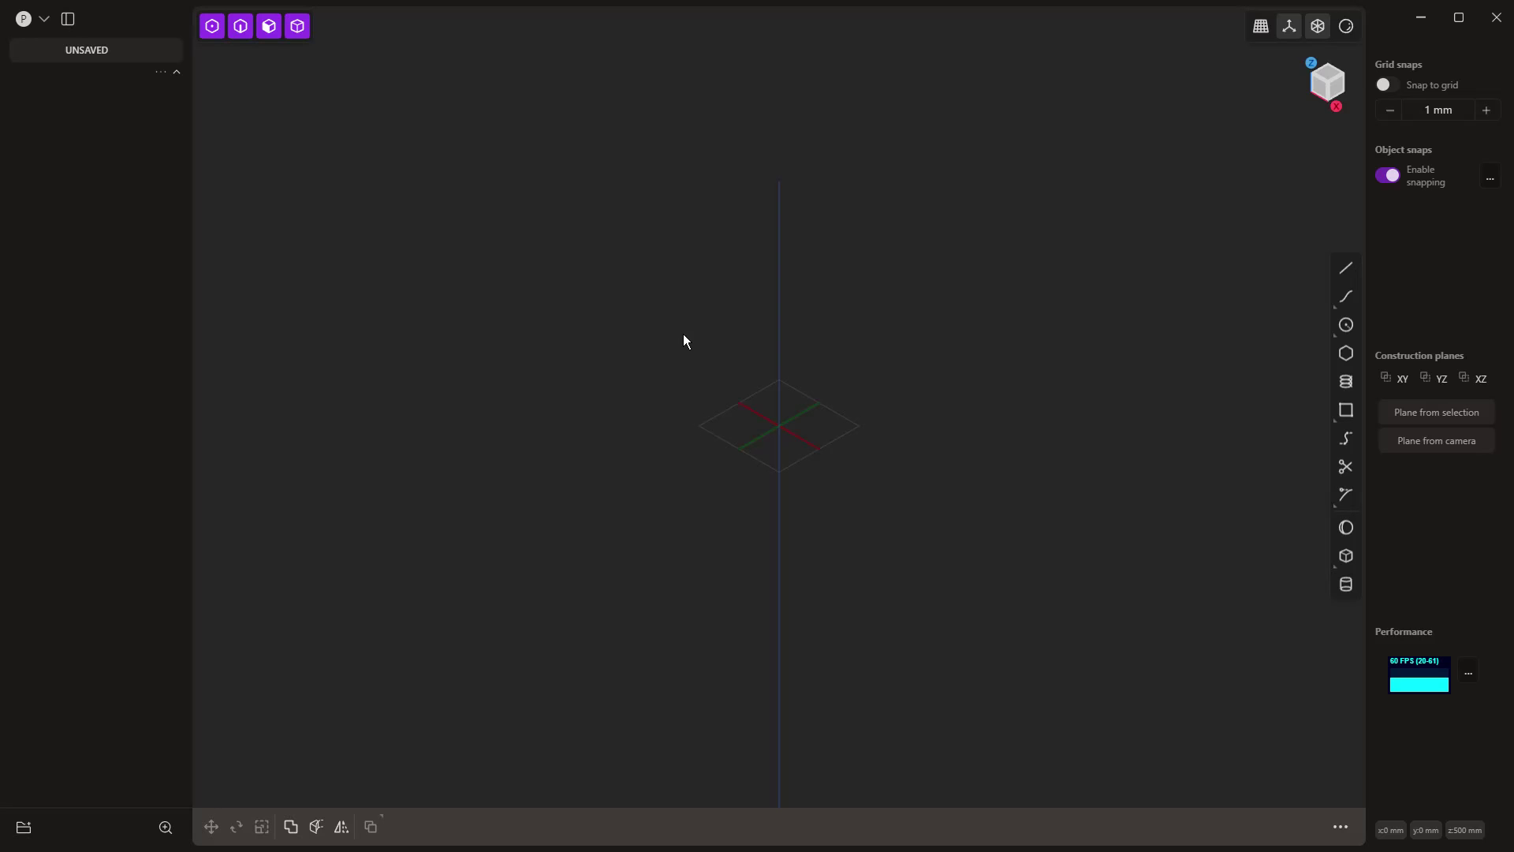
- Set the scene units to meter in the Grid & Units preferences
left_click(45, 19)
left_click(120, 240)
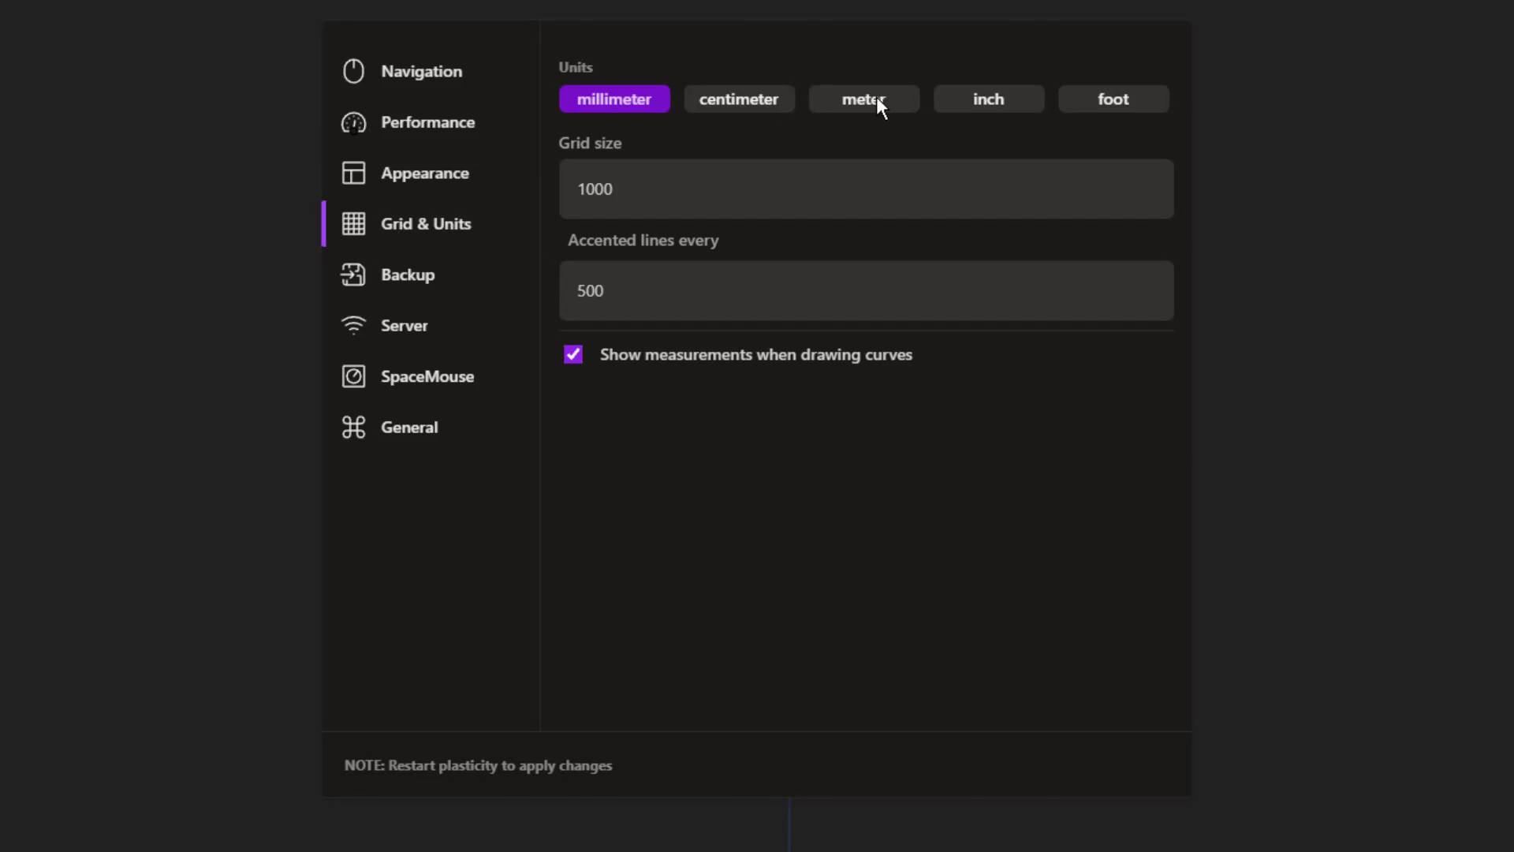
left_click(875, 97)
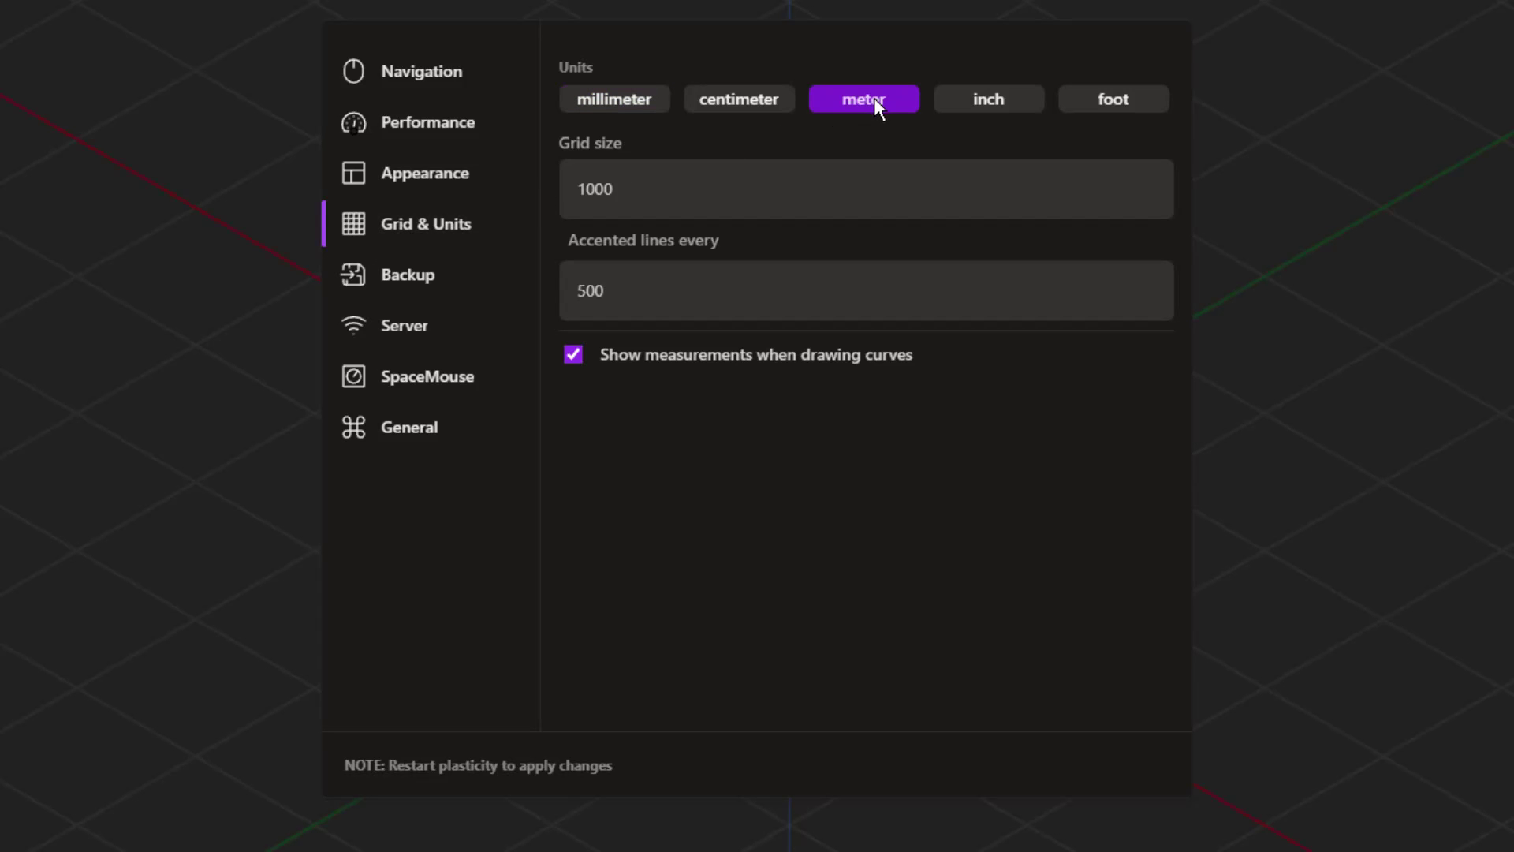
left_click(1301, 126)
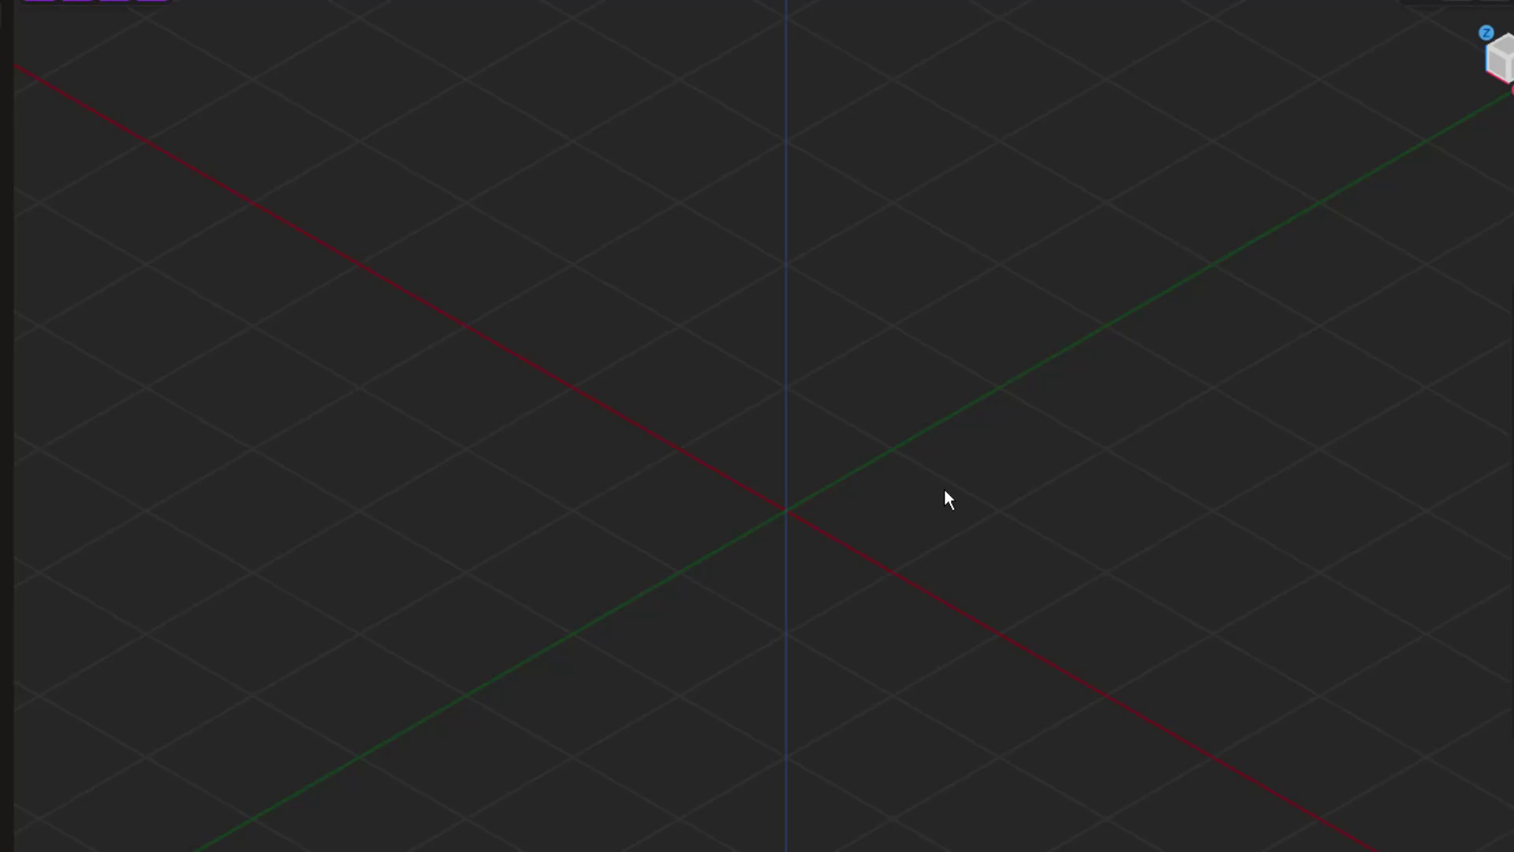
- Create an upright cylinder about 4.1 m in diameter, centred on the origin
scroll(861, 446, "down", 5)
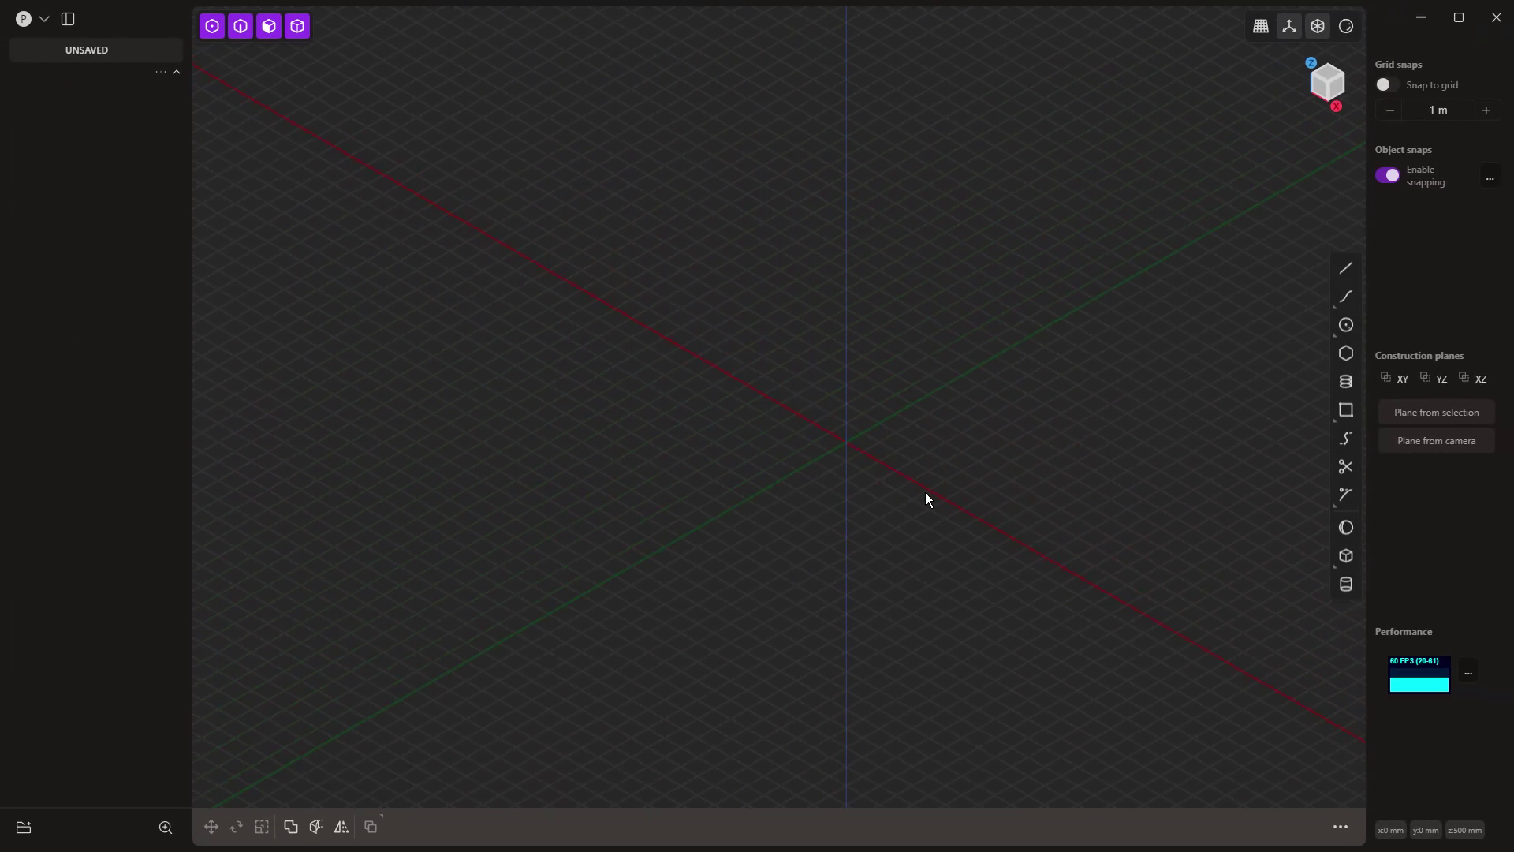
scroll(916, 451, "up", 3)
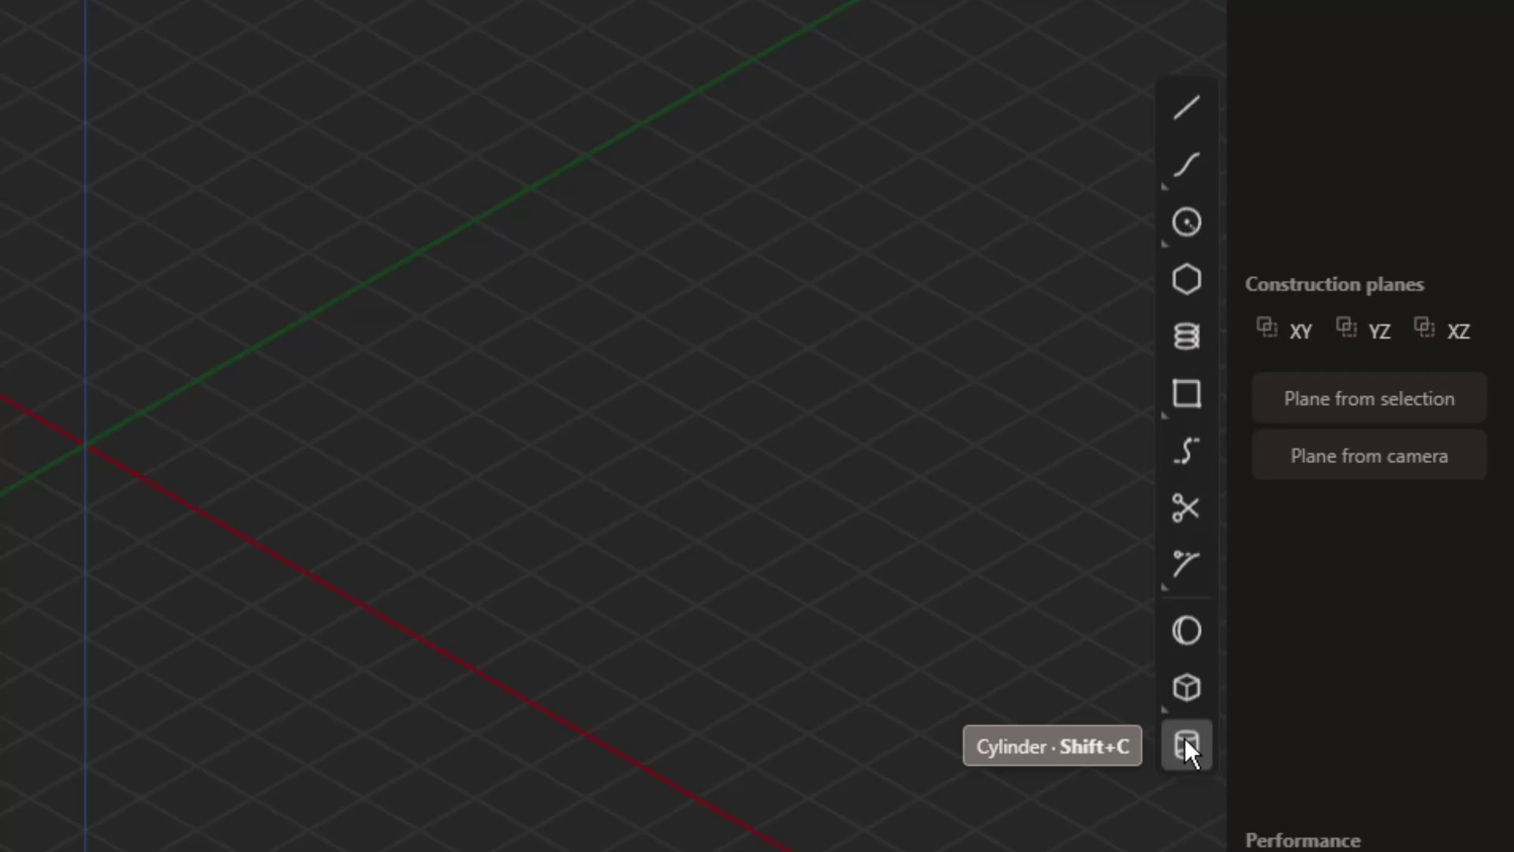
left_click(1187, 745)
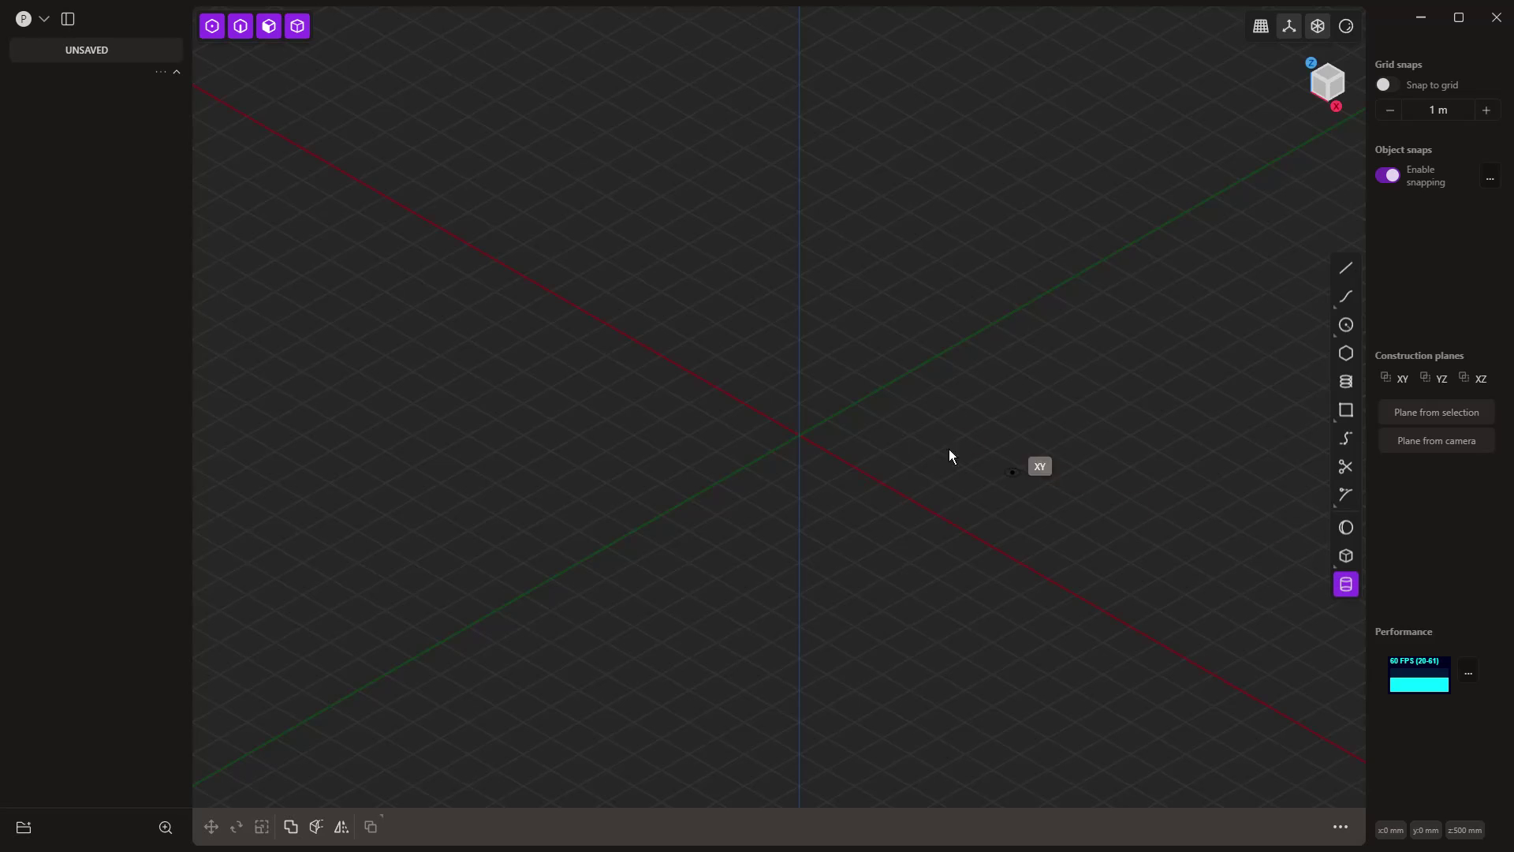
left_click(800, 432)
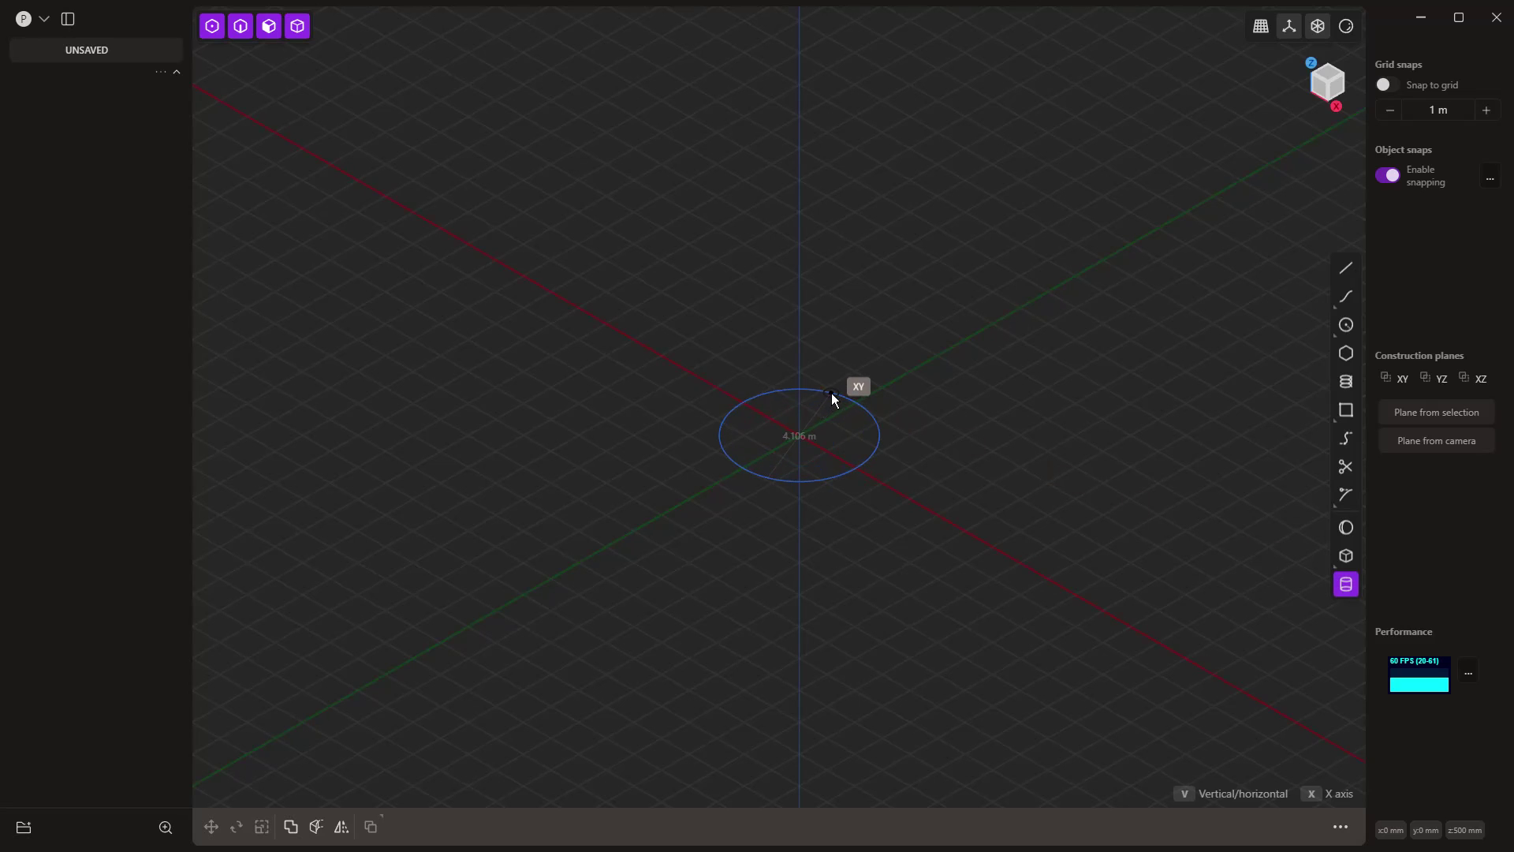
left_click(831, 391)
left_click(824, 177)
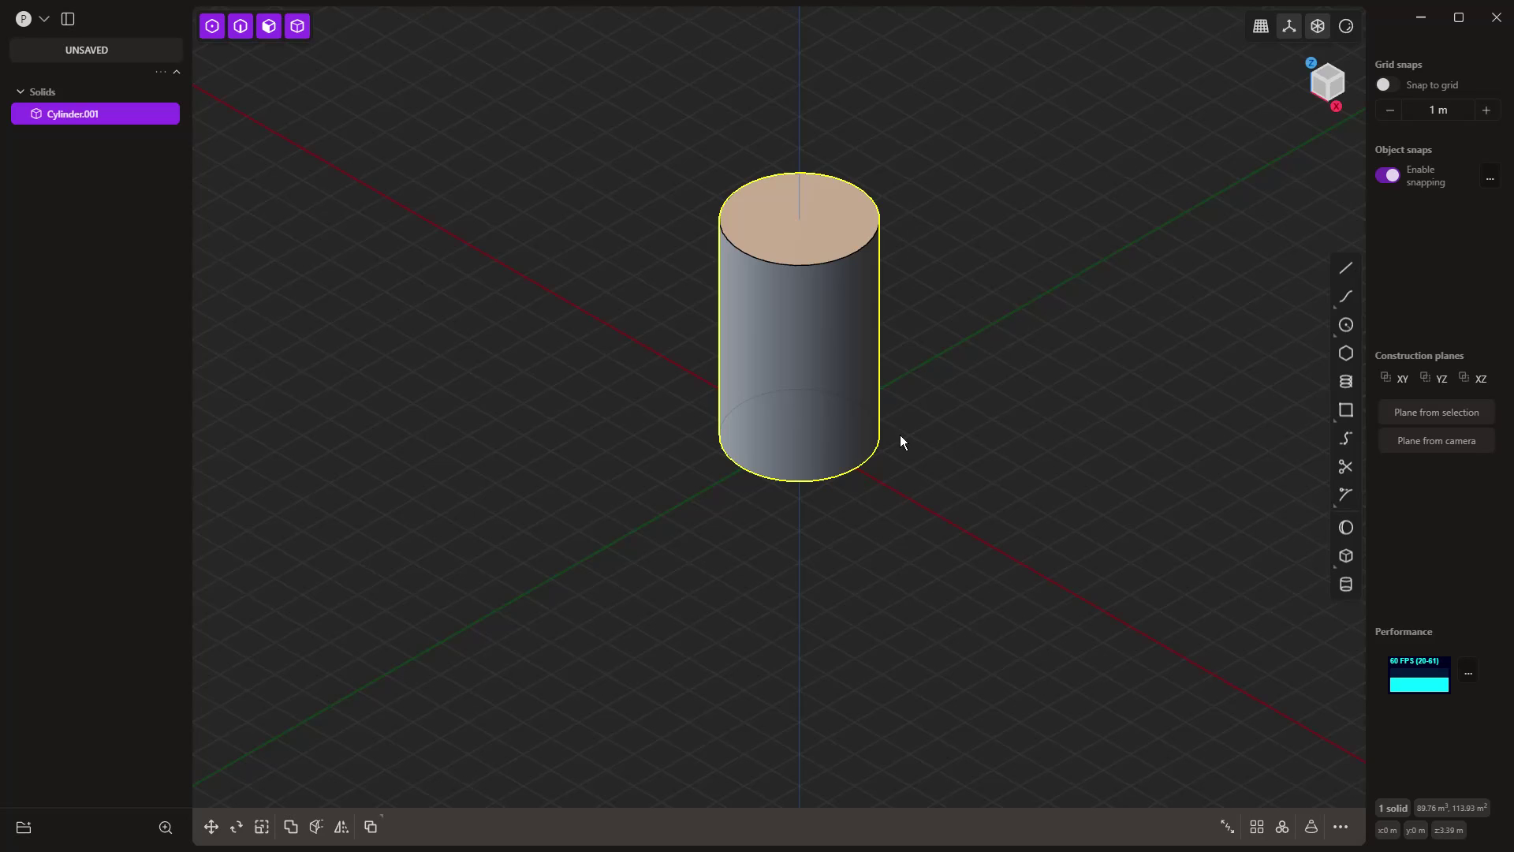
- Move the cylinder about 10 m along the X axis in the negative direction
key("g")
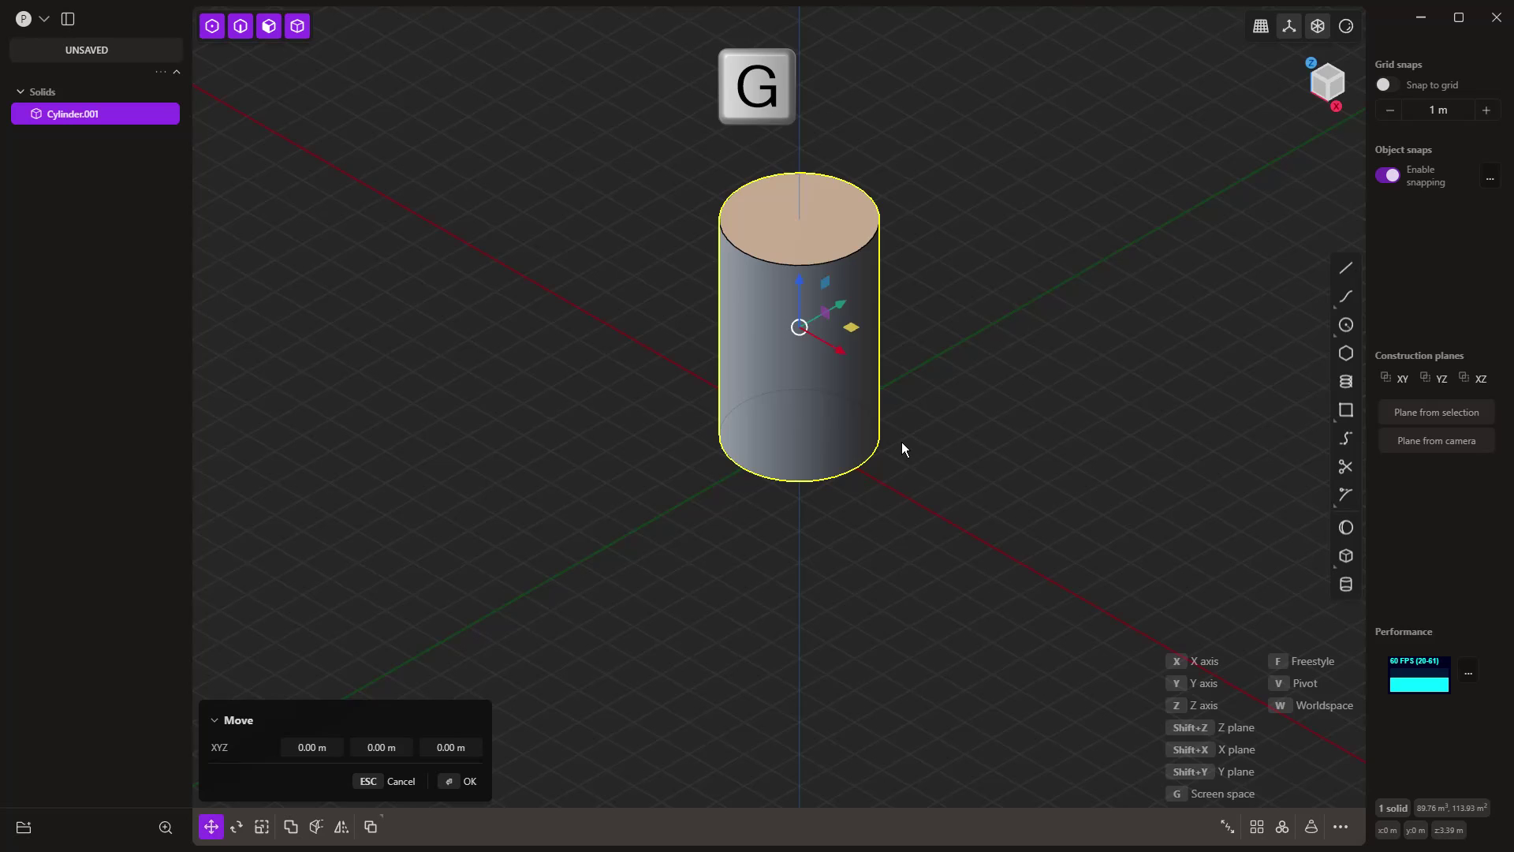
key("x")
left_click(639, 371)
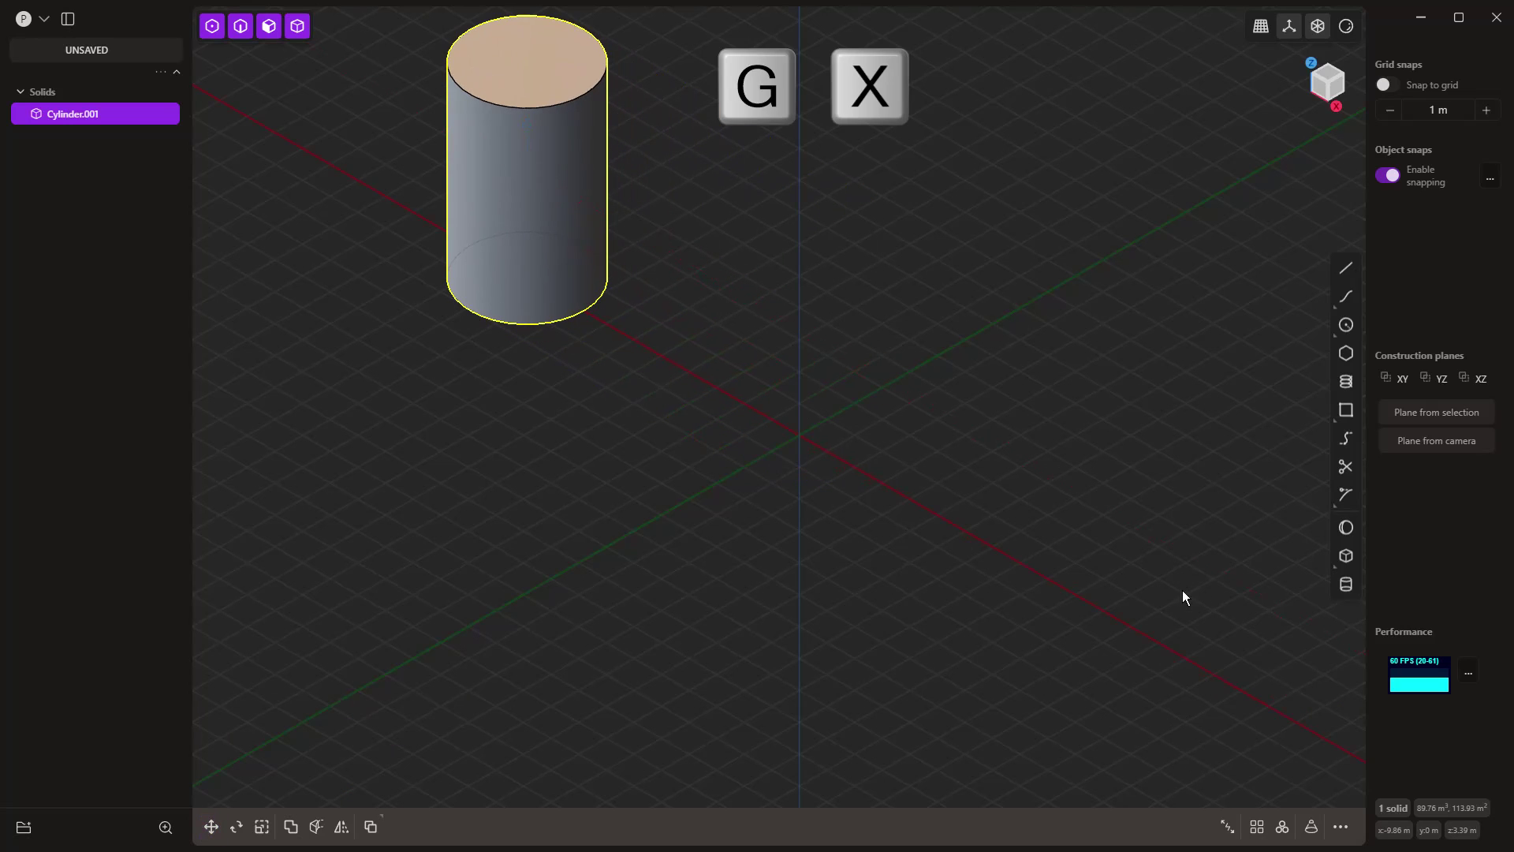
- Draw a second cylinder centred on the origin with a 5 m diameter and a height of 5 m
left_click(1341, 583)
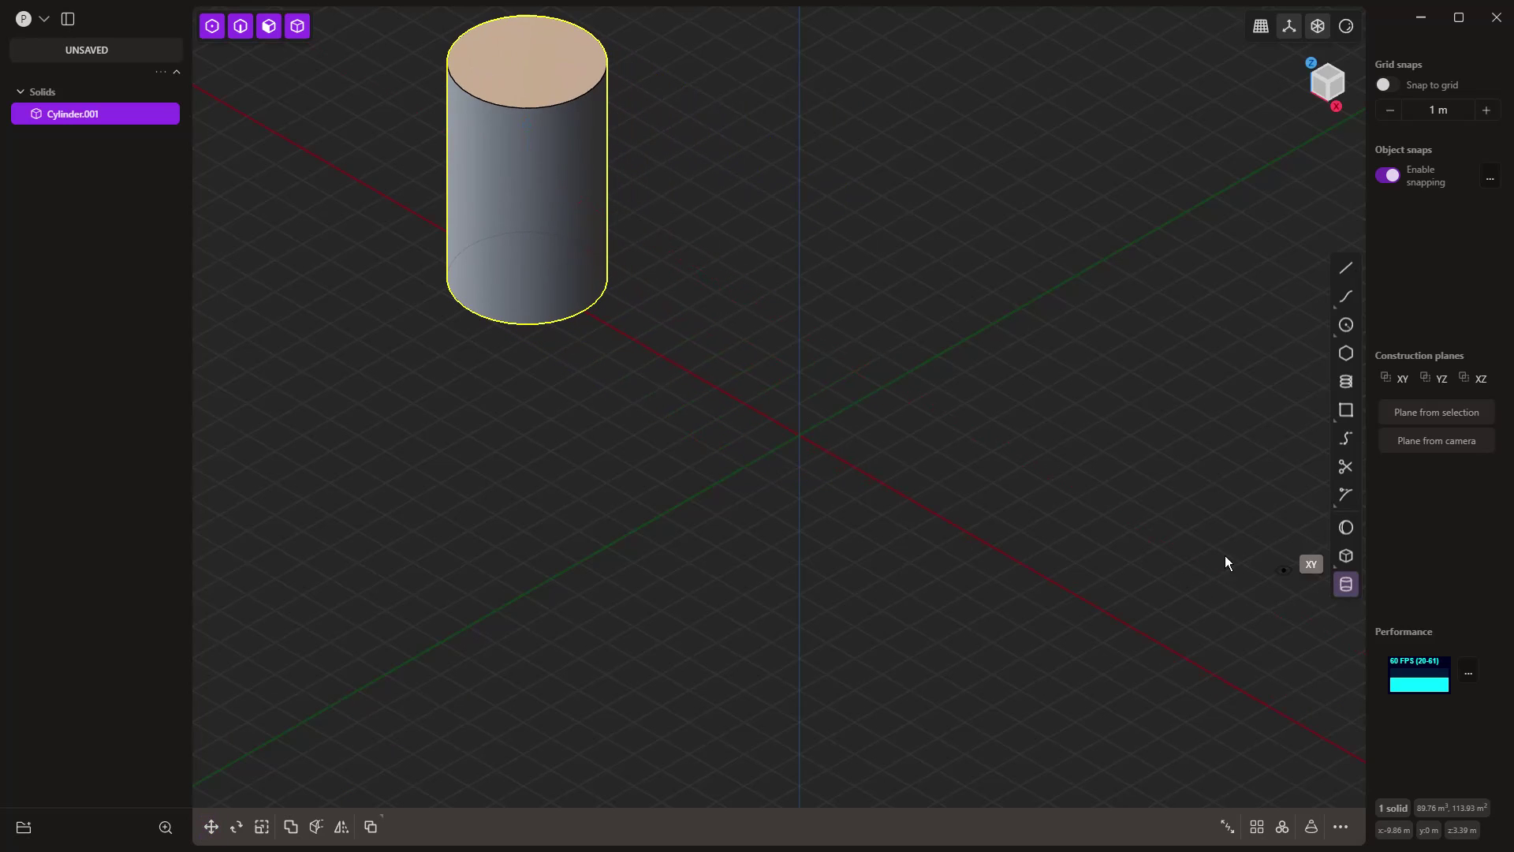
left_click(800, 434)
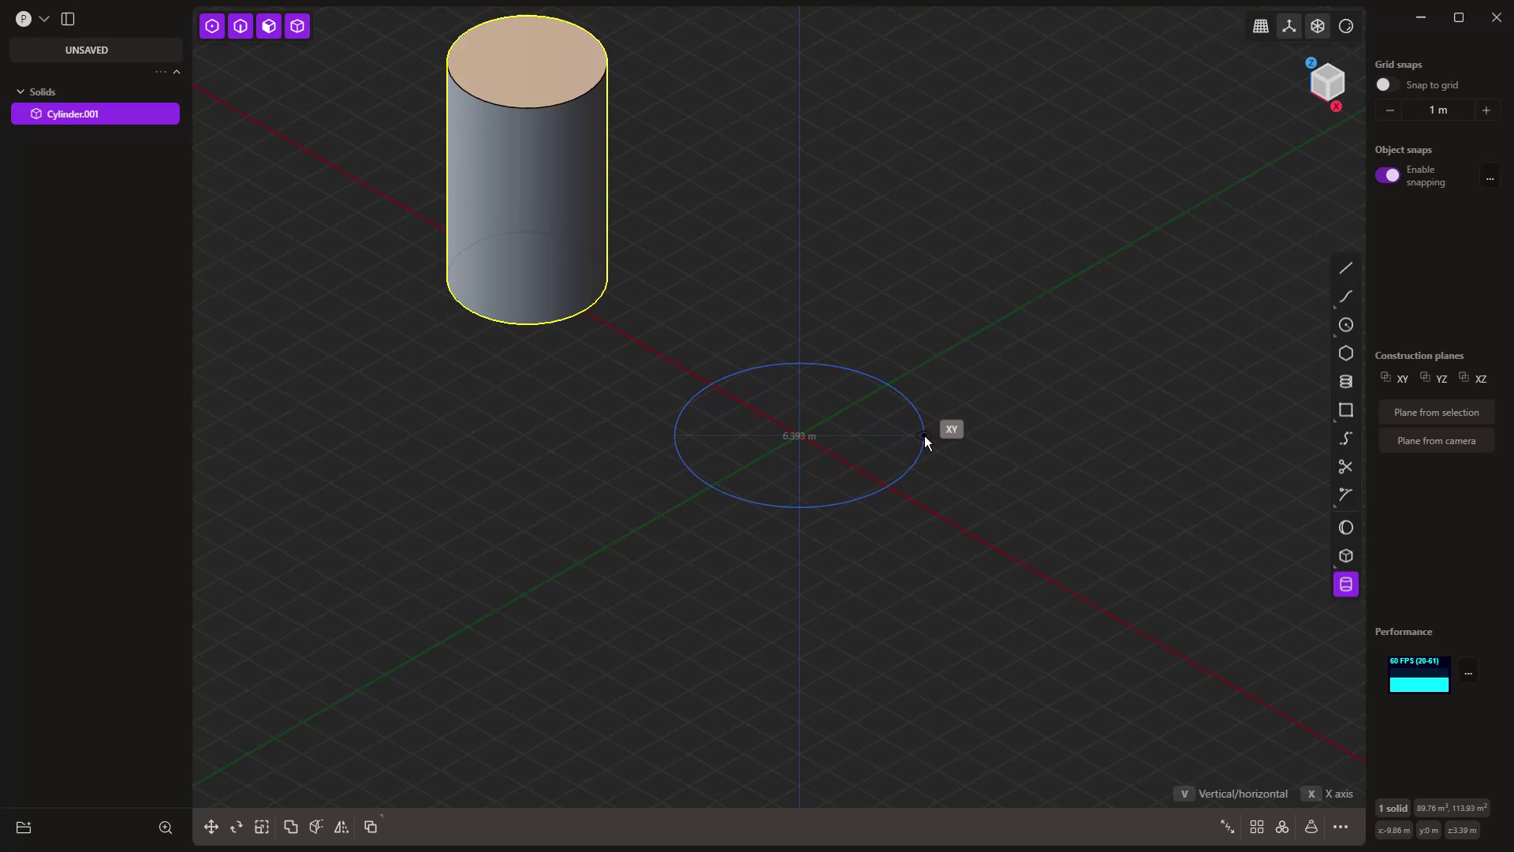
key("Tab")
type("5")
key("Return")
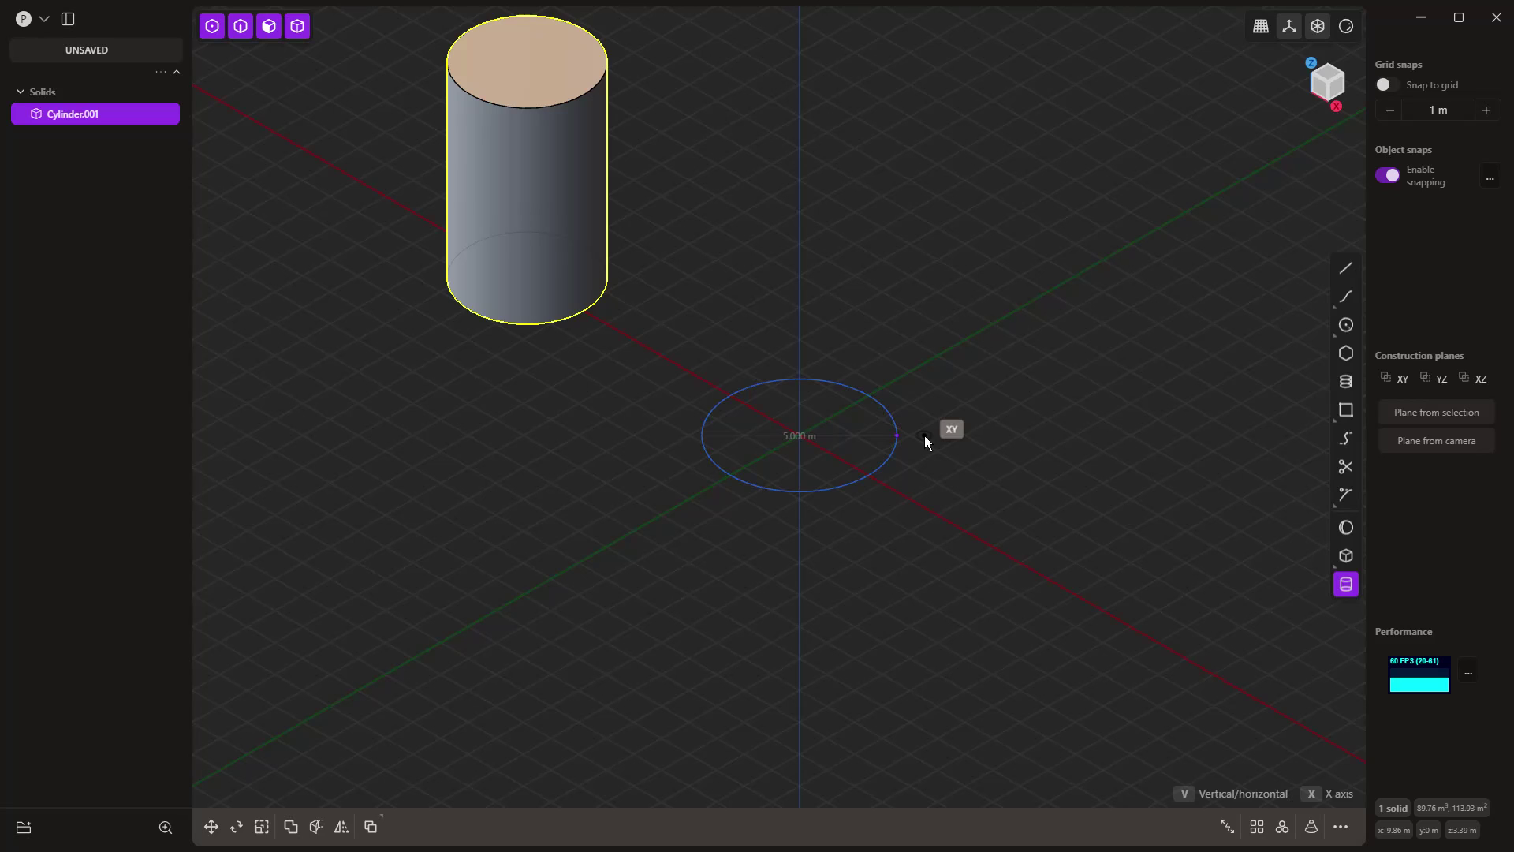
left_click(924, 435)
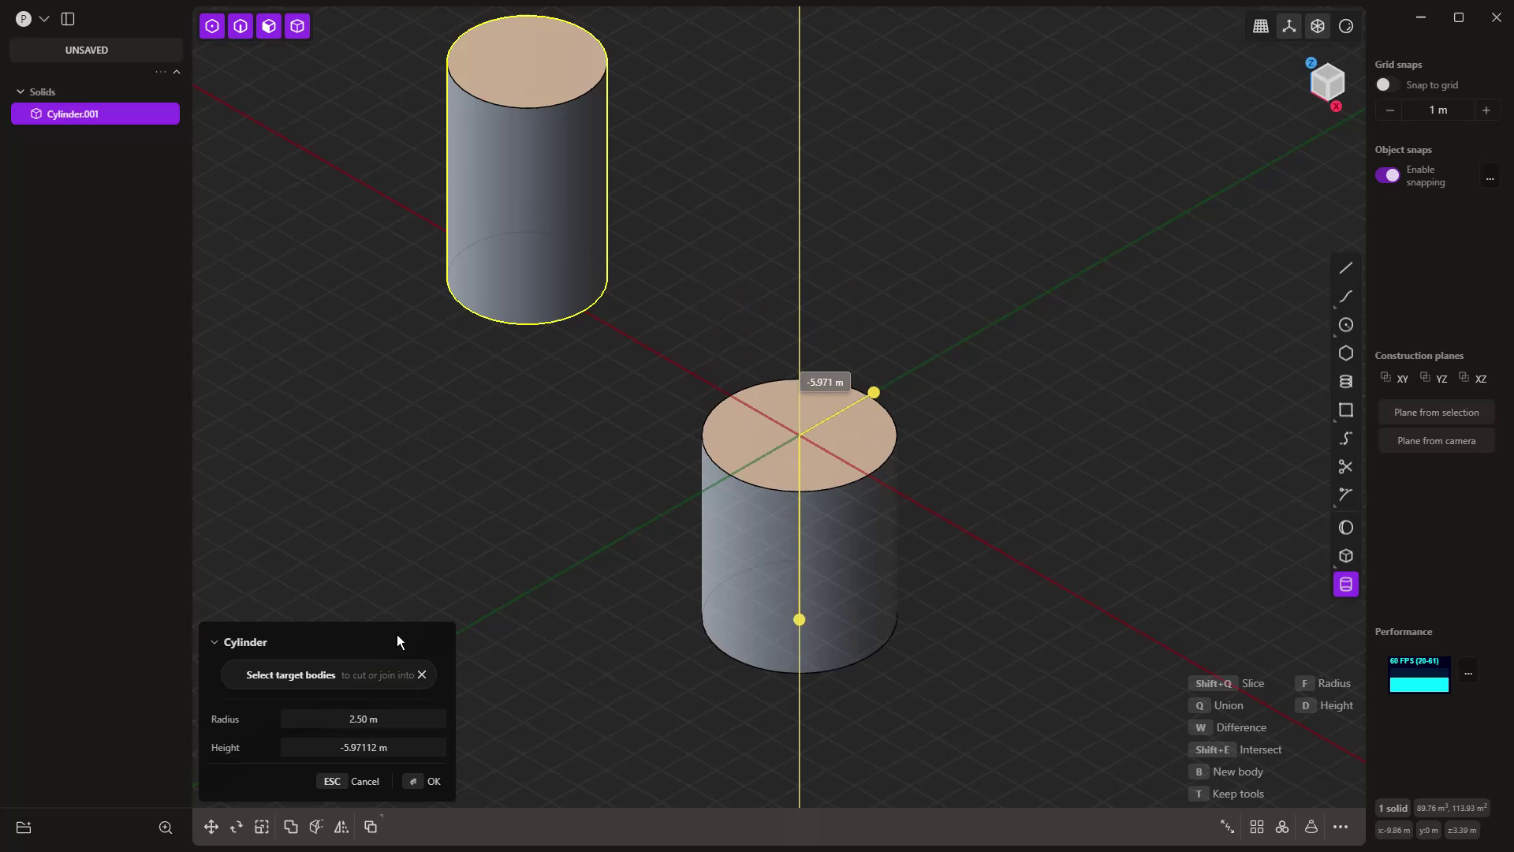
left_click(359, 753)
type("5")
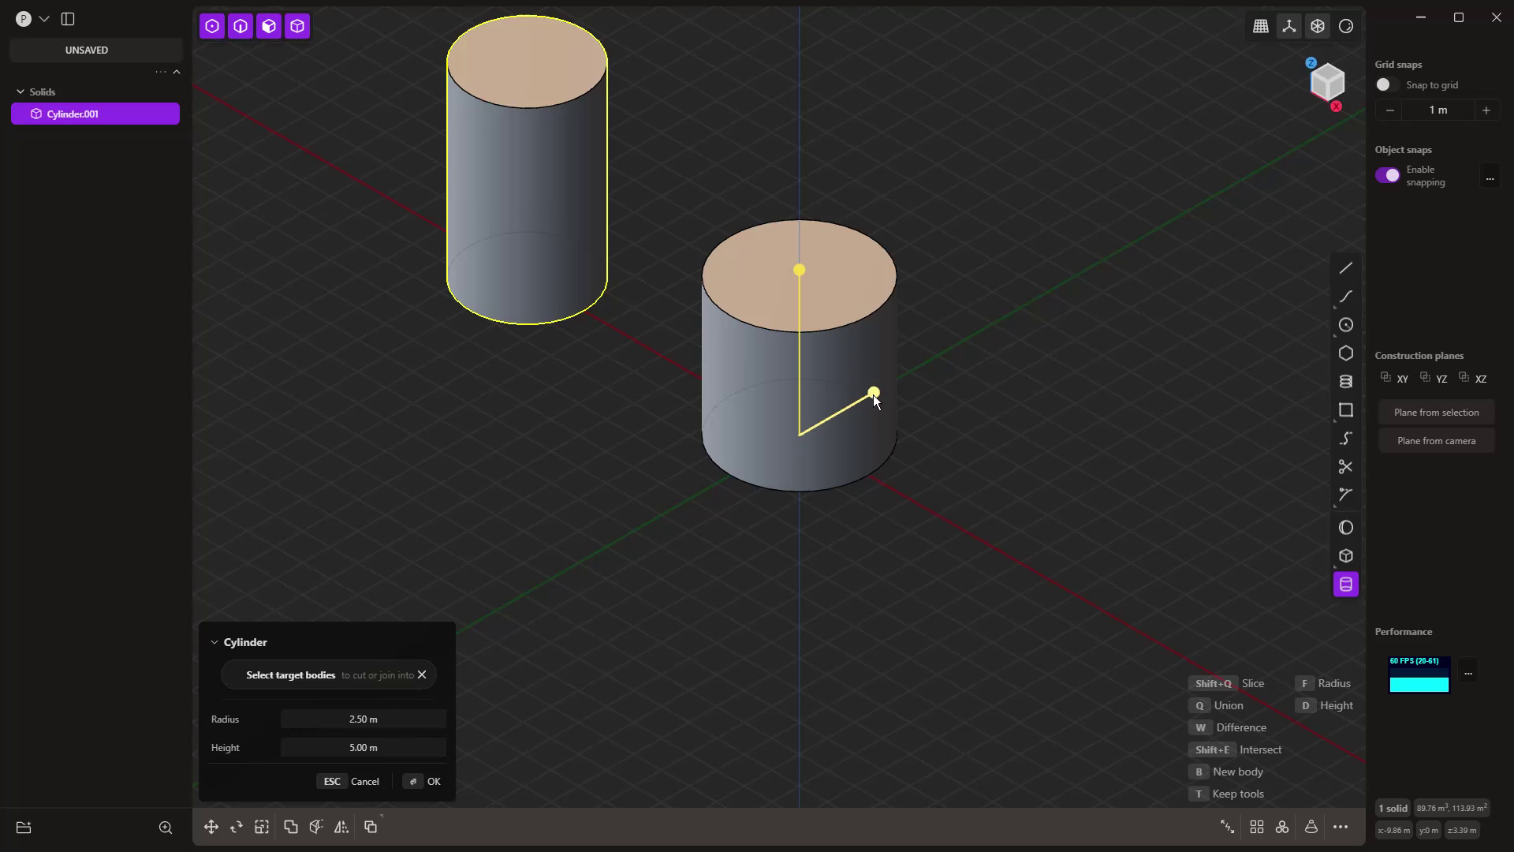
- Set the radius of the cylinder at the origin to 2.5 m, finish it and hide it
left_click_drag(873, 394, 883, 388)
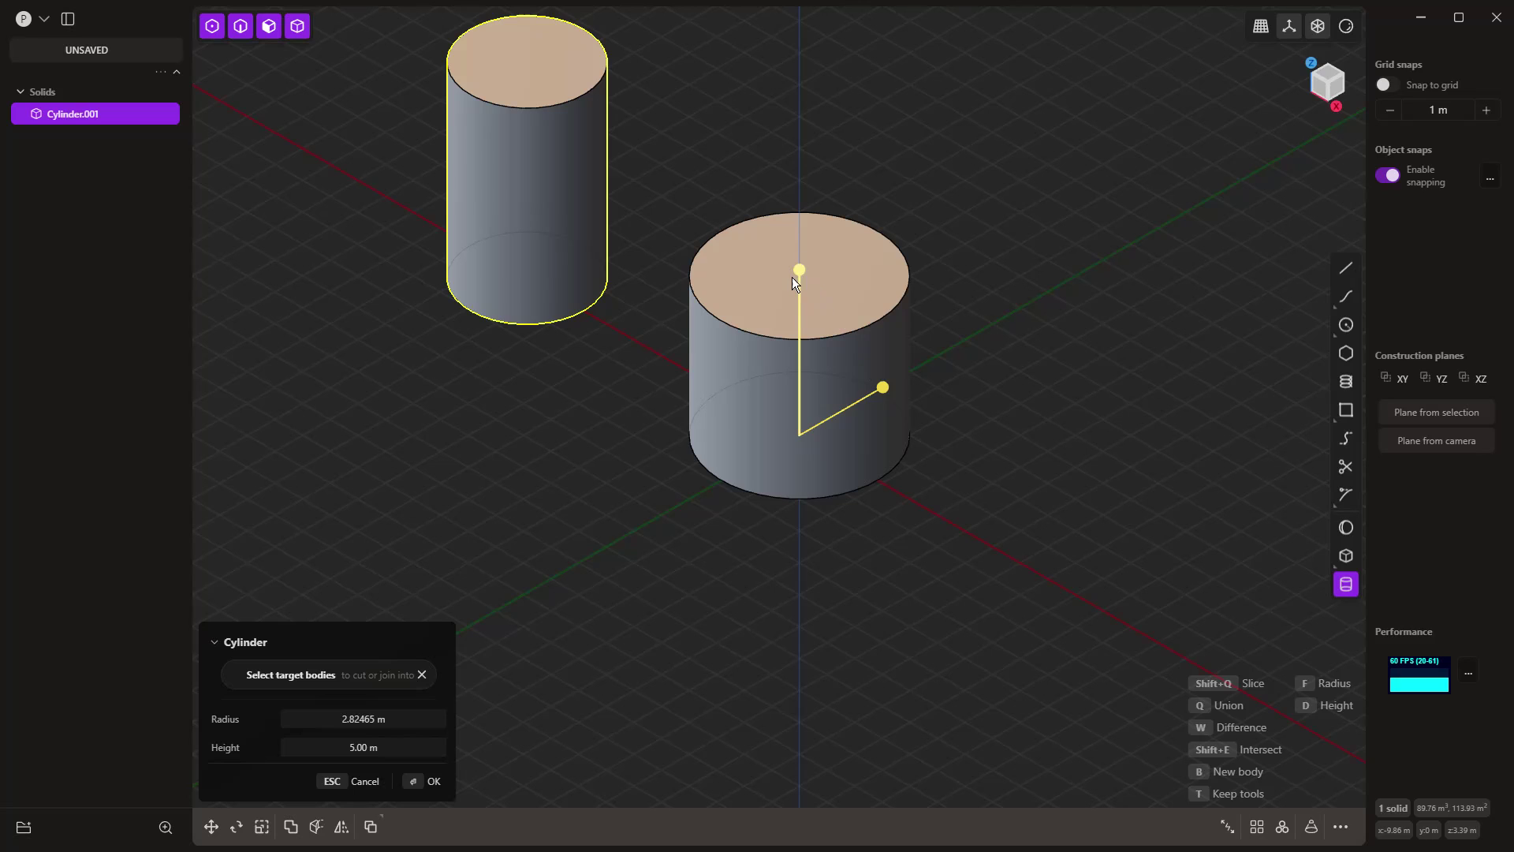
left_click(410, 719)
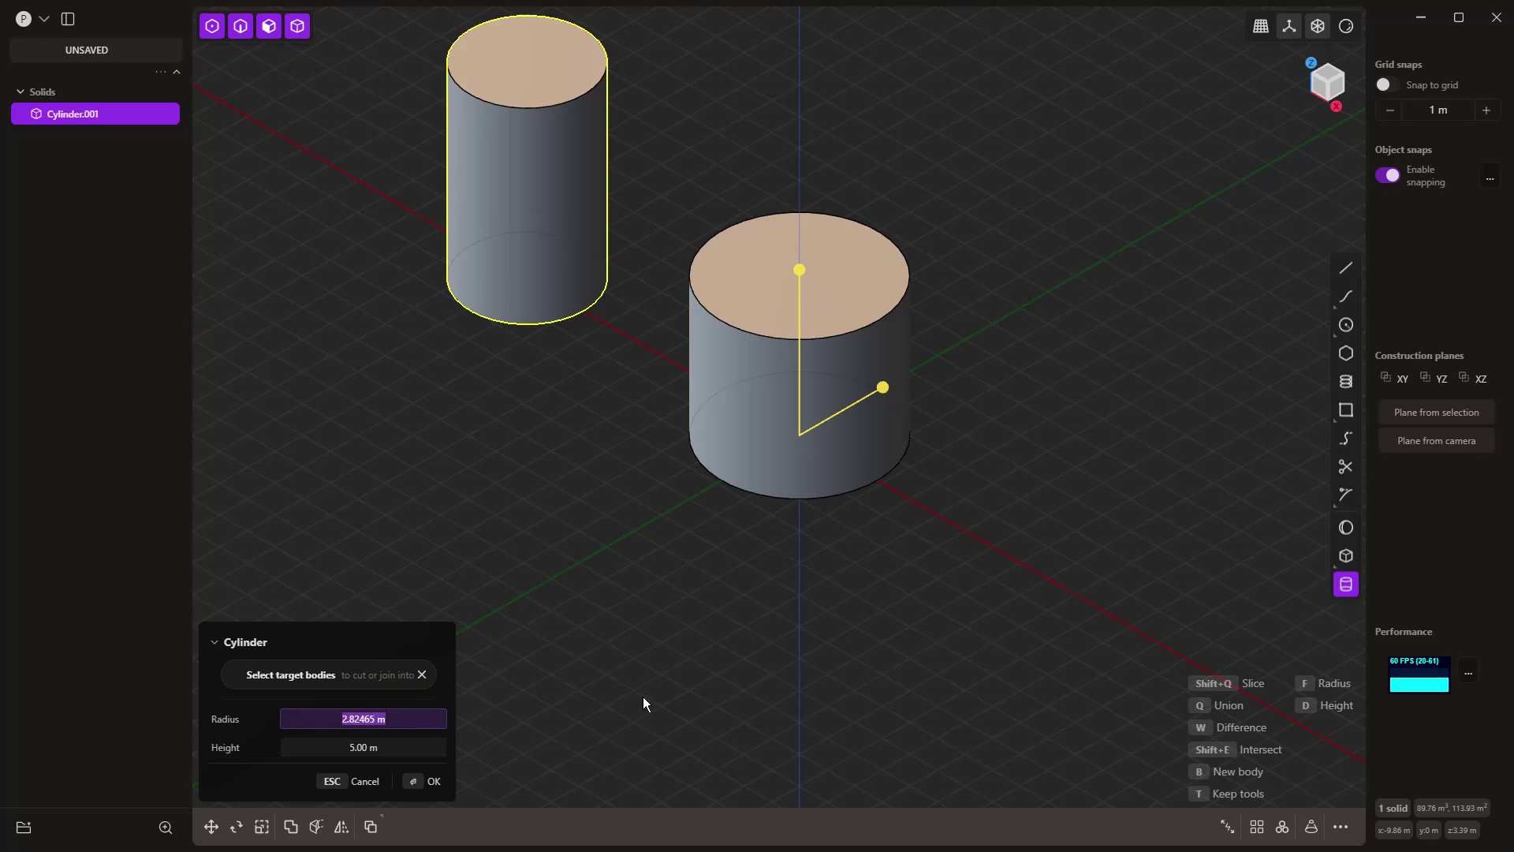
type("2.5")
key("Return")
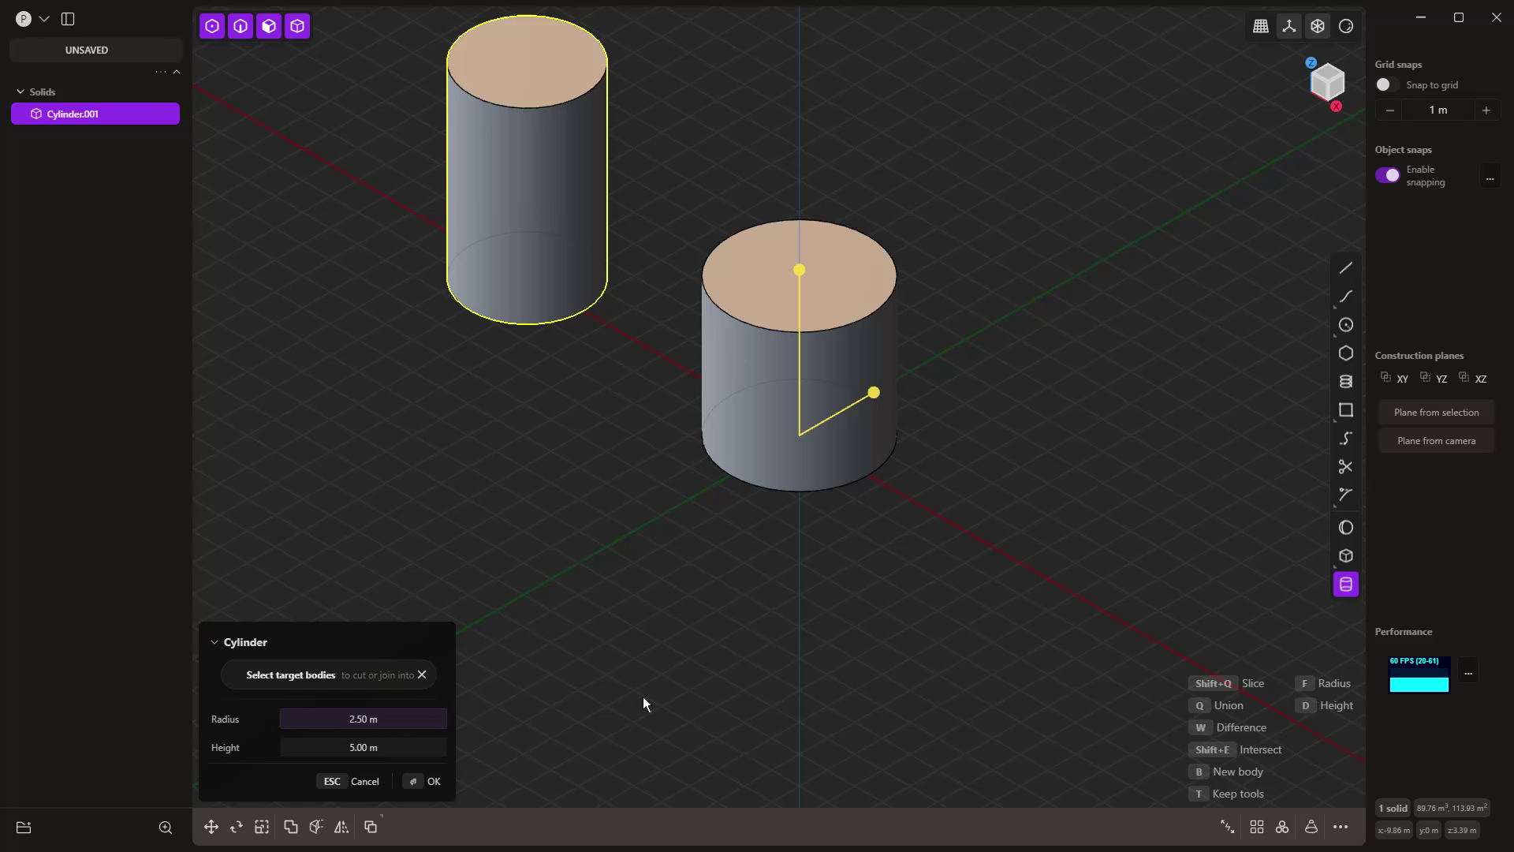
key("Return")
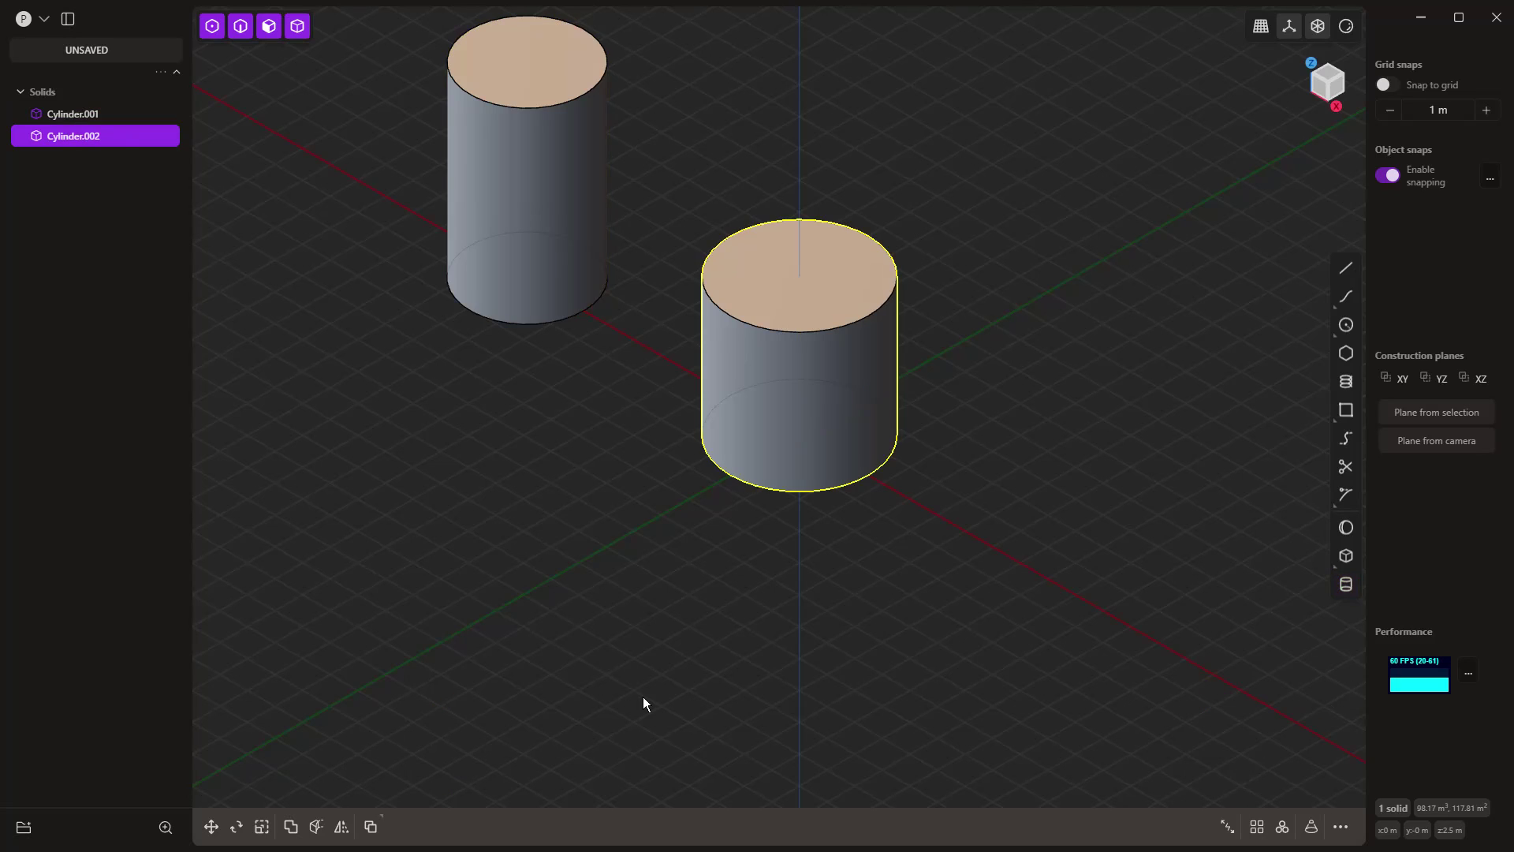
key("h")
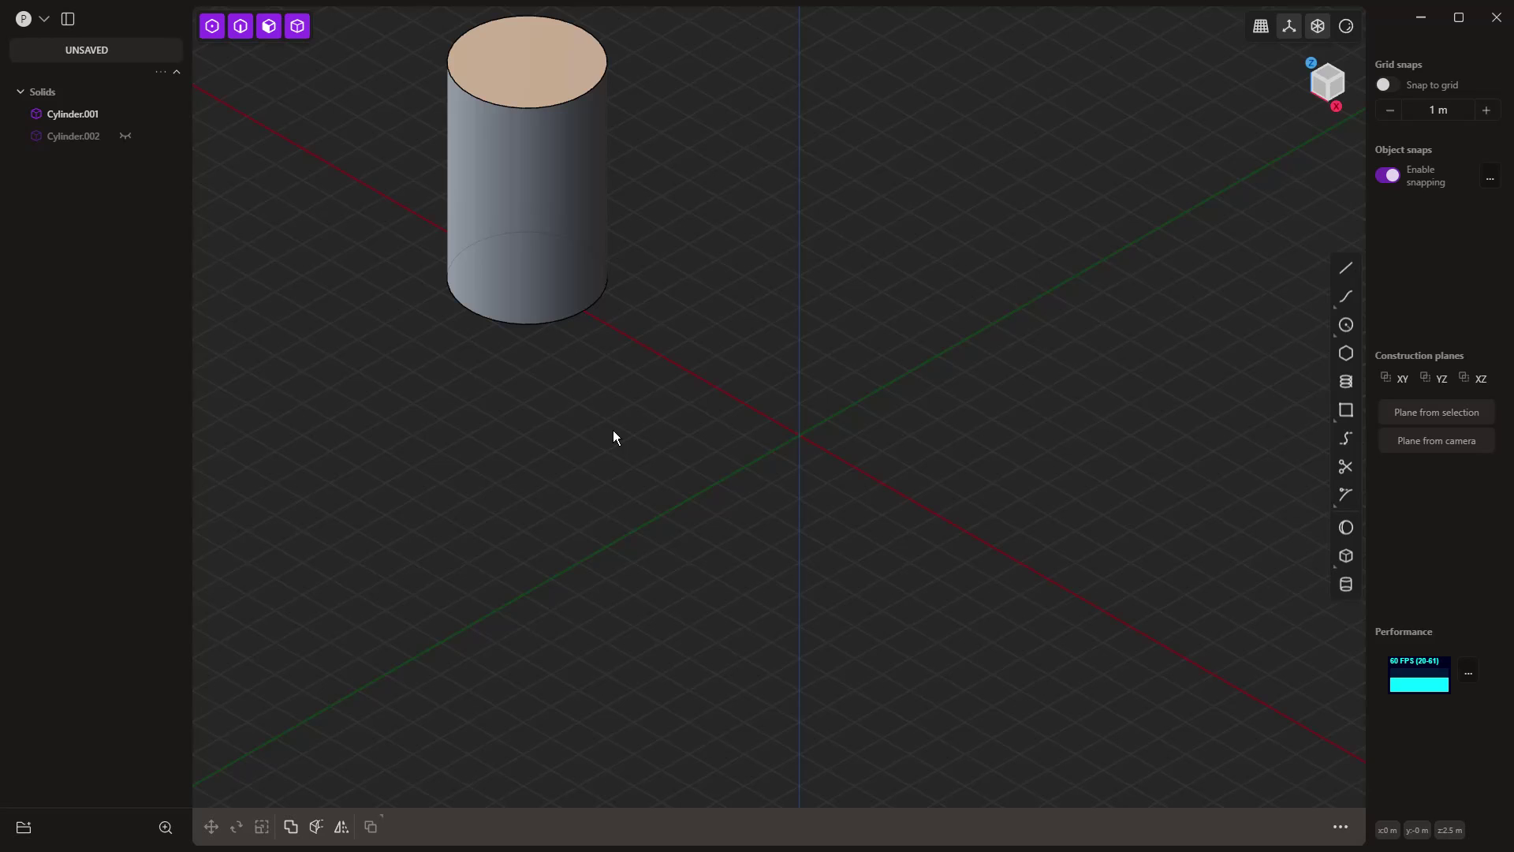
- Draw a square box base centred on the origin, 6.5 m wide and 6.5 m long
left_click(1347, 556)
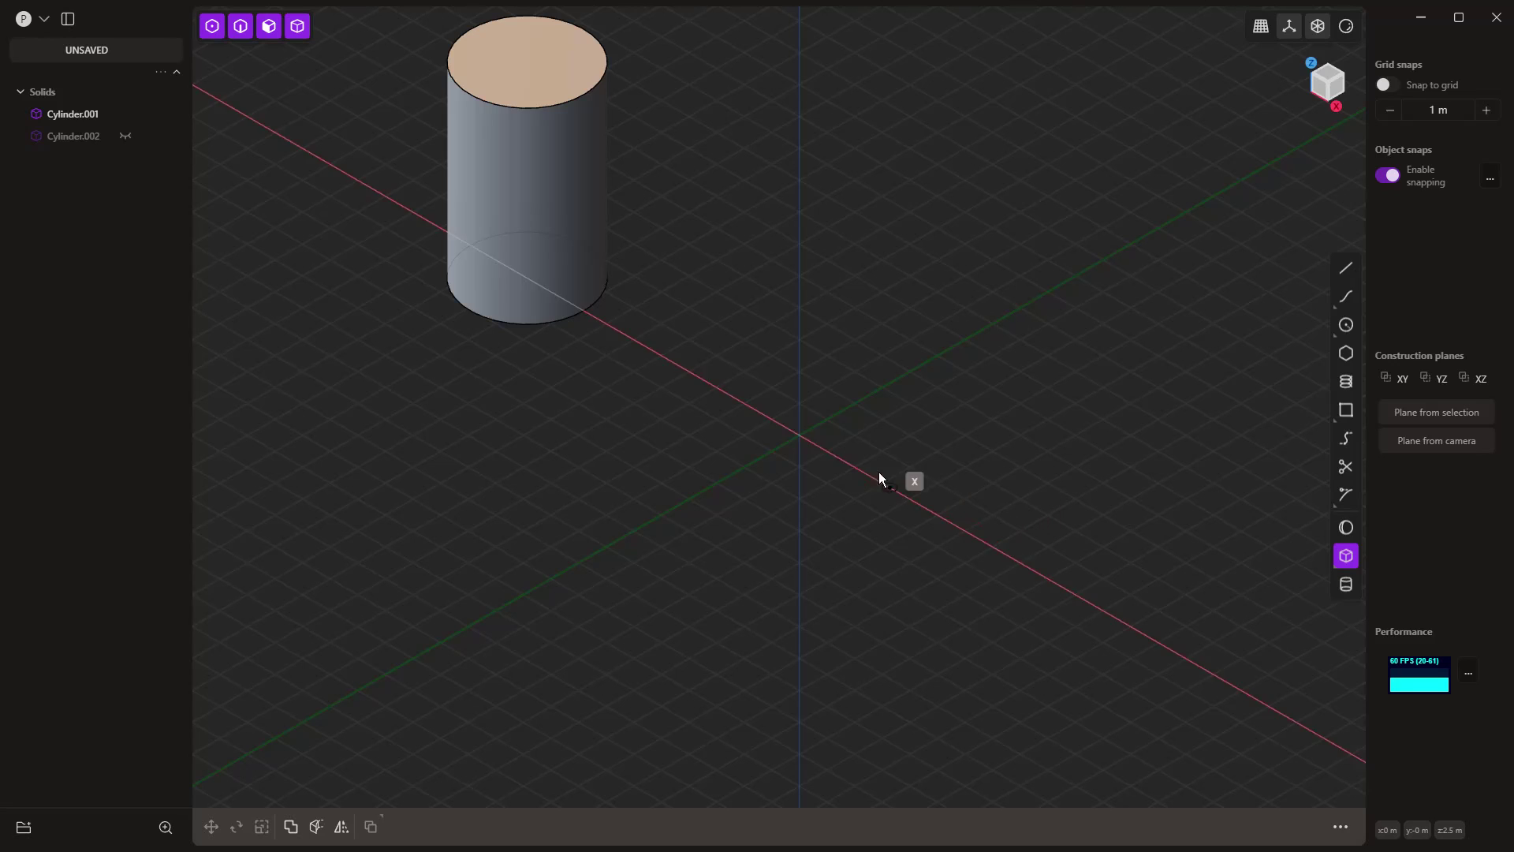
left_click(800, 434)
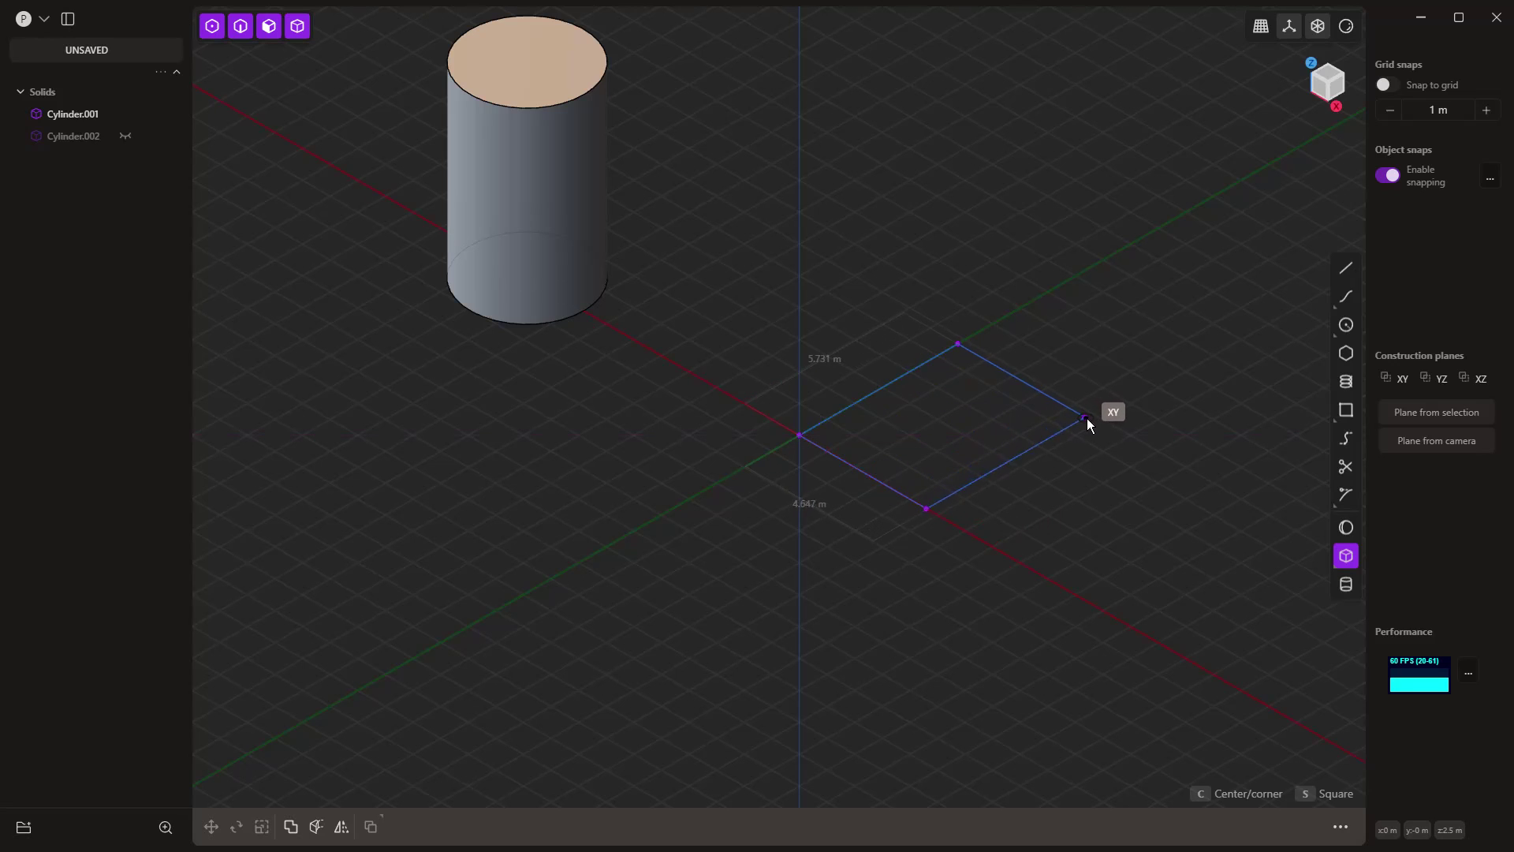
left_click(1095, 432)
key("c")
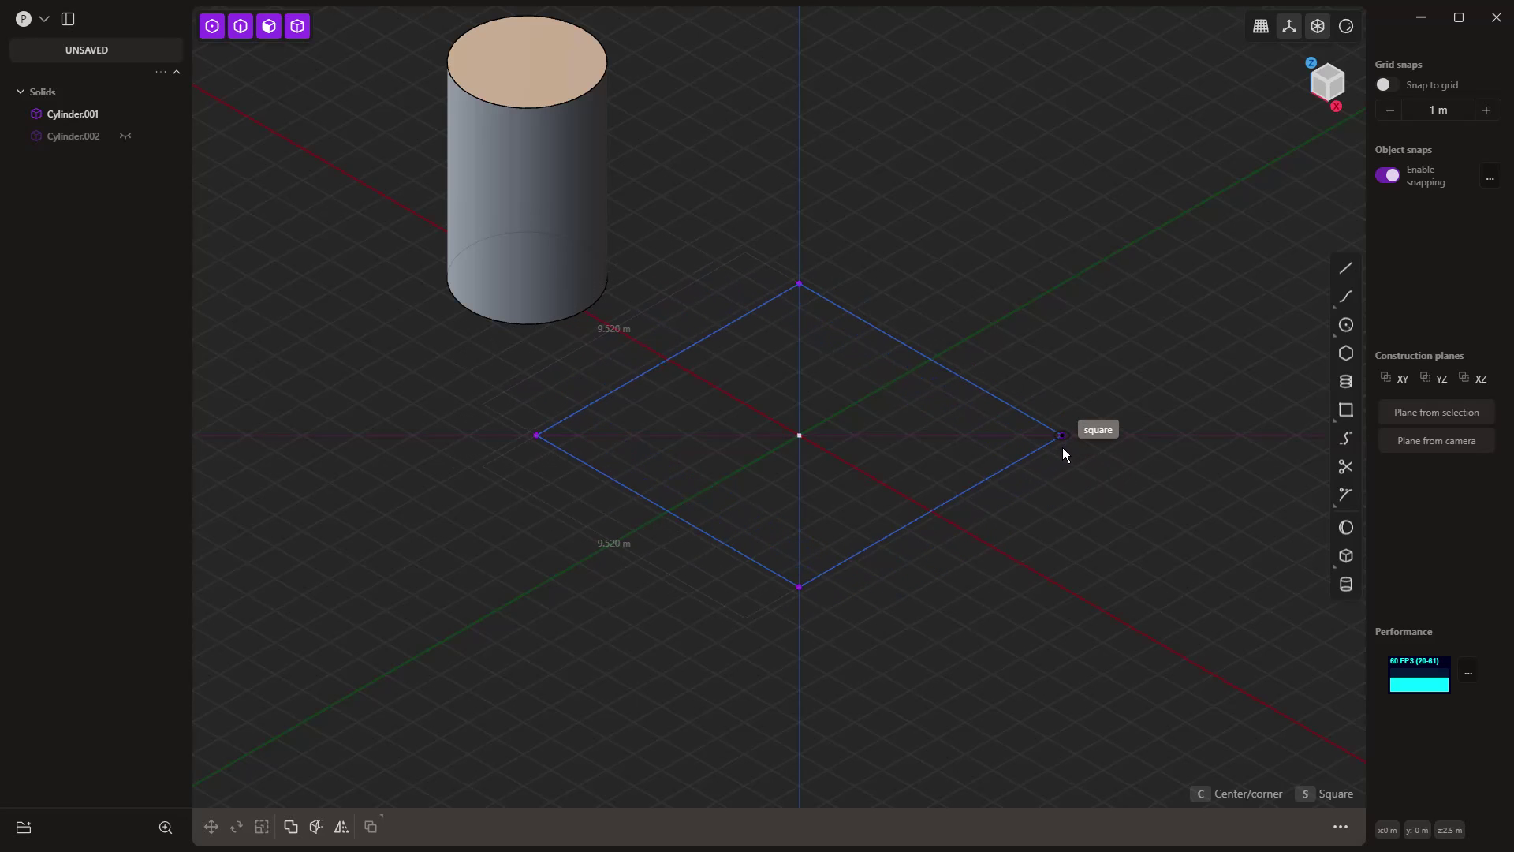
key("s")
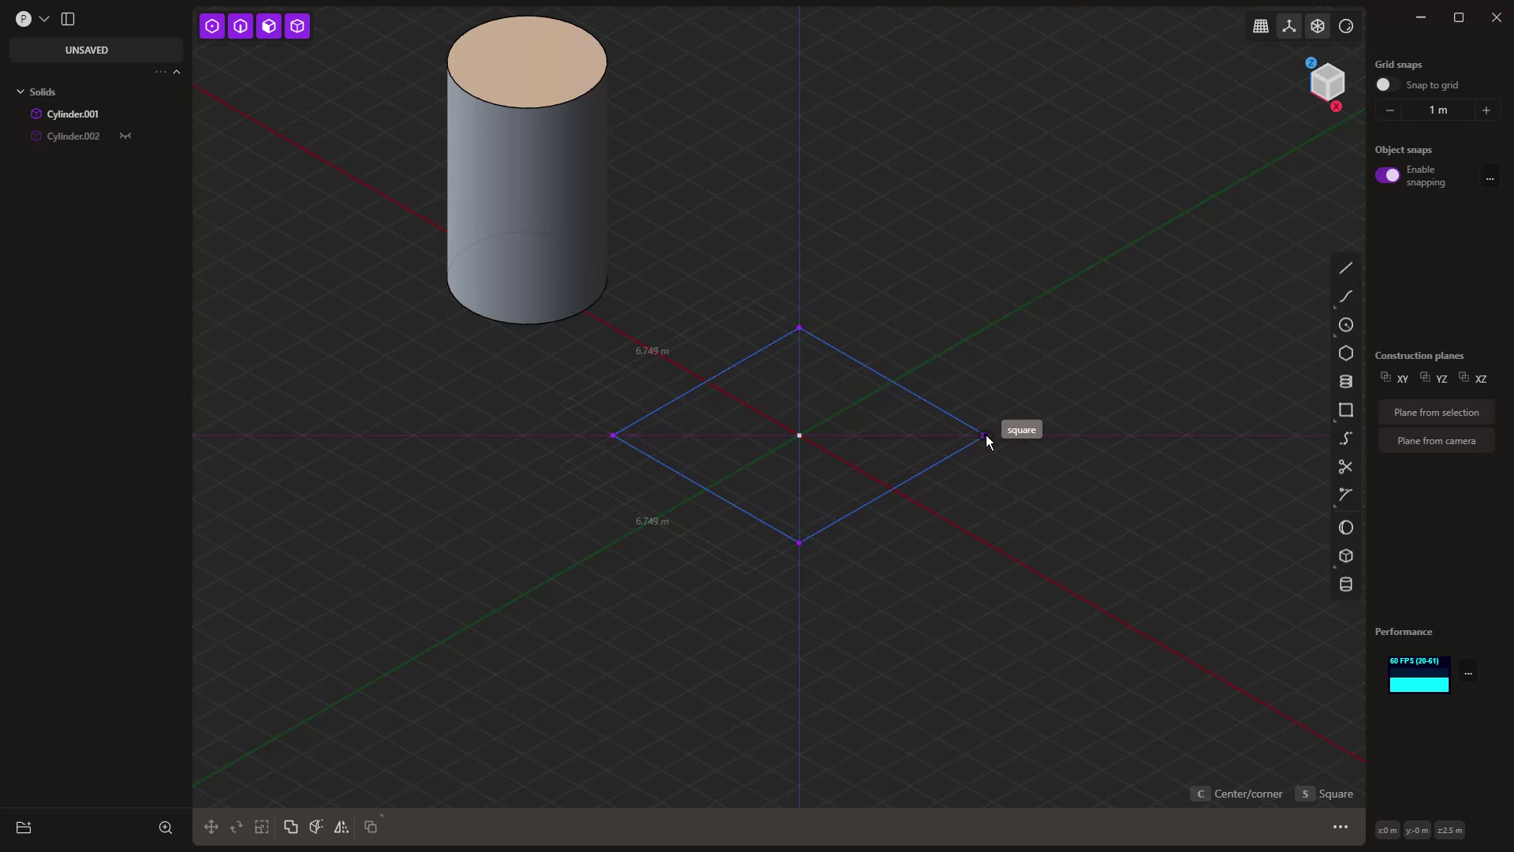
key("Tab")
type("6.")
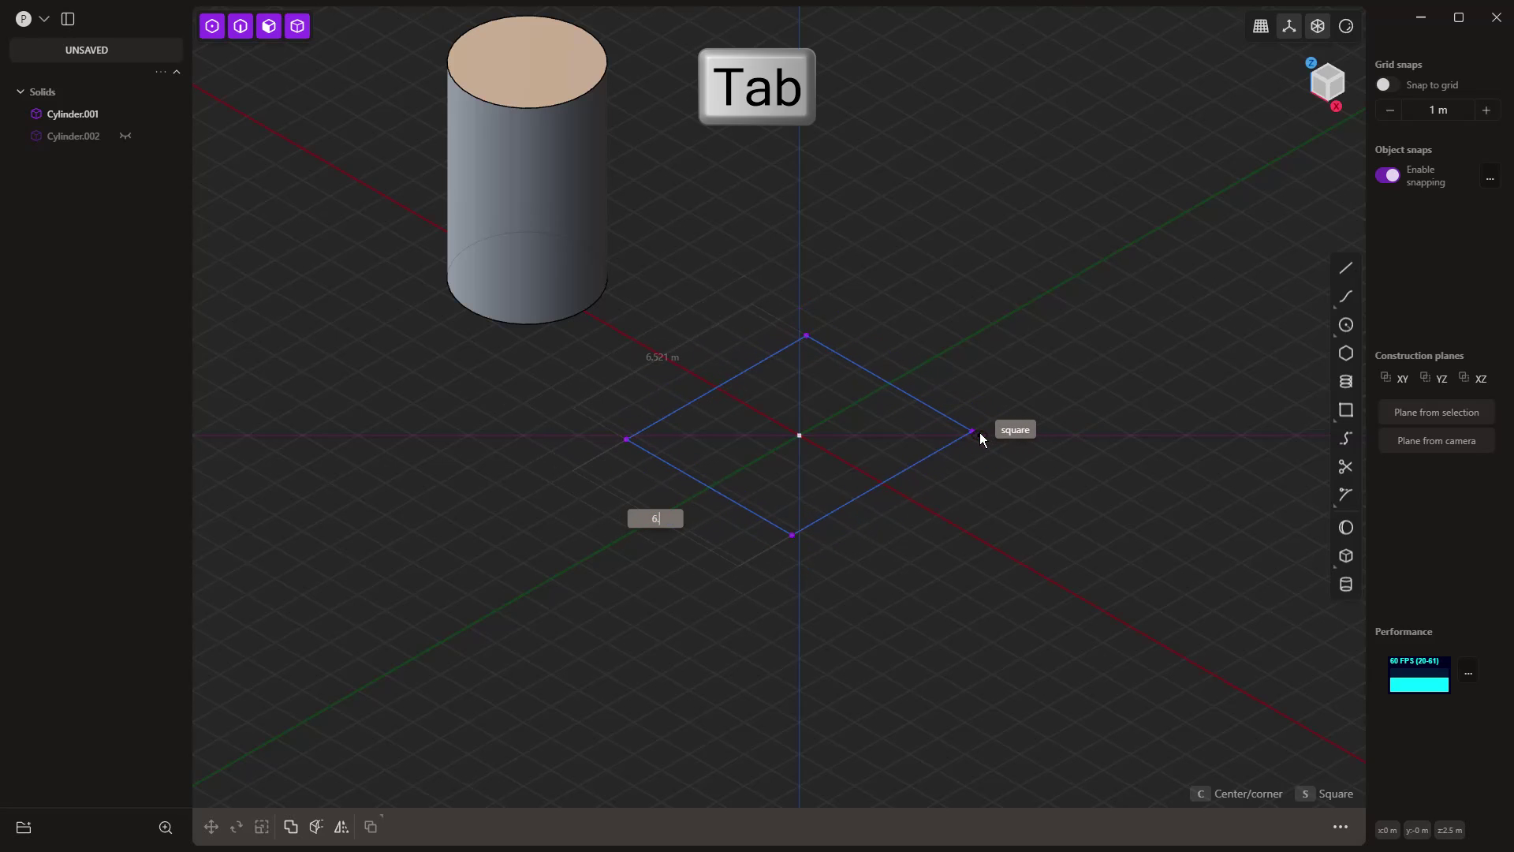
type("5")
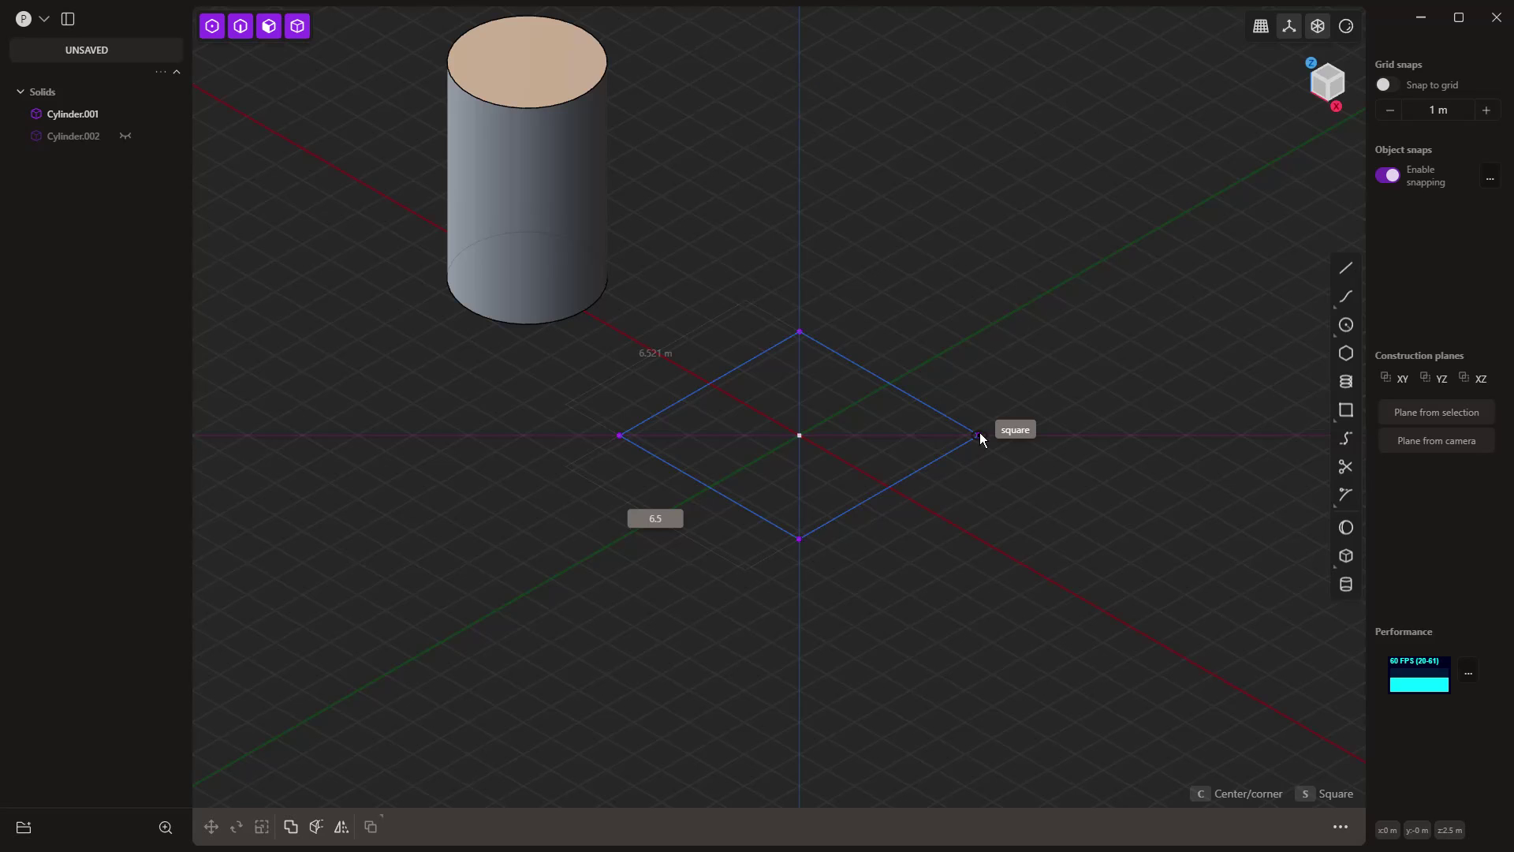
key("Tab")
type("6.5")
key("Tab")
left_click(980, 438)
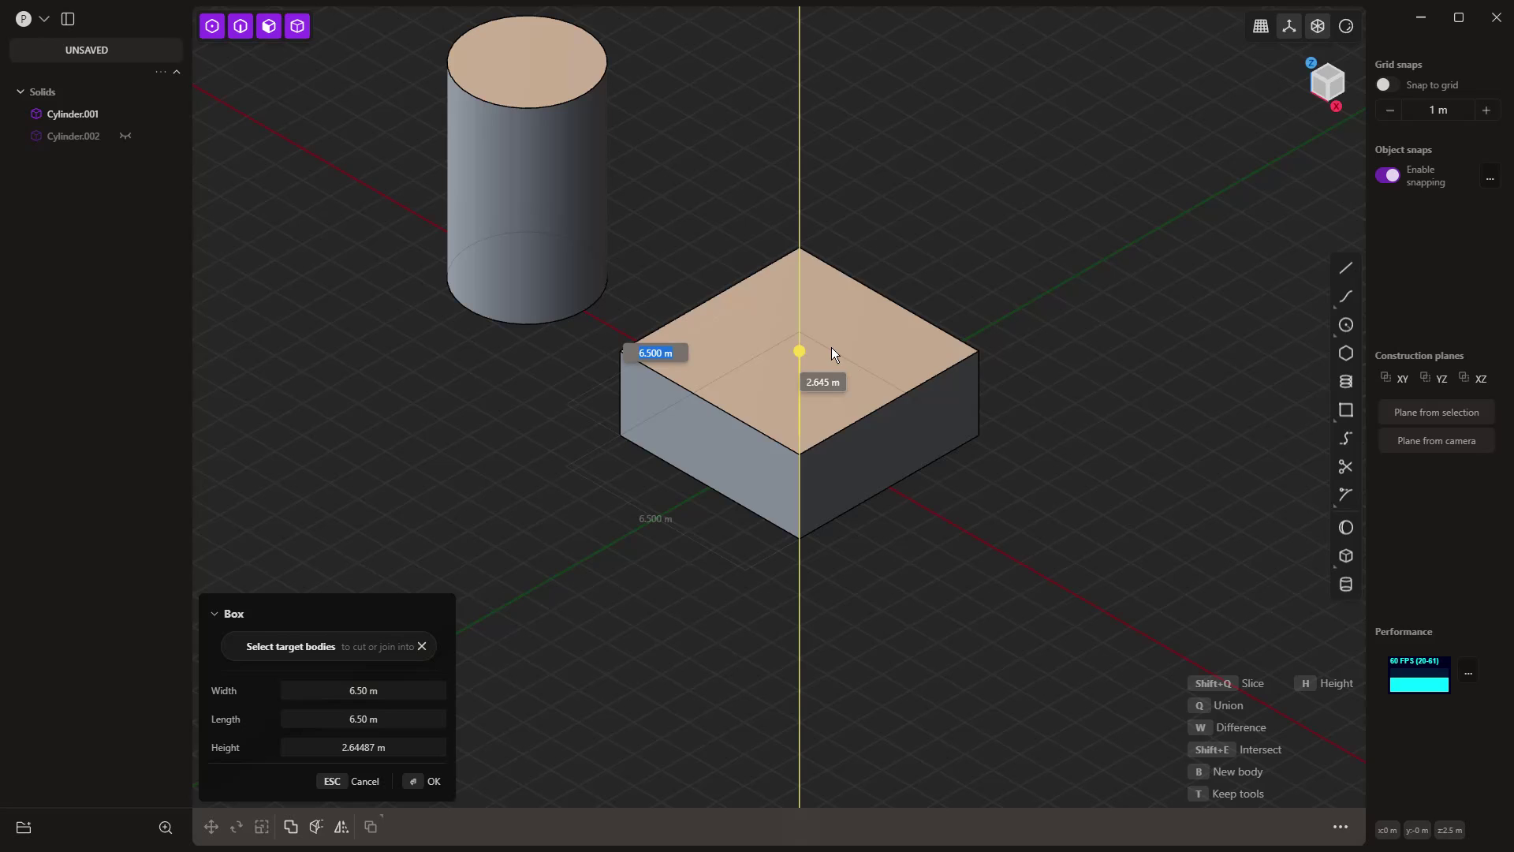
- Set the box's height to 6.5 m and finish the box
left_click(396, 747)
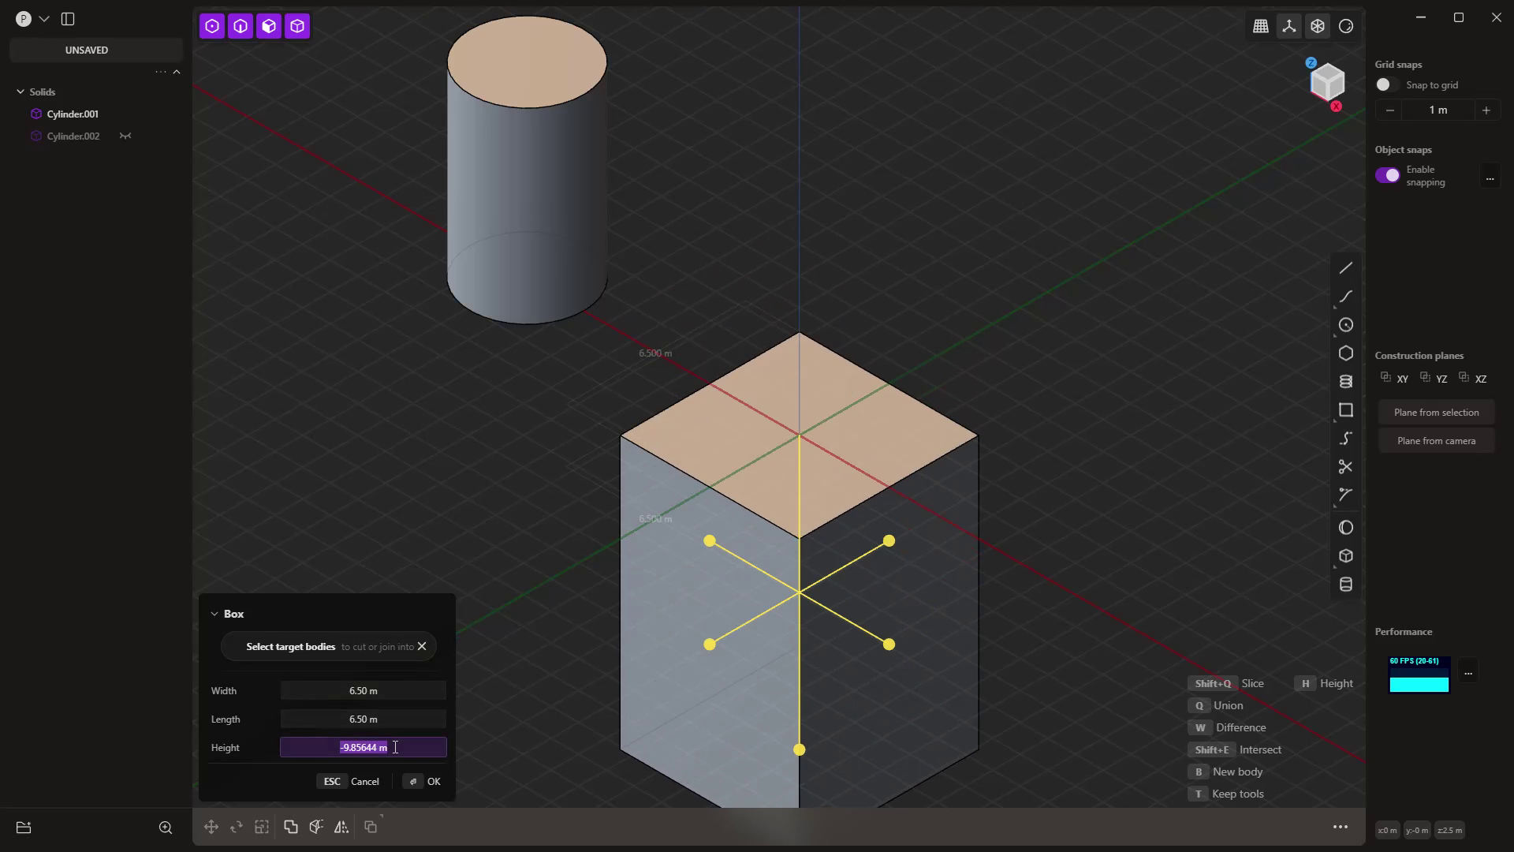
type("6.5")
key("Return")
key("Return")
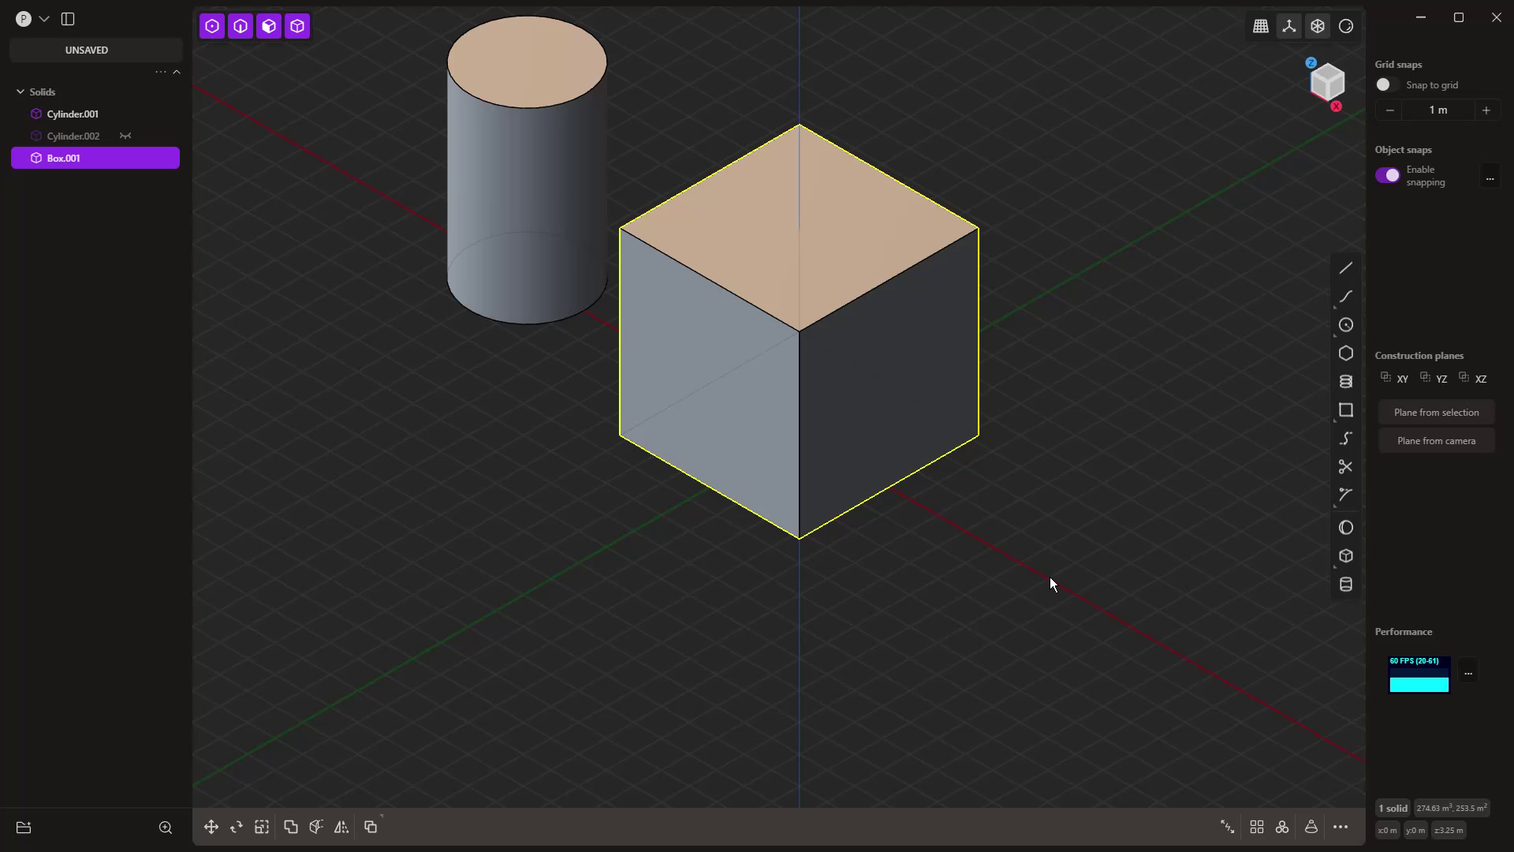
- Browse the full command list and search it for "dim"
left_click(1340, 827)
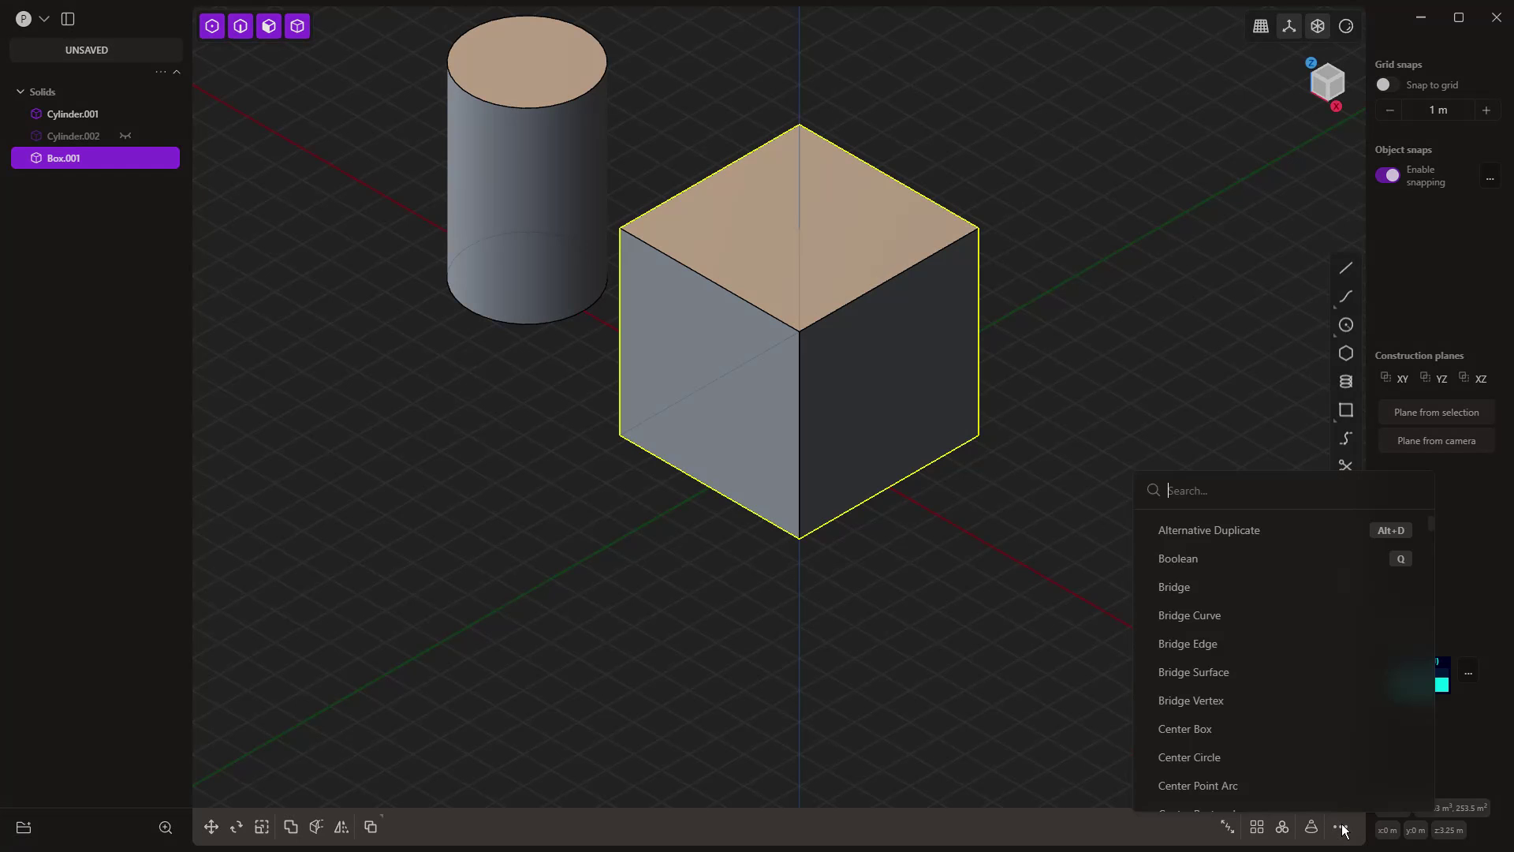
scroll(1290, 735, "down", 10)
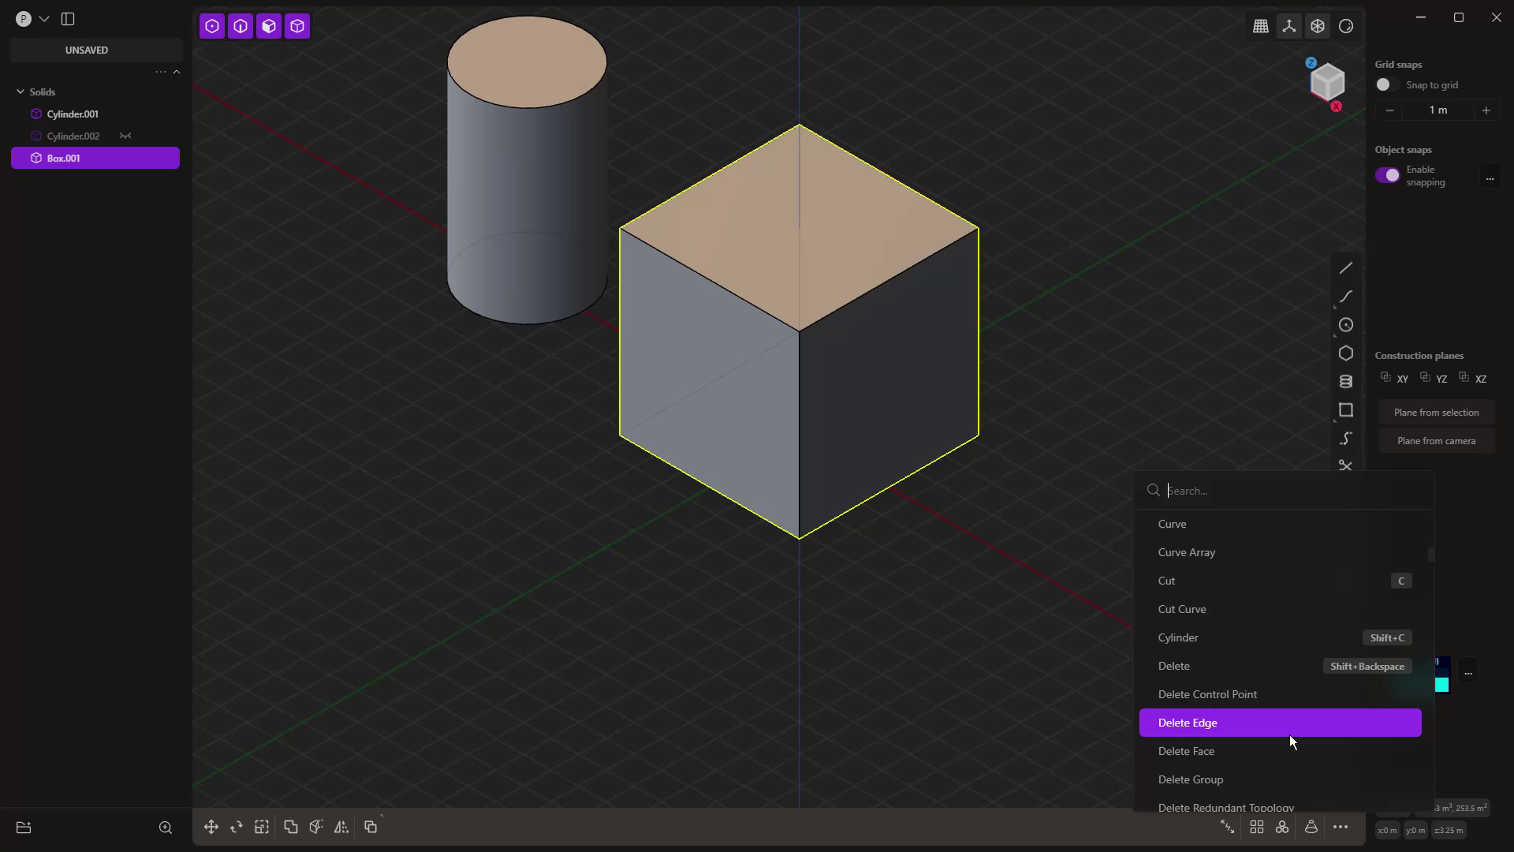
scroll(1289, 733, "down", 3)
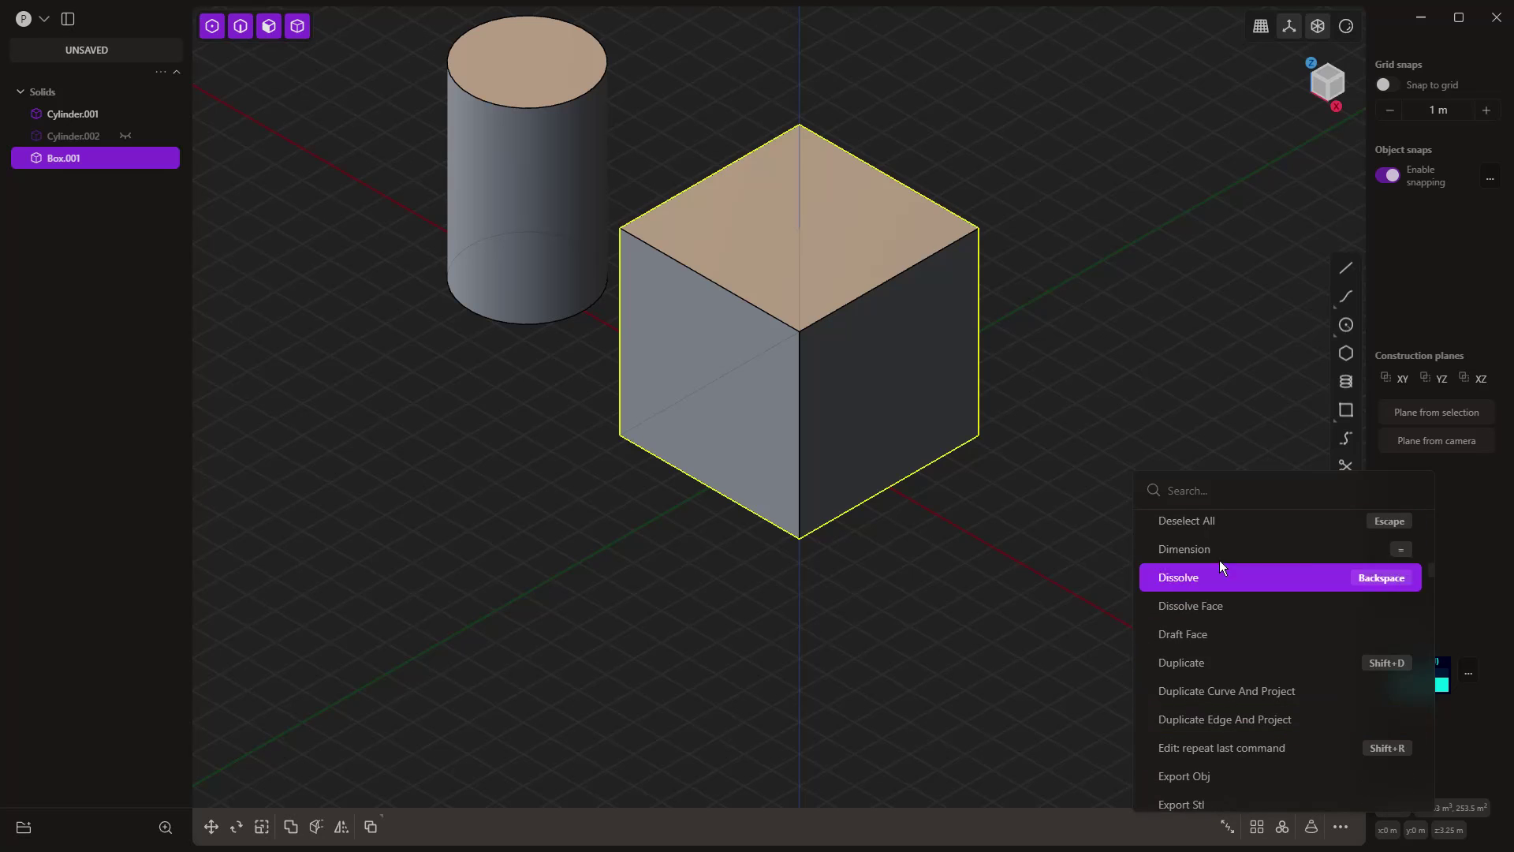
type("f")
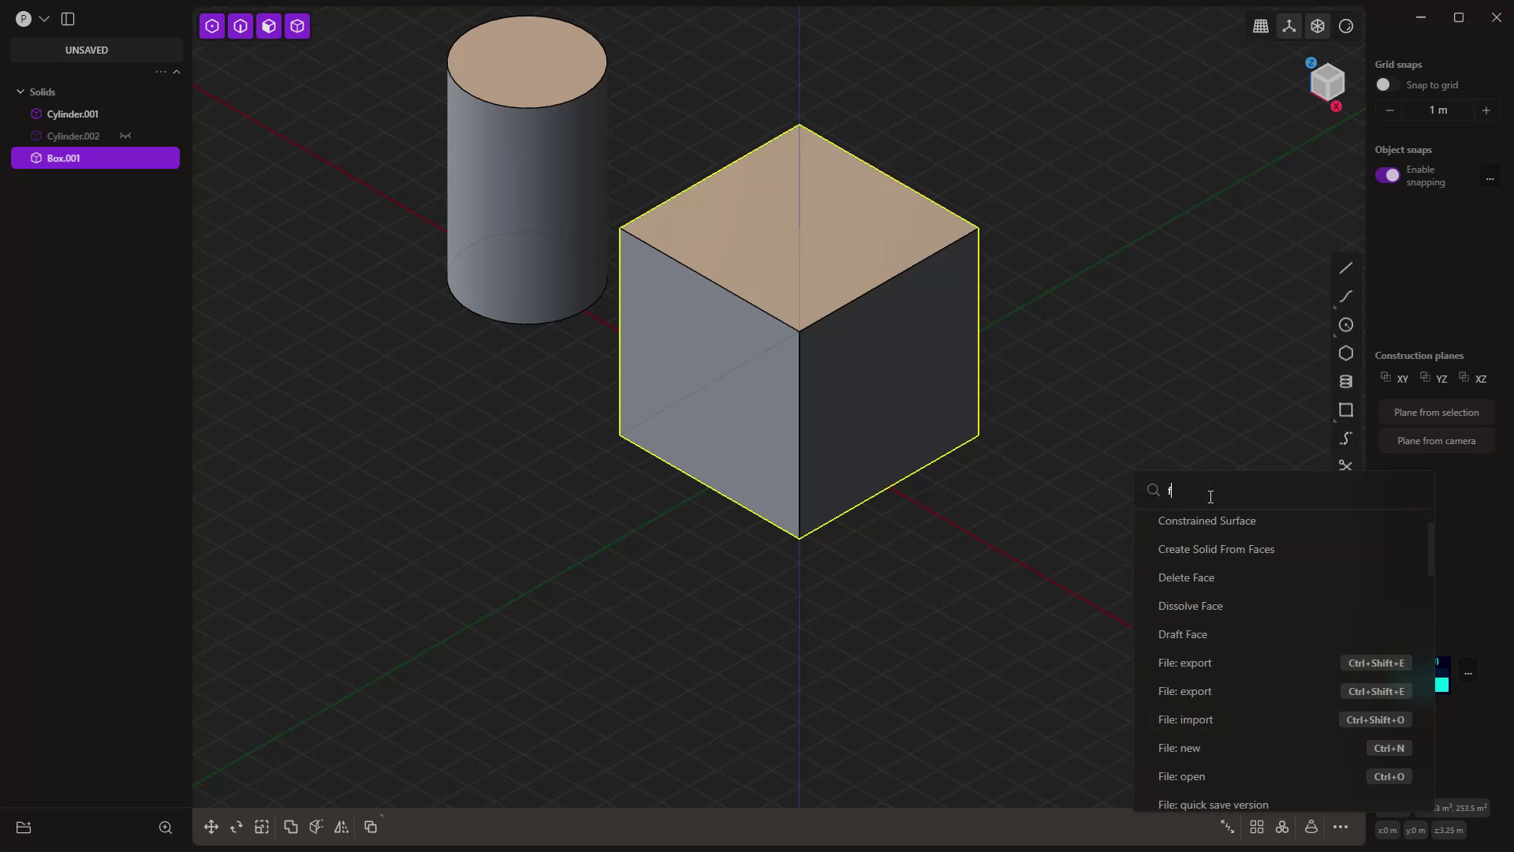
key("BackSpace")
type("dim")
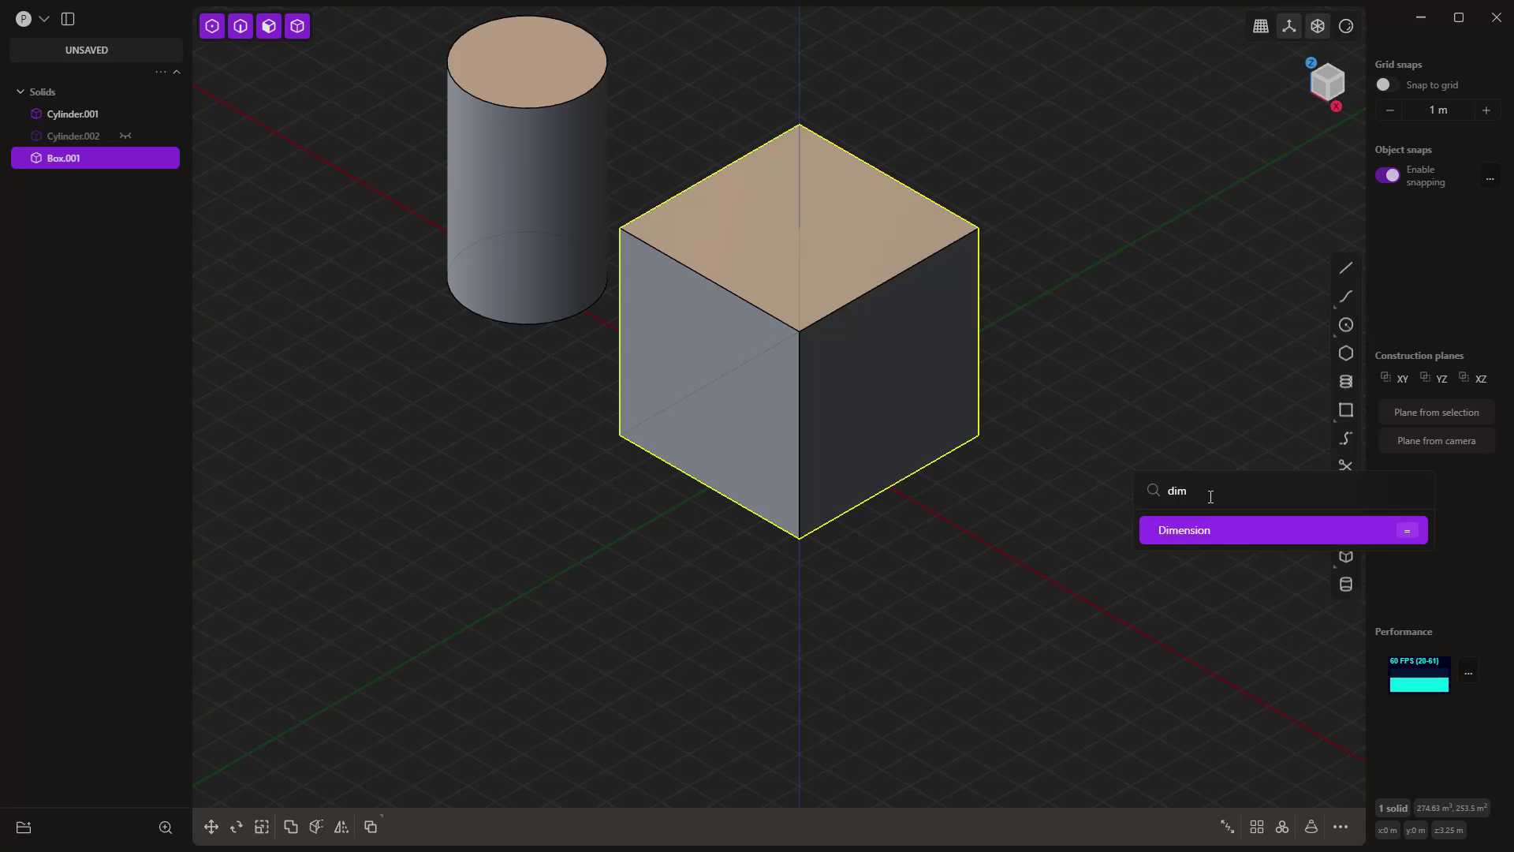
key("BackSpace")
key("BackSpace")
key("BackSpace")
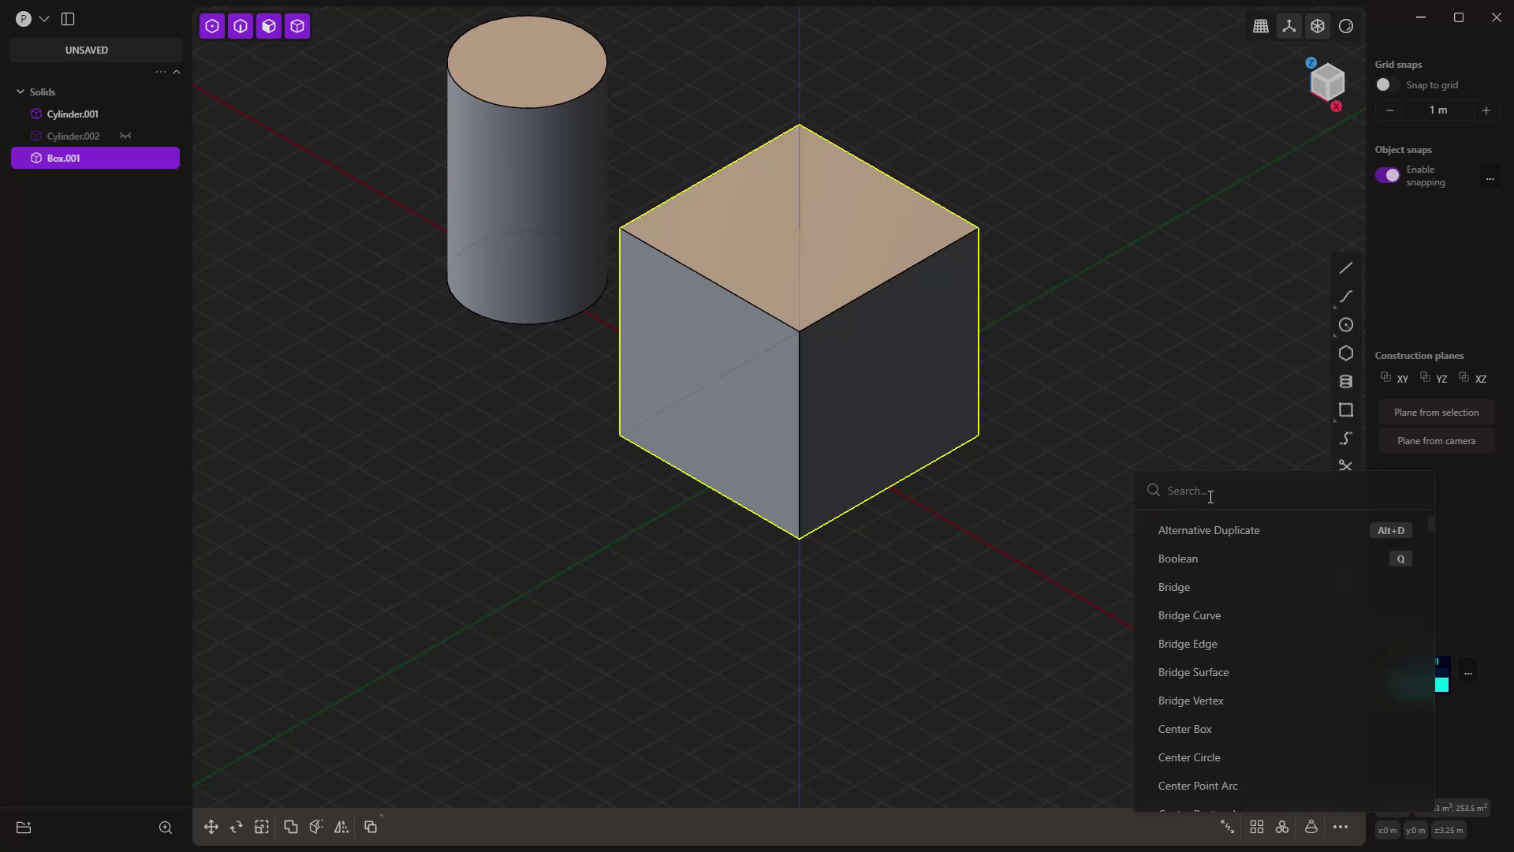
key("Escape")
key("f")
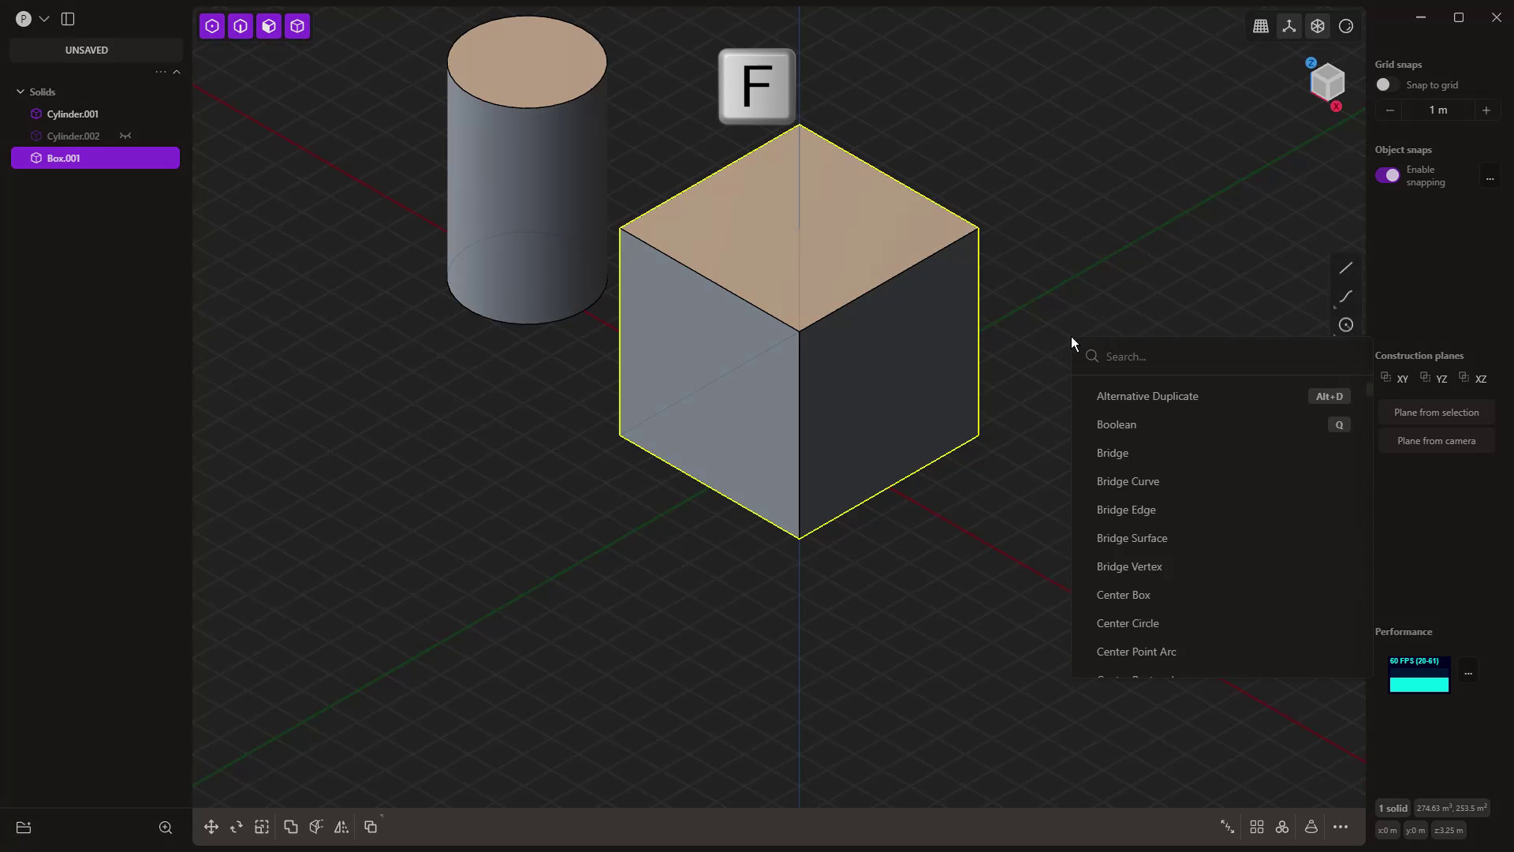
type("dim")
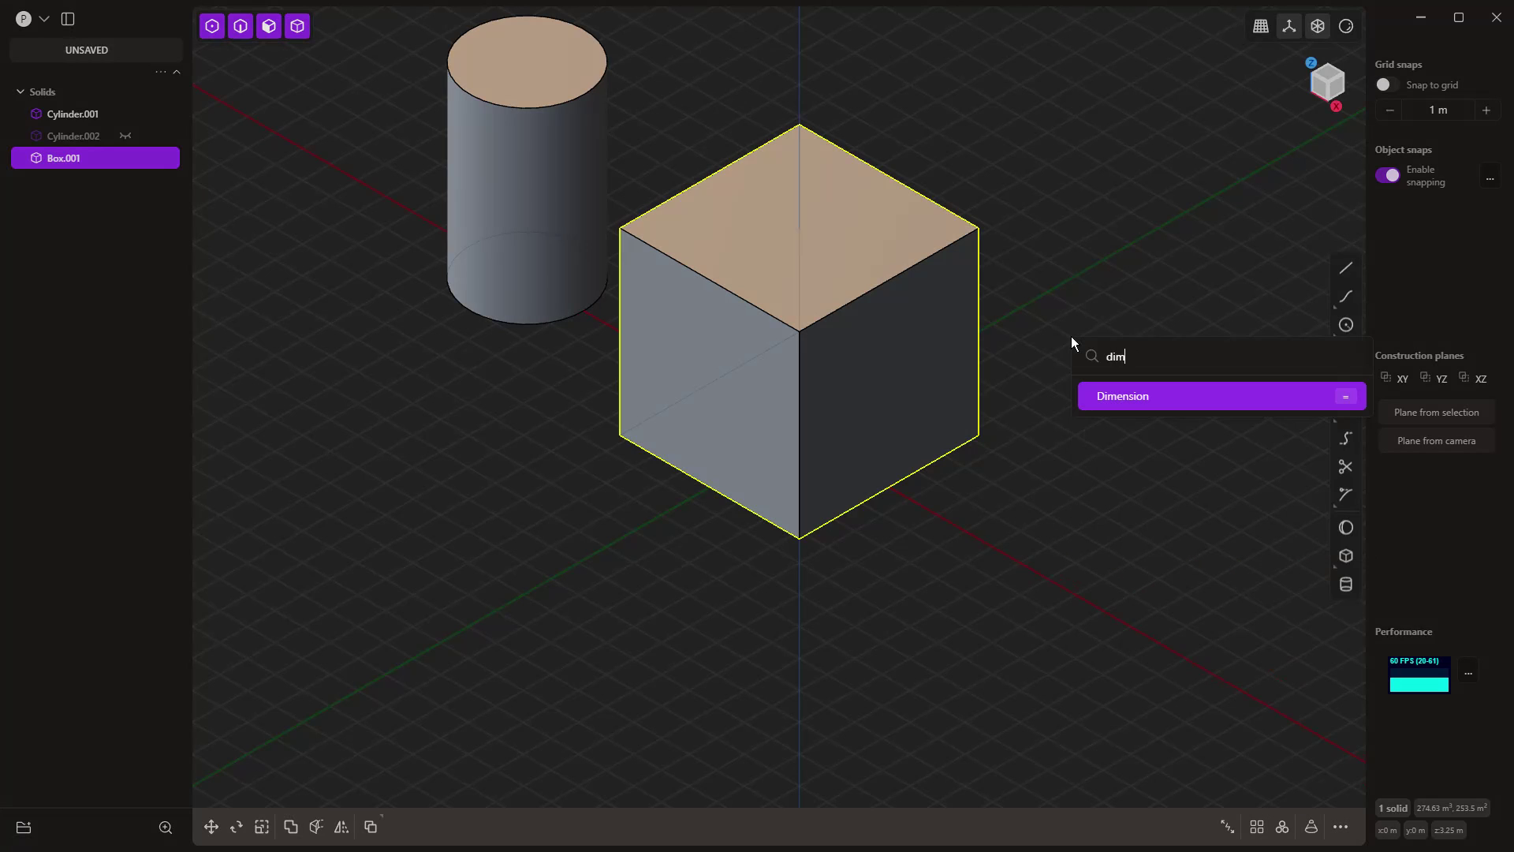
- Display the box's dimensions with the Dimension command and cycle through its width, length and height values
key("equal")
key("Return")
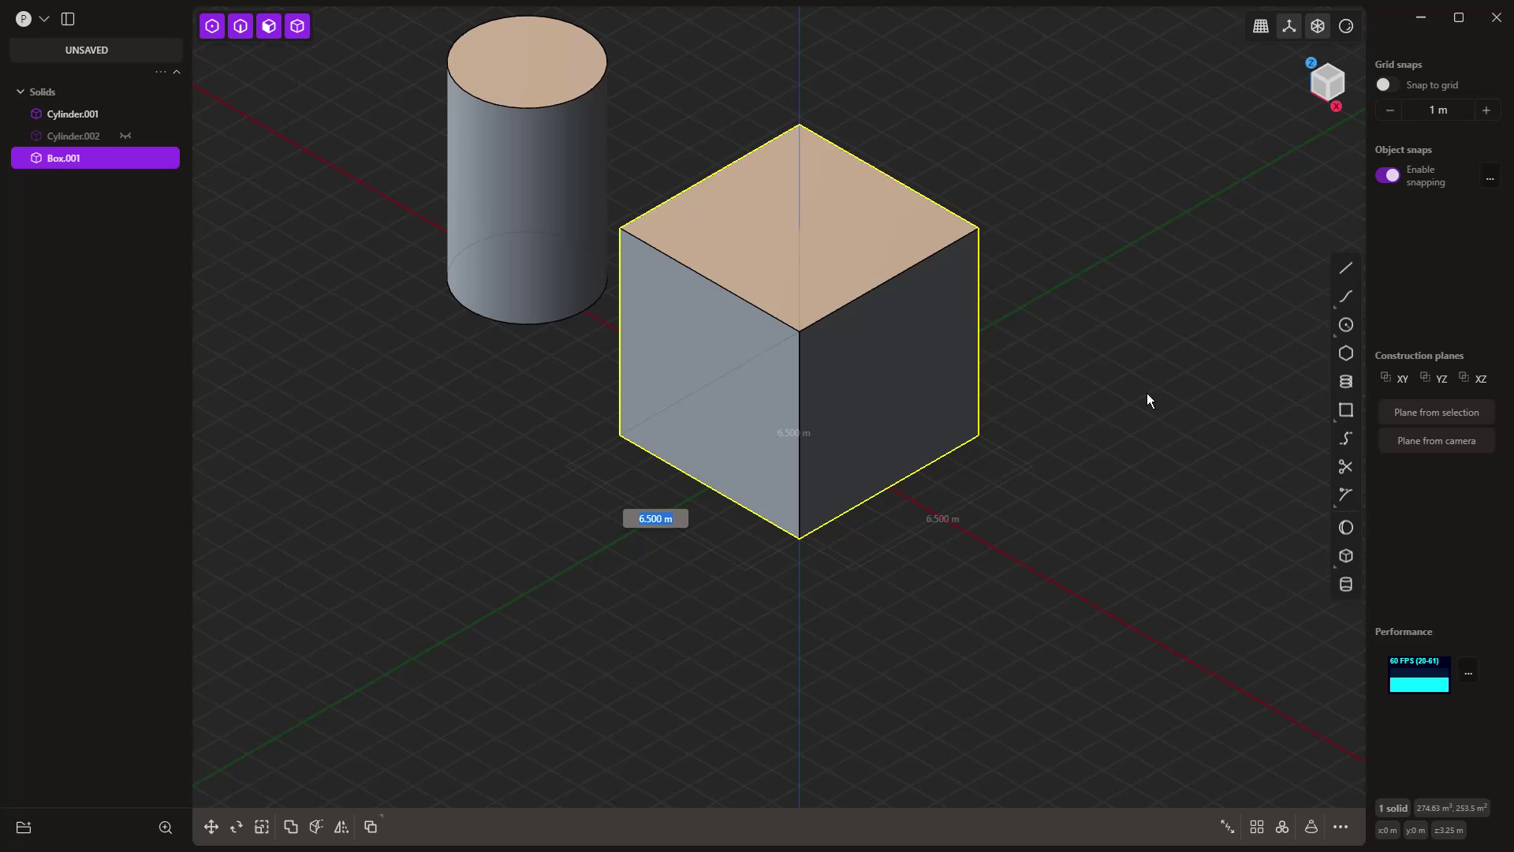
key("Tab")
key("Tab")
key("Tab")
key("Tab")
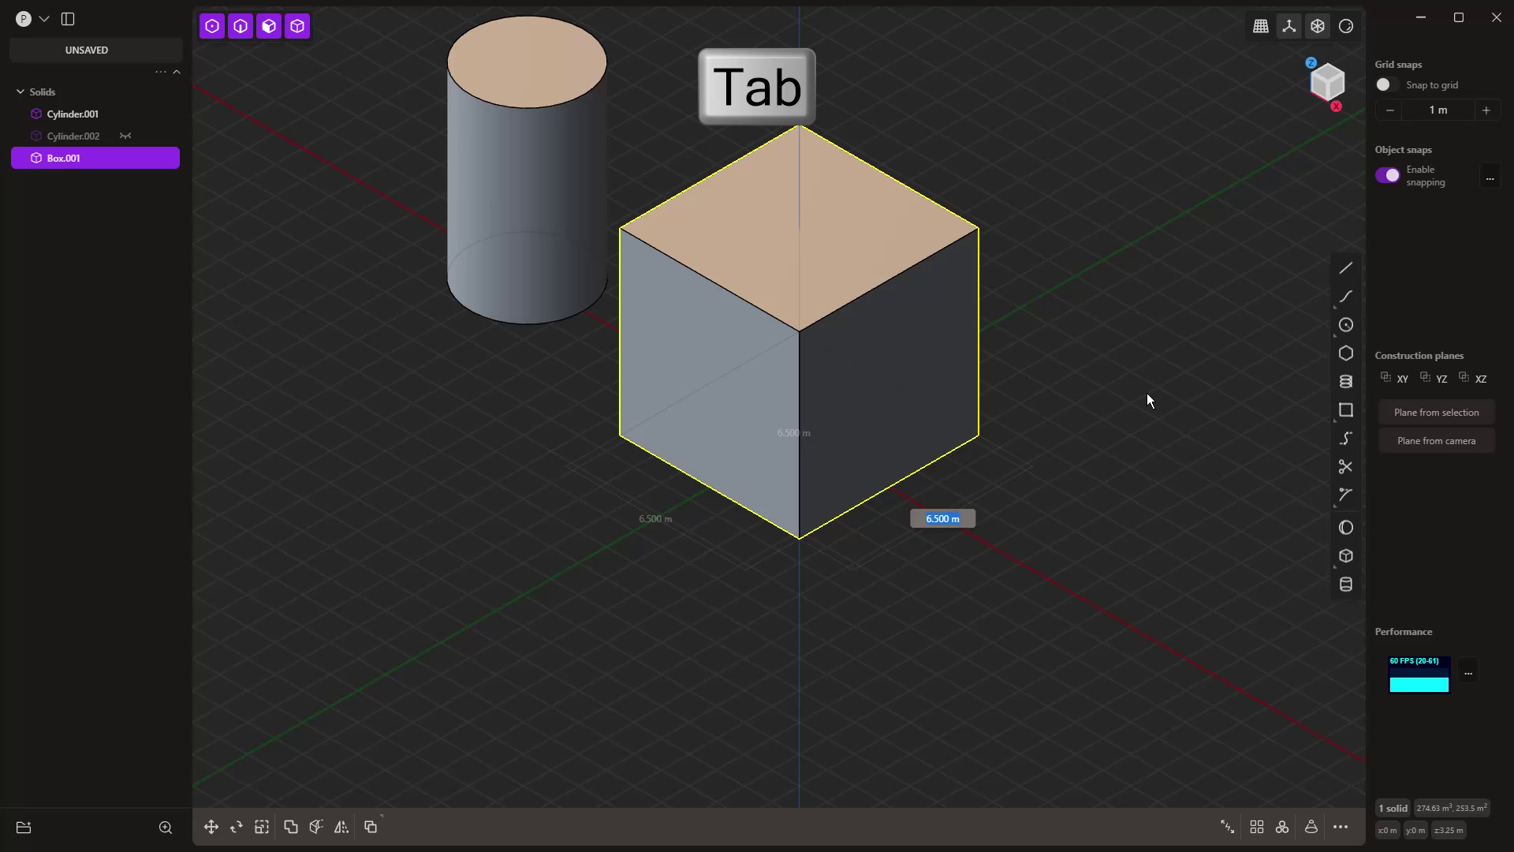
key("Tab")
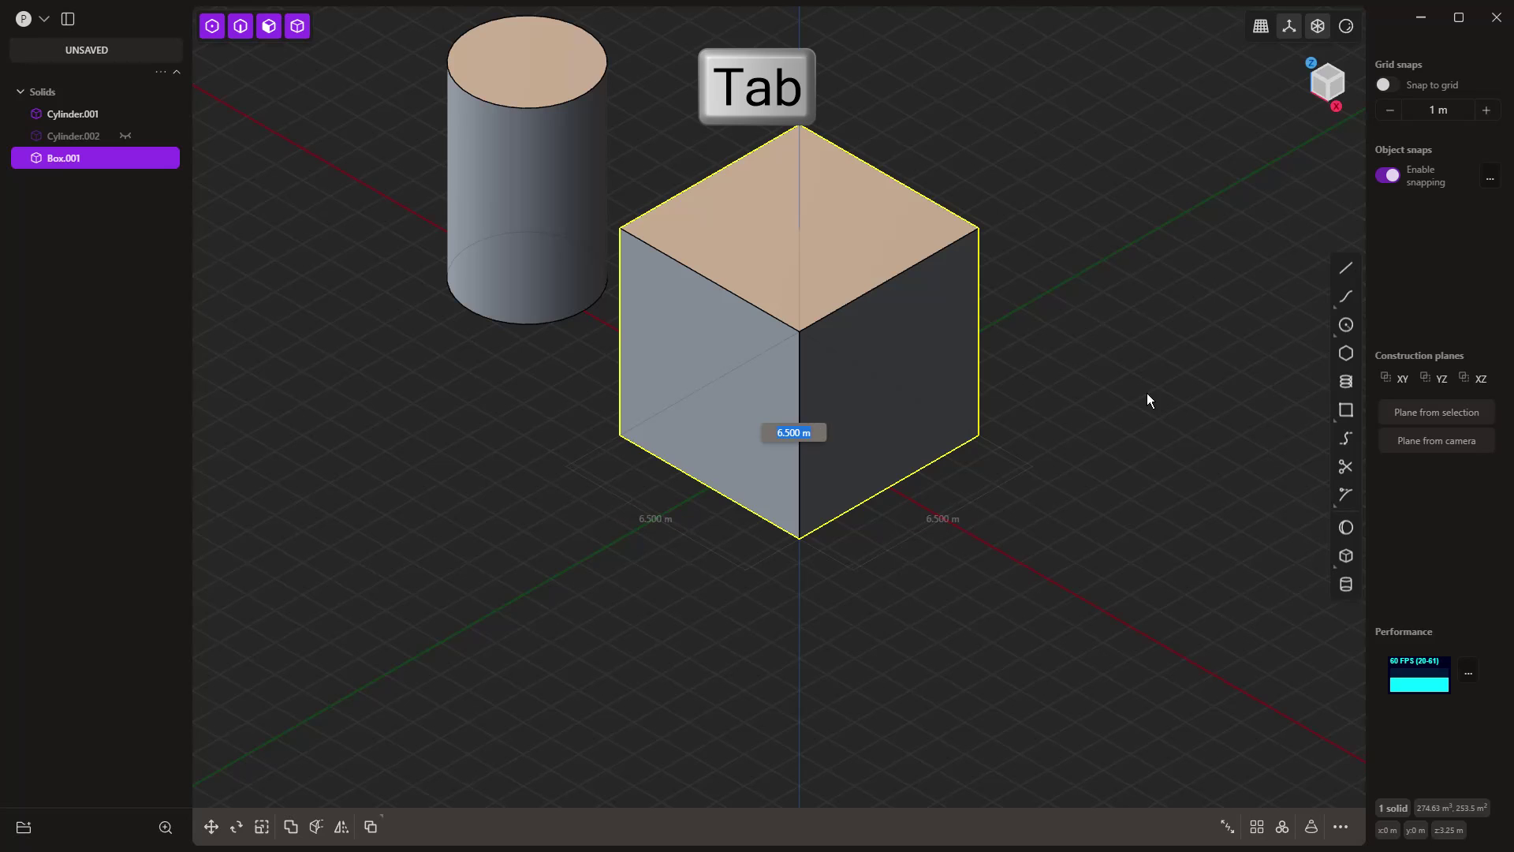
key("Tab")
key("Tab")
key("Tab")
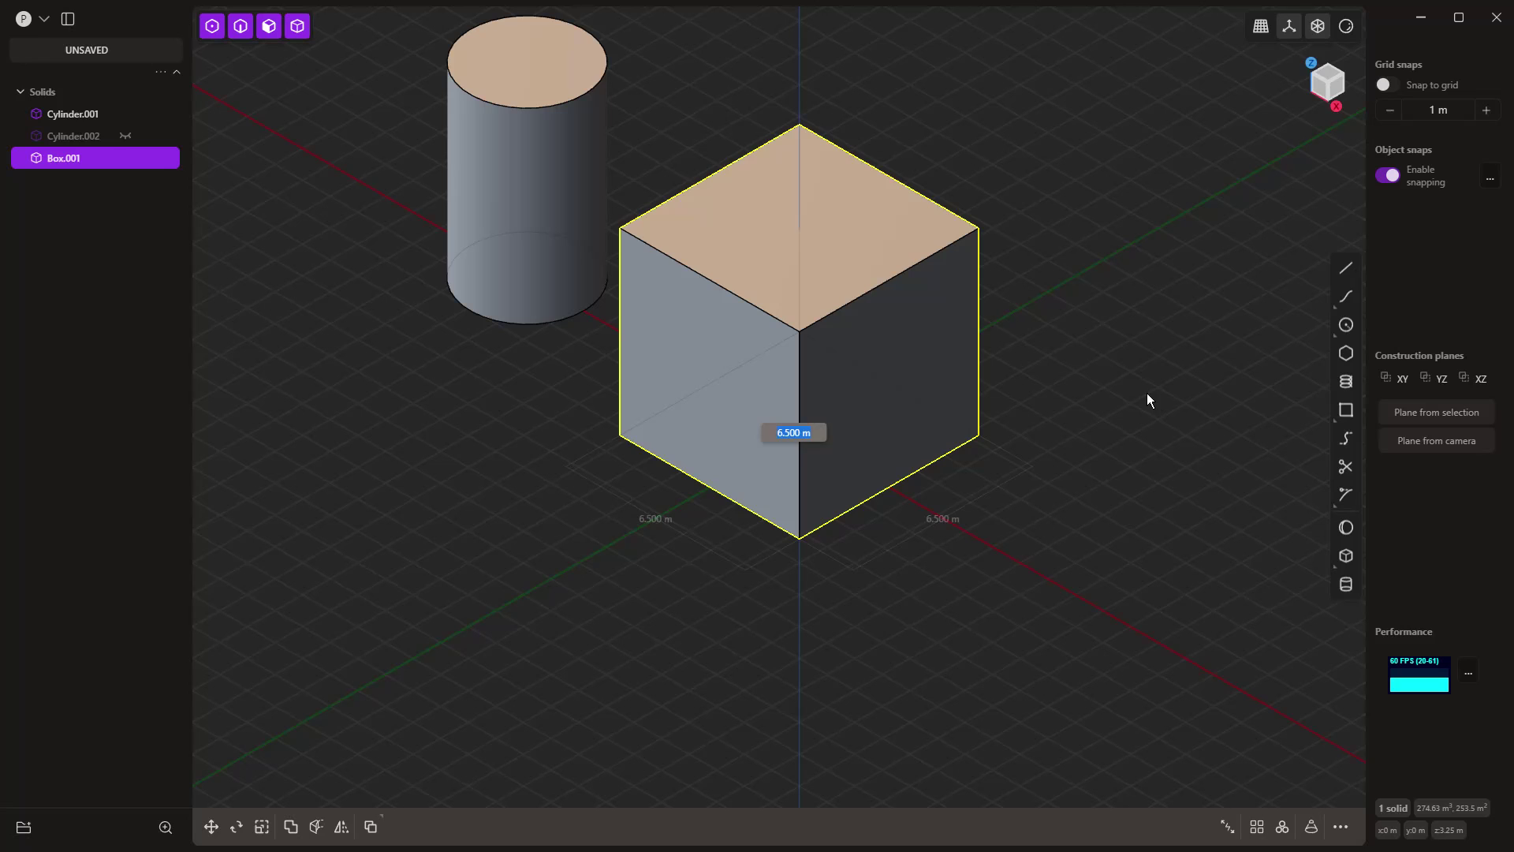
key("Return")
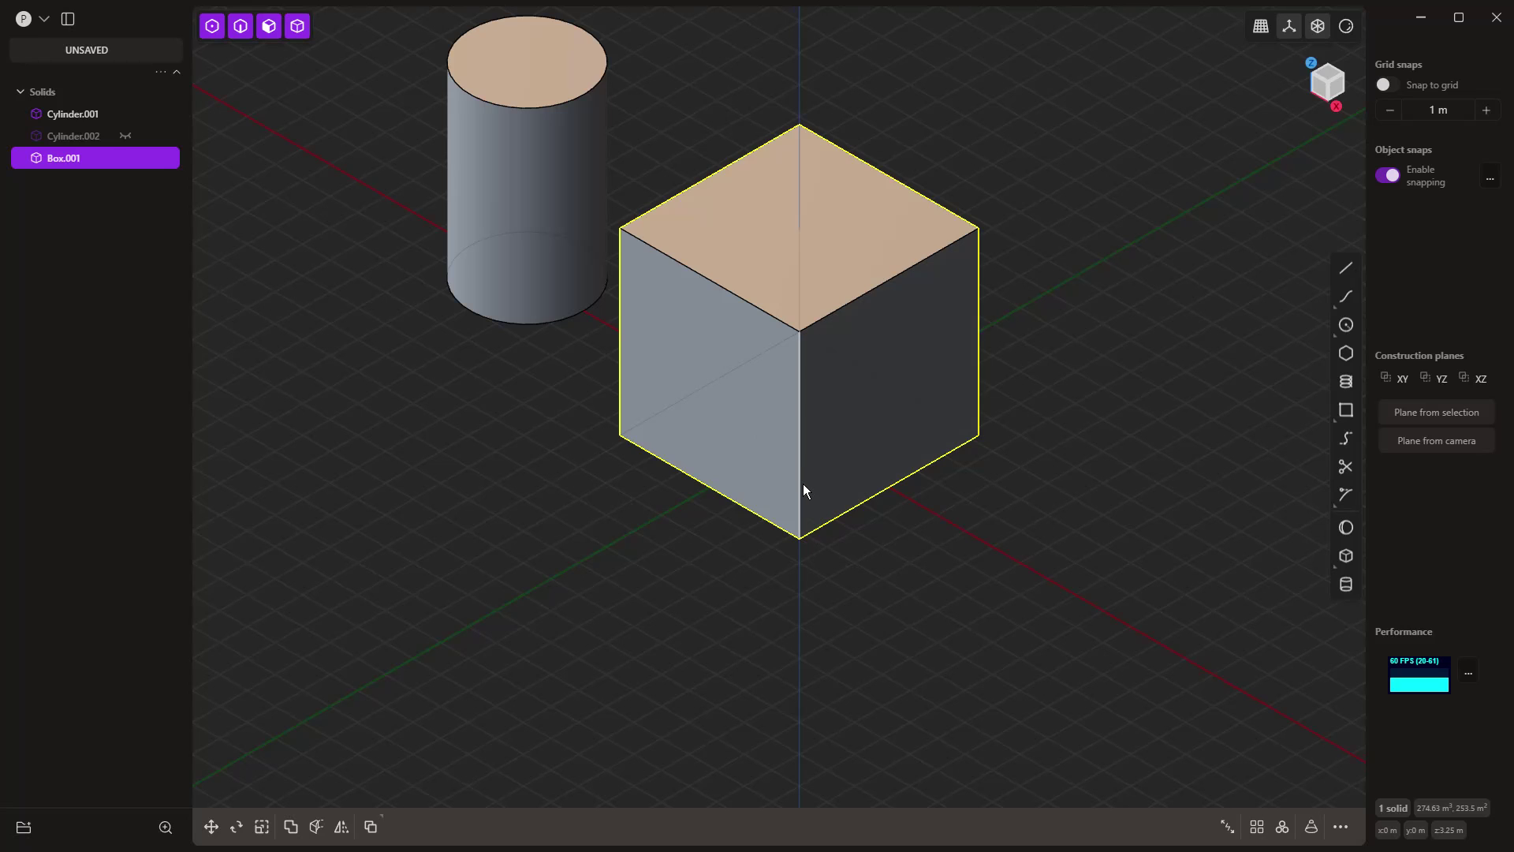
- Move the box about 12.3 m along the Y axis in the positive direction
key("g")
key("y")
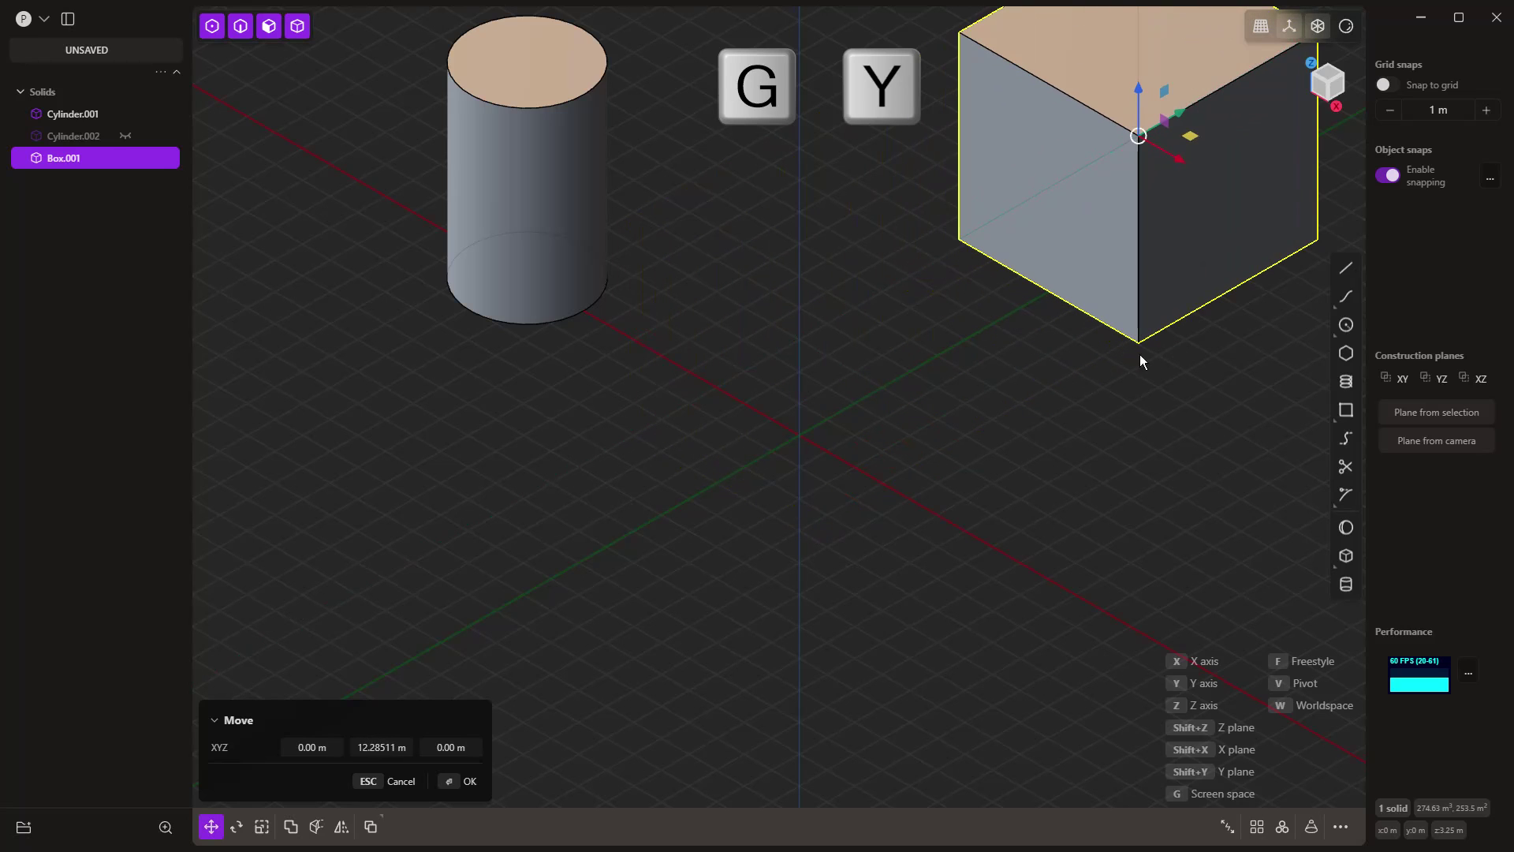
left_click(1139, 354)
- Create a sphere centred on the origin with a radius of about 3.7 m and enlarge it slightly before finishing it
left_click(1346, 528)
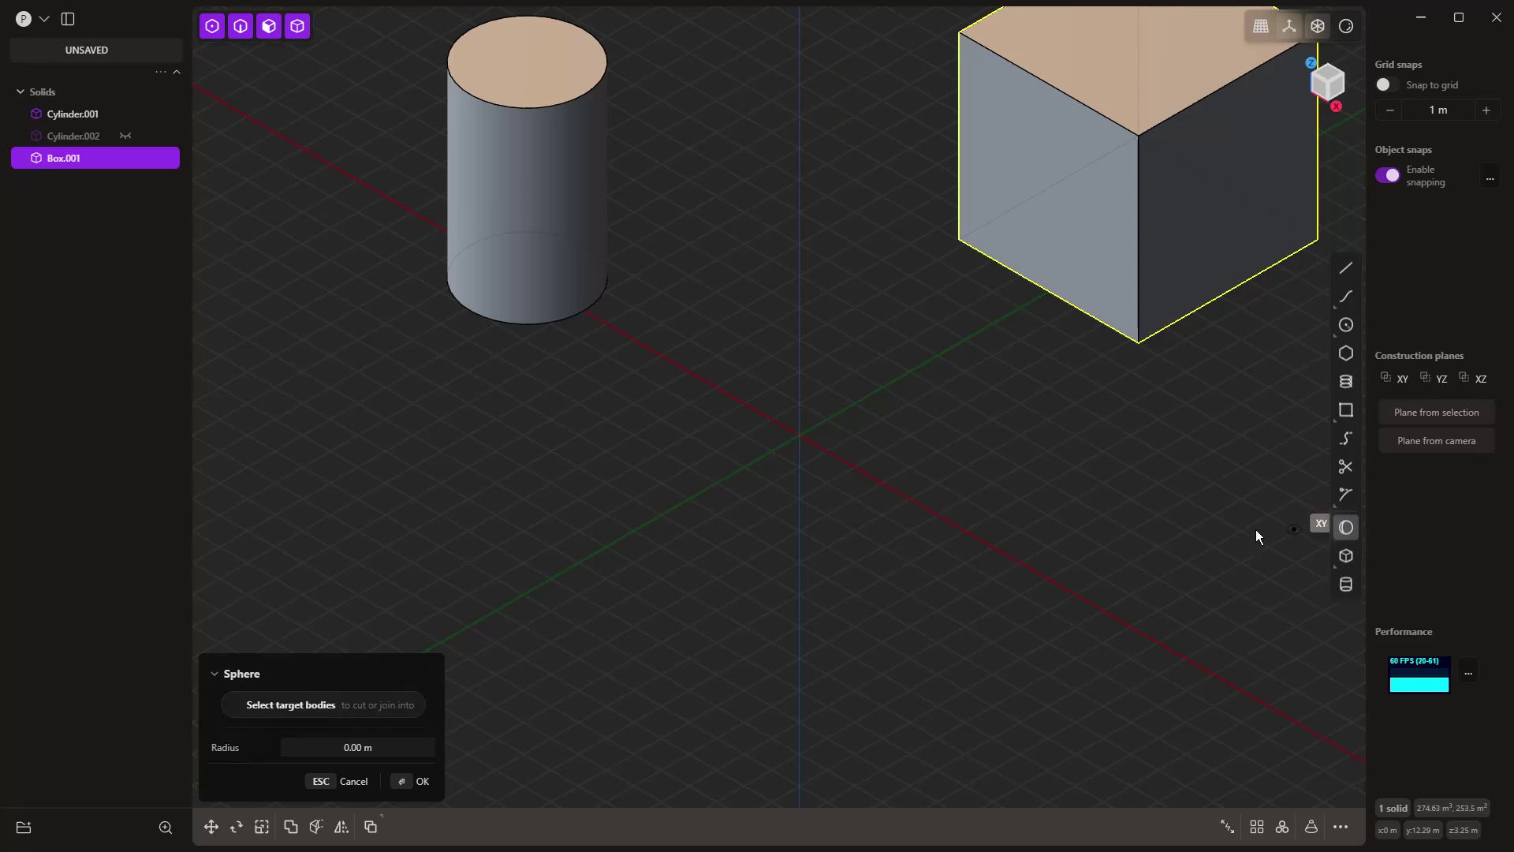
left_click(801, 435)
left_click(945, 435)
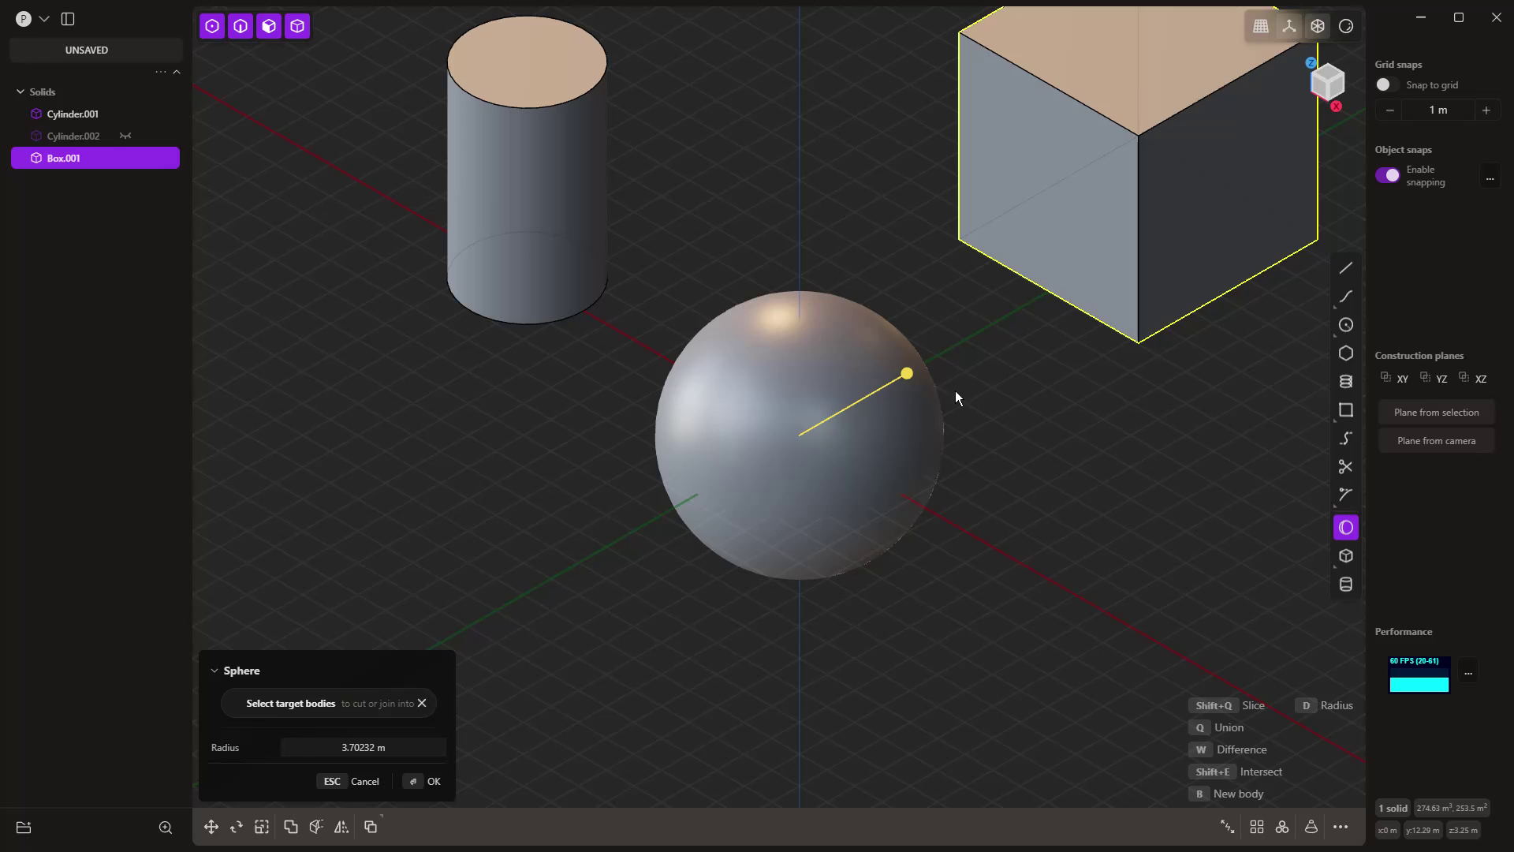
left_click_drag(907, 372, 939, 371)
key("Return")
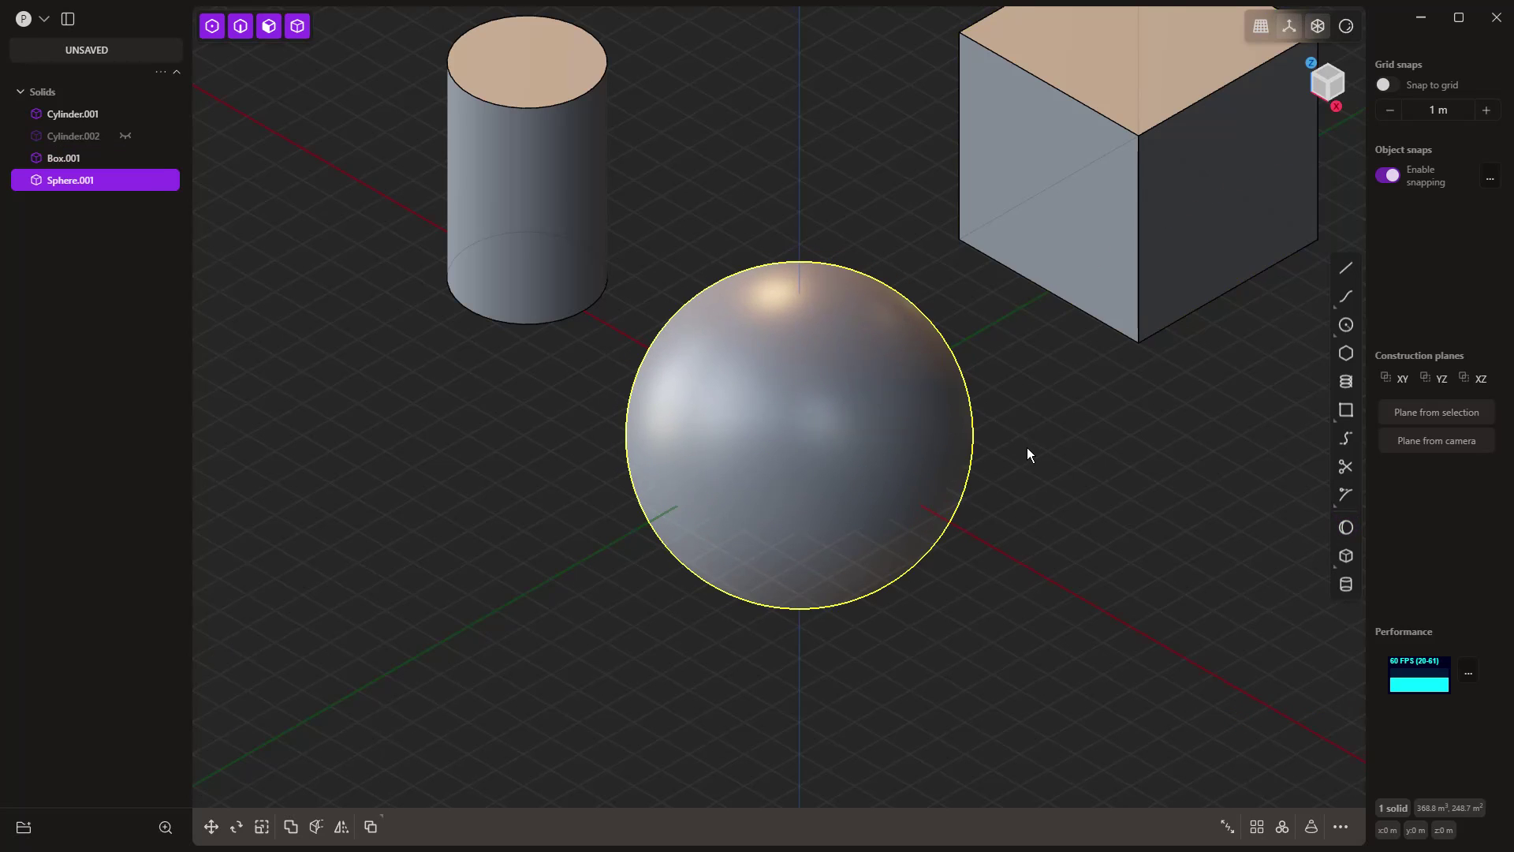
- Set the sphere's diameter to 8 m with the Dimension command
key("equal")
type("8")
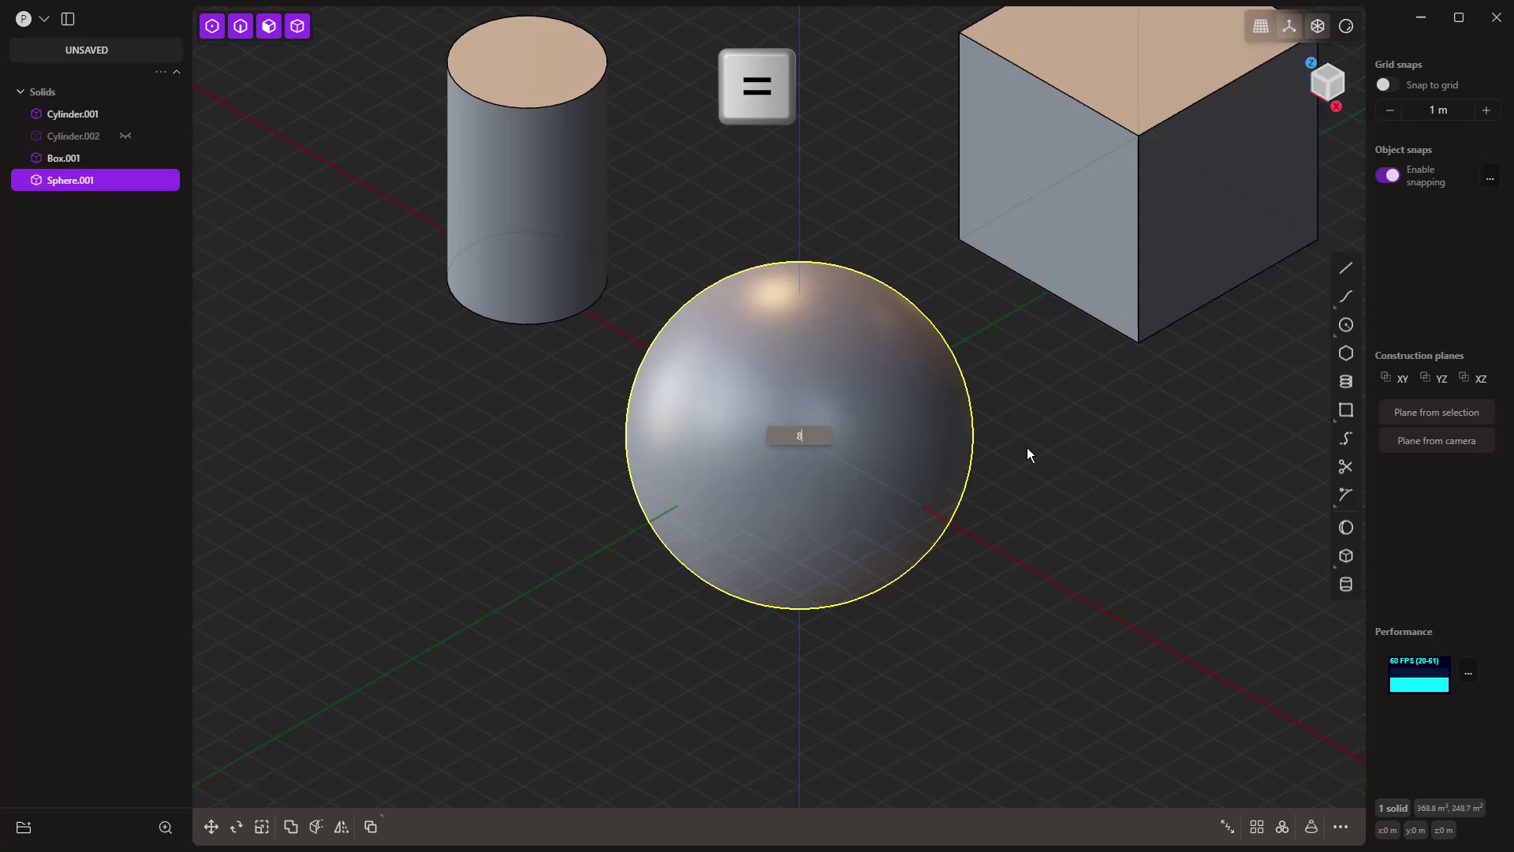
key("Return")
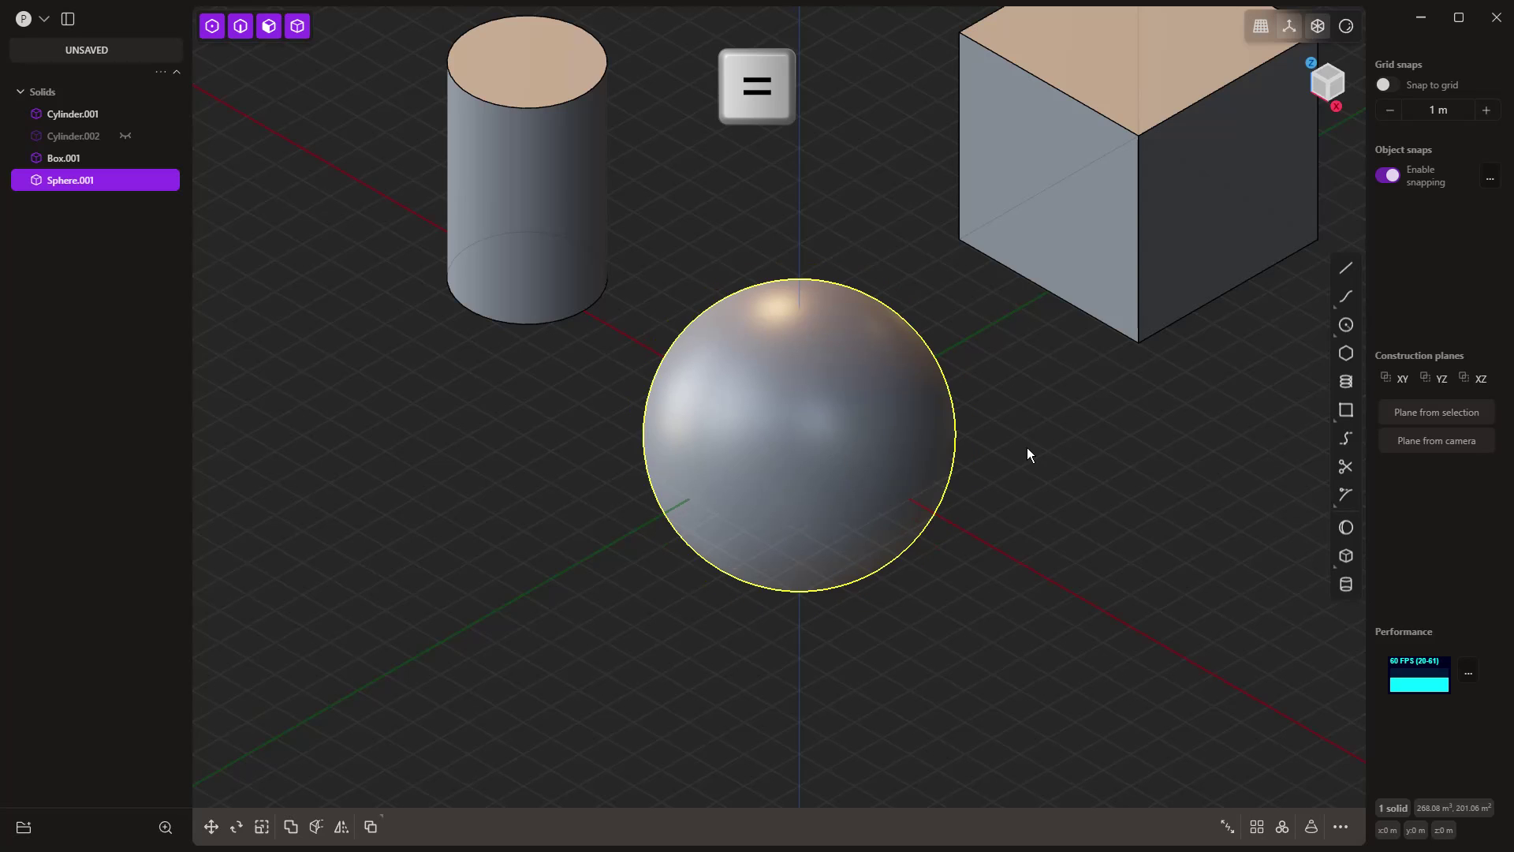
- Split the sphere's surface with a horizontal loop cut around its equator, passing through the origin
left_click(1048, 535)
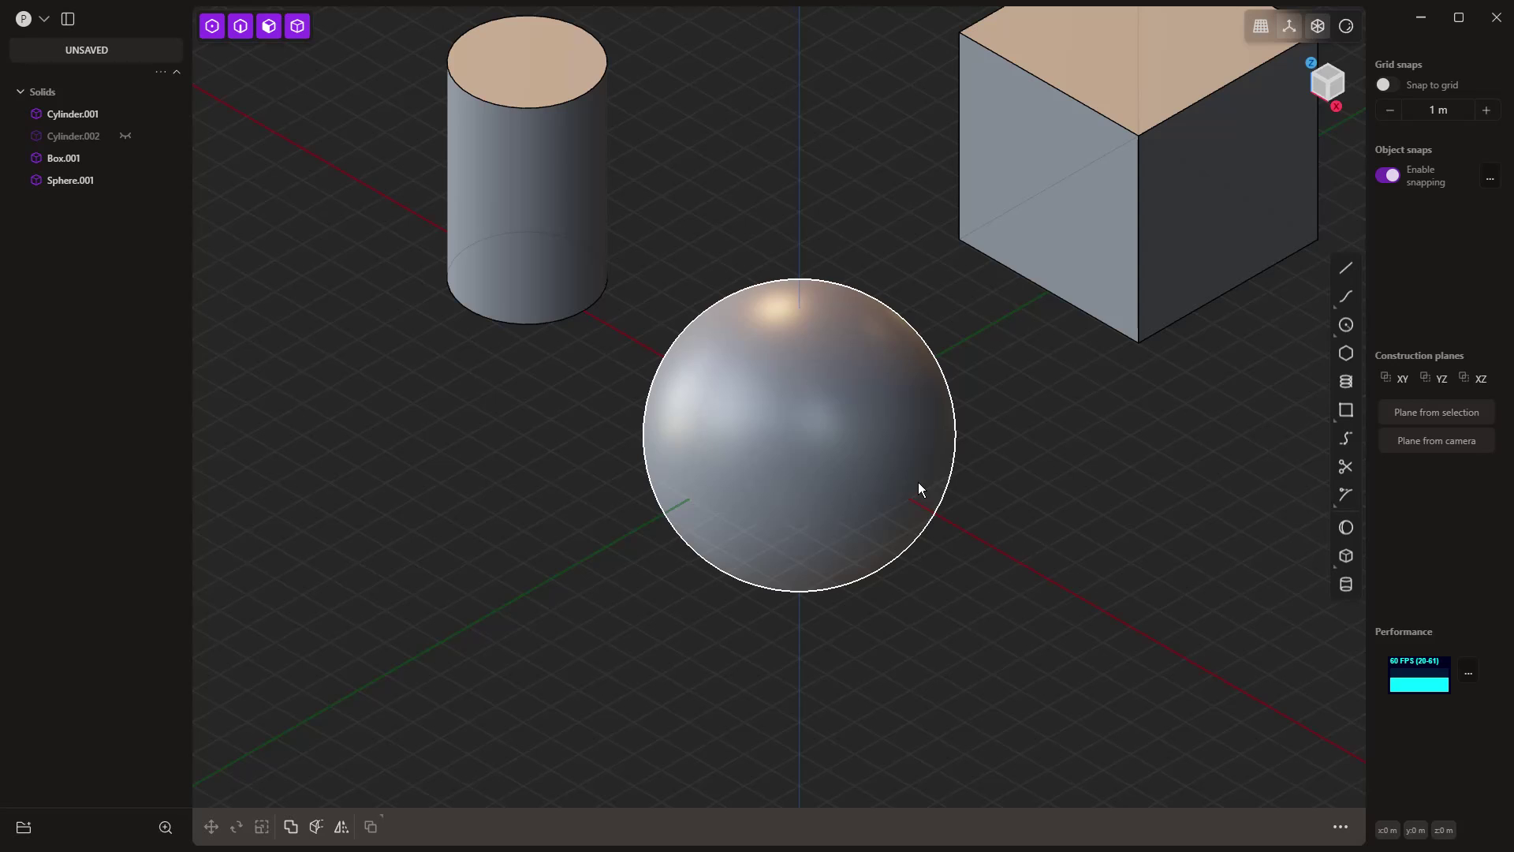
left_click(891, 423)
key("ctrl+r")
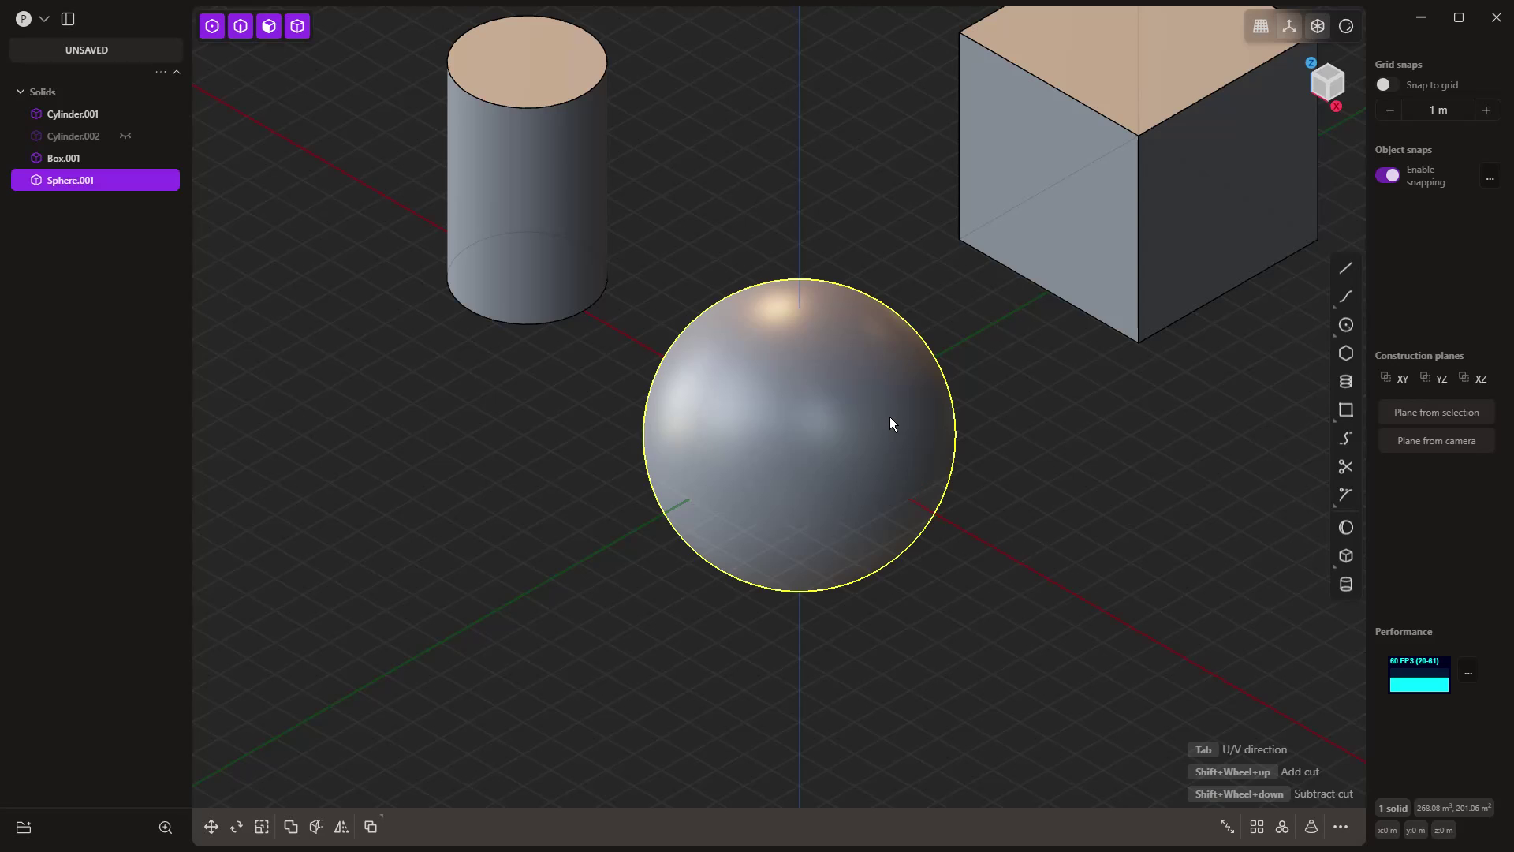
key("Tab")
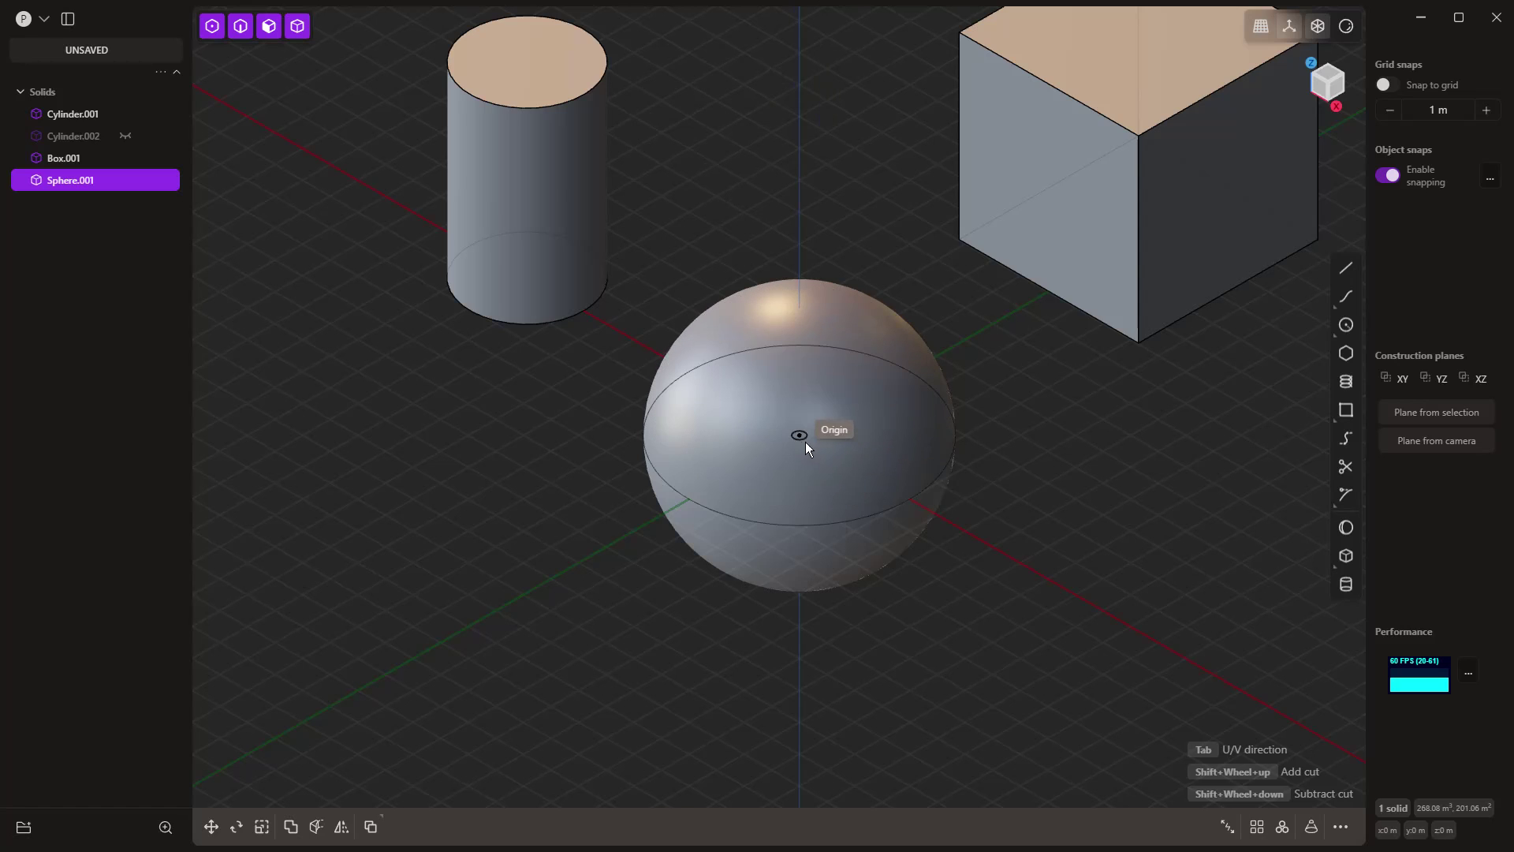
left_click(805, 443)
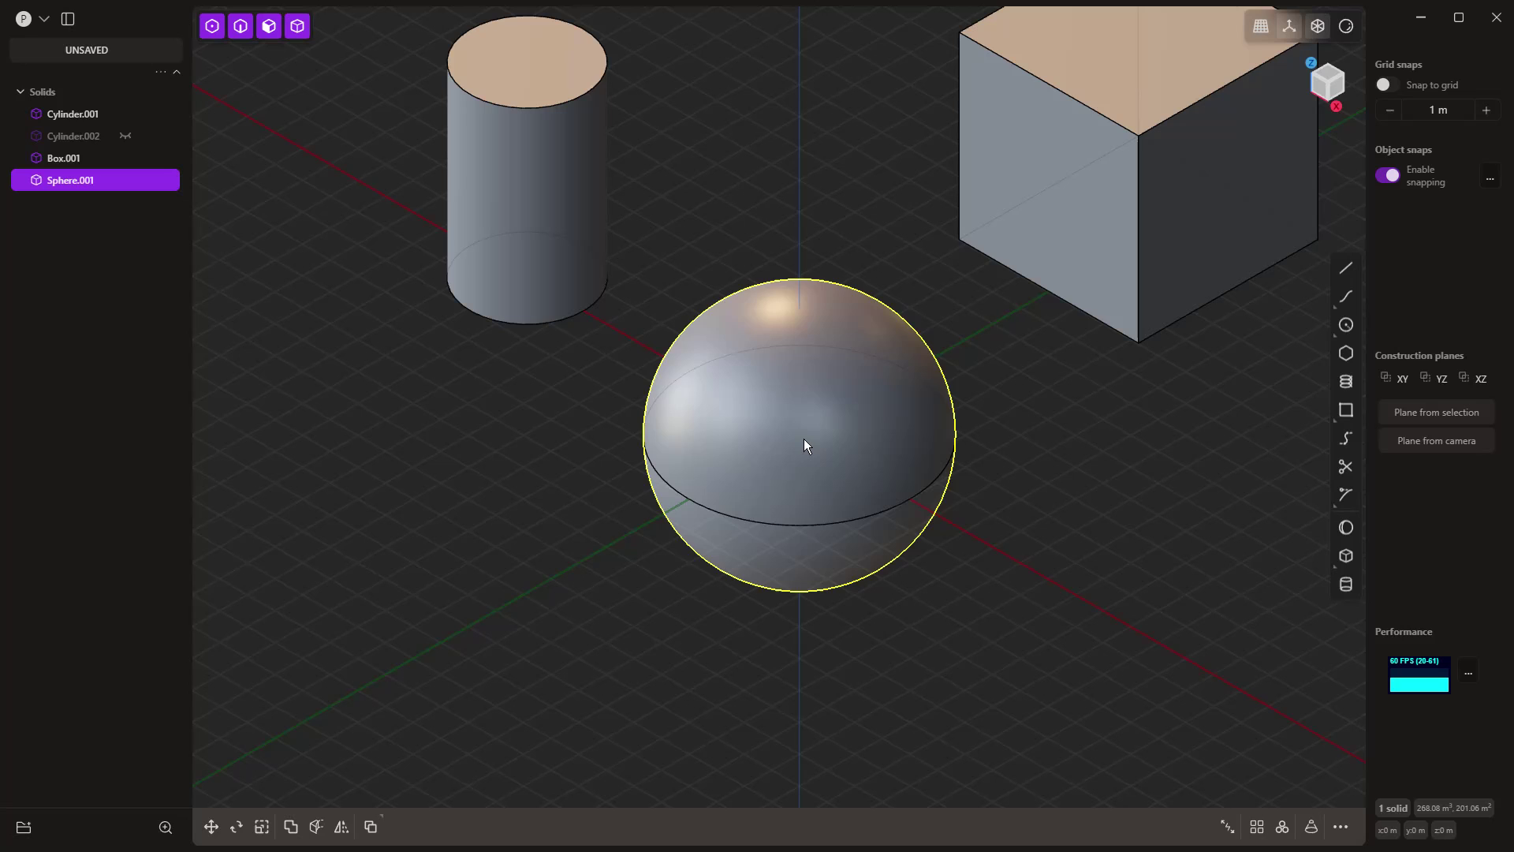
- Offset the sphere's upper half inward to a radius of about 3 m and select the resulting solid
left_click_drag(718, 412, 574, 462)
left_click(547, 451)
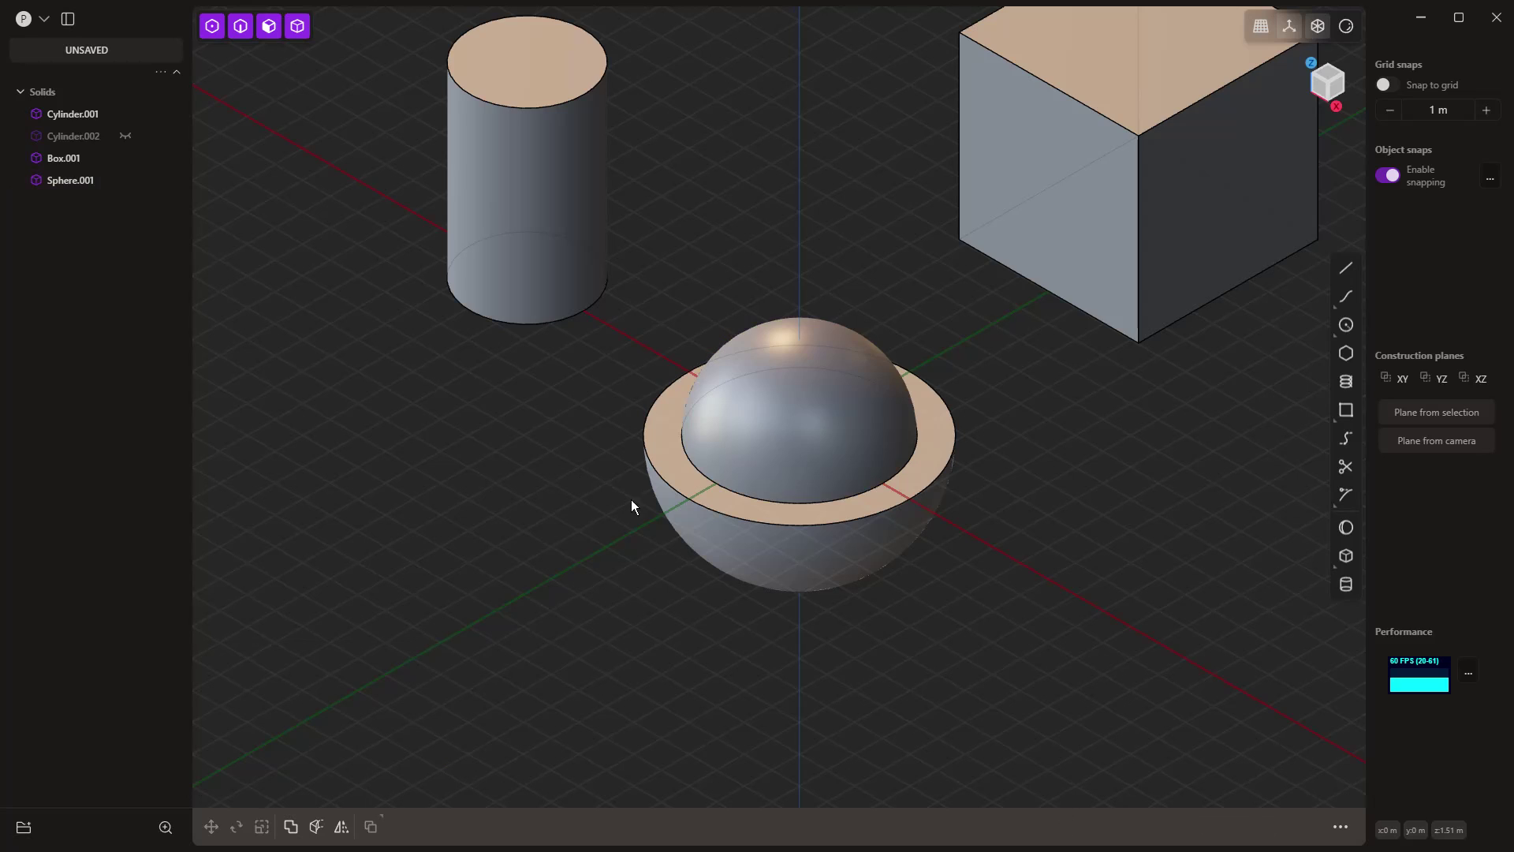
left_click(689, 498)
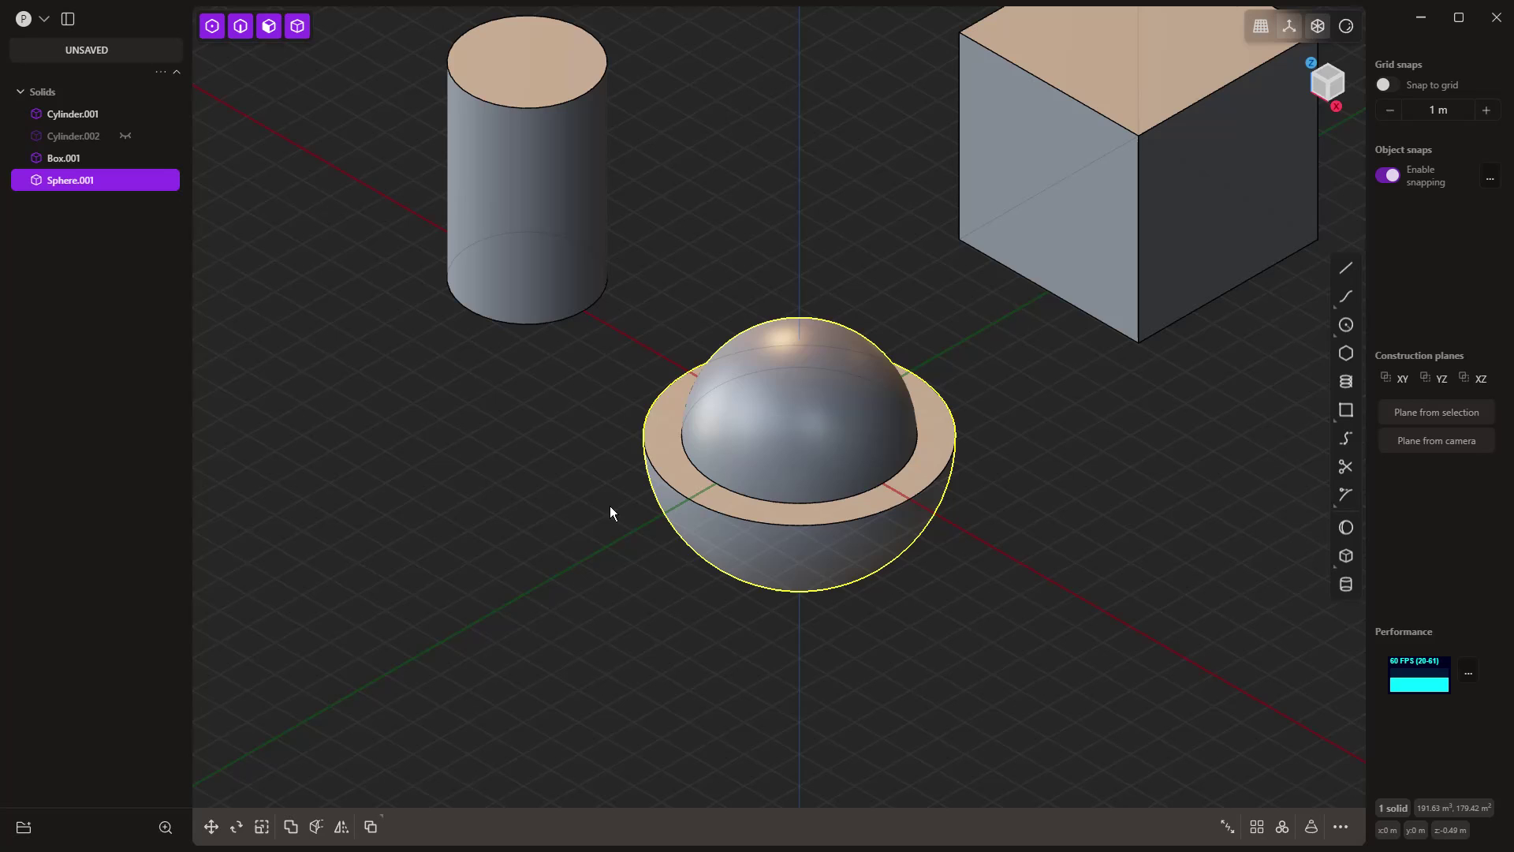
- Delete the smaller dome face above the equator to leave a flat-topped hemisphere
left_click(711, 430)
key("o")
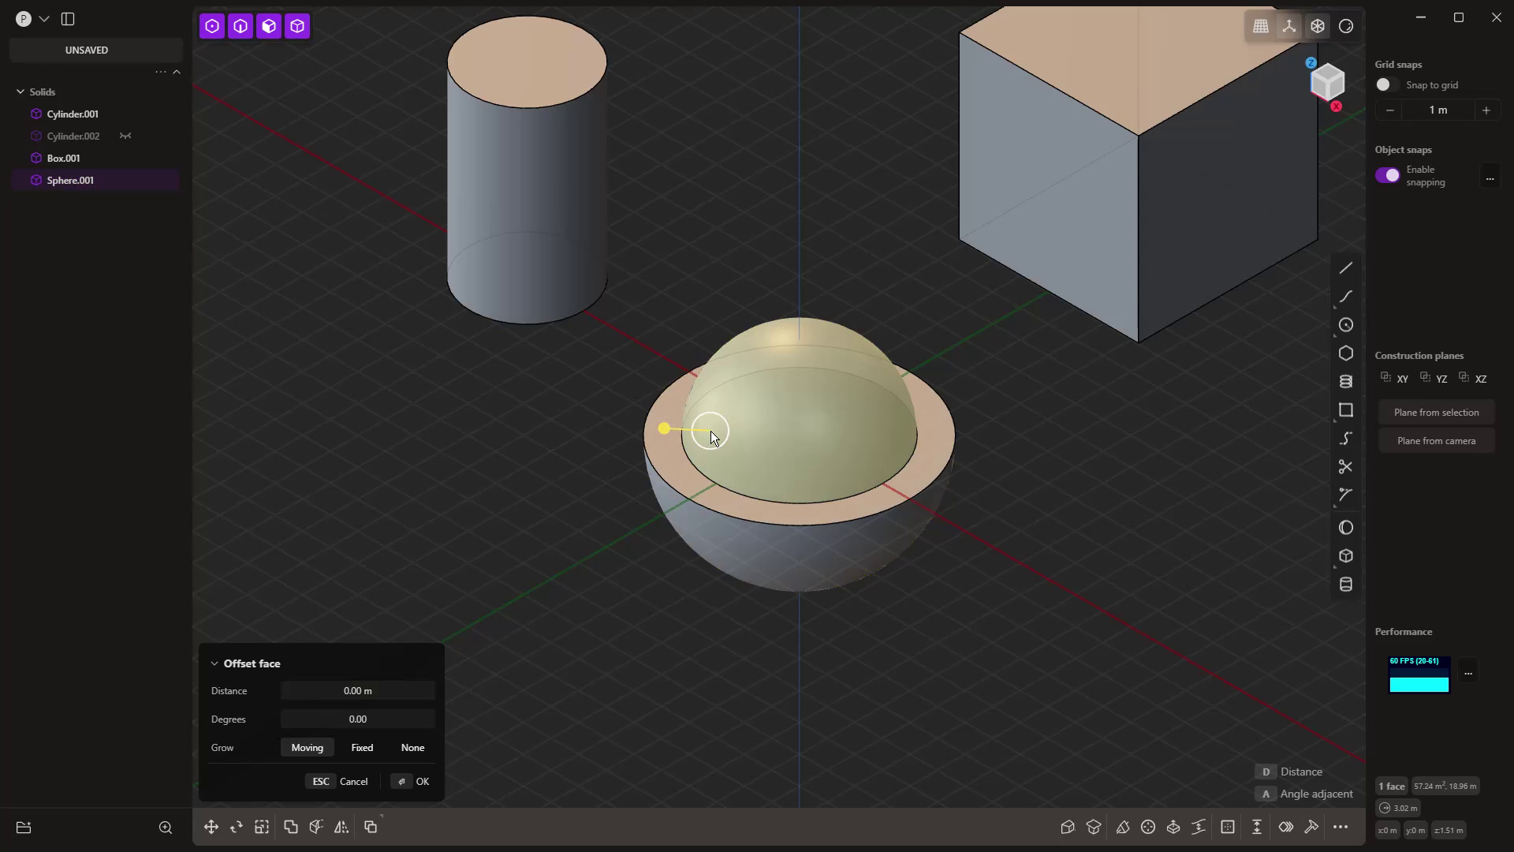
key("Delete")
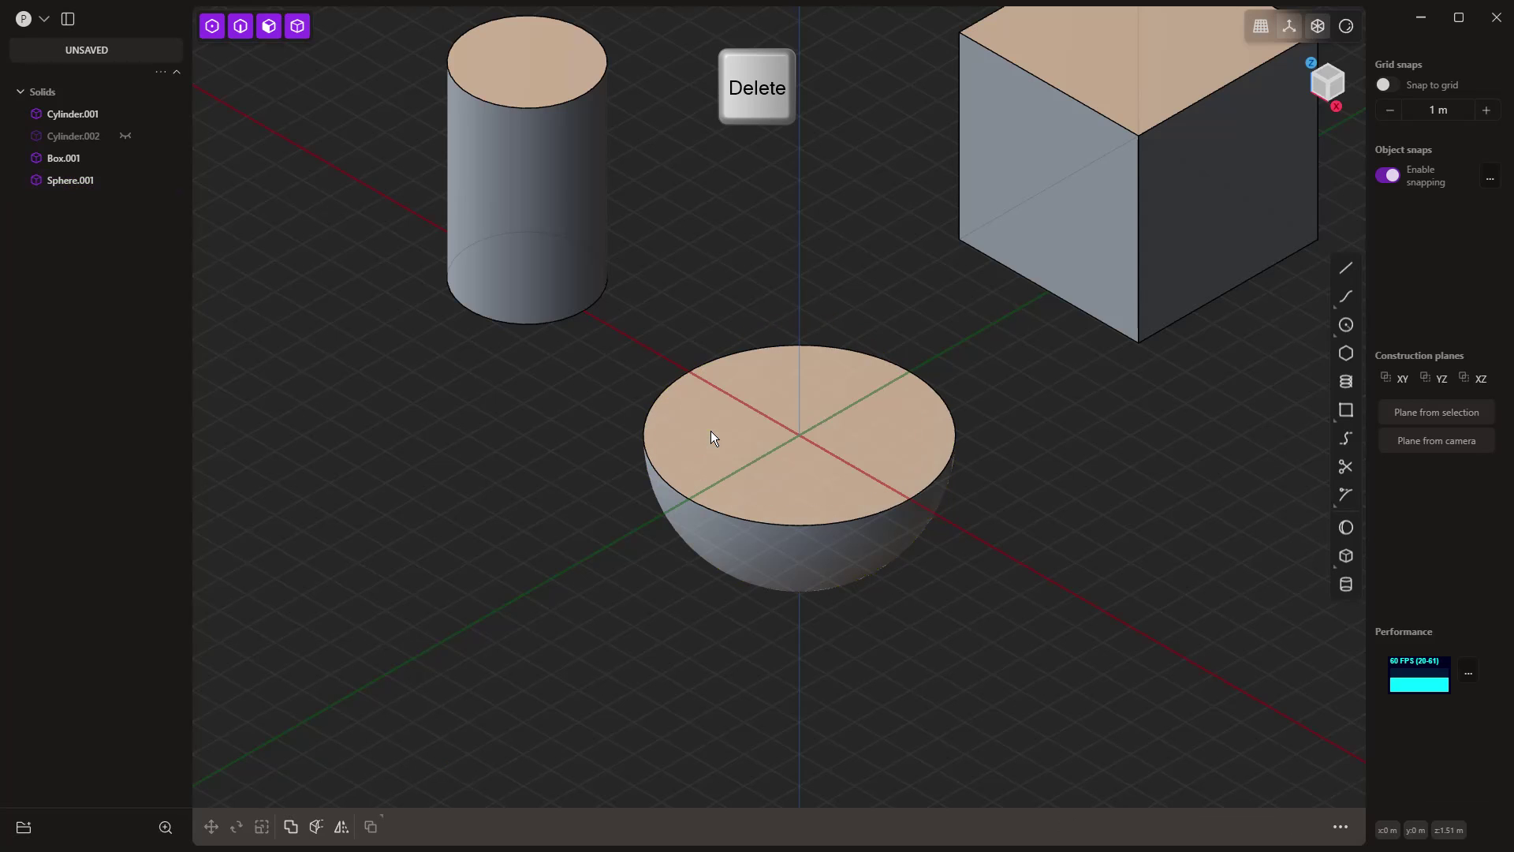
- Display the hemisphere's diameter with the Dimension command and leave the value as it is
left_click(709, 435)
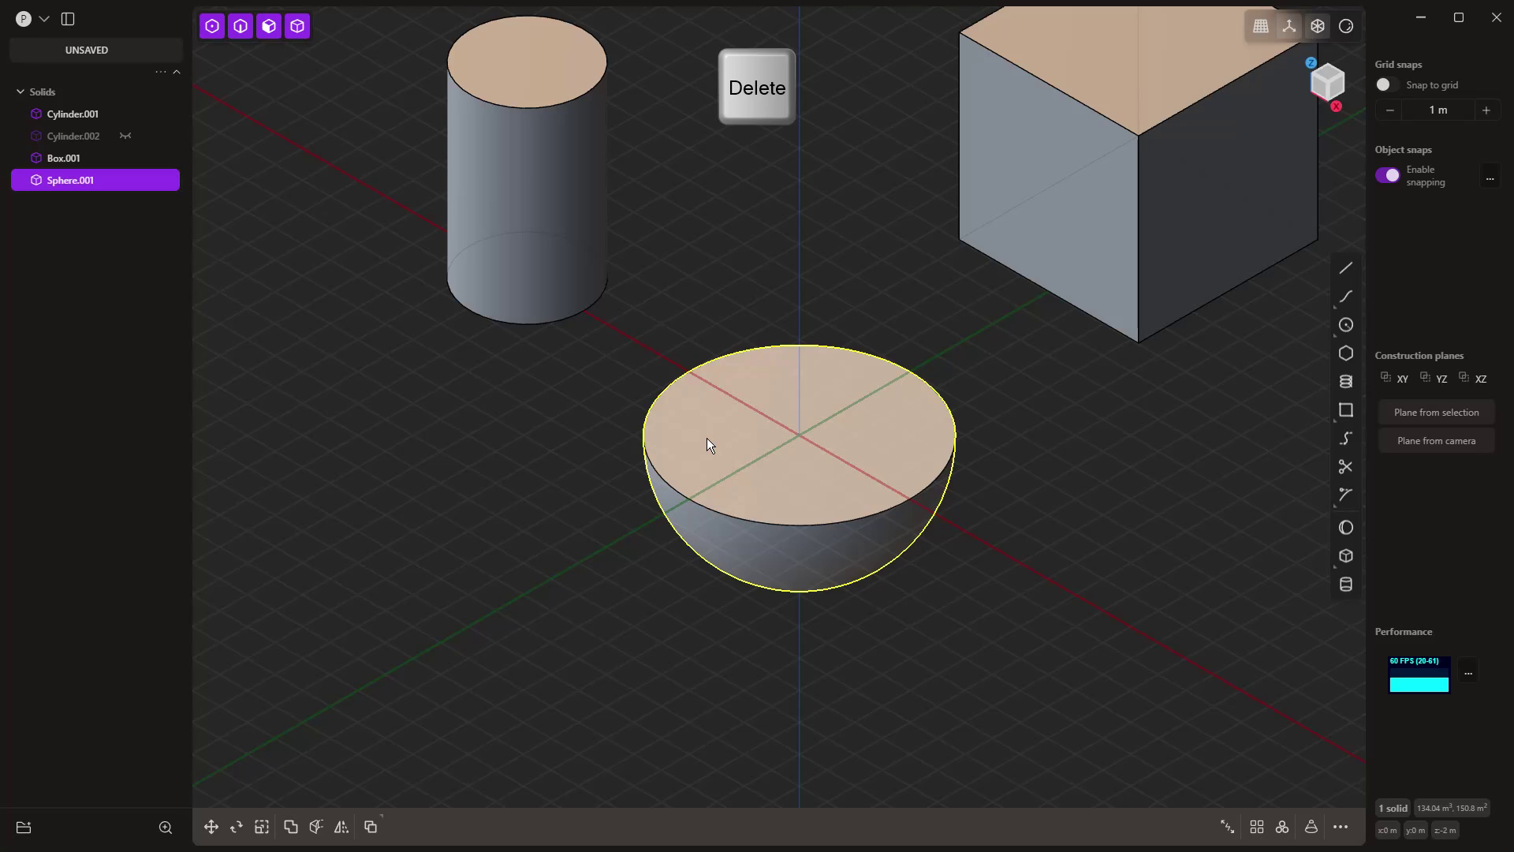
key("=")
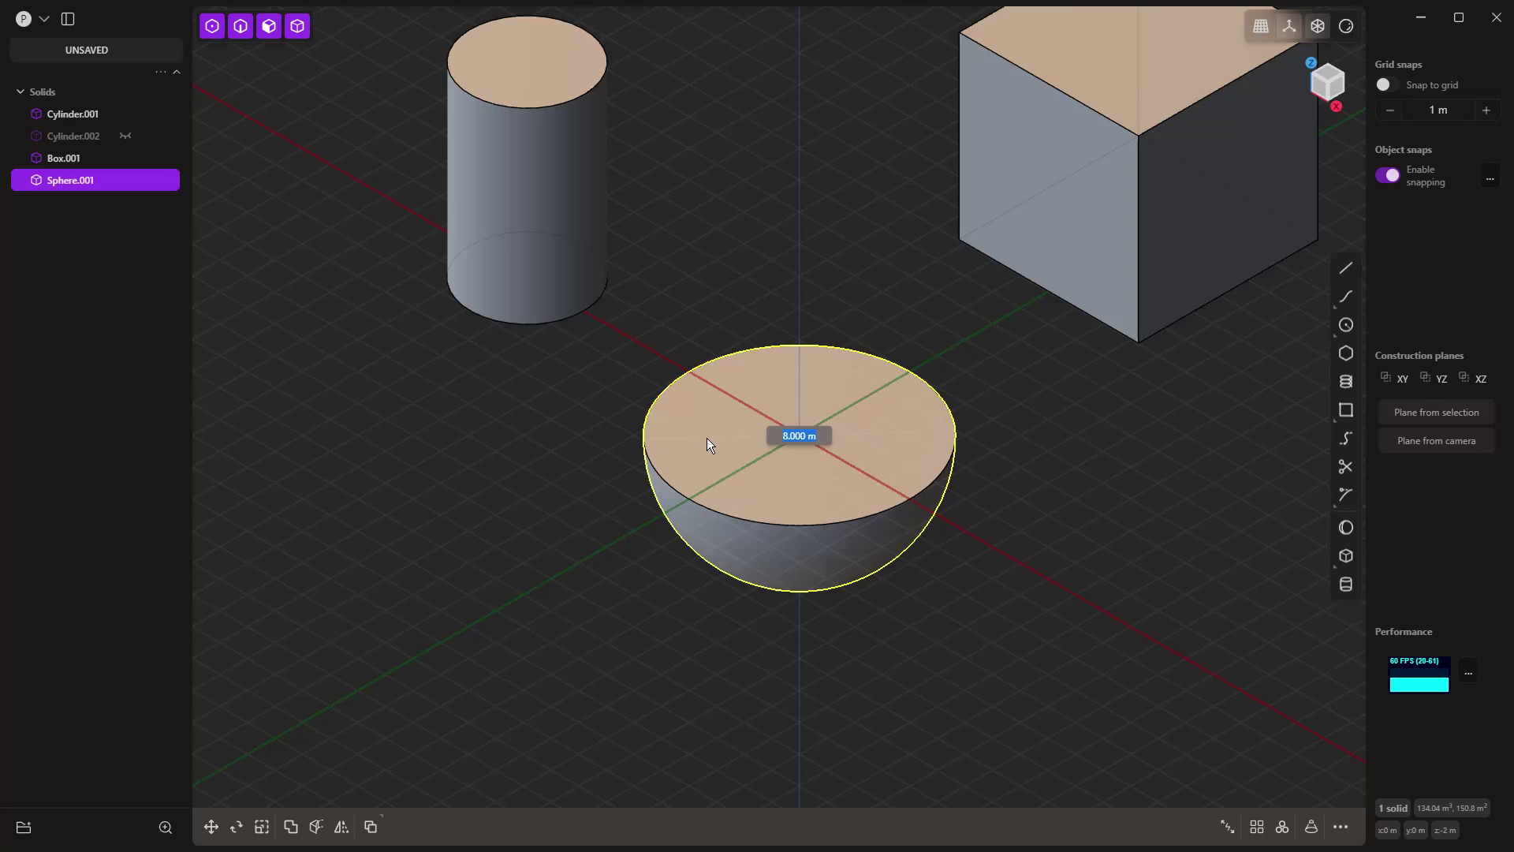
scroll(642, 525, "down", 3)
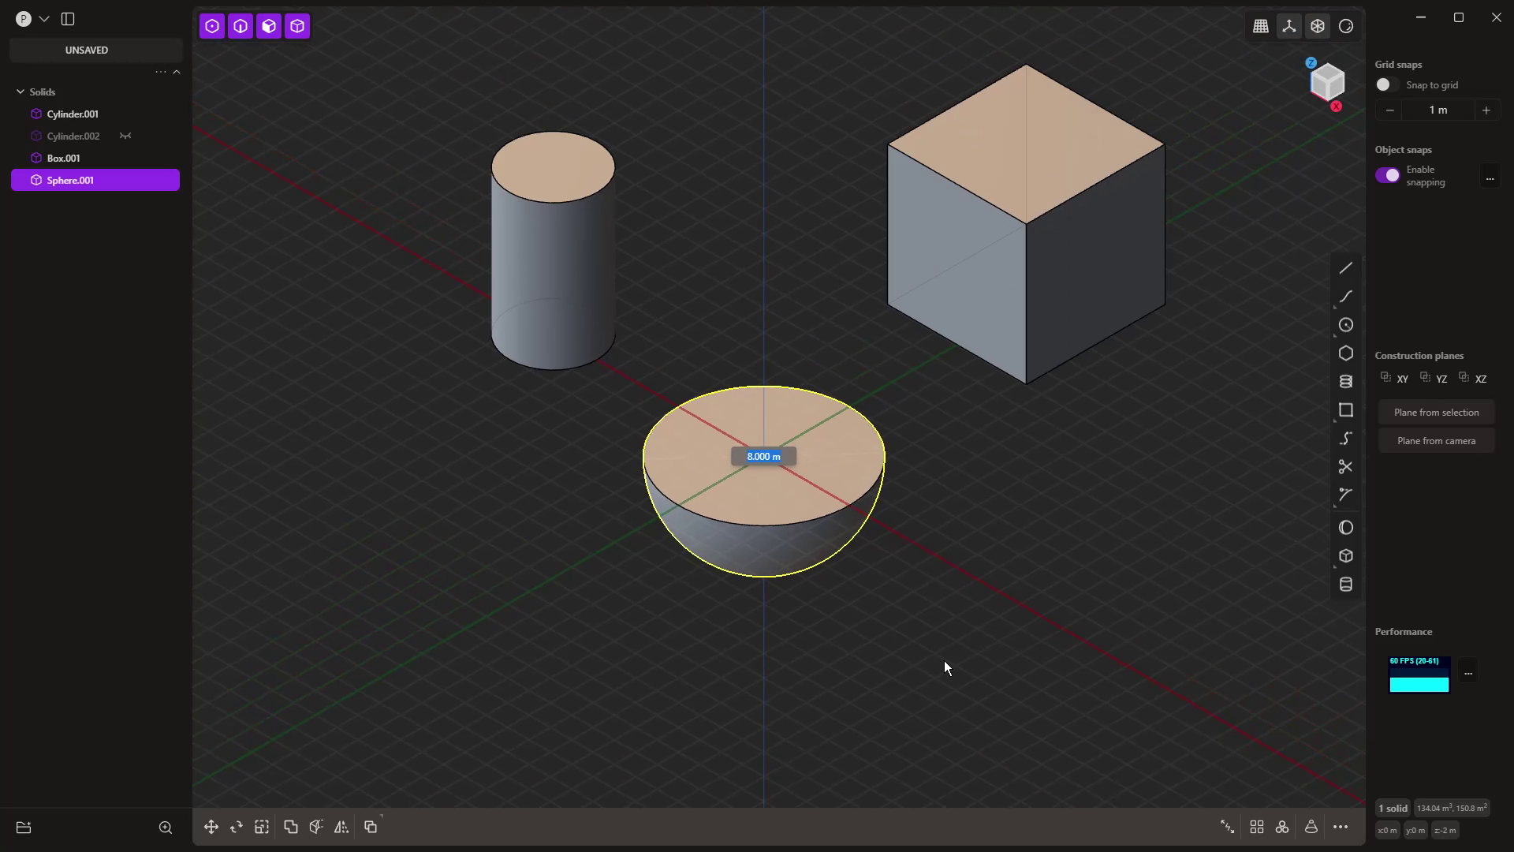
key("Escape")
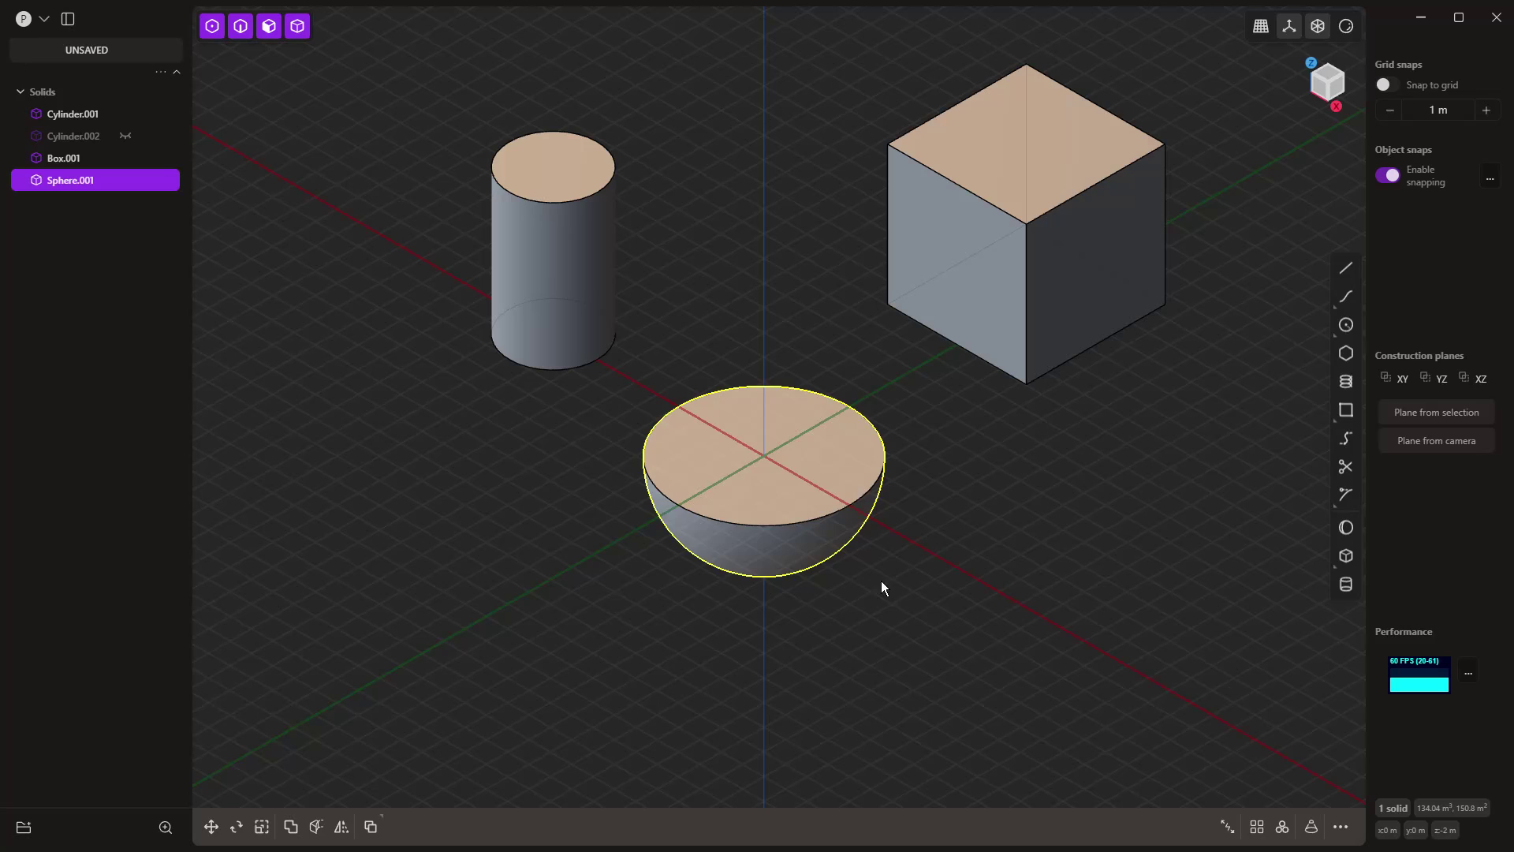
- Fillet the hemisphere's upper rim edge with a distance of about 0.64 m
left_click(822, 518)
key("f")
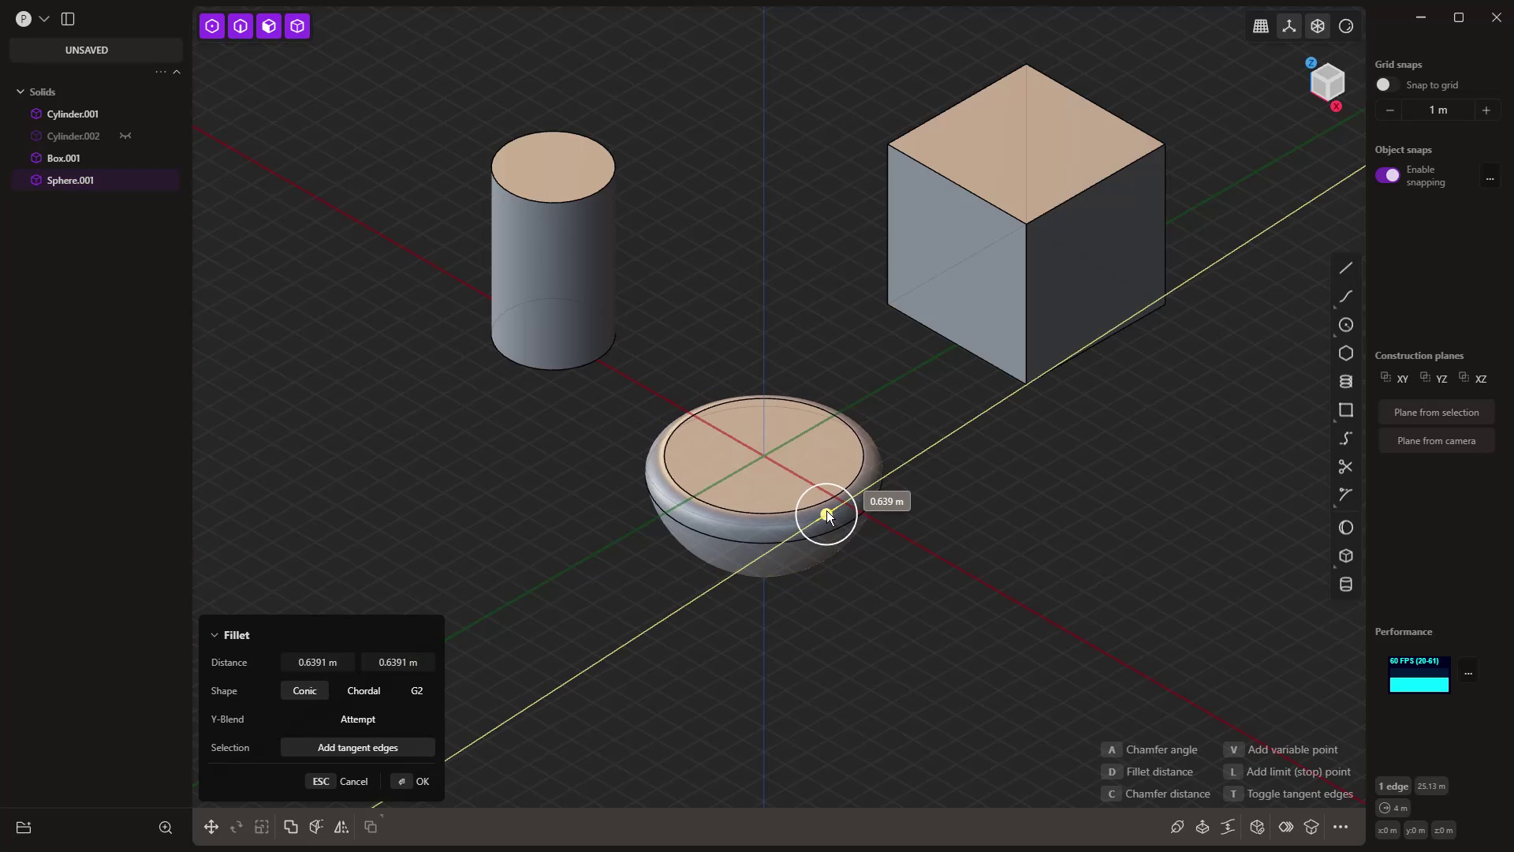
key("Return")
left_click(953, 582)
- Move the filleted hemisphere about 7.8 m along the X axis and 8.5 m along the Y axis
left_click(858, 526)
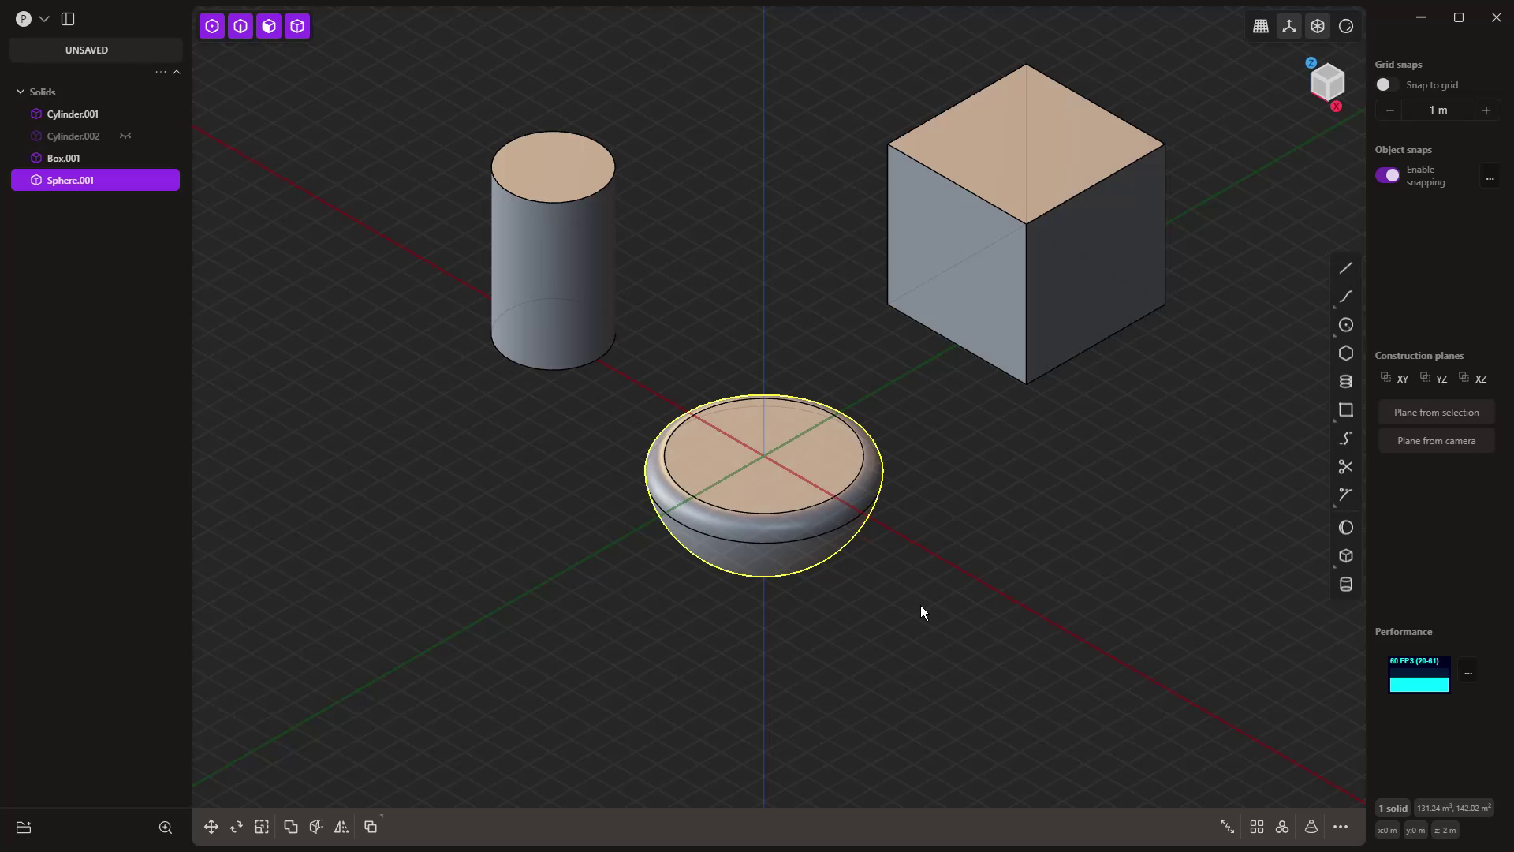
key("g")
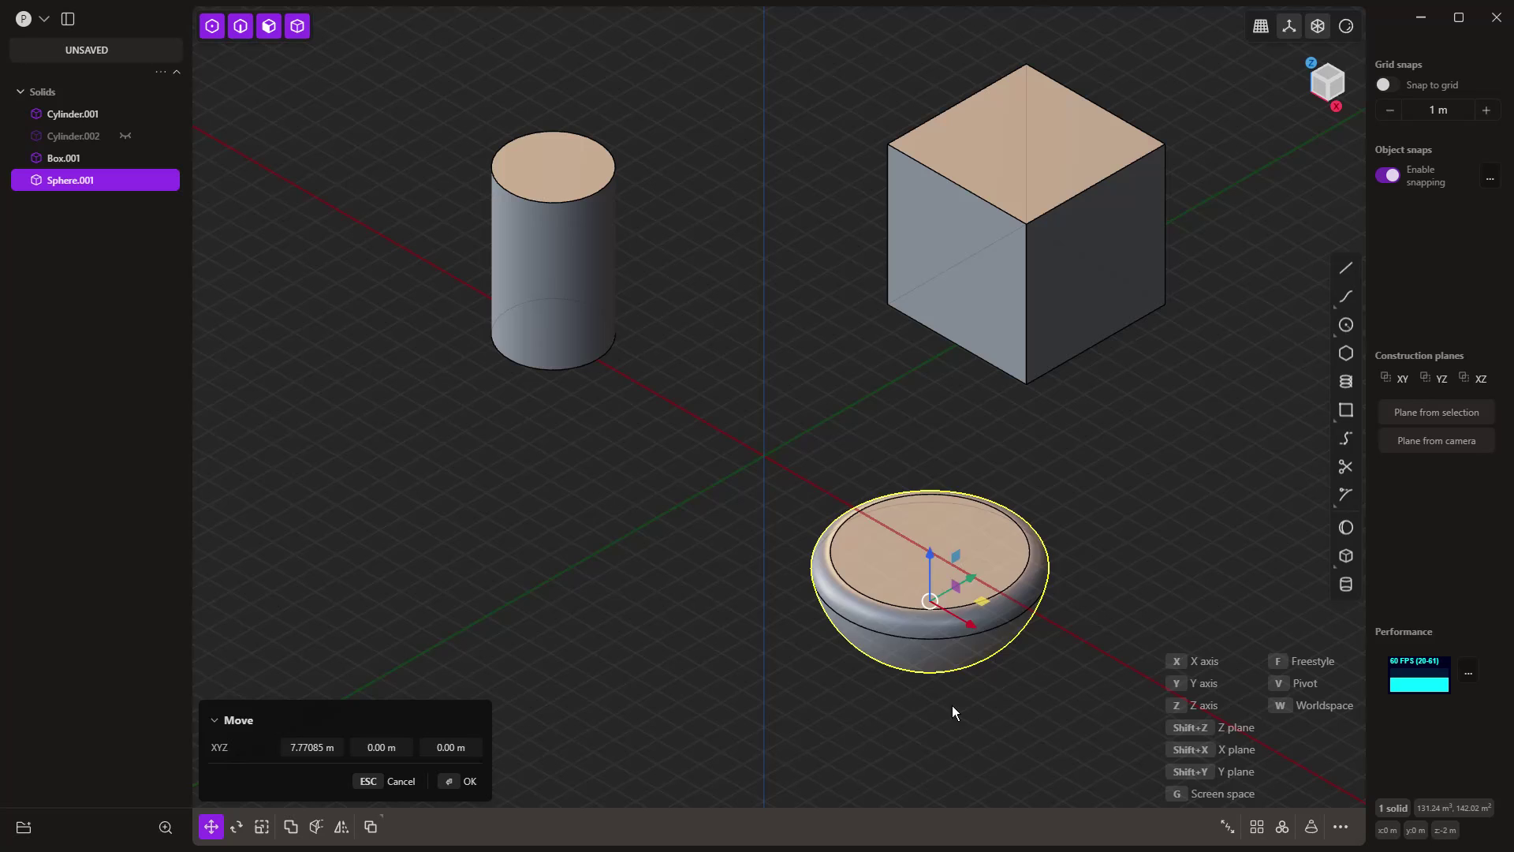
left_click(1222, 453)
- Hide the box, the hemisphere and the remaining cylinder to clear the workspace
left_click(124, 158)
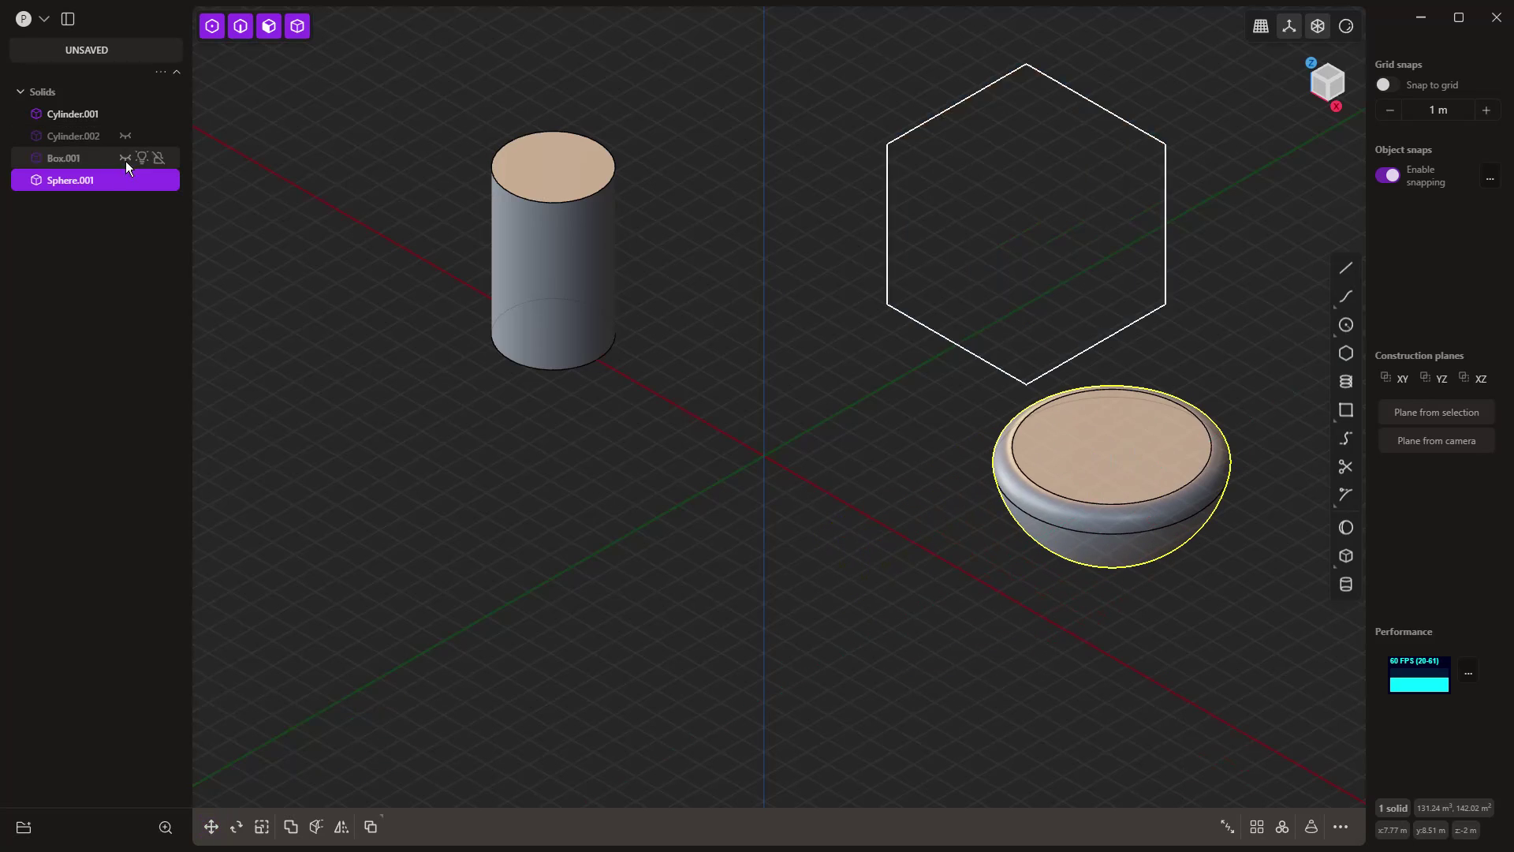
left_click(125, 179)
left_click(125, 113)
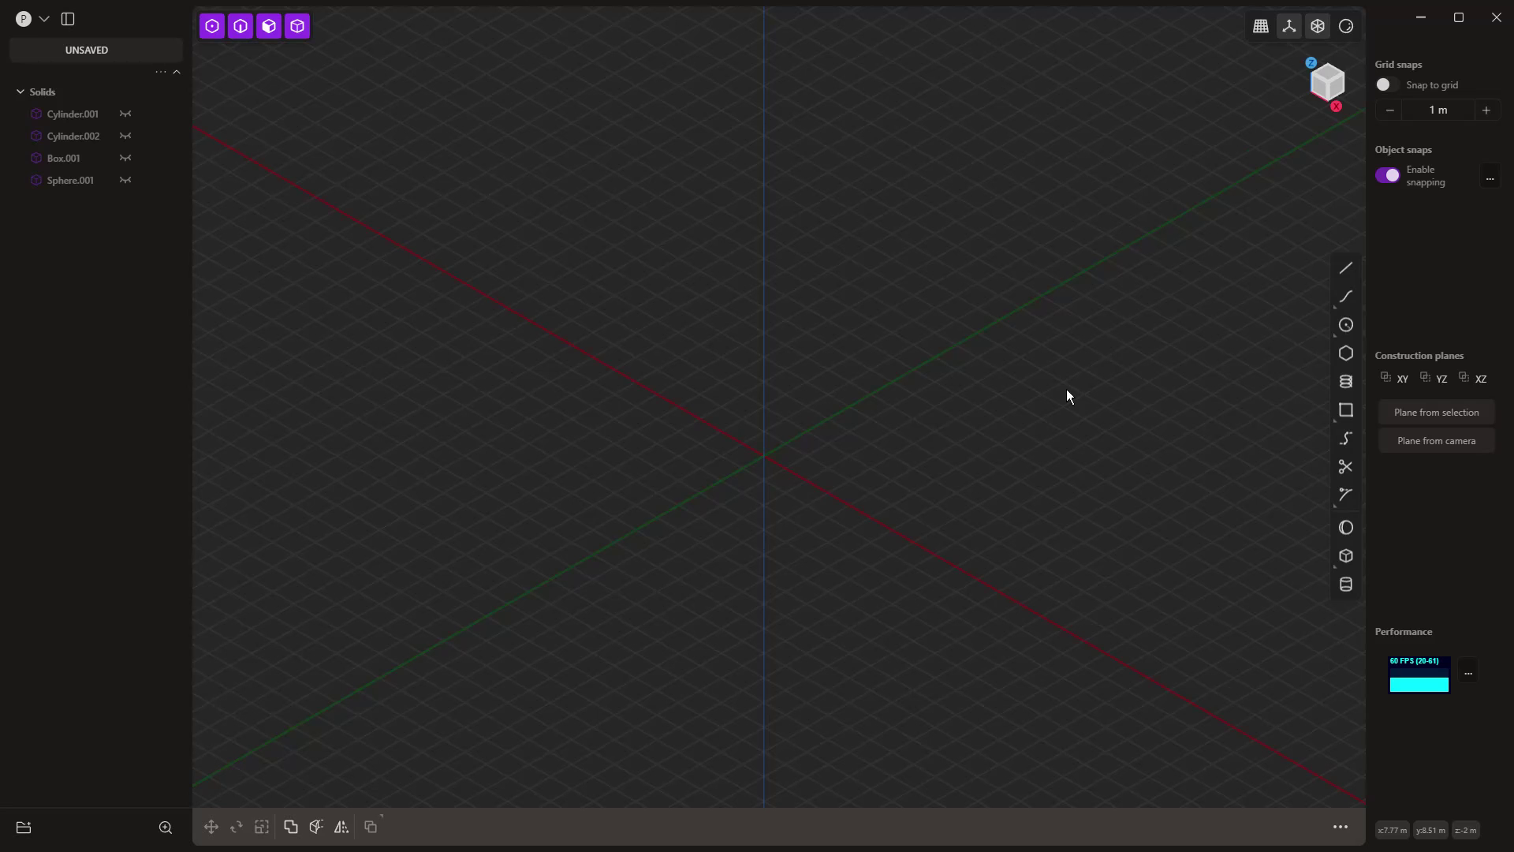
- Cycle through the standard orthographic views, including back and bottom, and finish in the top view
key("1")
key("3")
key("7")
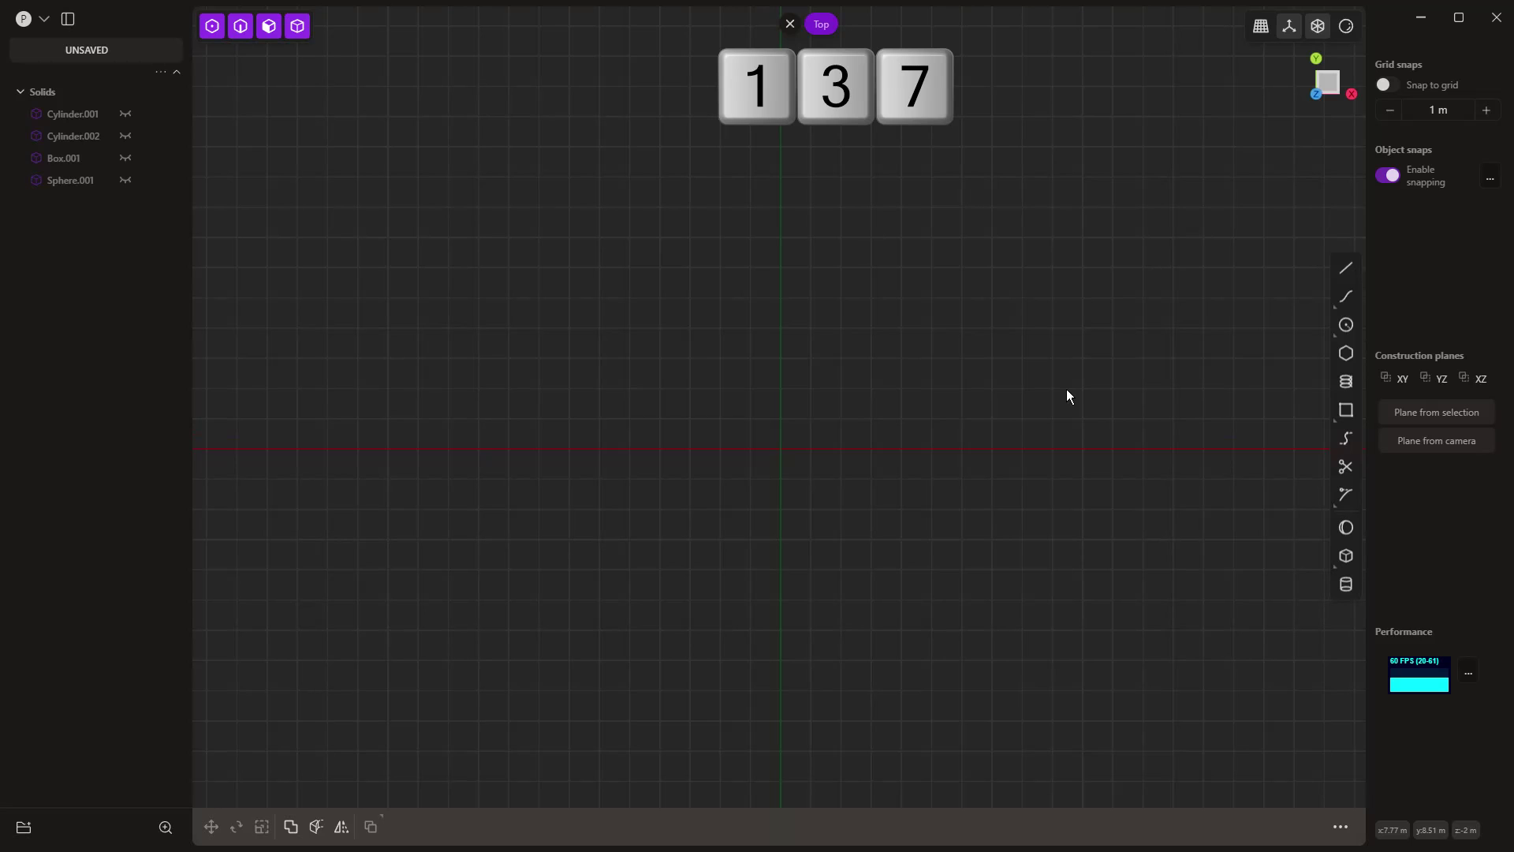
key("ctrl+3")
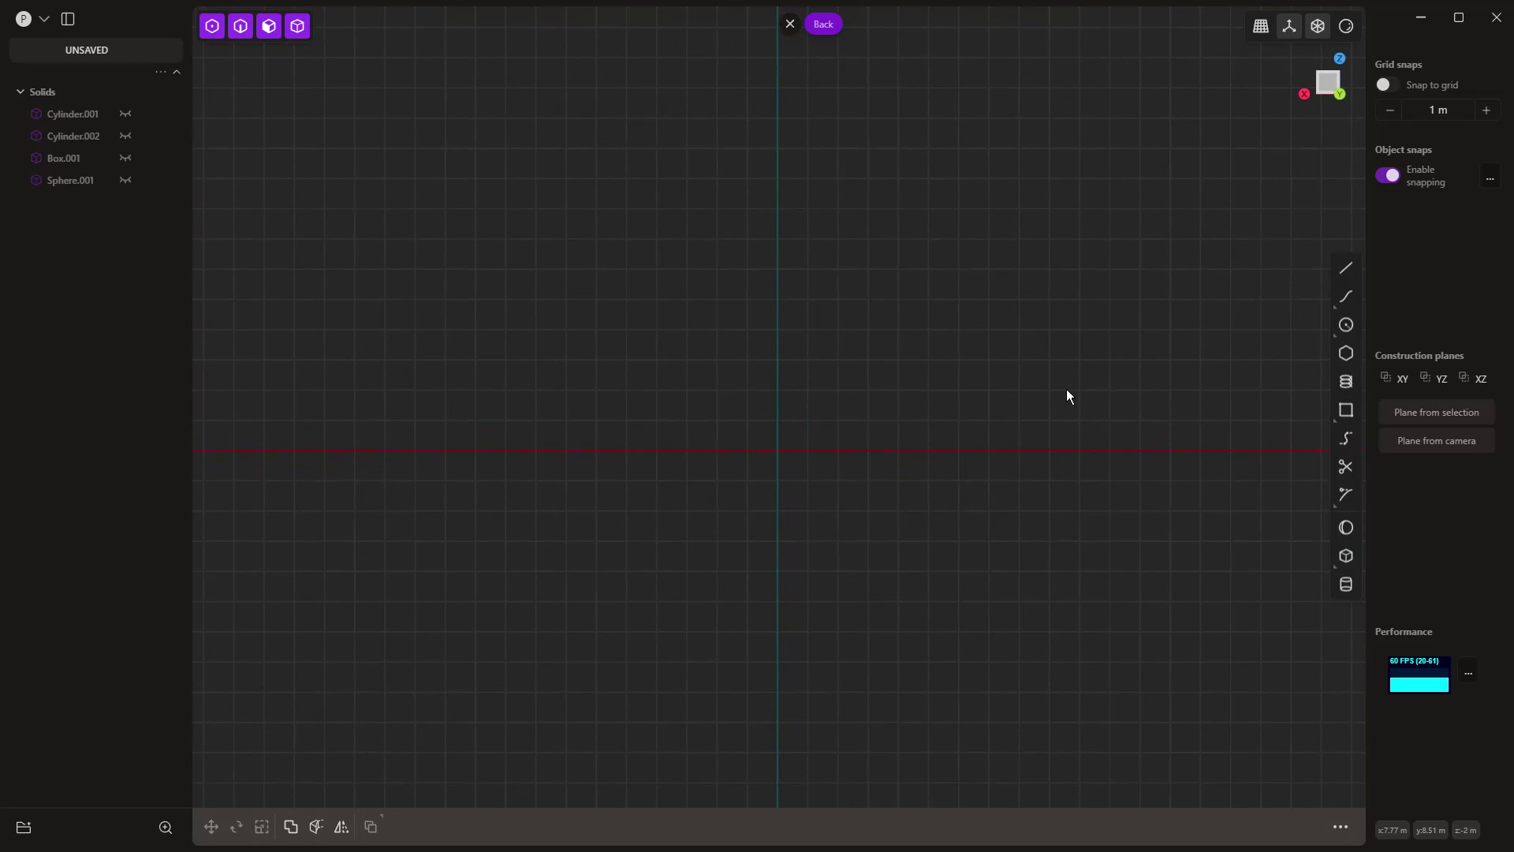
key("ctrl+7")
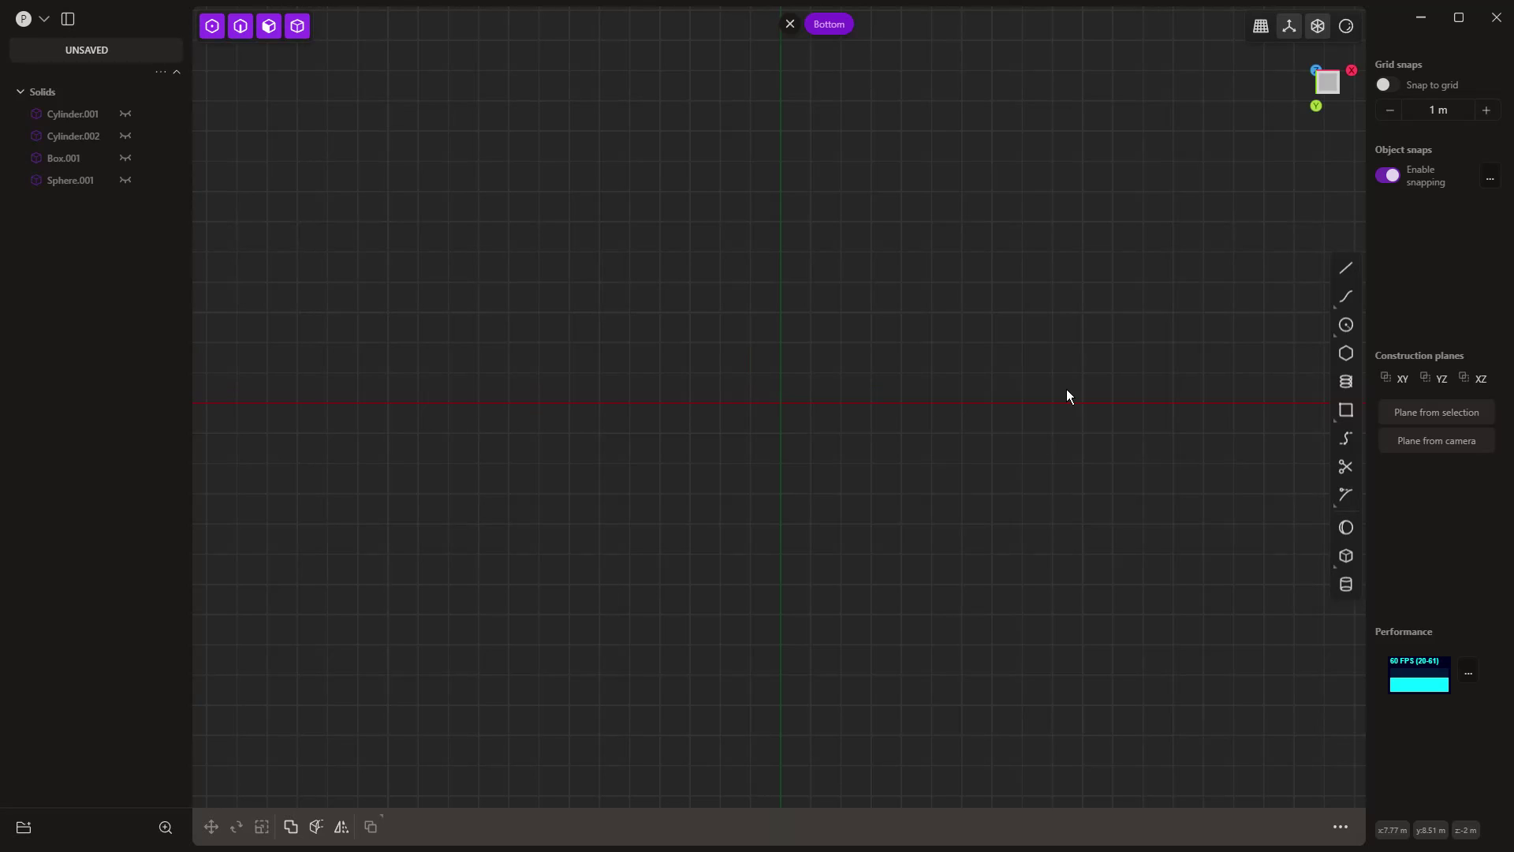
key("7")
key("ctrl+7")
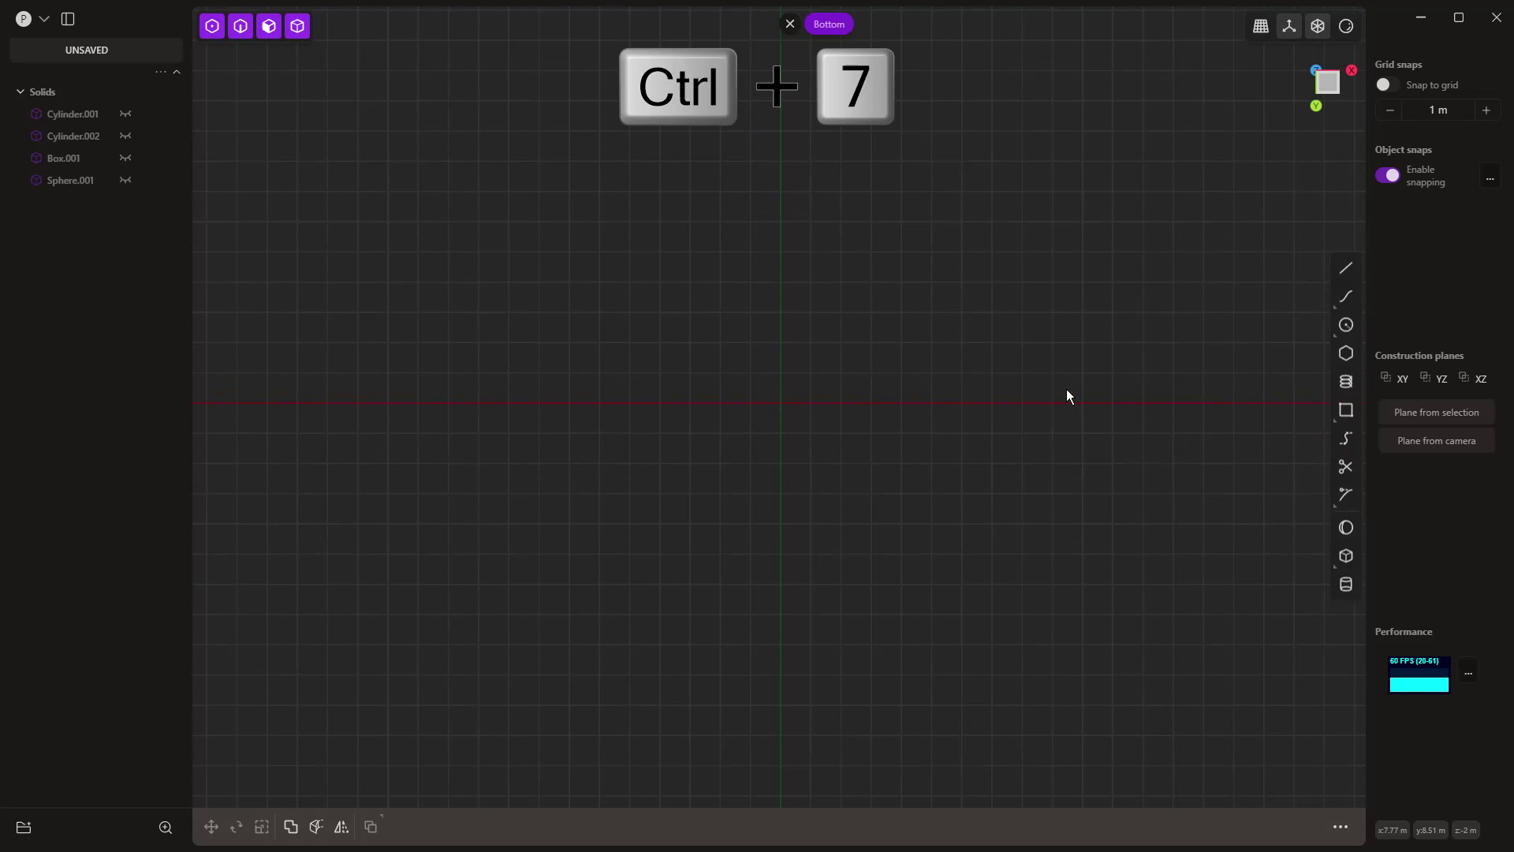
key("7")
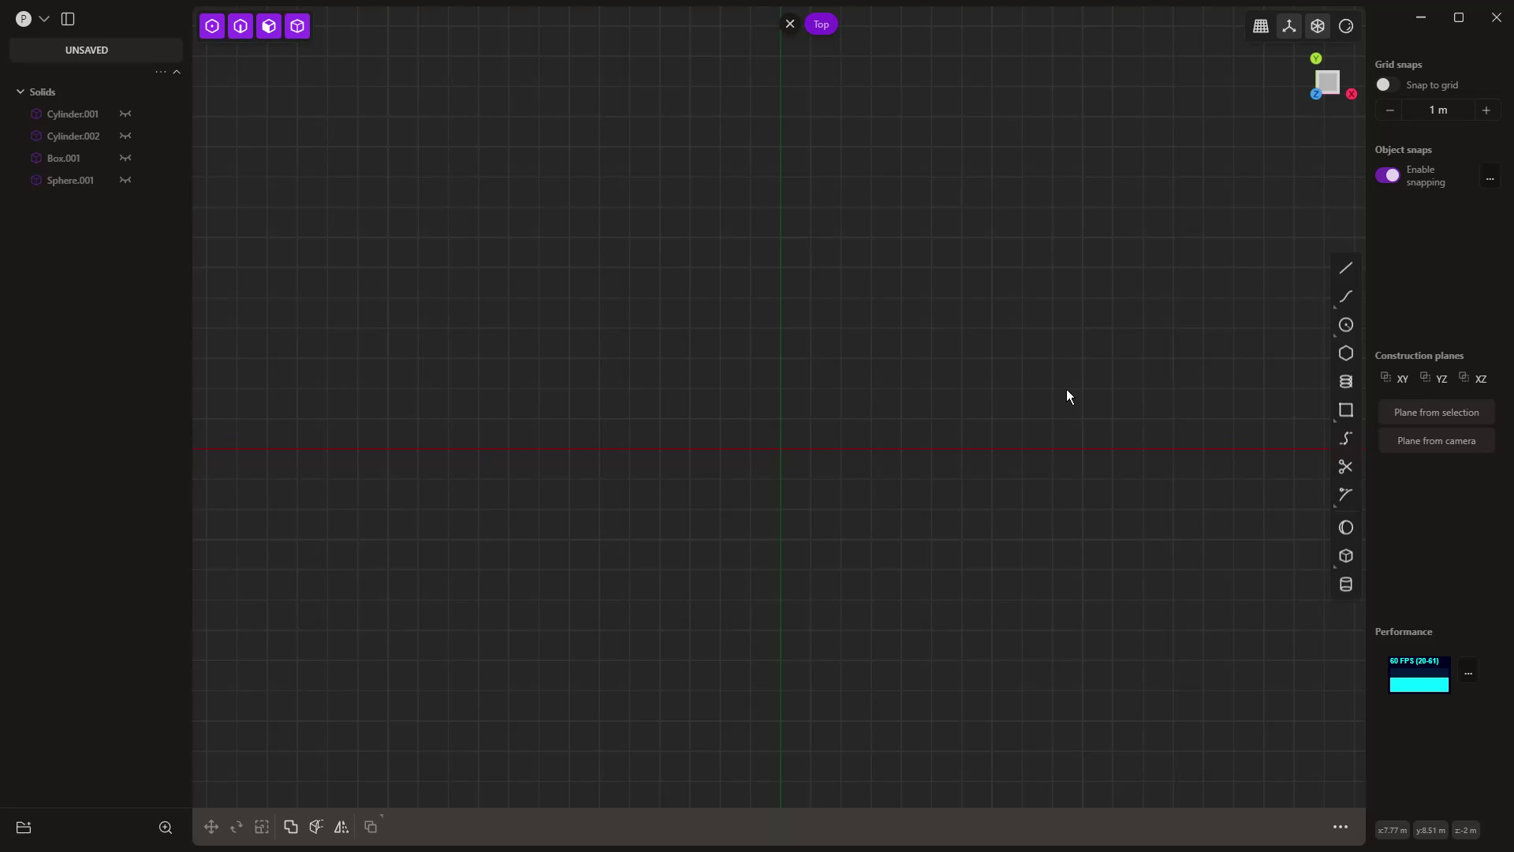
- Draw a closed seven-sided polyline from the origin, about 7.7 m wide and 5.4 m high, with a stepped, angled side away from the Y axis
left_click(1342, 269)
left_click(780, 448)
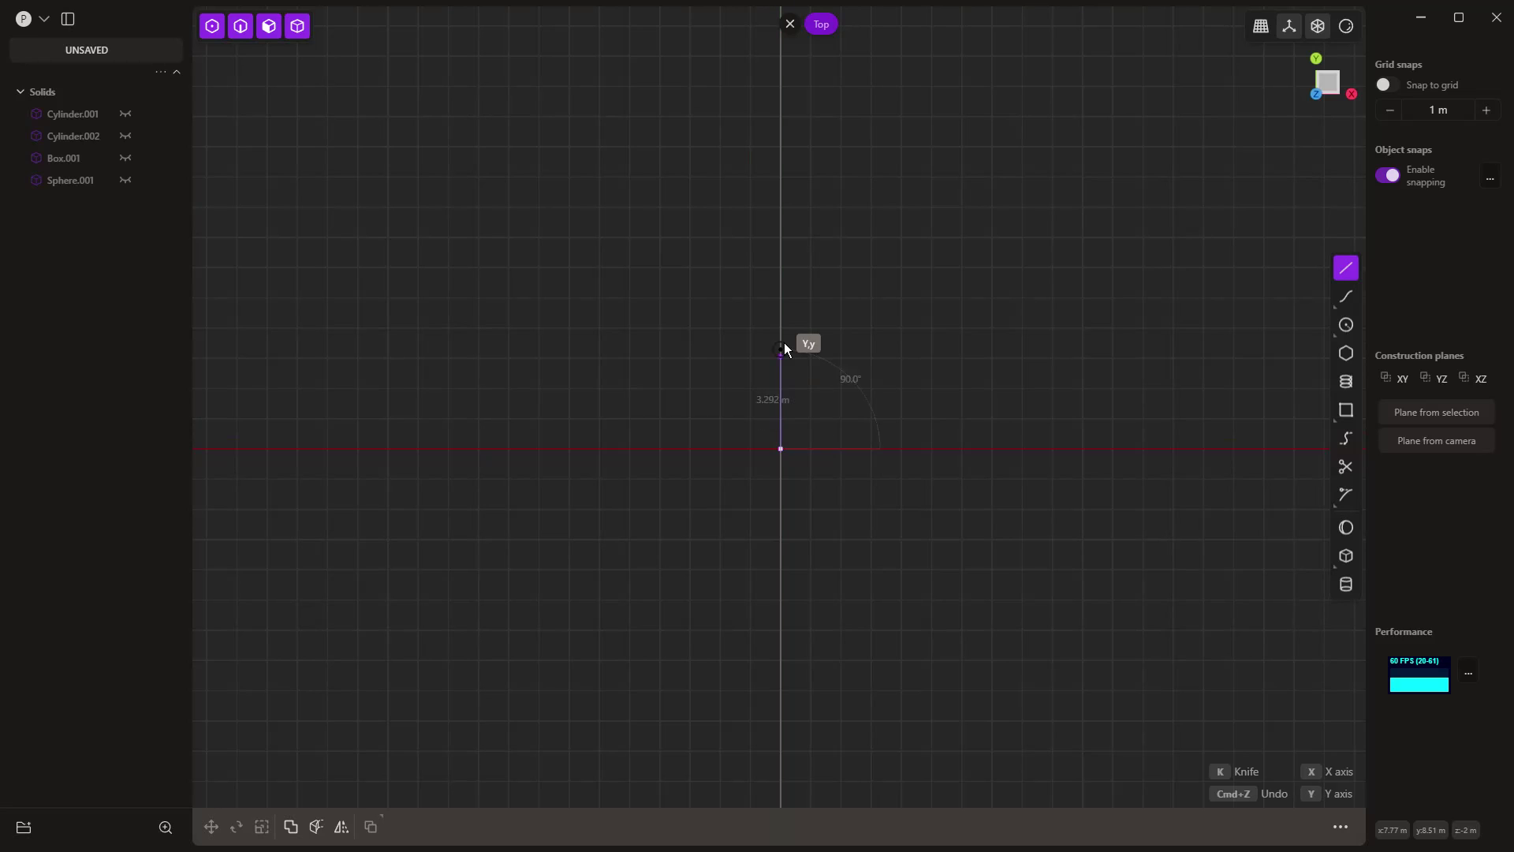
left_click(781, 287)
left_click(932, 287)
left_click(933, 310)
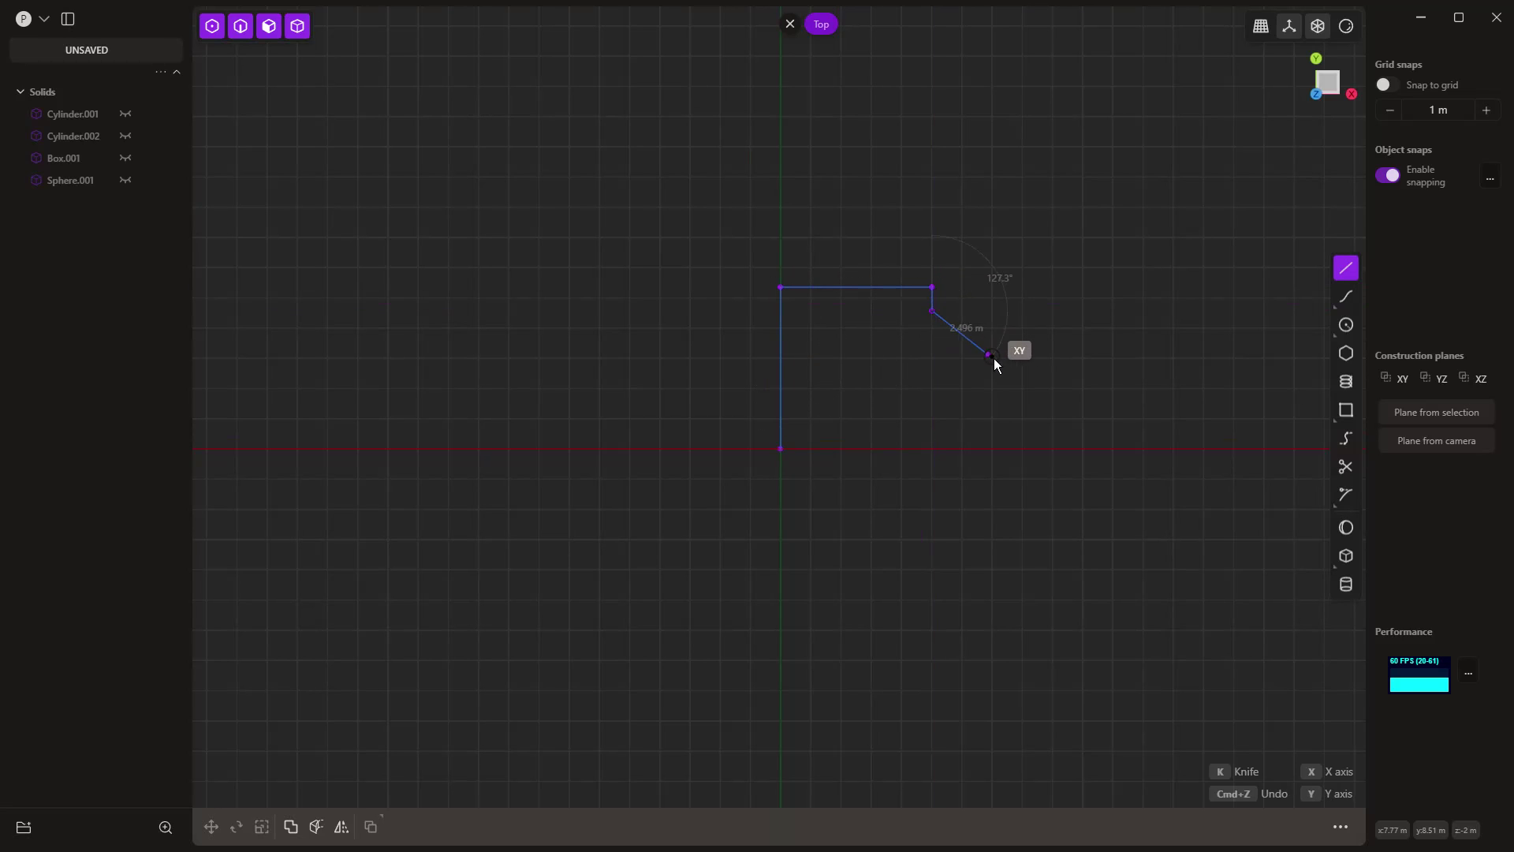
left_click(1013, 373)
left_click(1013, 419)
left_click(980, 448)
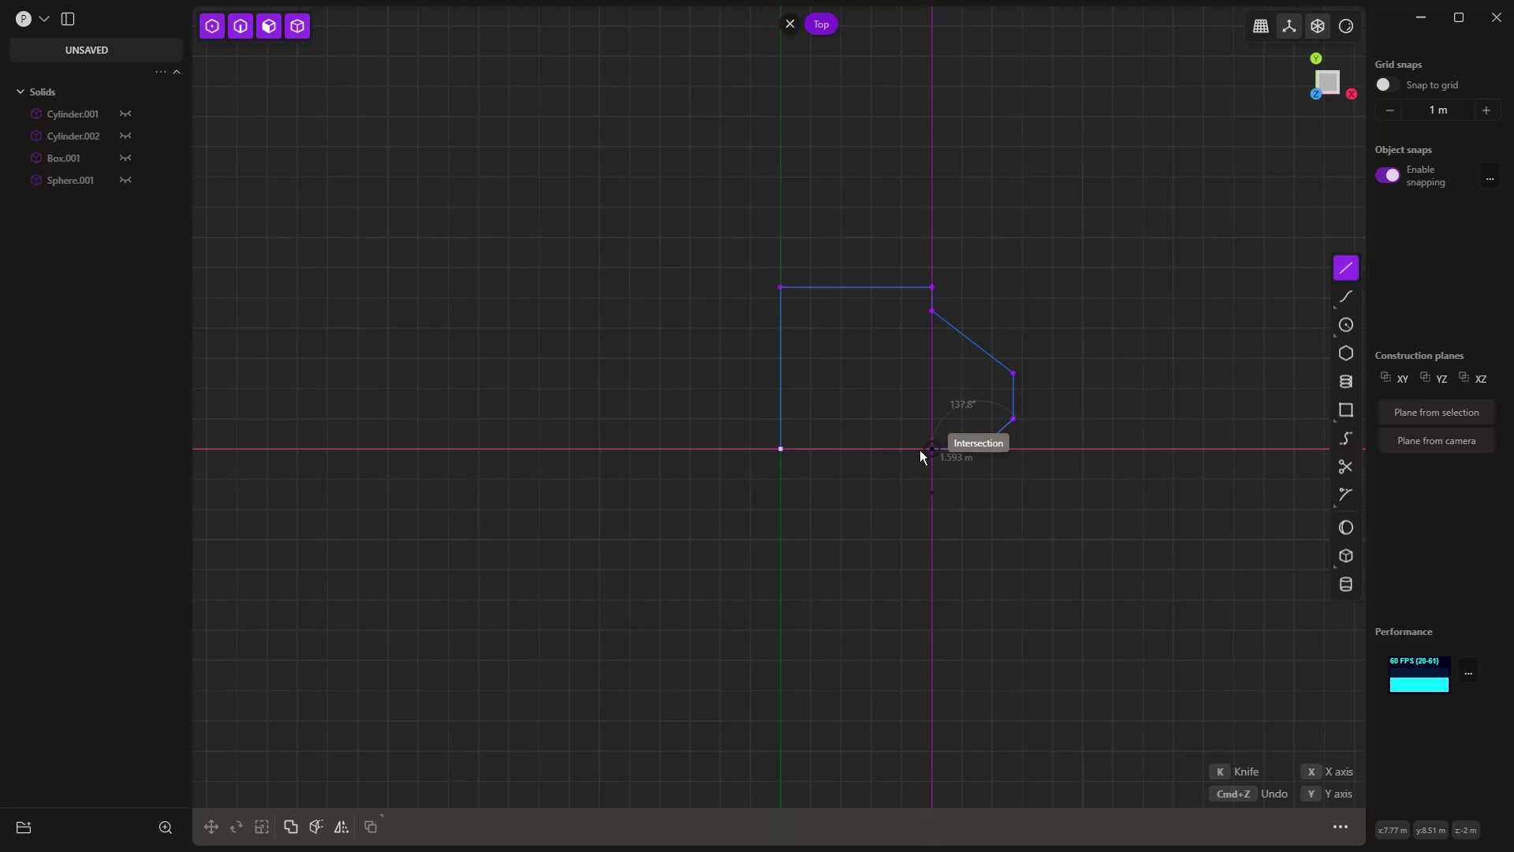
left_click(782, 448)
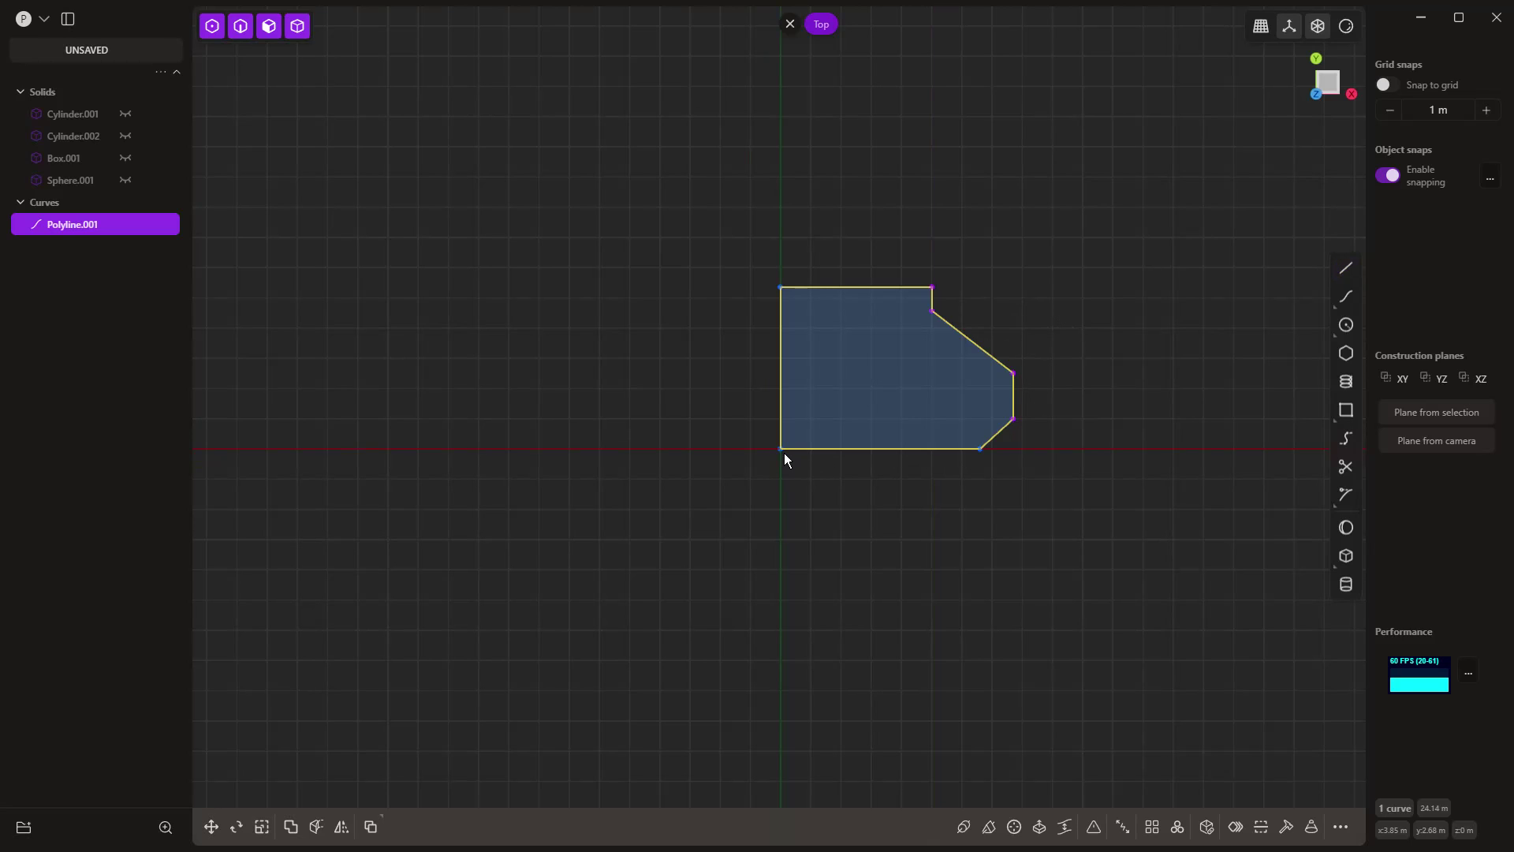
- Draw a separate line about 7.9 m long parallel to the X axis below the polygon, starting on the Y axis
left_click(1345, 269)
left_click(777, 643)
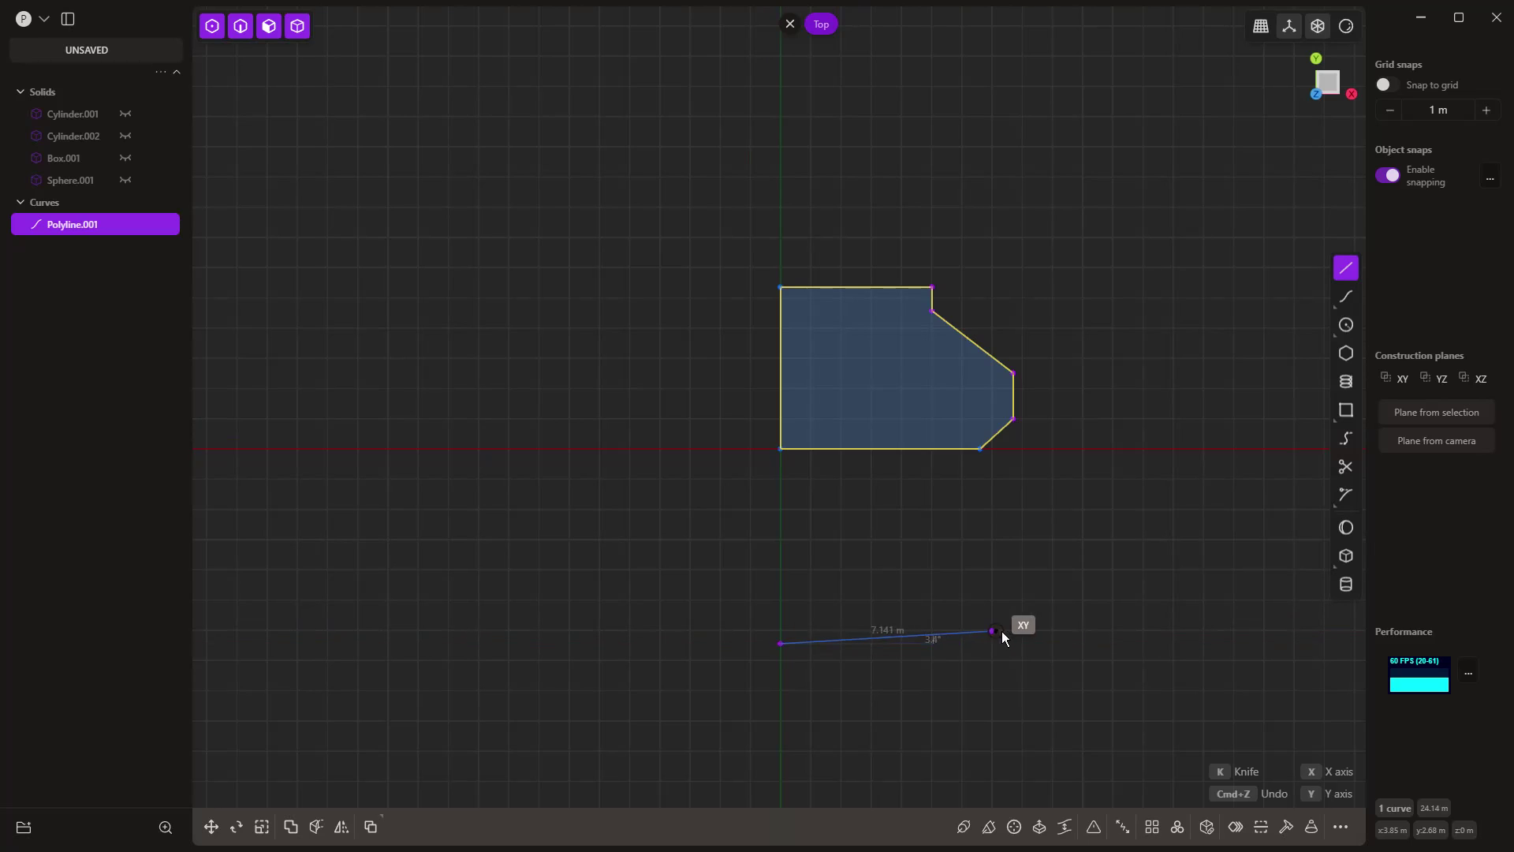
left_click(1018, 640)
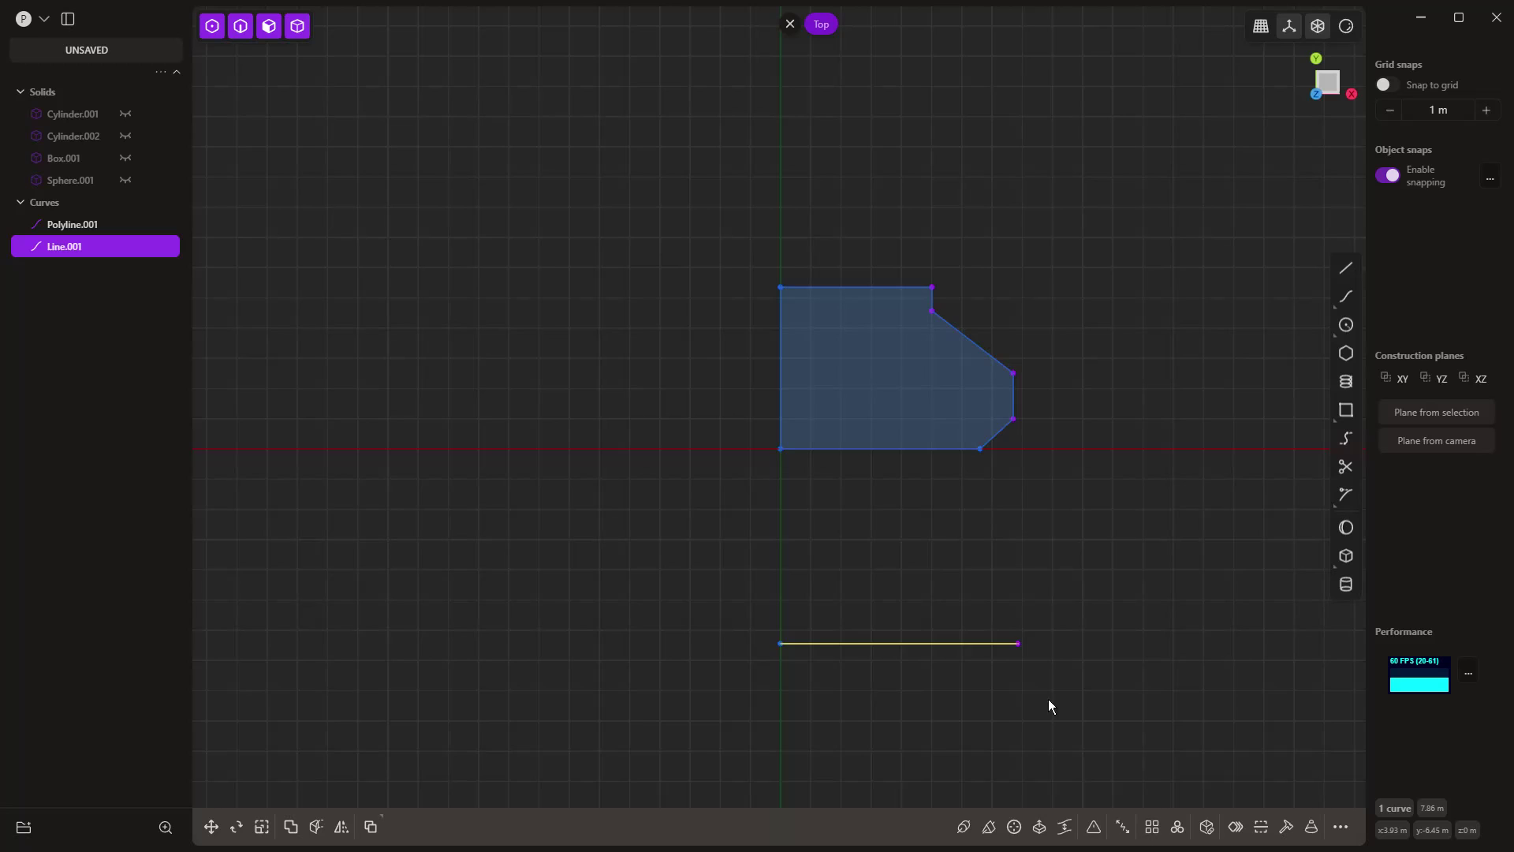
- Extrude the polygon region about 4.7 m upward with an outward taper and a wall thickness to form a hollow solid
middle_click_drag(1048, 698, 925, 547)
left_click(762, 229)
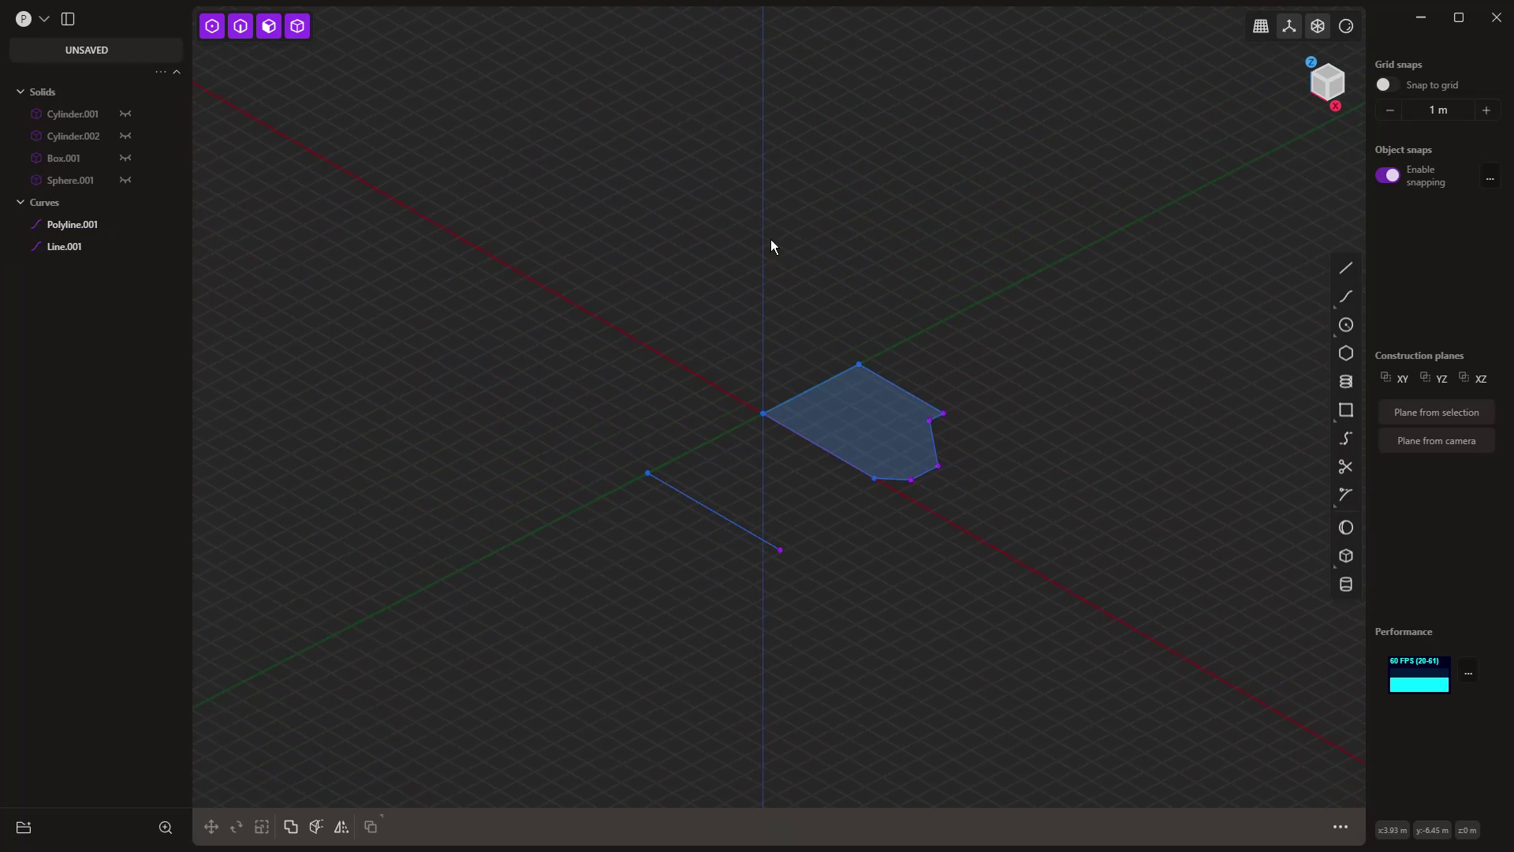
mouse_move(818, 477)
middle_mouse_down("shift")
mouse_move(817, 426)
mouse_move(820, 455)
middle_mouse_up("shift")
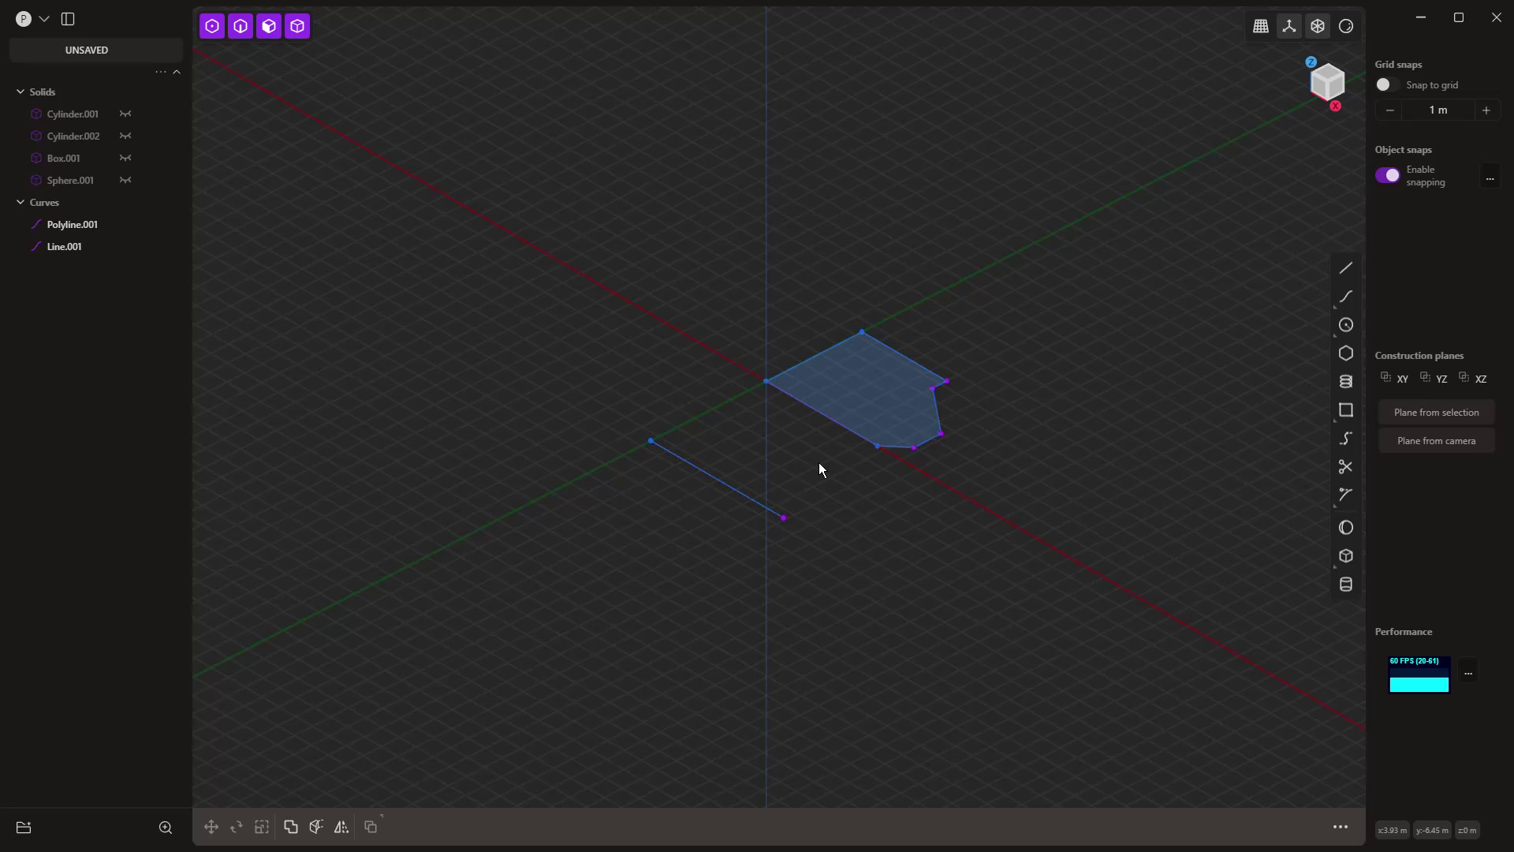
left_click(872, 399)
key("e")
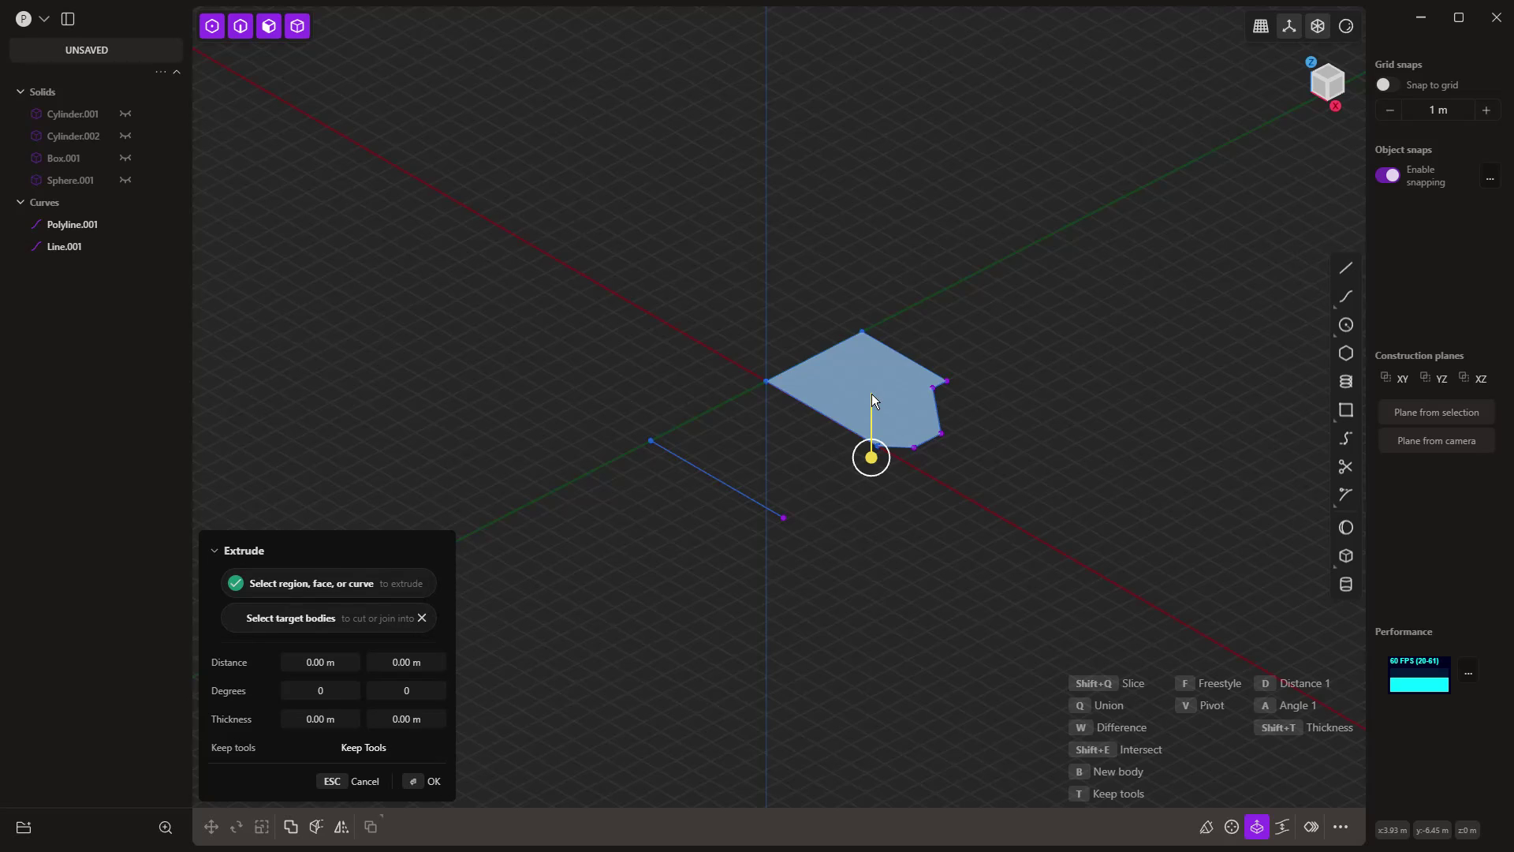
left_click_drag(873, 458, 873, 361)
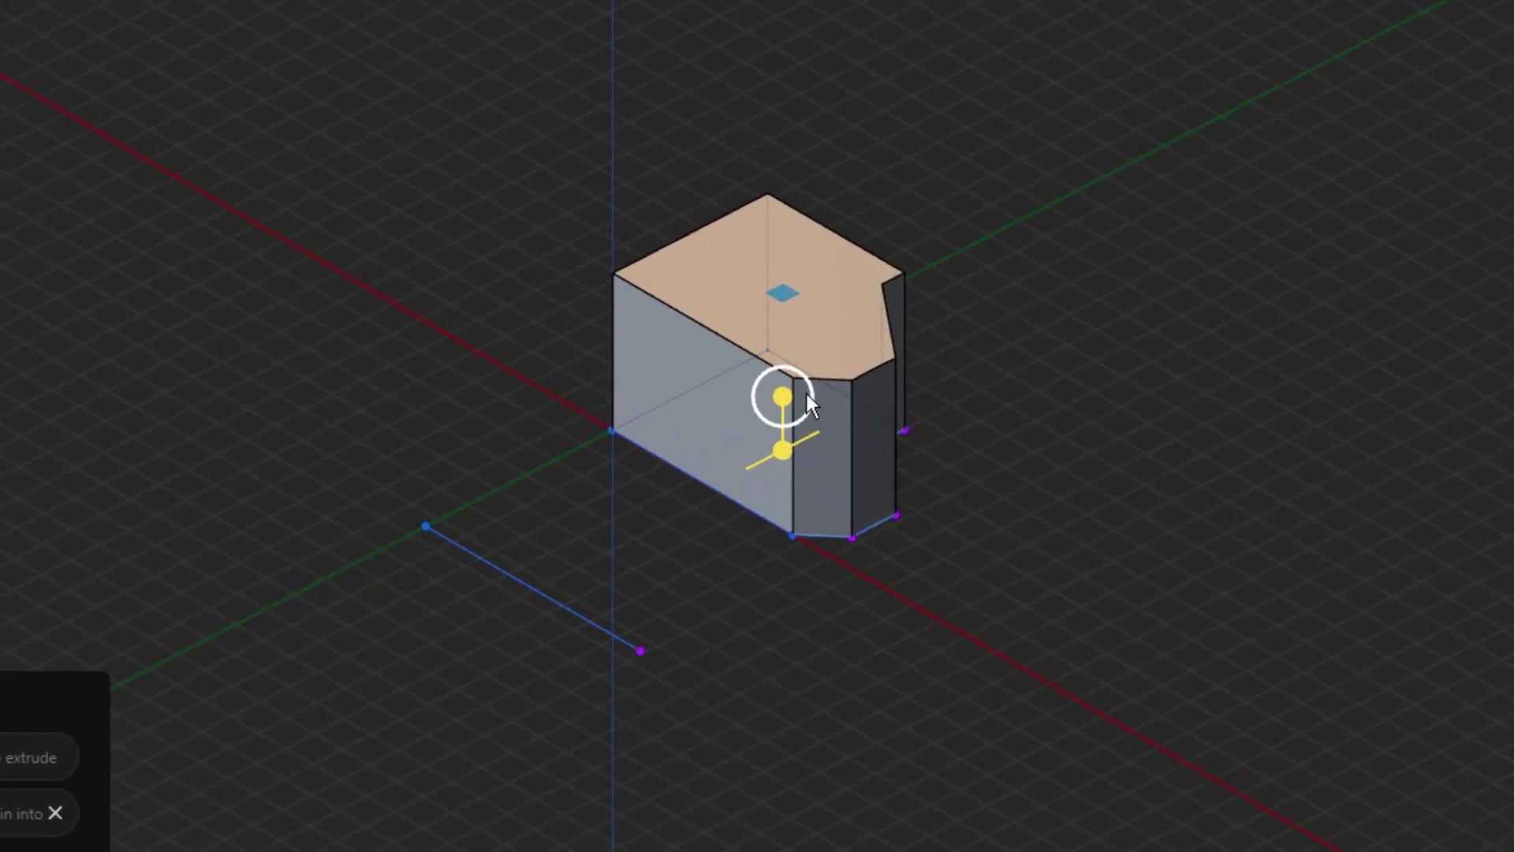
left_click_drag(777, 400, 785, 405)
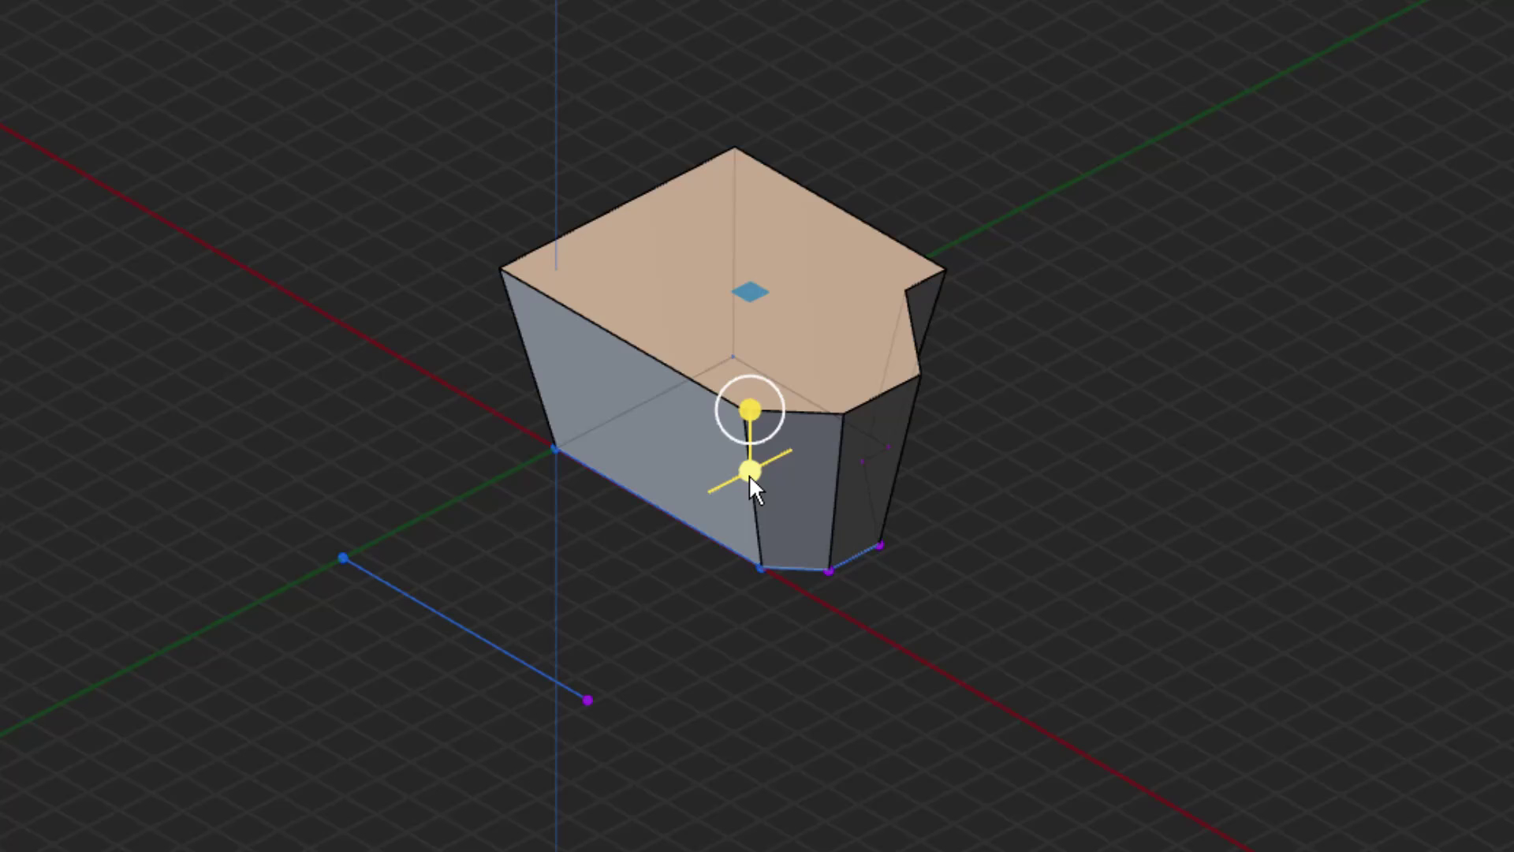
left_click_drag(749, 475, 734, 511)
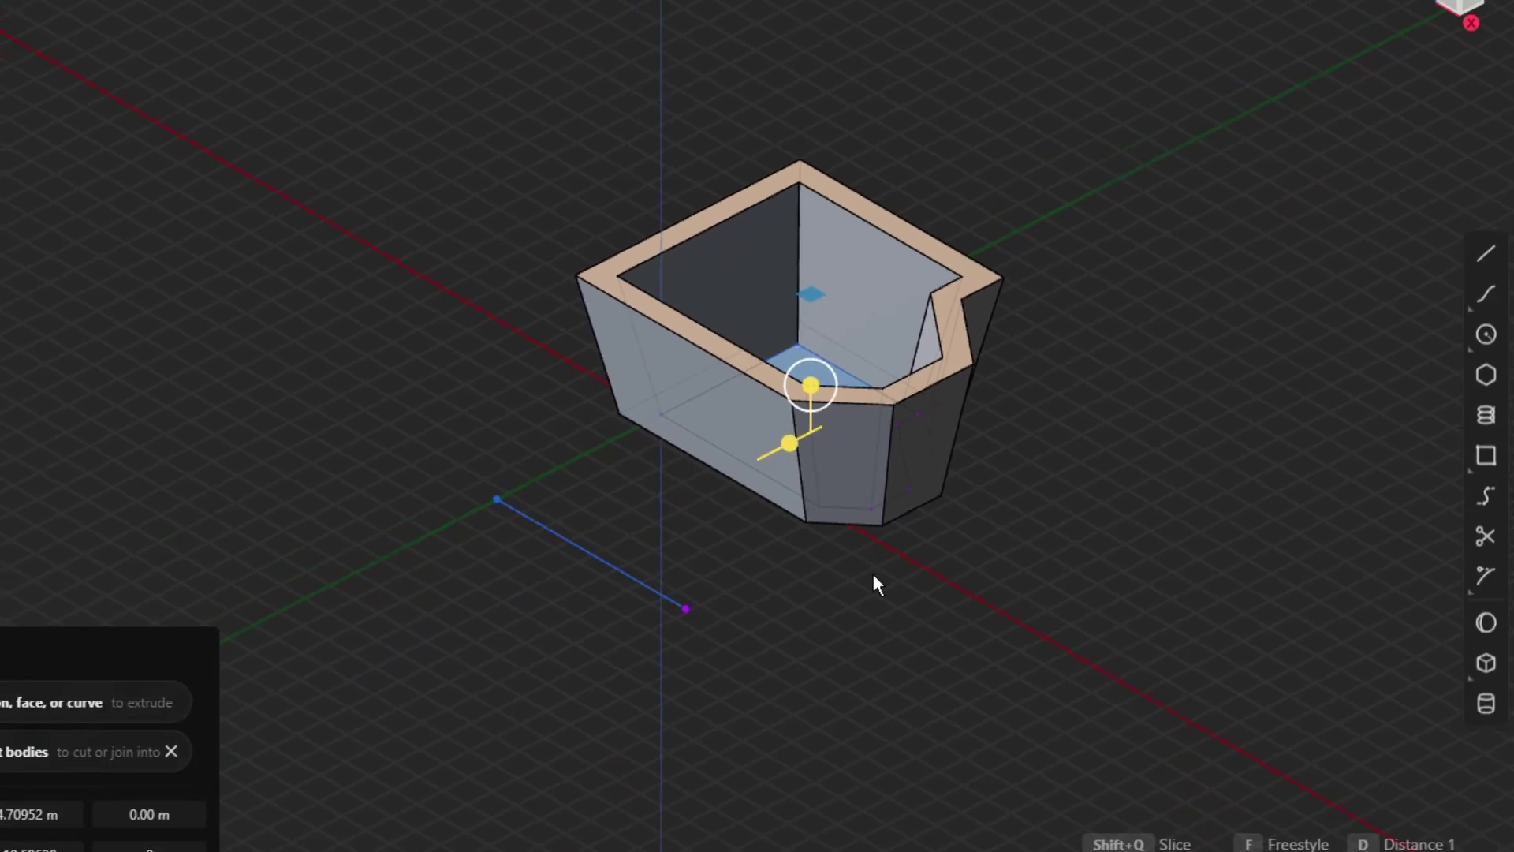
key("Return")
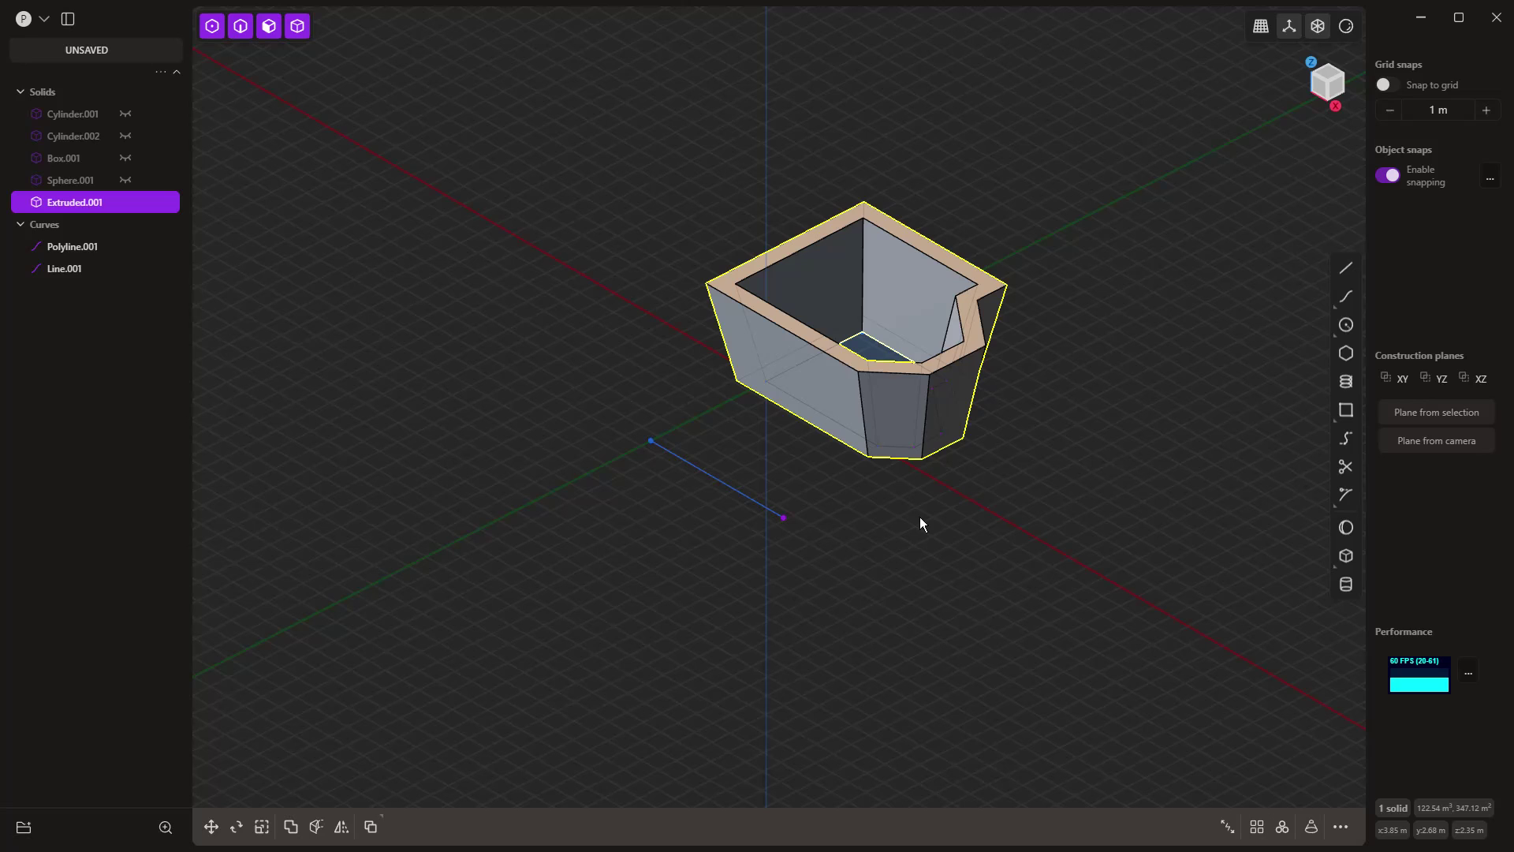
- Move the hollow extruded solid about 15.4 m in the negative X direction and hide it
key("g")
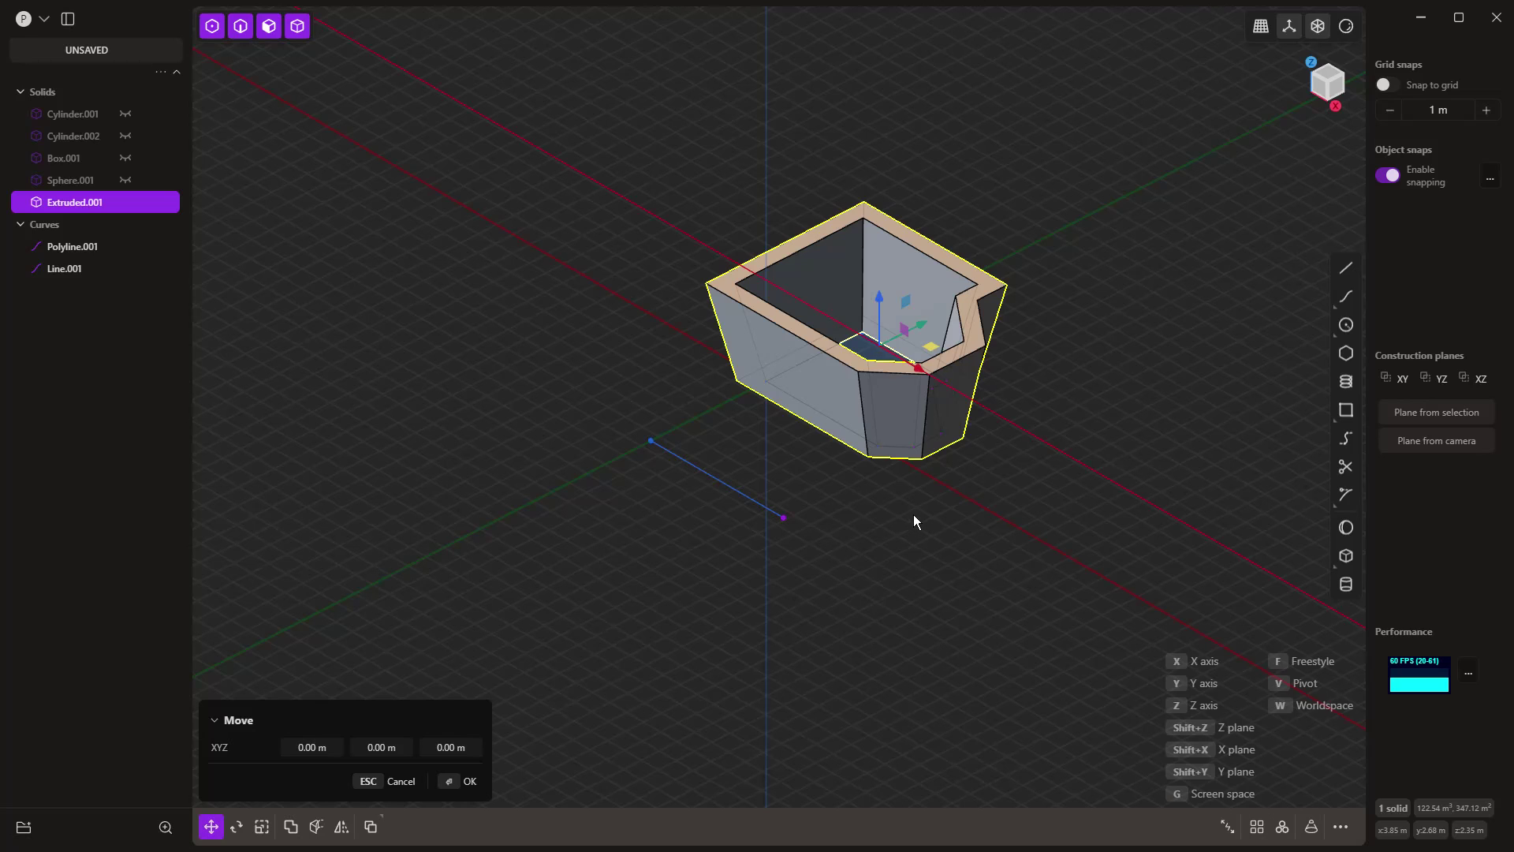
left_click(681, 334)
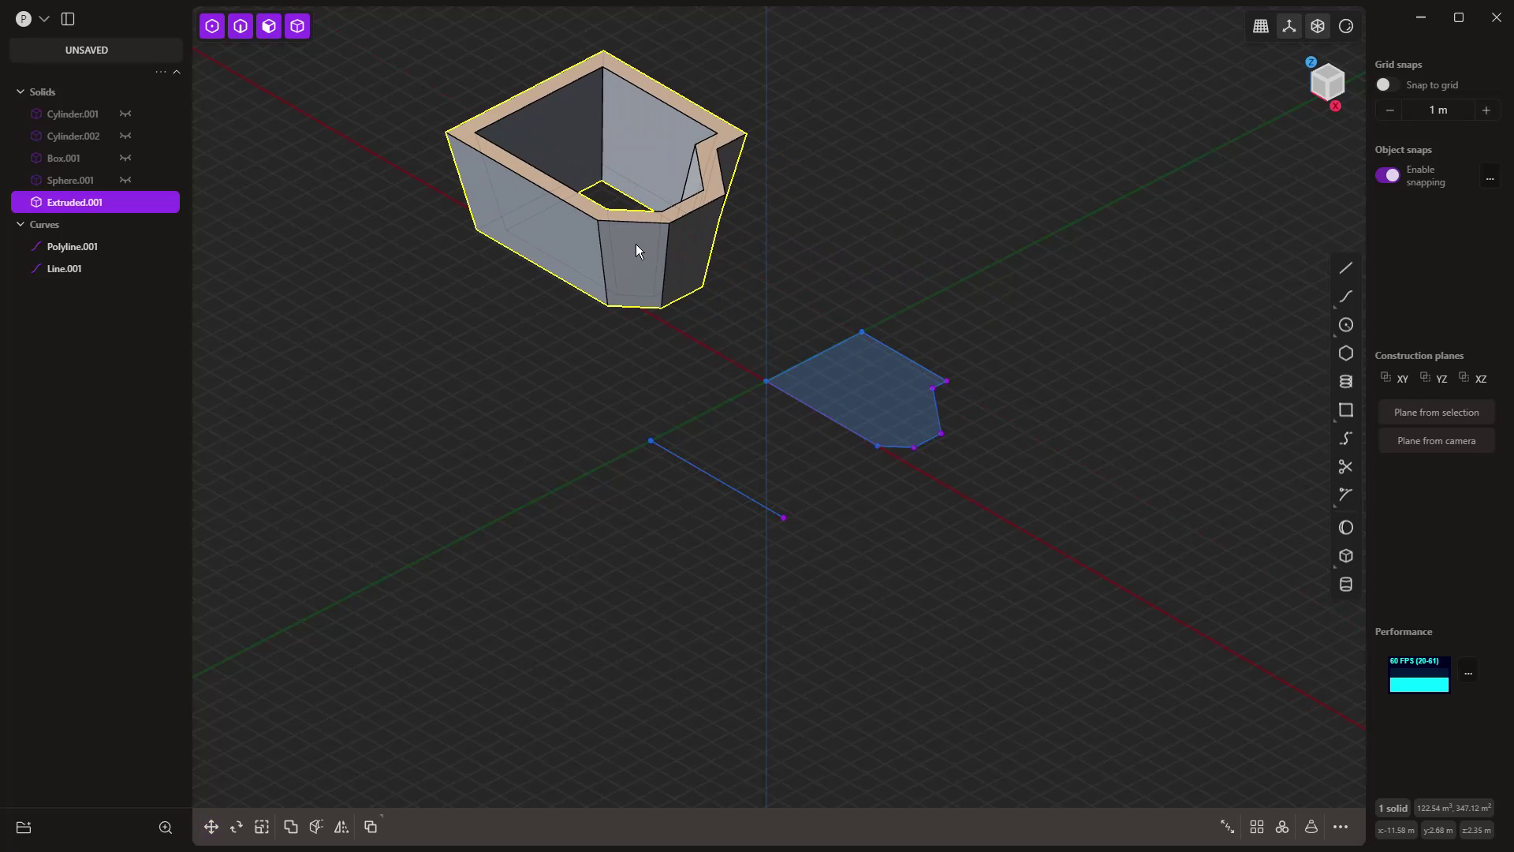
left_click(621, 368)
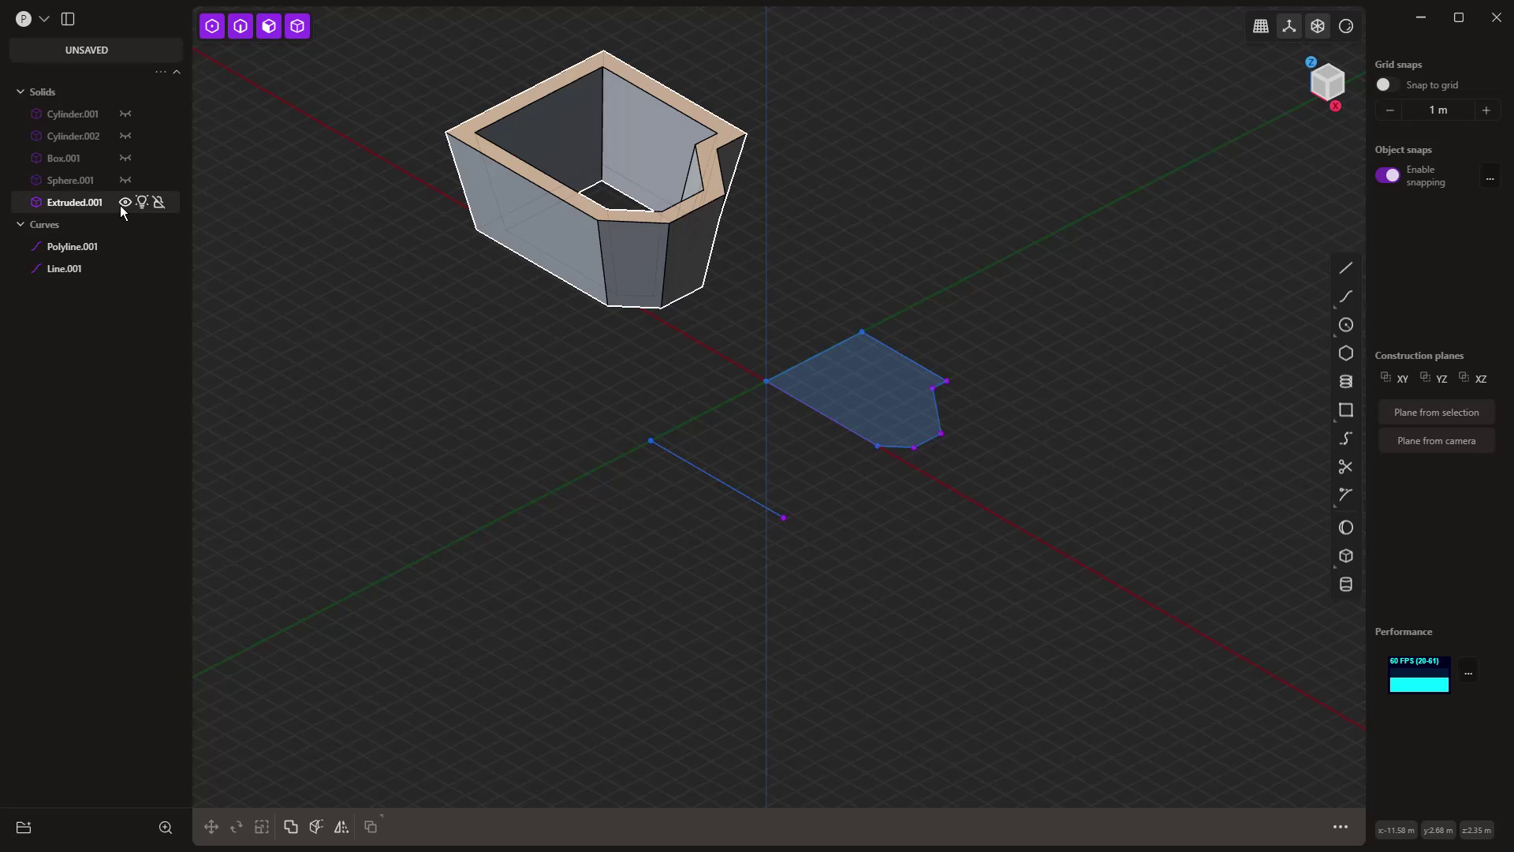
left_click(122, 203)
- Revolve the polygon region 360° around its edge on the X axis and move the revolved solid about 18.3 m in negative X
left_click(850, 378)
key("e")
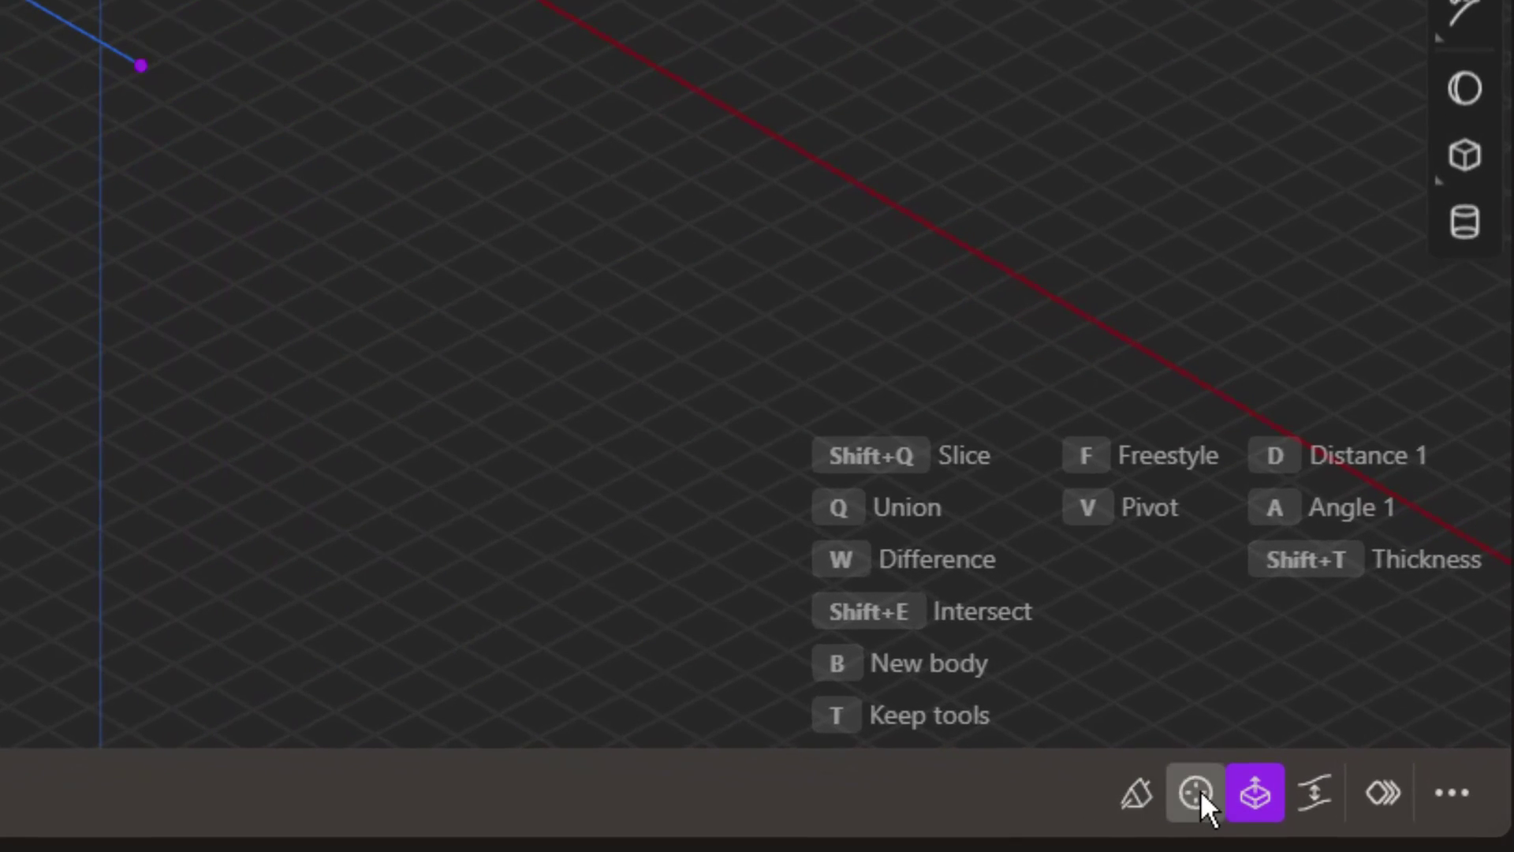
left_click(1196, 791)
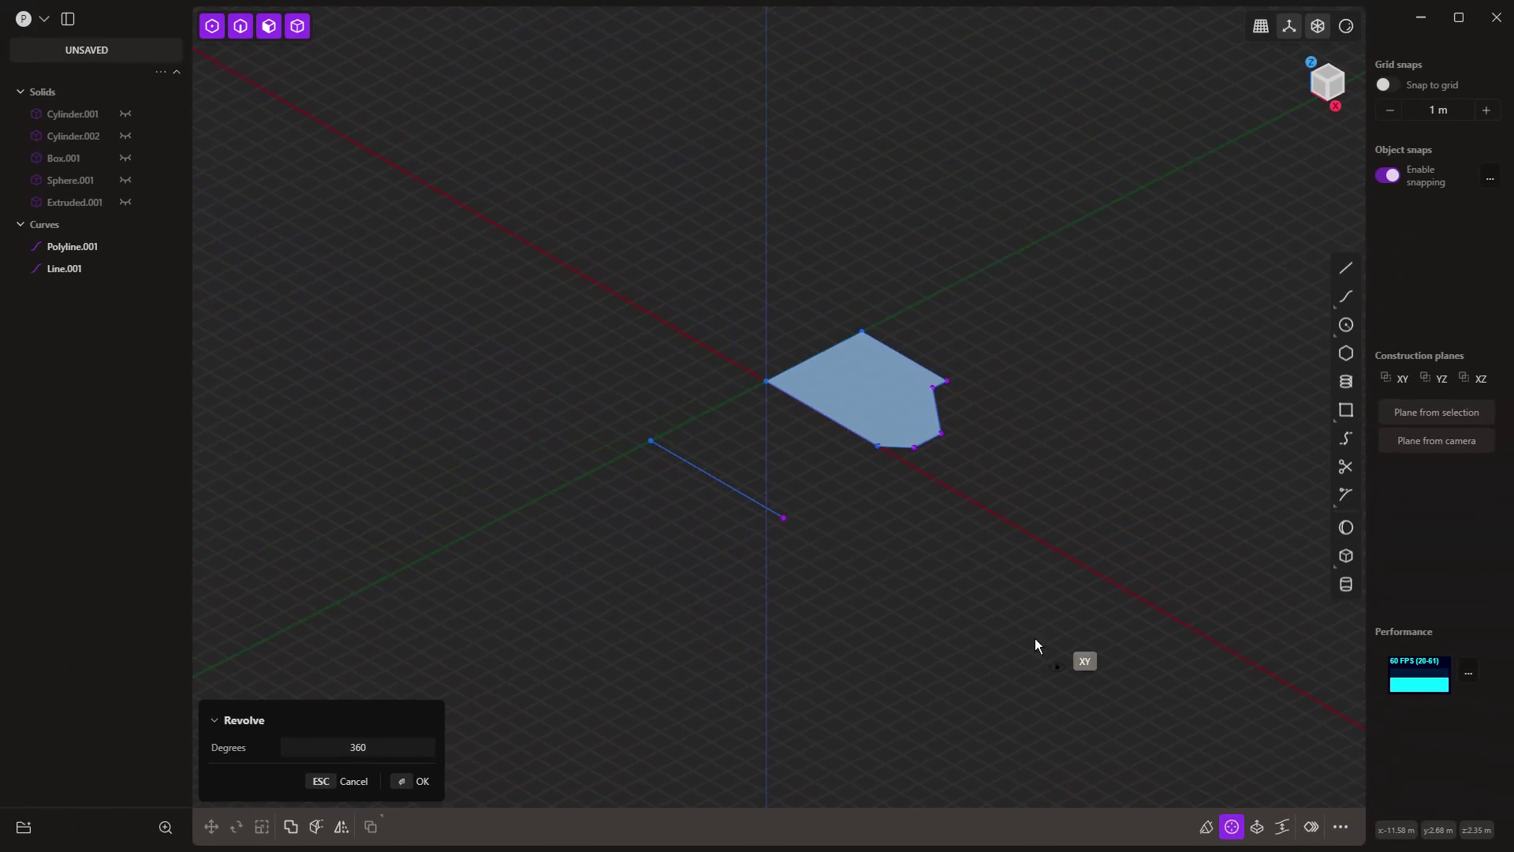
left_click(852, 440)
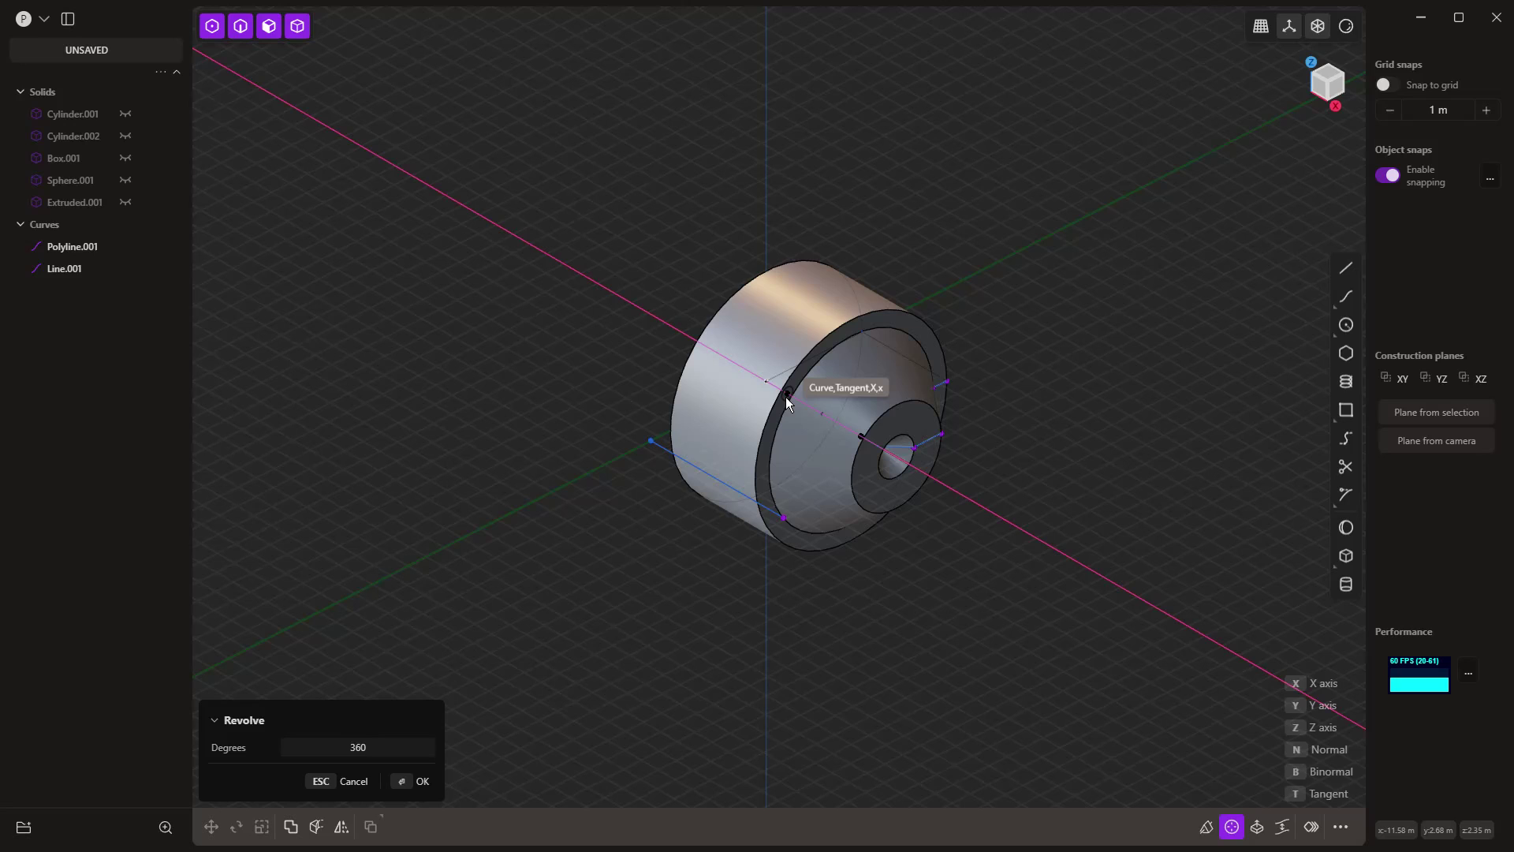
left_click(786, 400)
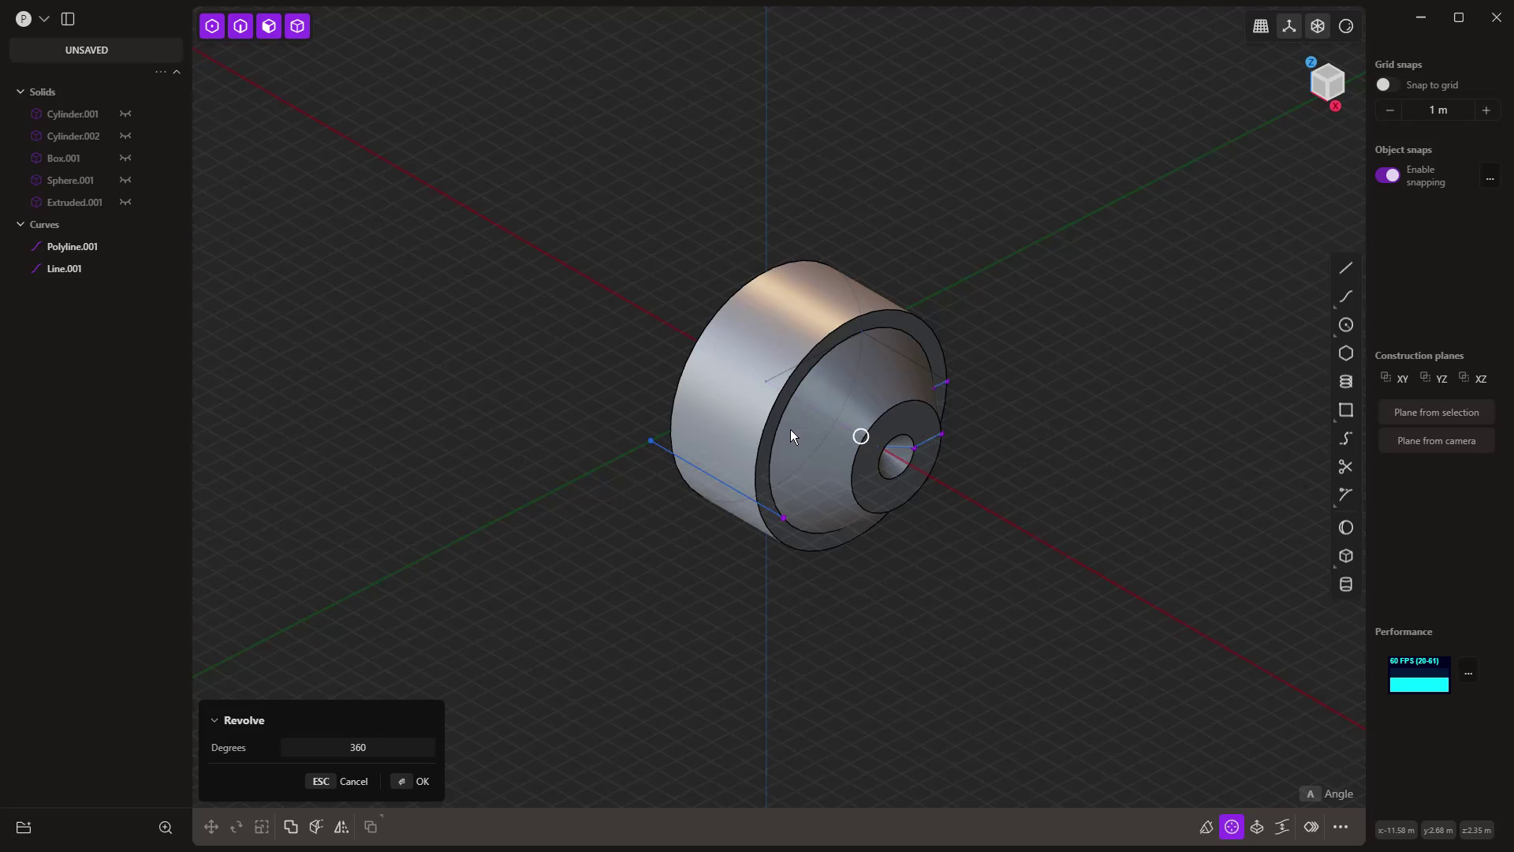
left_click(915, 604)
key("g")
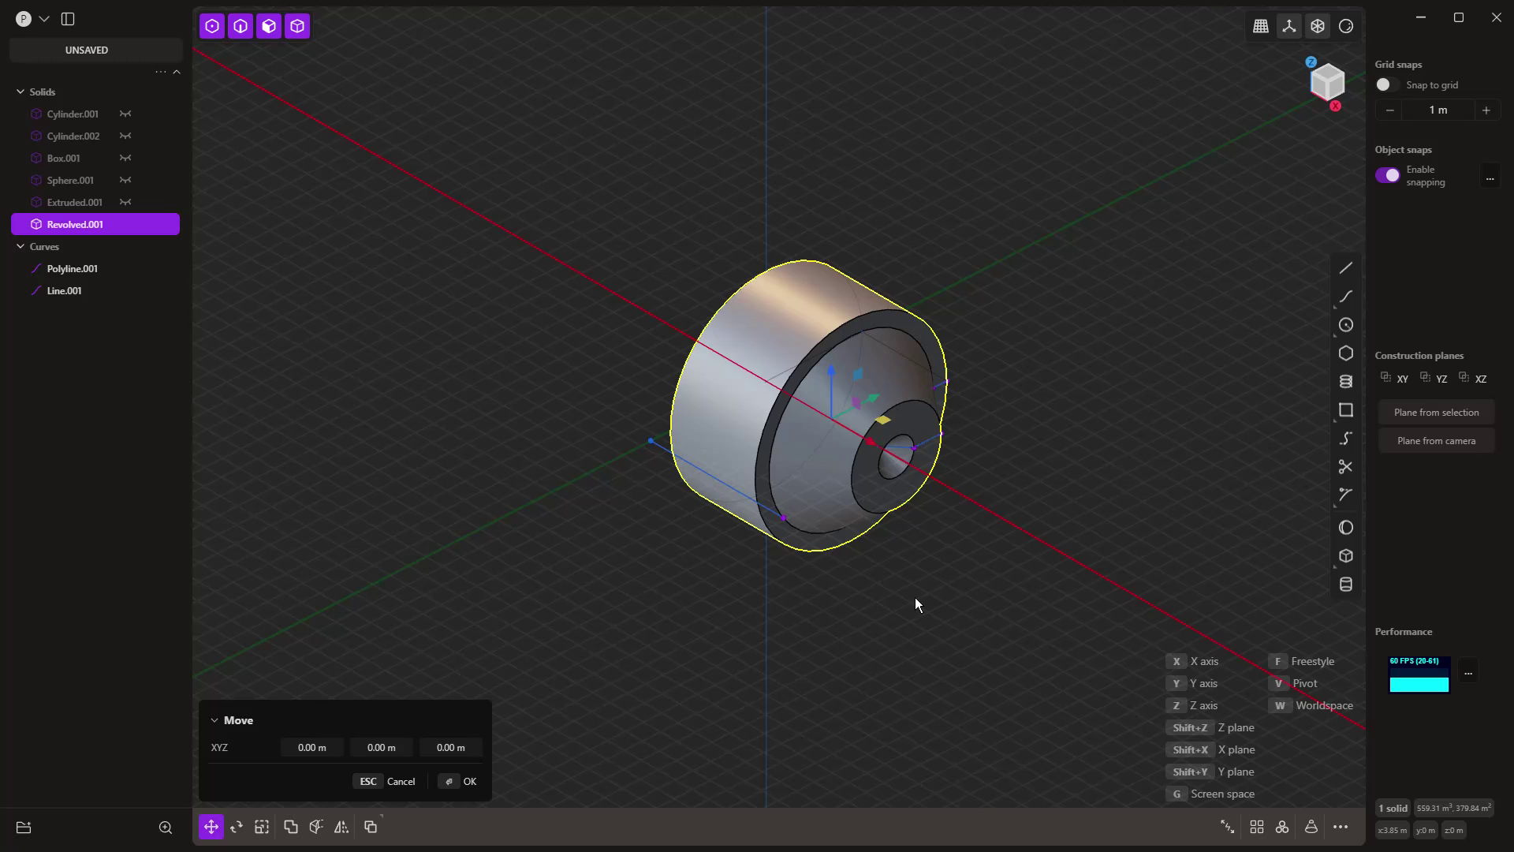
left_click(628, 443)
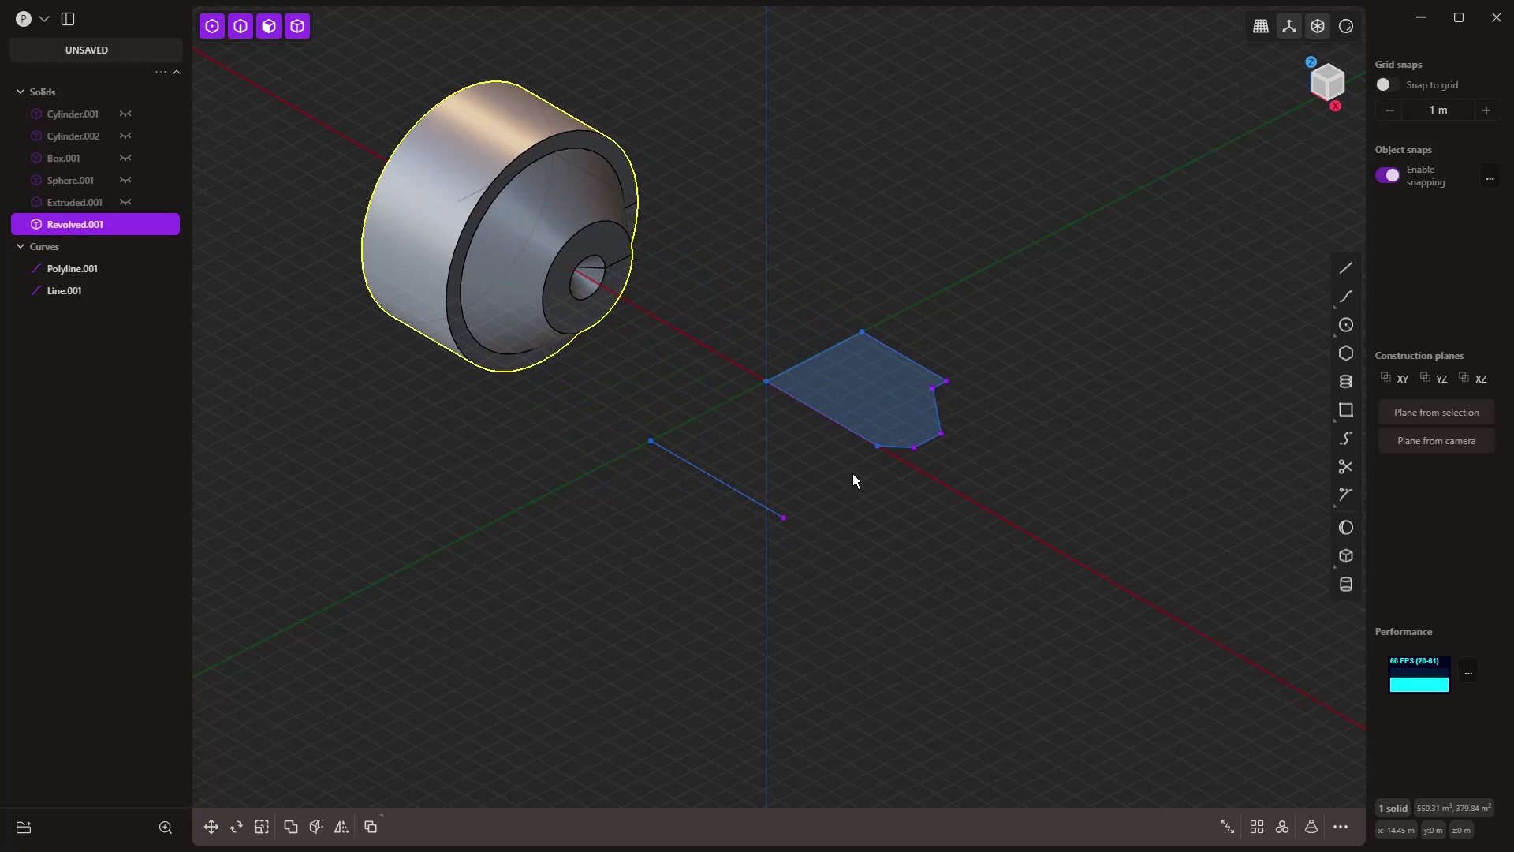
- Revolve the polygon region 360° around the separate line to form a large ring, and hide that ring
left_click(859, 396)
key("e")
left_click(1232, 827)
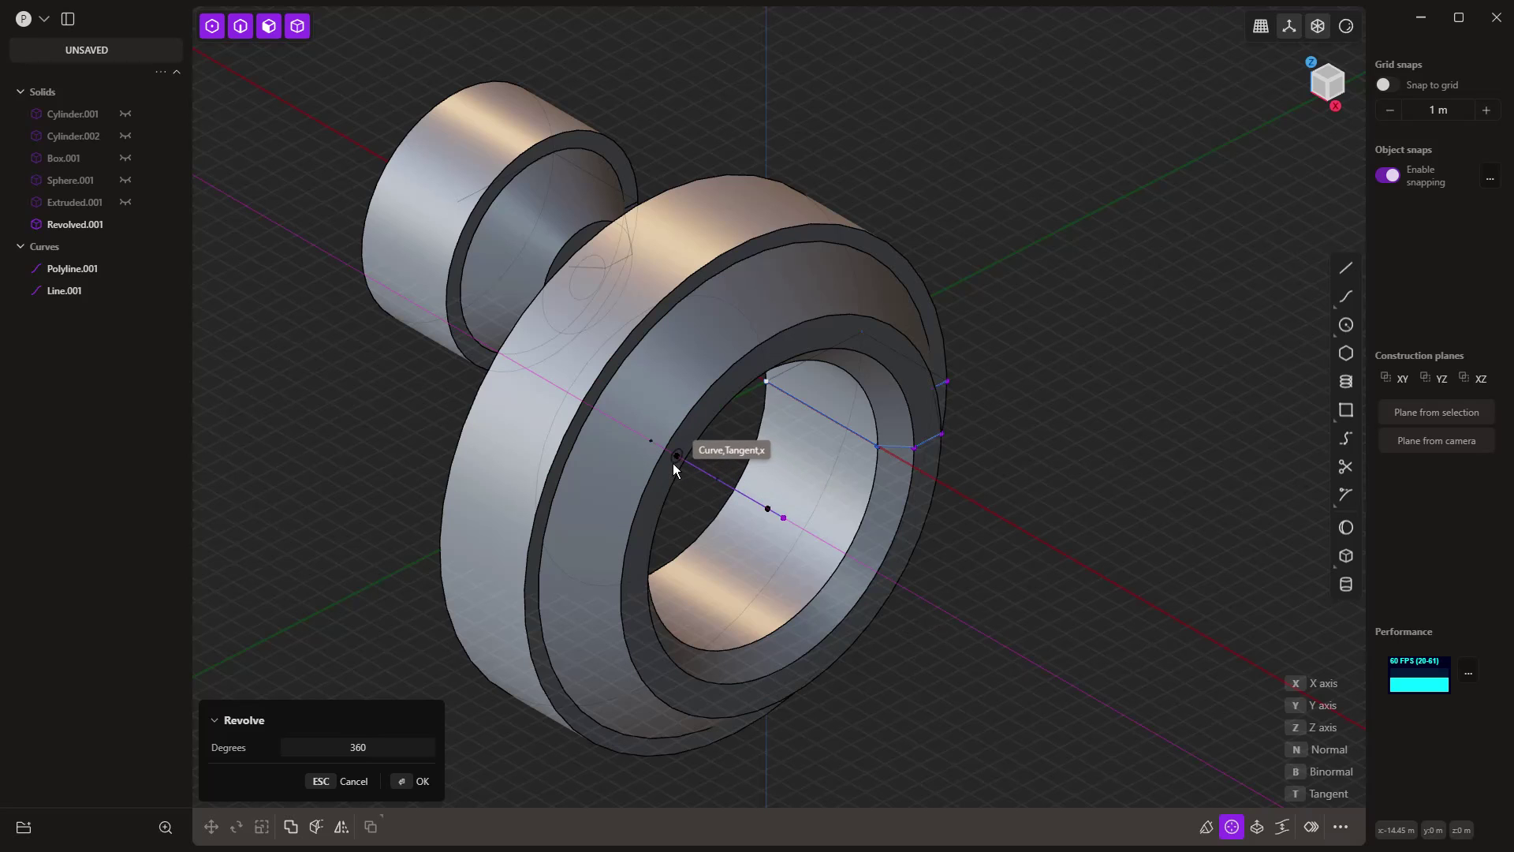
left_click(673, 462)
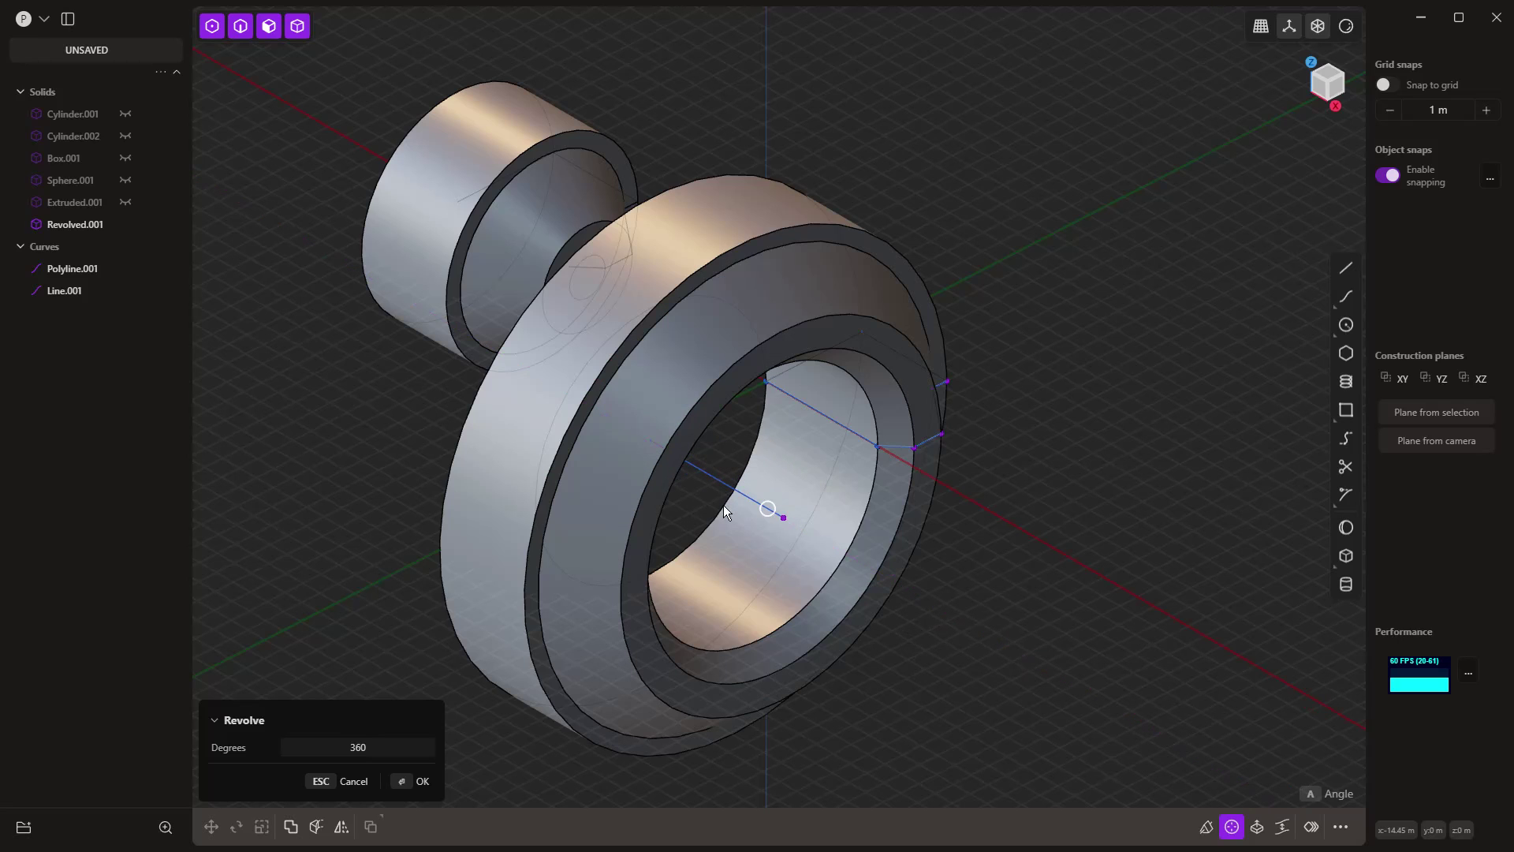
left_click(1003, 630)
right_click_drag(1002, 626, 856, 607)
key("h")
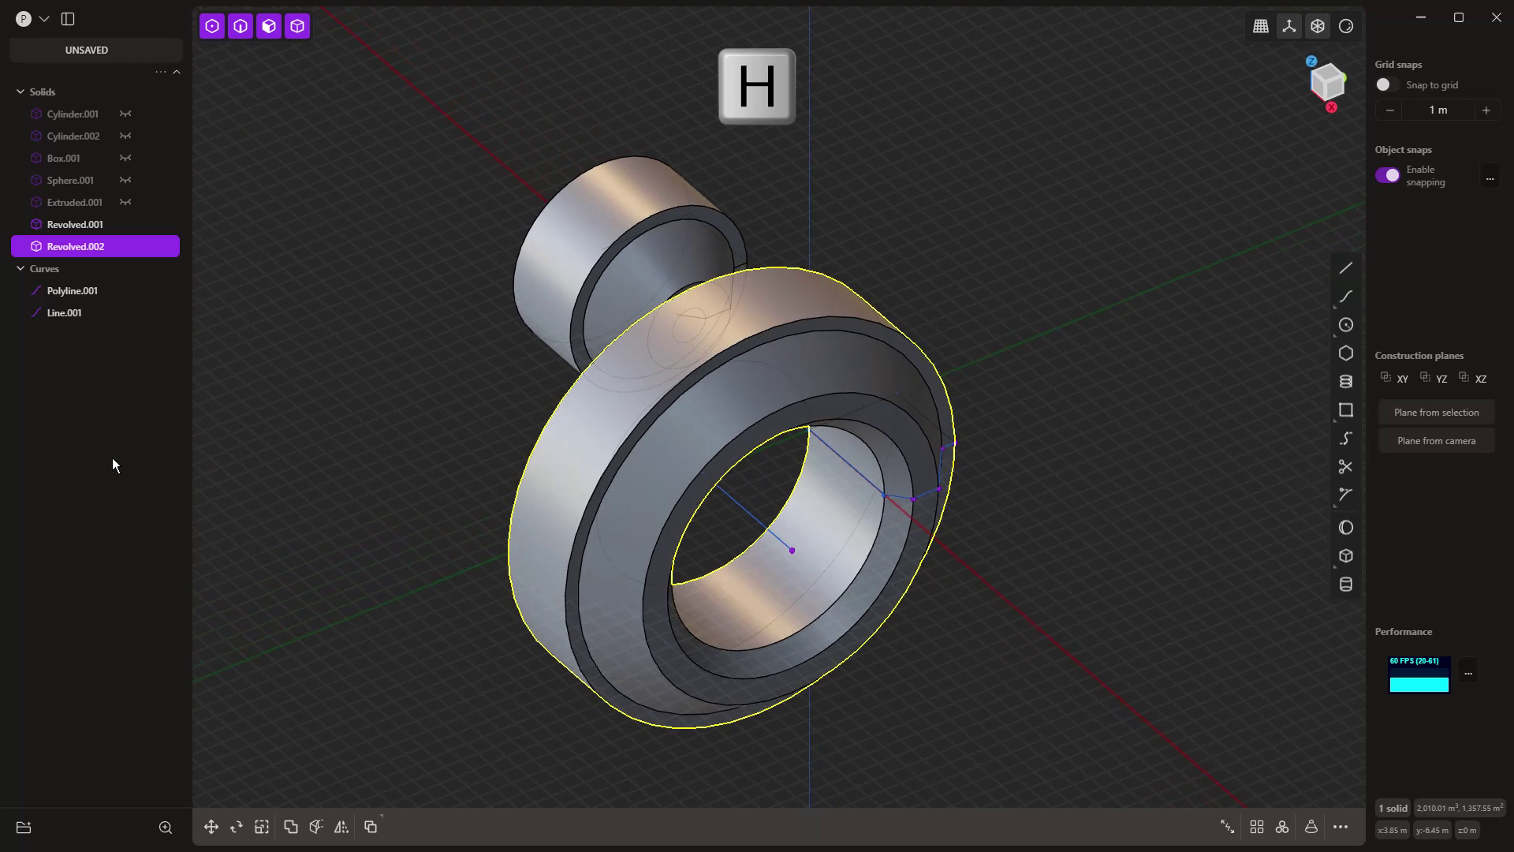
key("h")
- Revolve the polygon region 360° around the Y axis to form a stepped disc
left_click(899, 453)
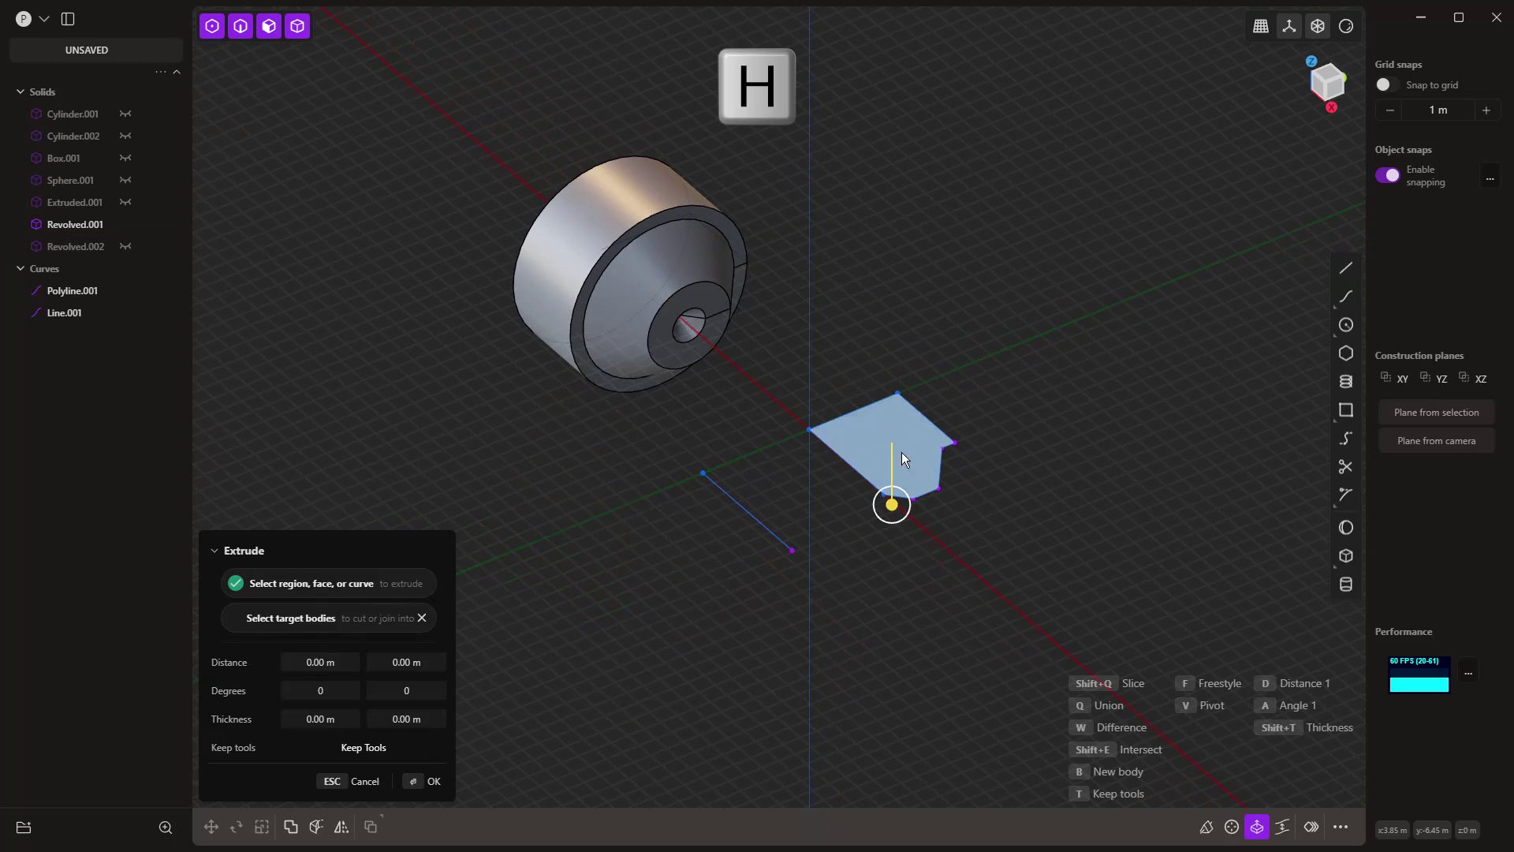
left_click(1231, 827)
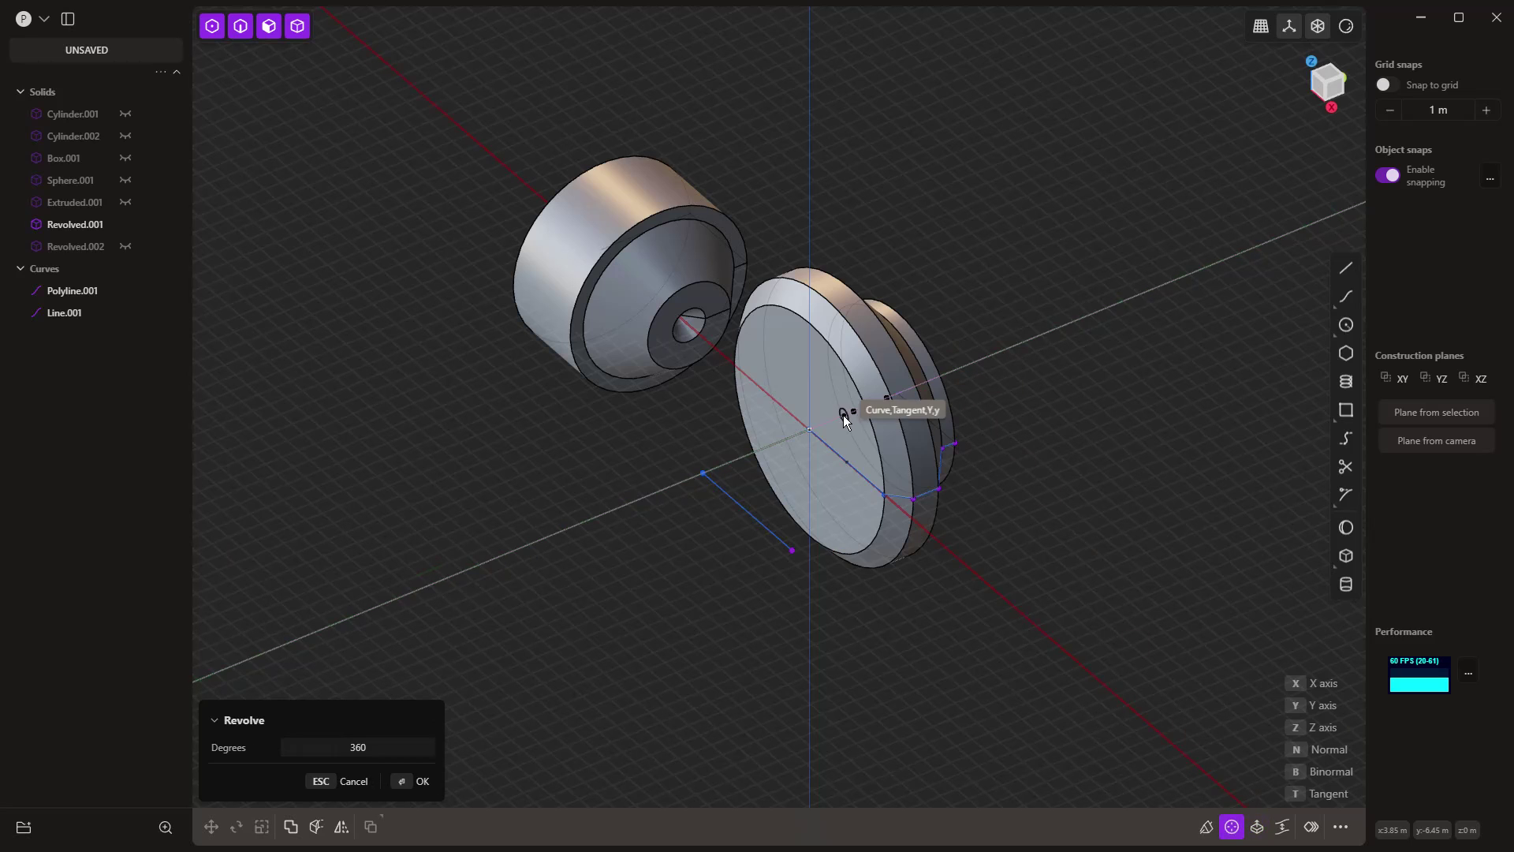
key("Return")
middle_click_drag(1065, 542, 1107, 549)
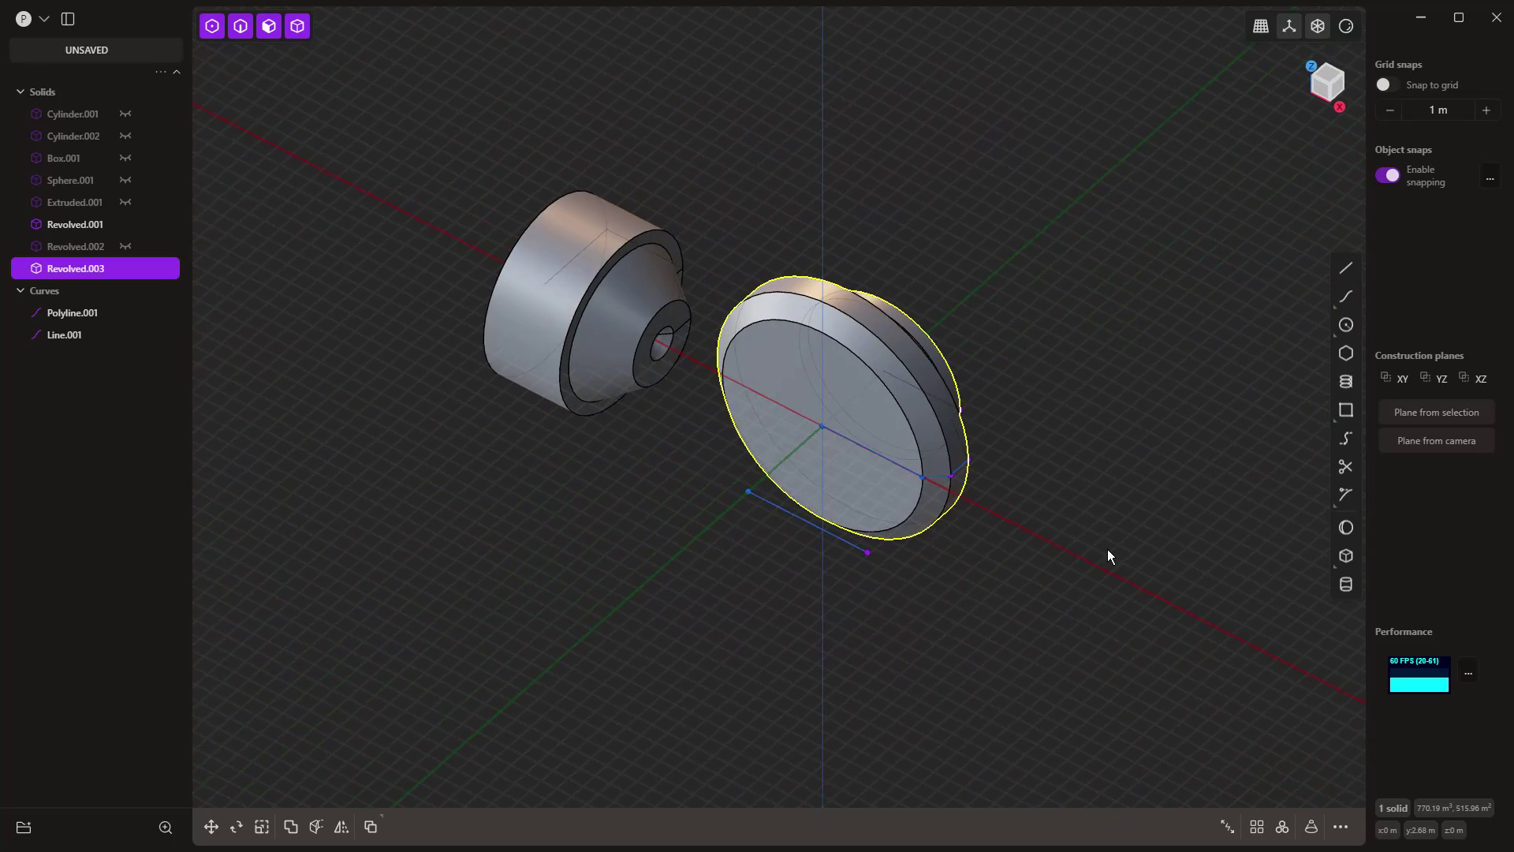
- Hide the stepped disc and the remaining revolved solid so that only the curves are displayed
left_click(1034, 582)
left_click(899, 361)
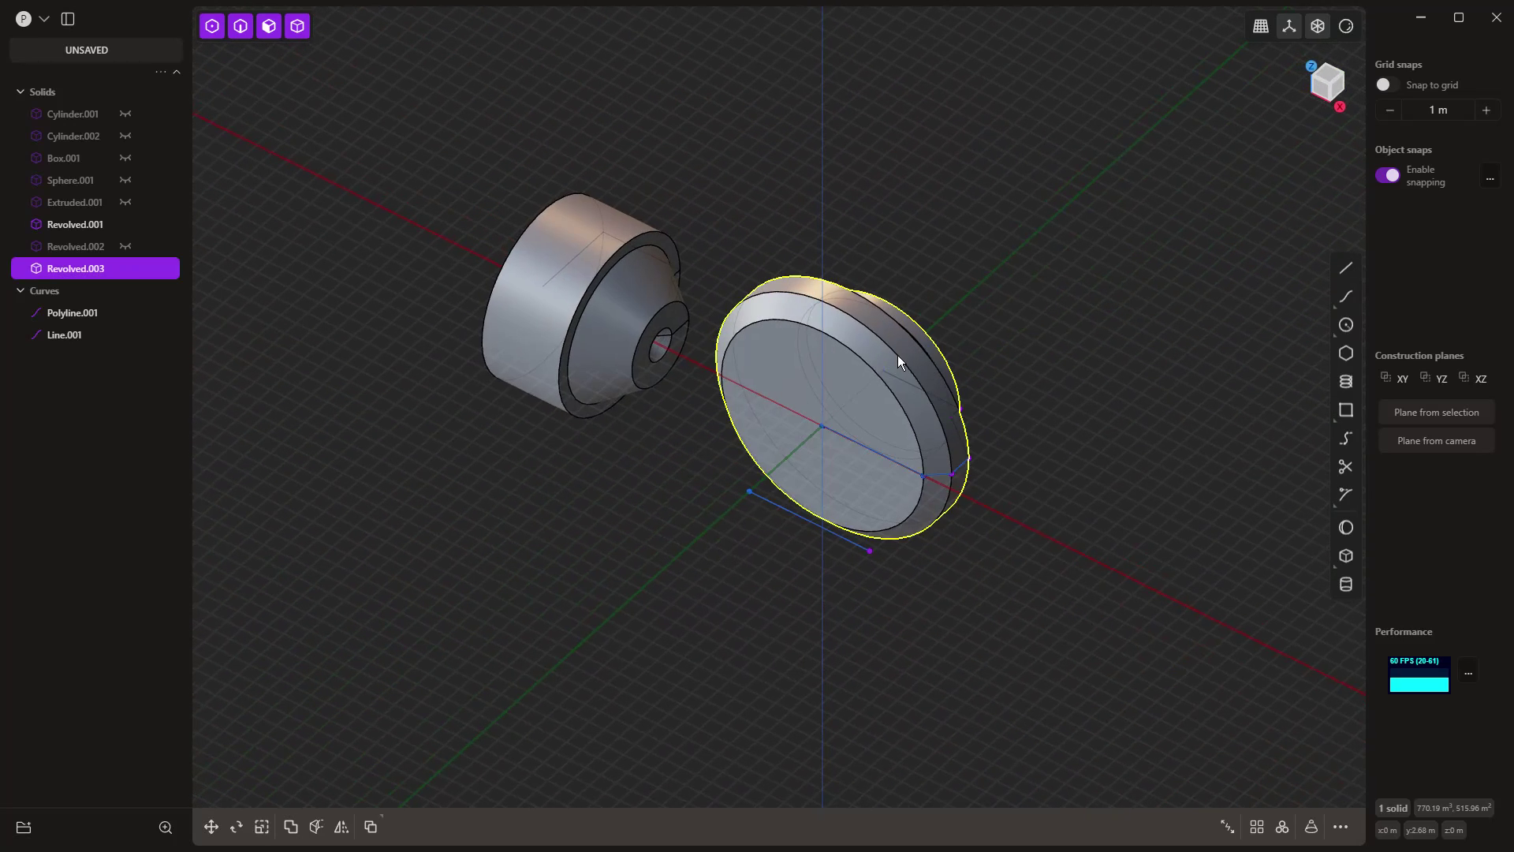
key("h")
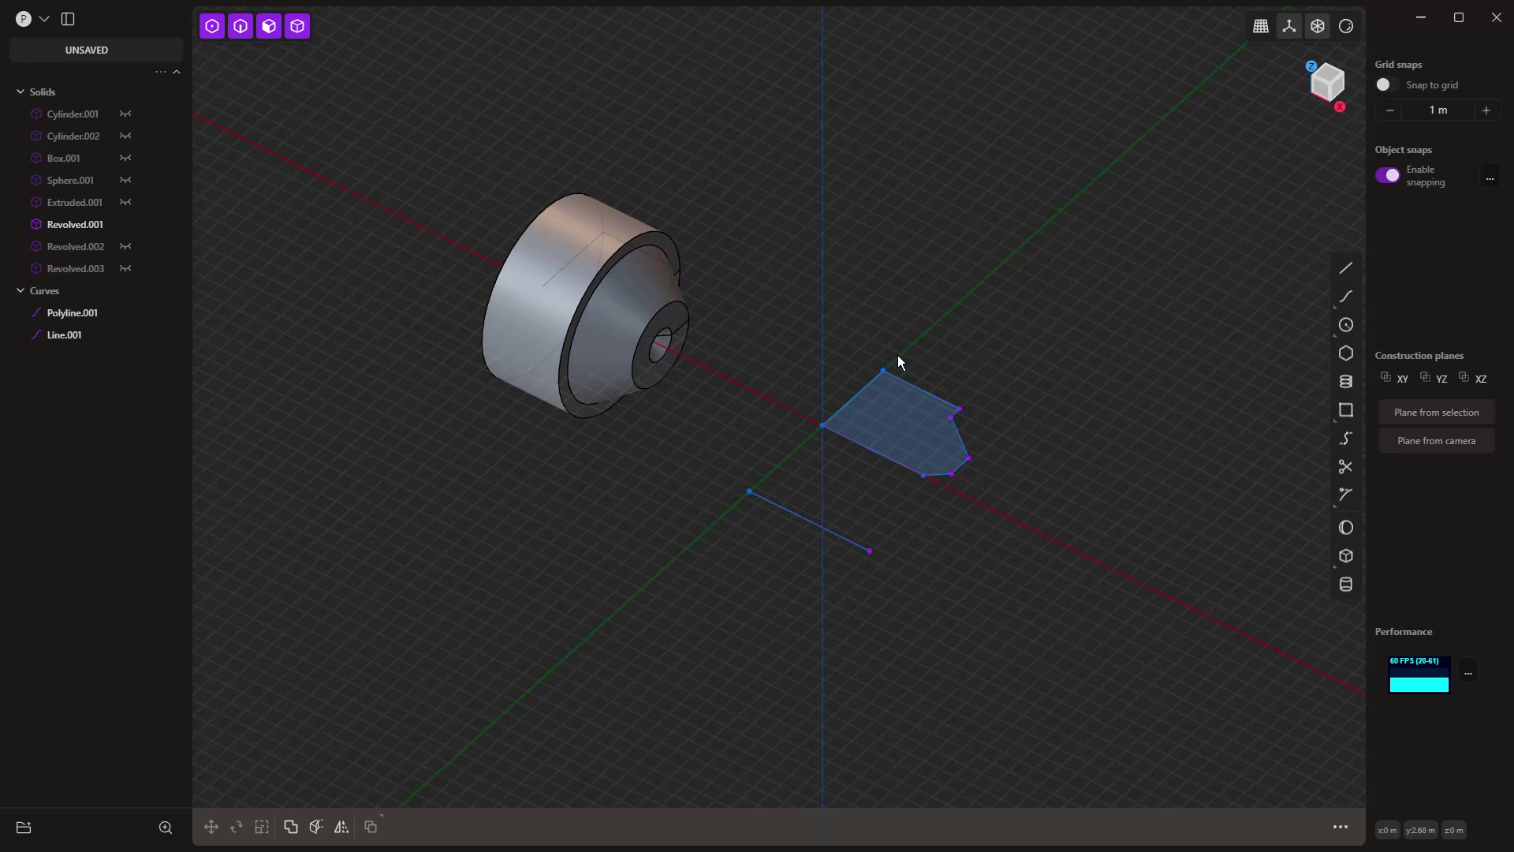
left_click(613, 262)
key("h")
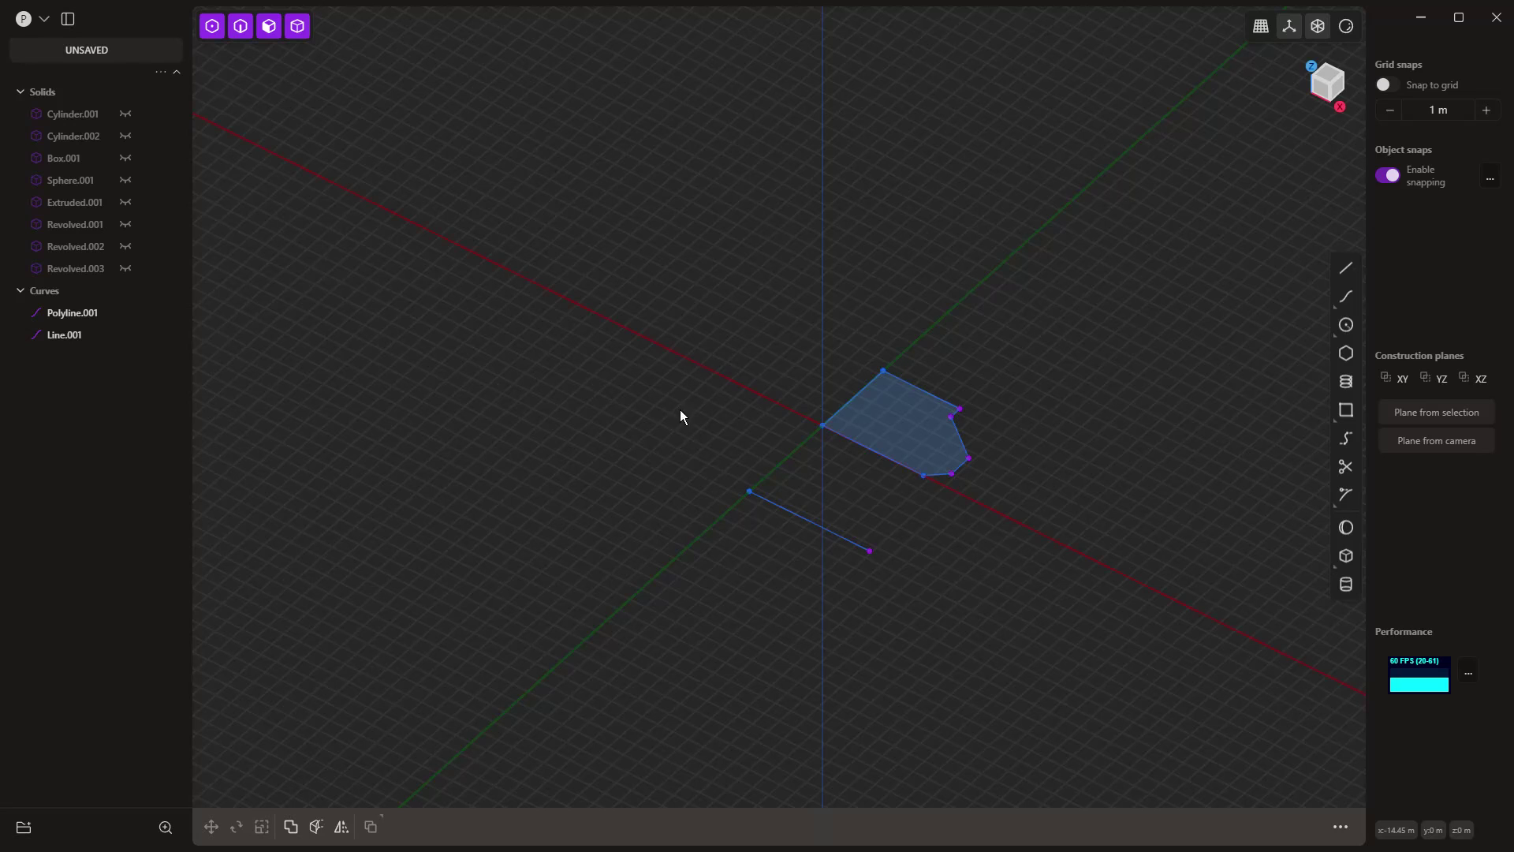
- Duplicate the polygon curve about 11.2 m above the original and scale the copy uniformly by about 2.3
middle_click_drag(726, 536, 721, 527)
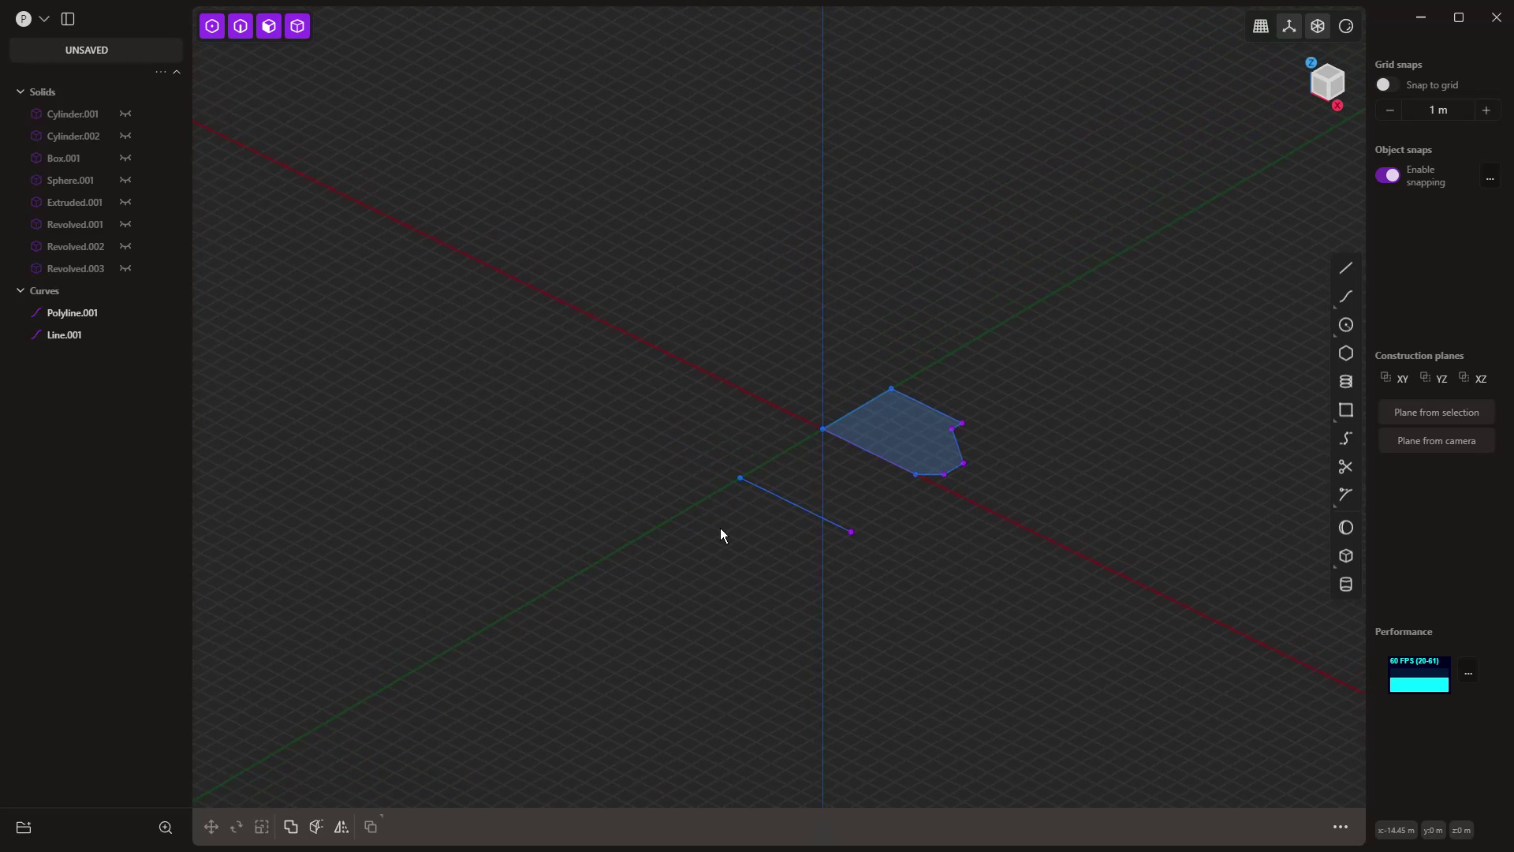
left_click(853, 447)
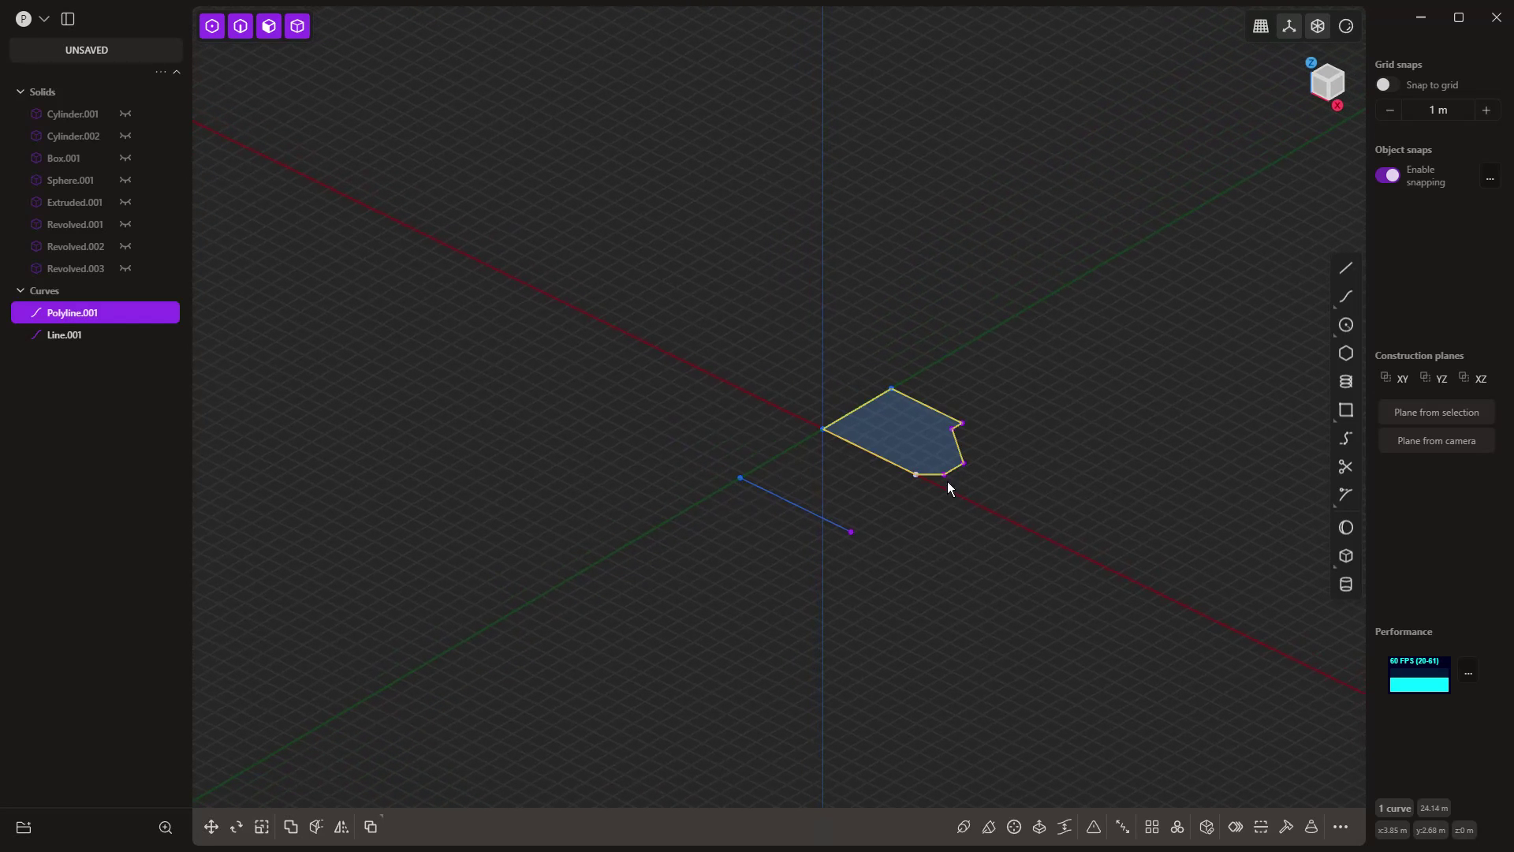
key("shift+d")
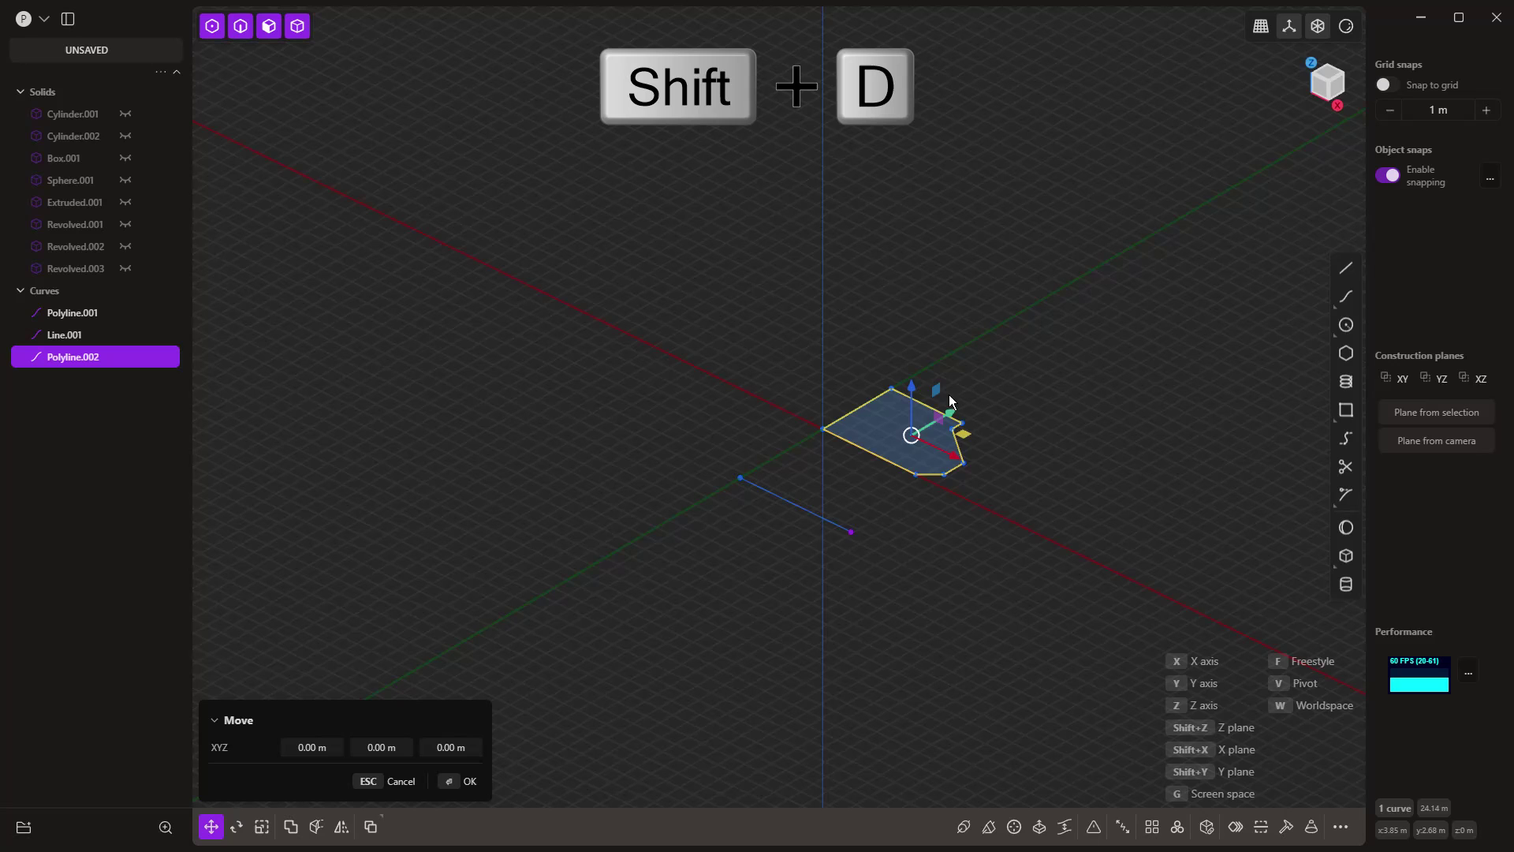
left_click(977, 276)
key("s")
key("s")
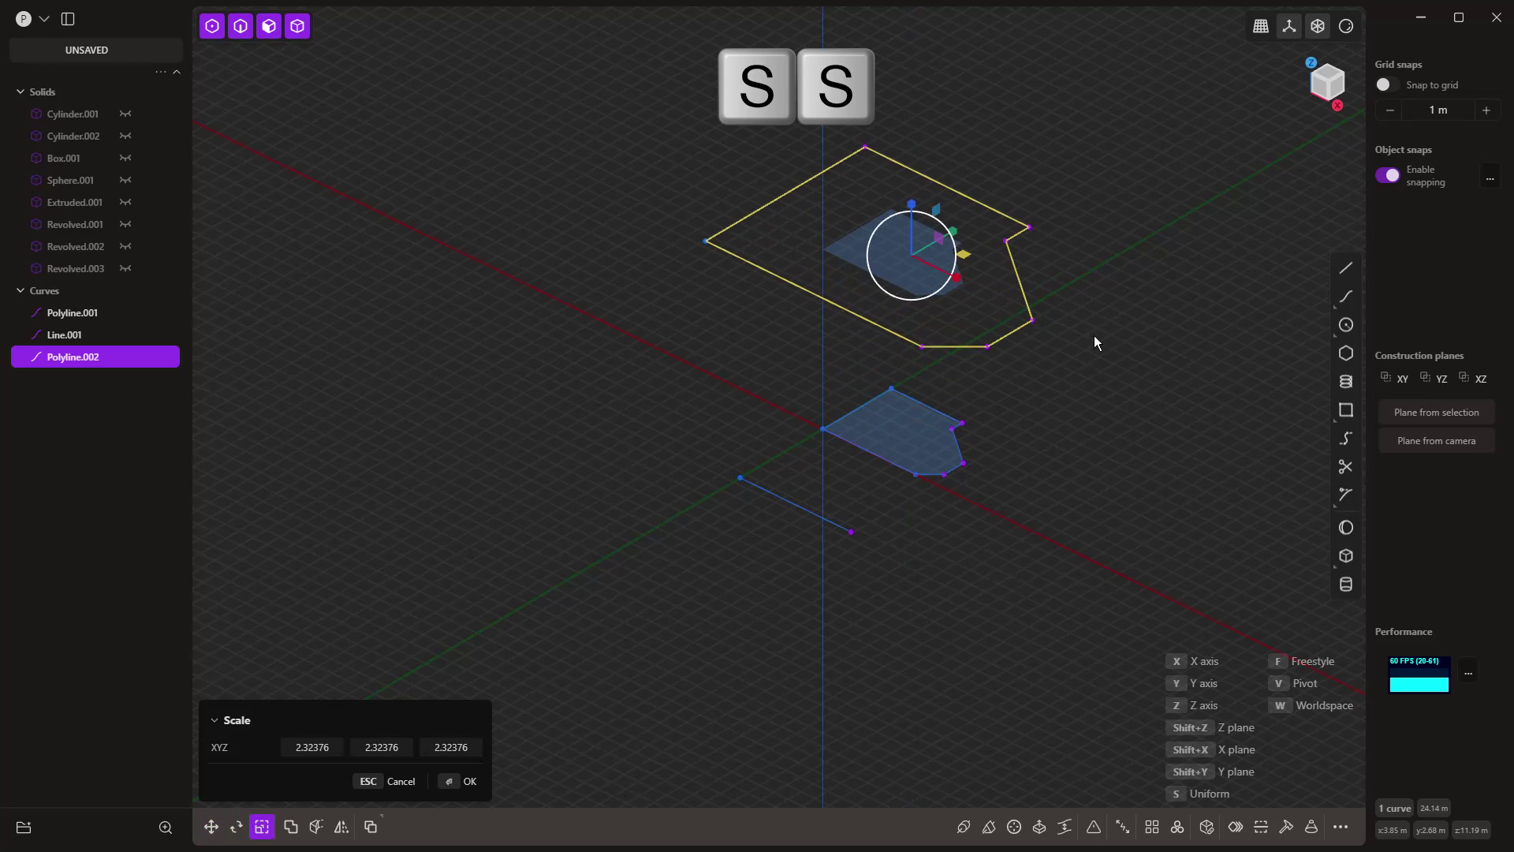
left_click(1095, 342)
- Duplicate the original polygon curve about 7.4 m below itself and scale the copy uniformly by about 1.6
left_click(899, 470)
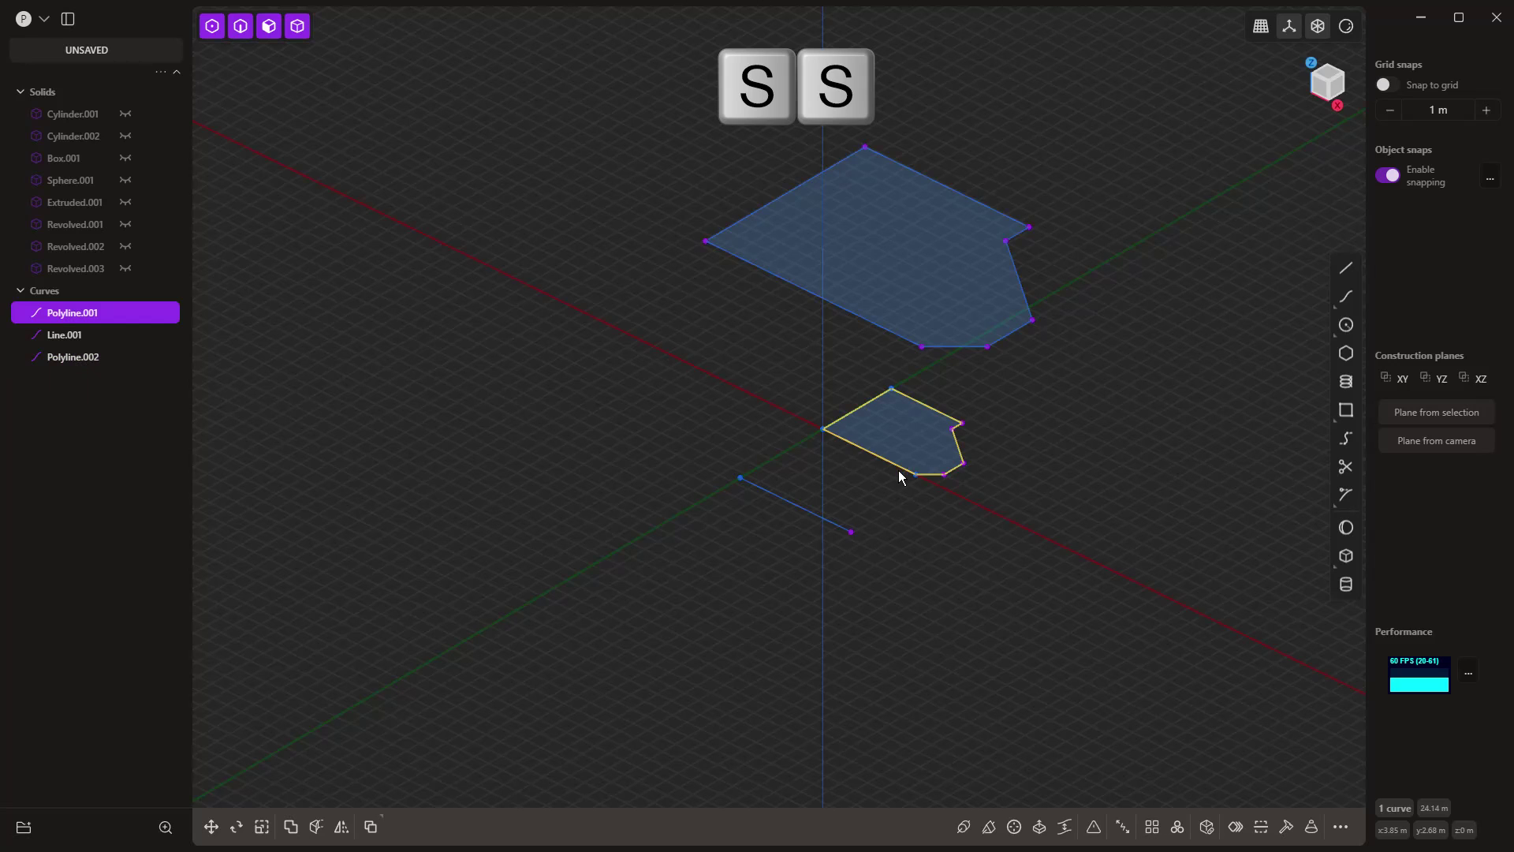
key("shift+d")
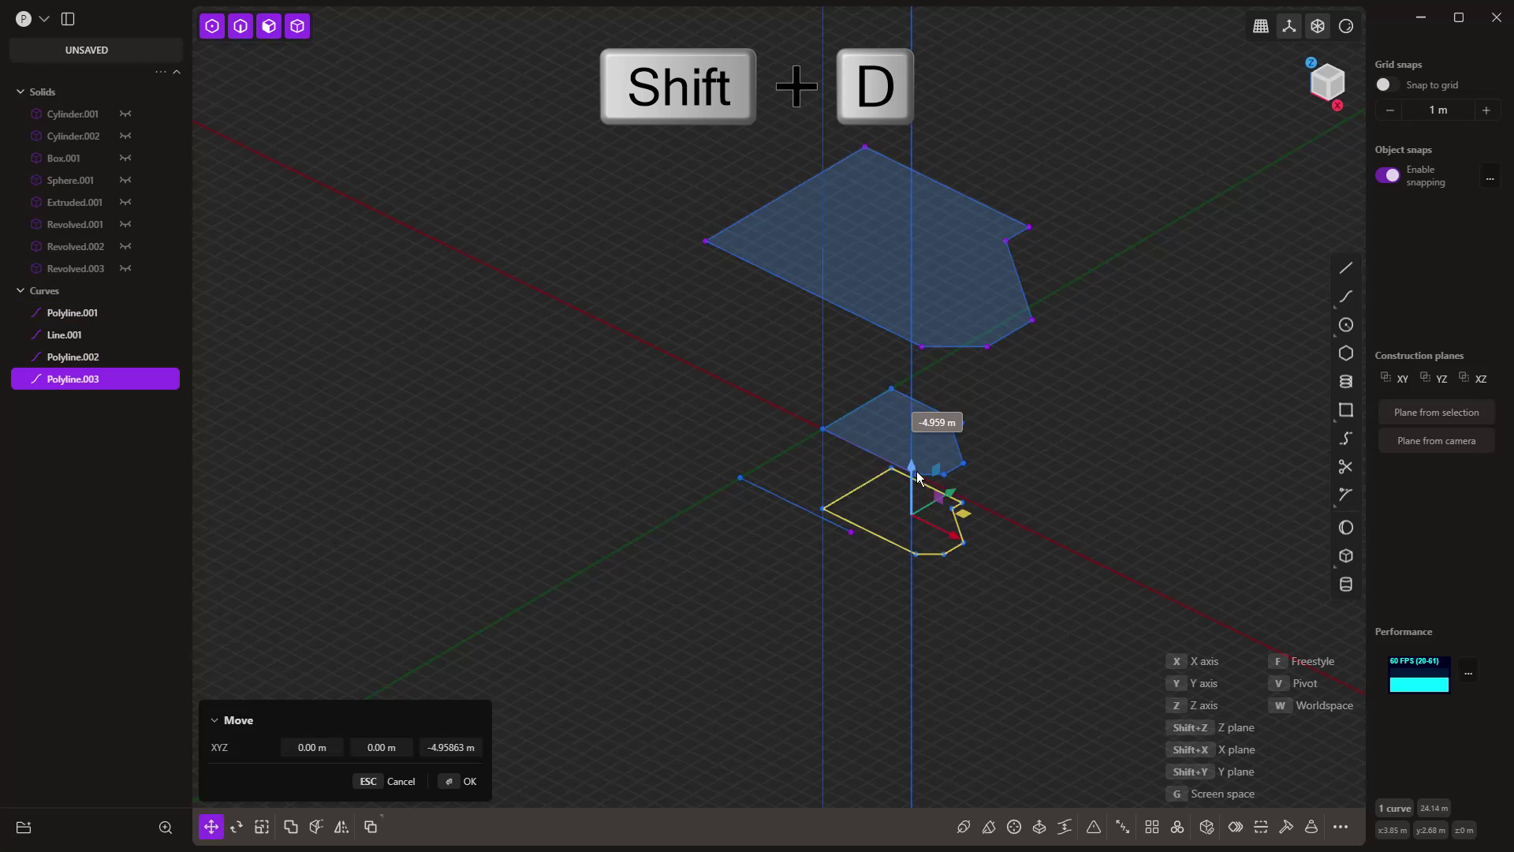
left_click(972, 558)
key("s")
key("s")
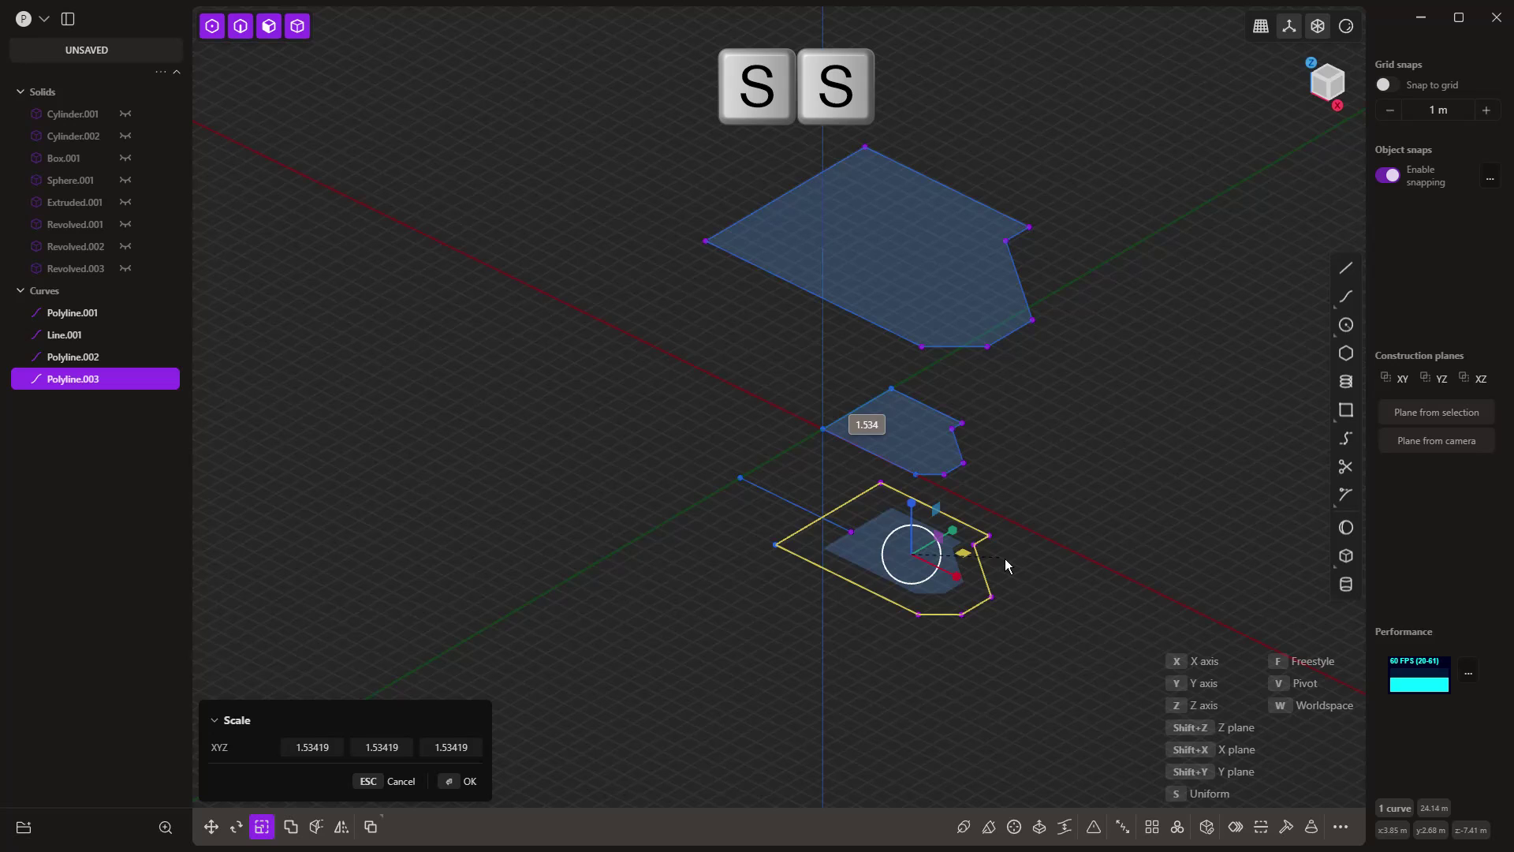
left_click(1005, 558)
- Tilt the lowest polygon curve about 12.4° around the X axis
key("r")
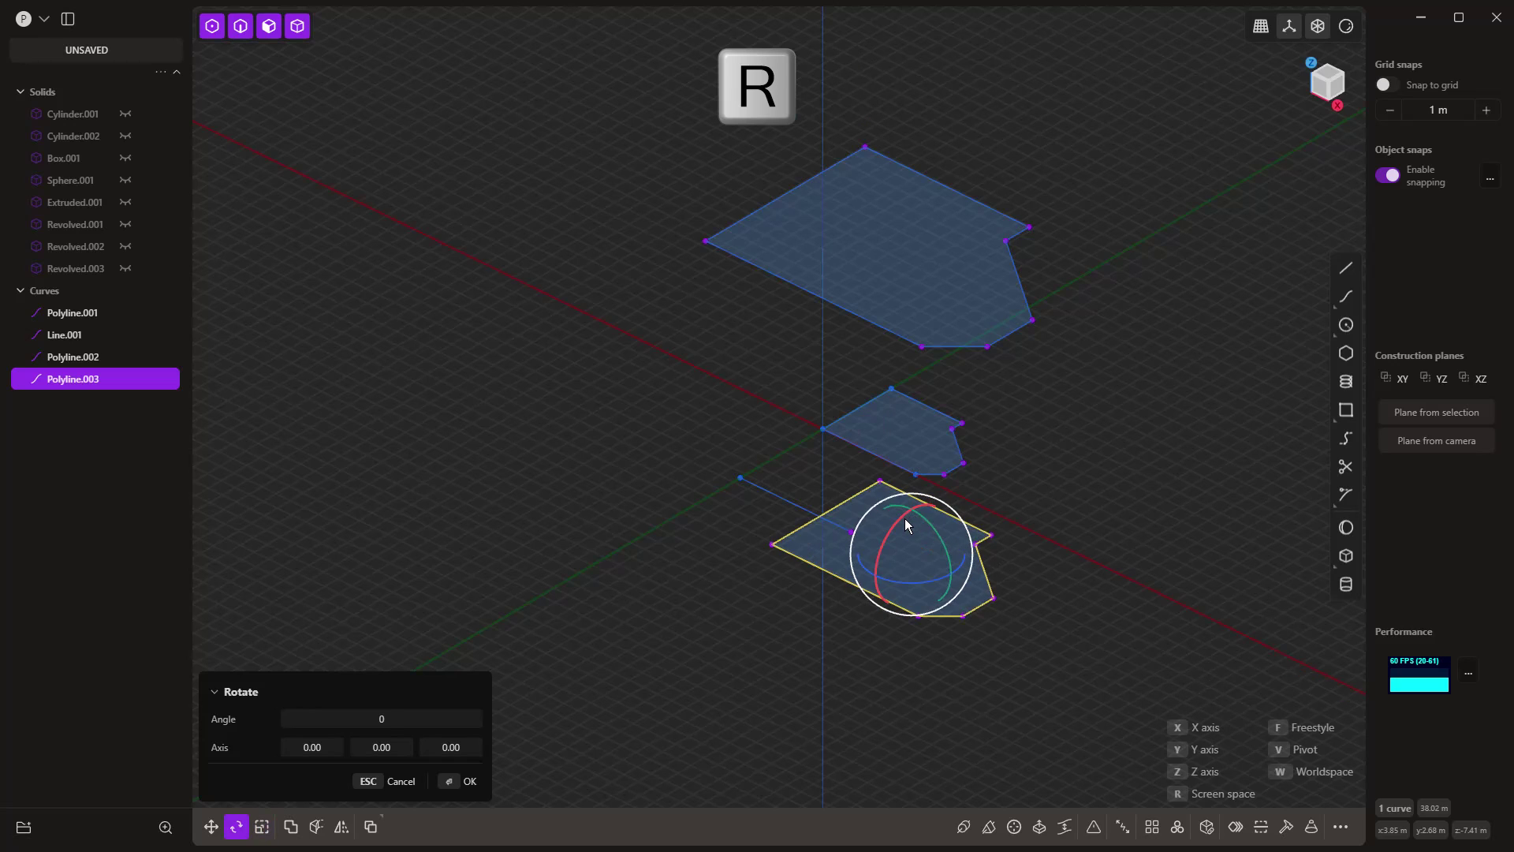
left_click_drag(905, 518, 980, 548)
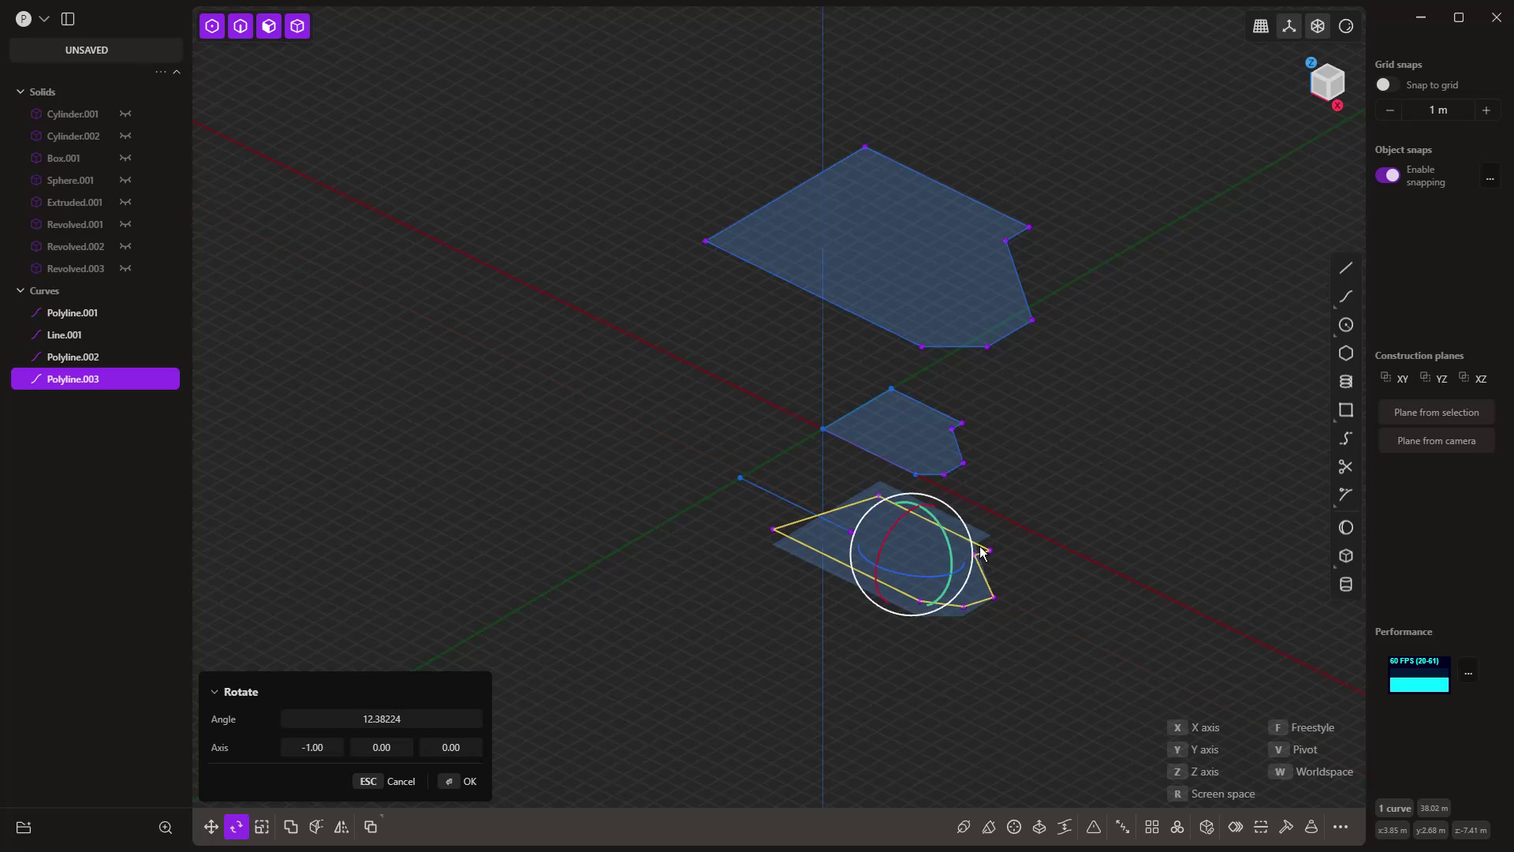
left_click(1061, 565)
left_click(1047, 604)
left_click(920, 555)
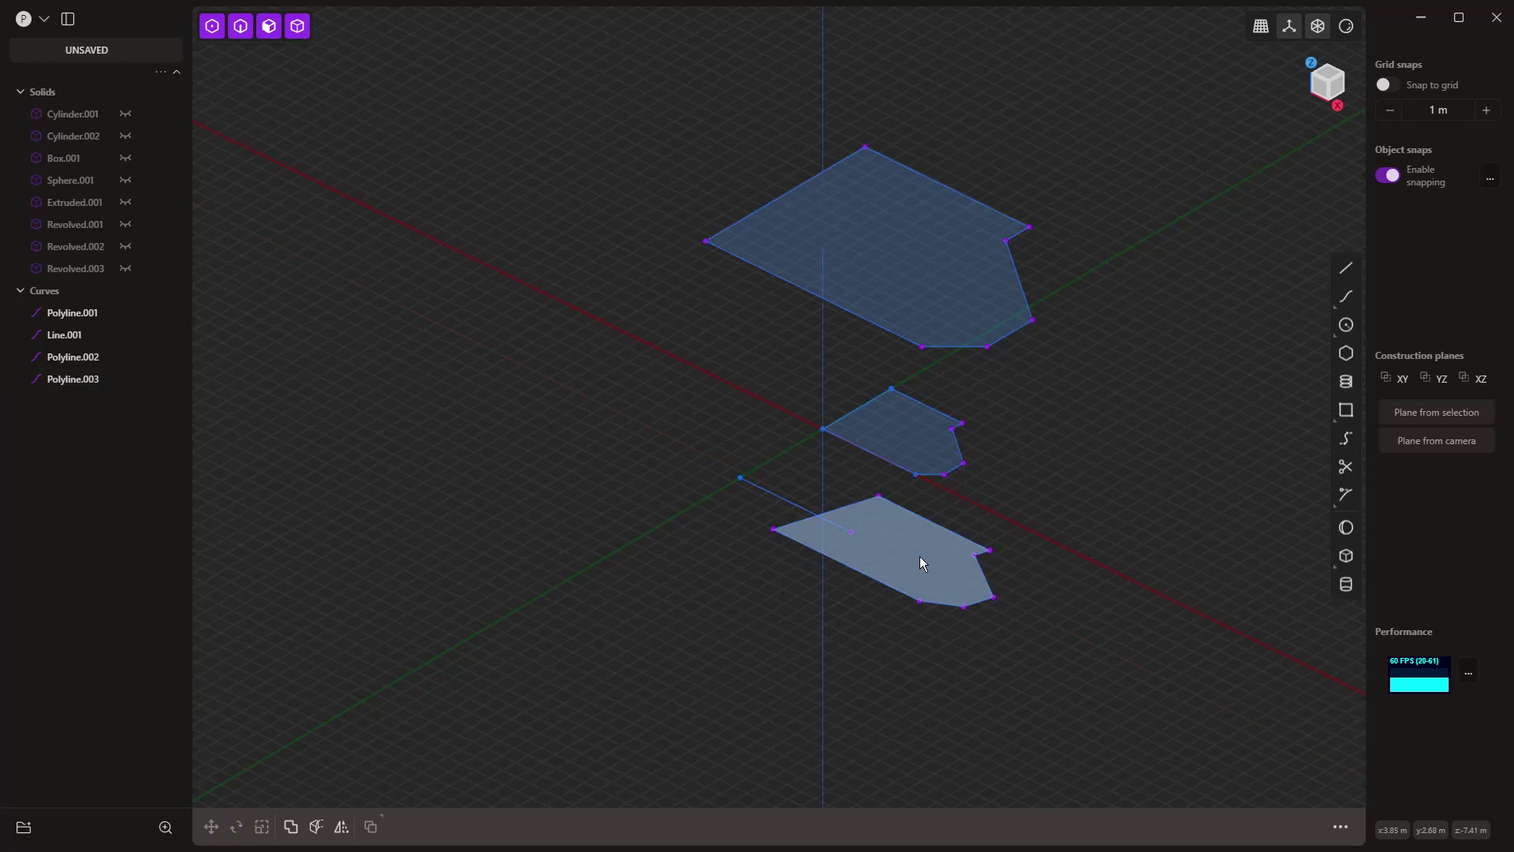
key("e")
left_click(921, 429)
left_click(926, 299)
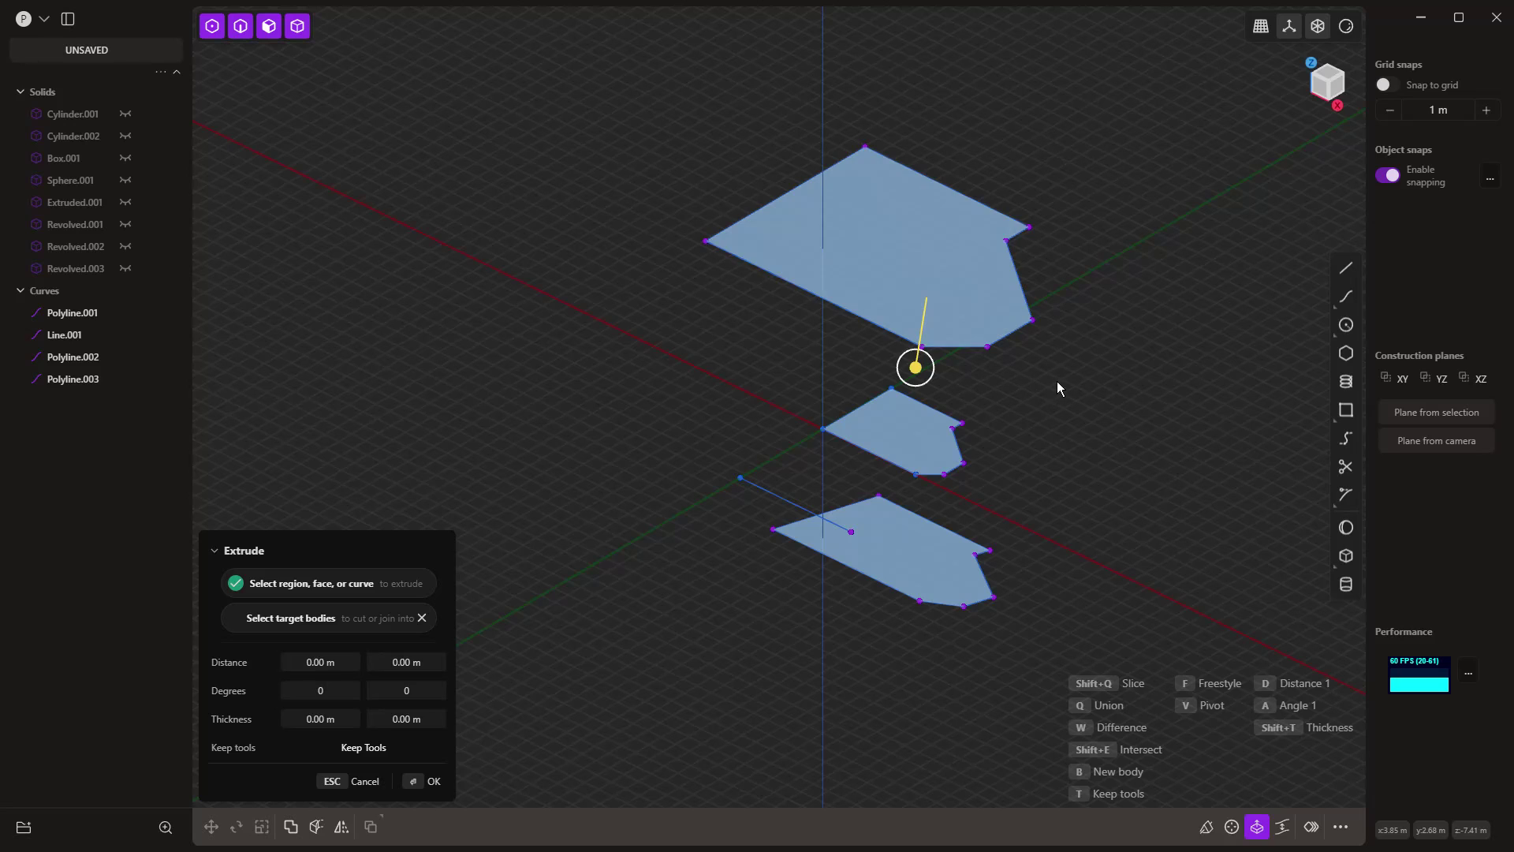
key("l")
key("Escape")
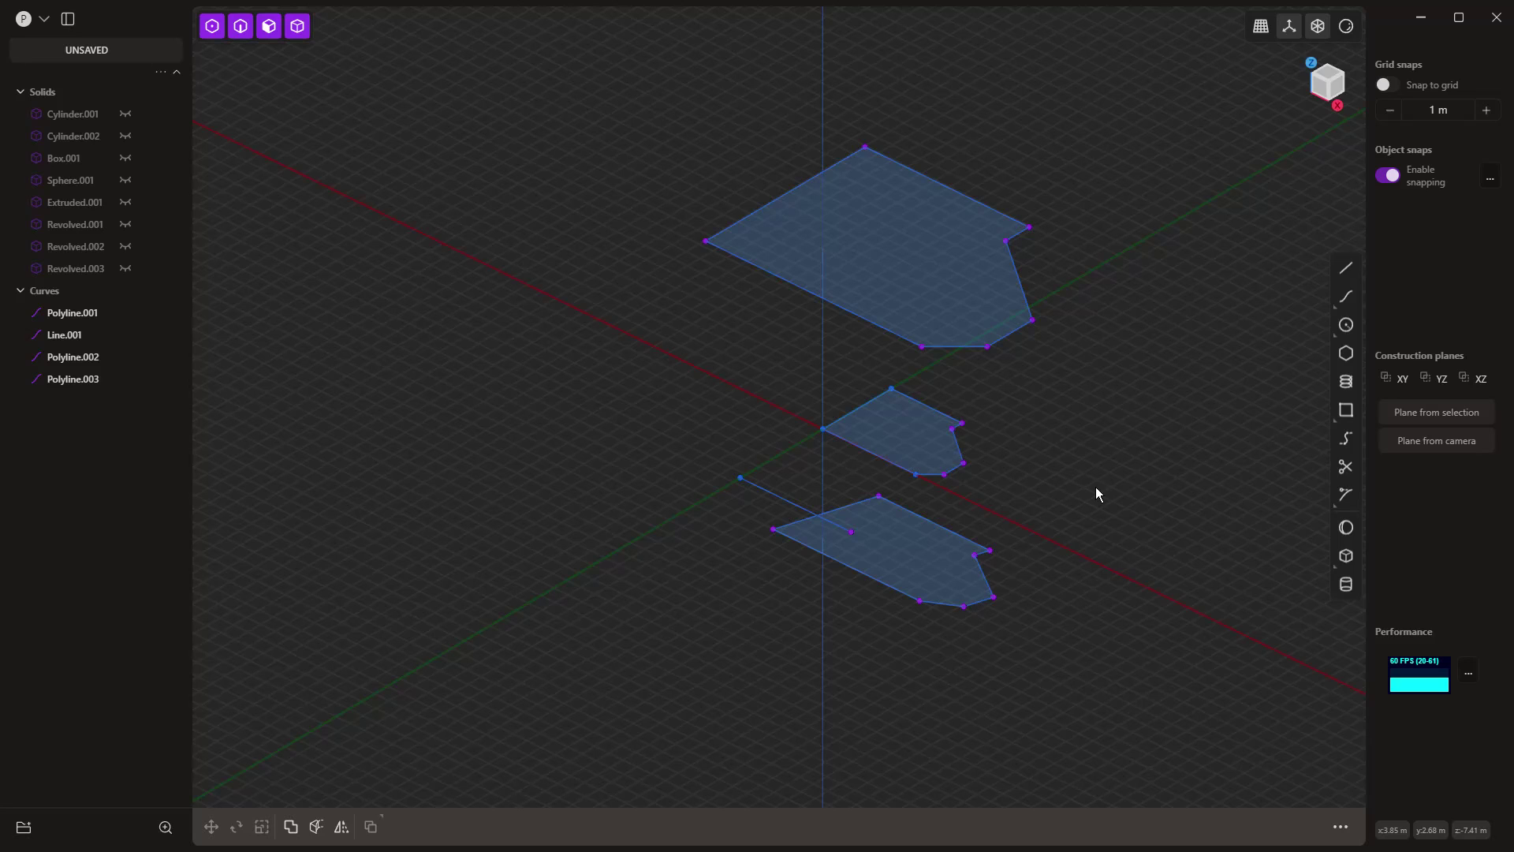
- Search the available commands for Loft
type("f")
type("lo")
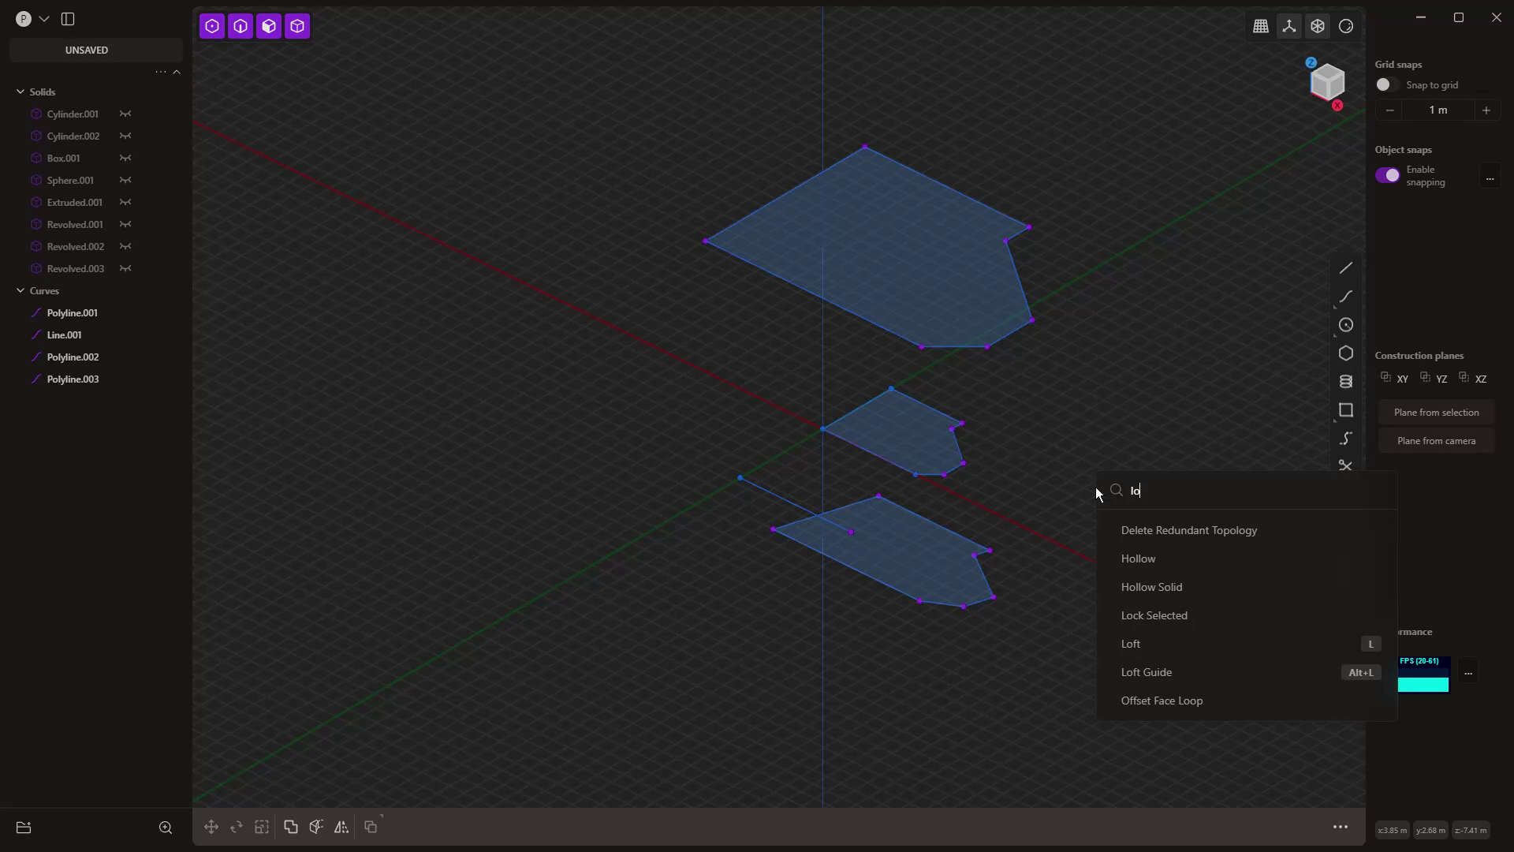
type("g")
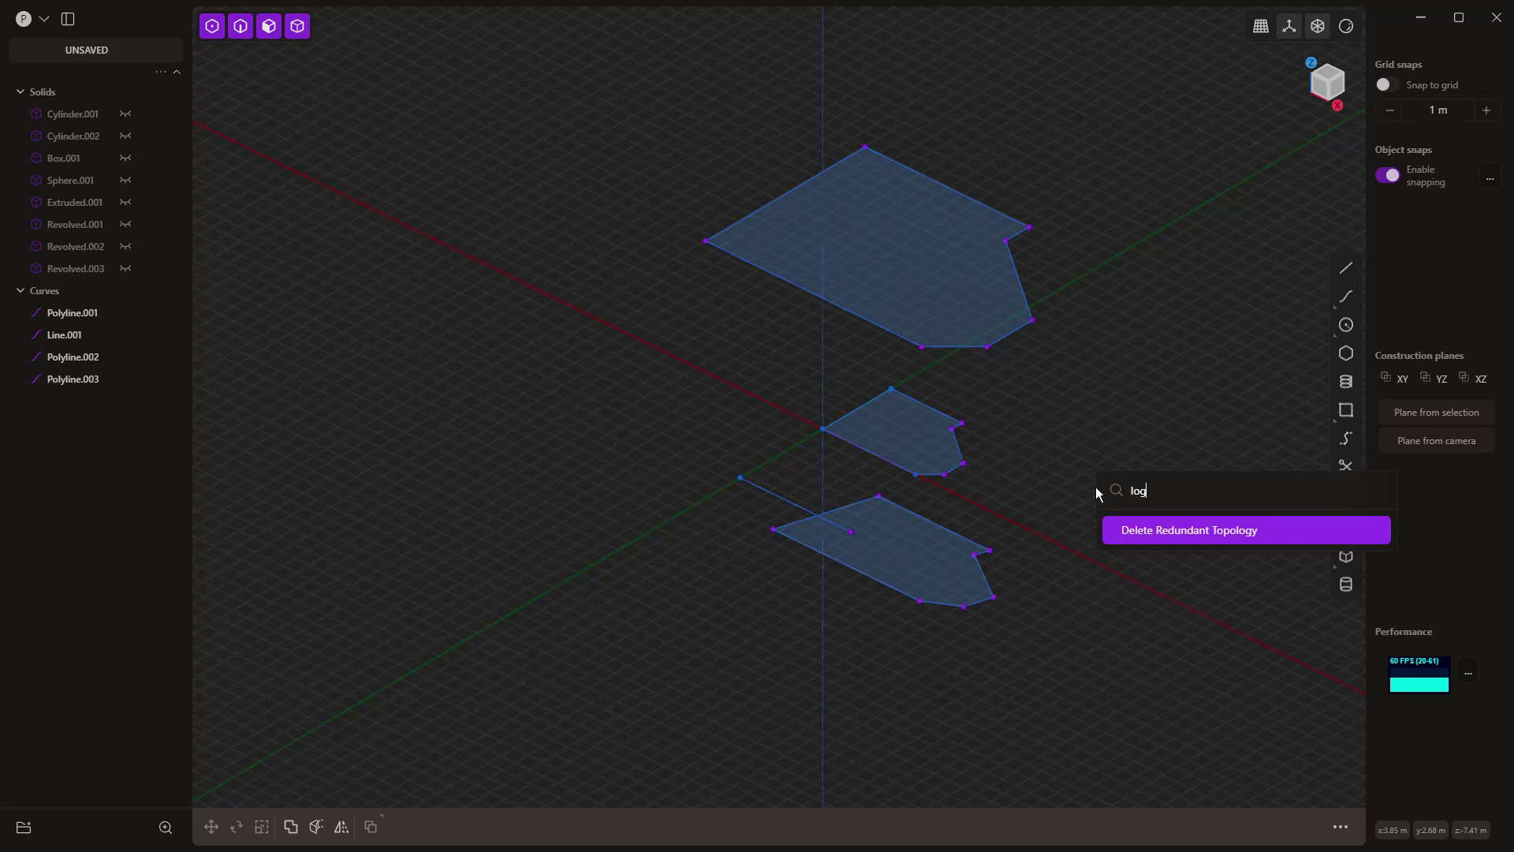
key("BackSpace")
type("f")
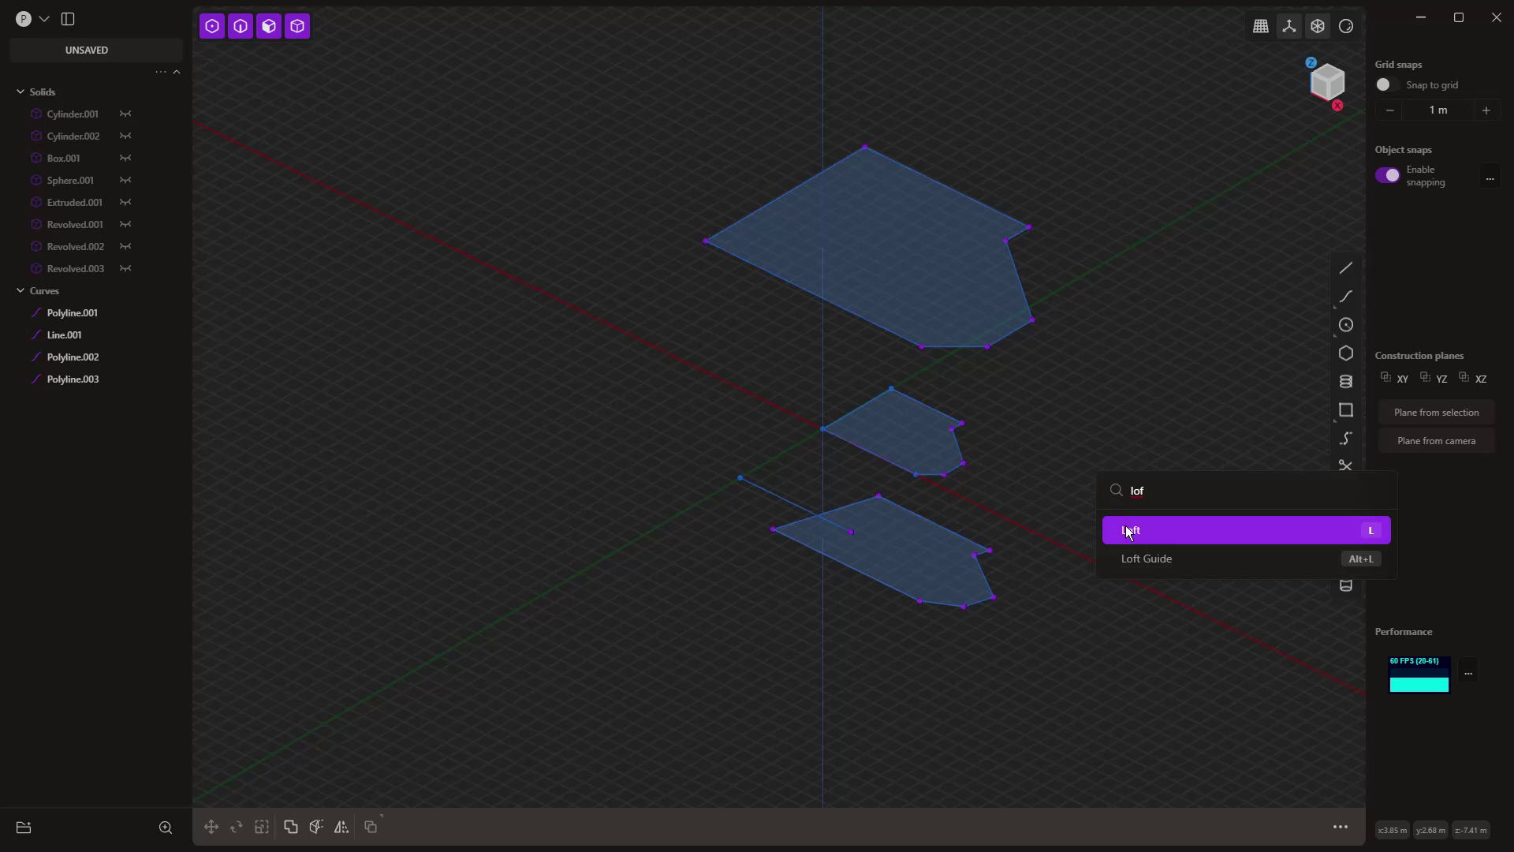
- Loft a solid through the three closed polygon regions, from the lowest to the highest, and hide it
left_click(902, 557)
key("e")
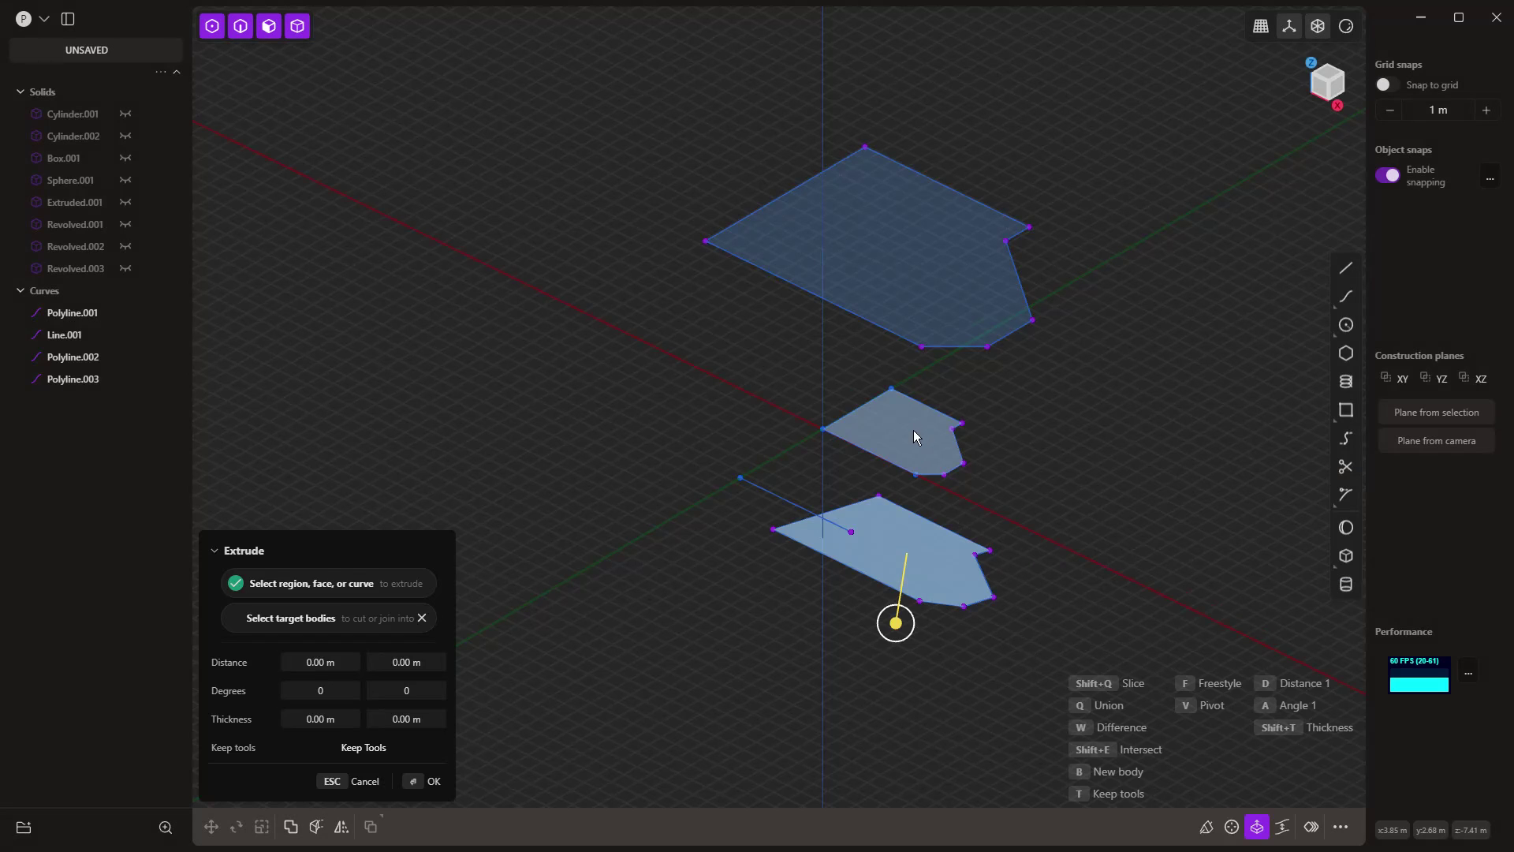
left_click(913, 437)
left_click(945, 246)
key("shift+l")
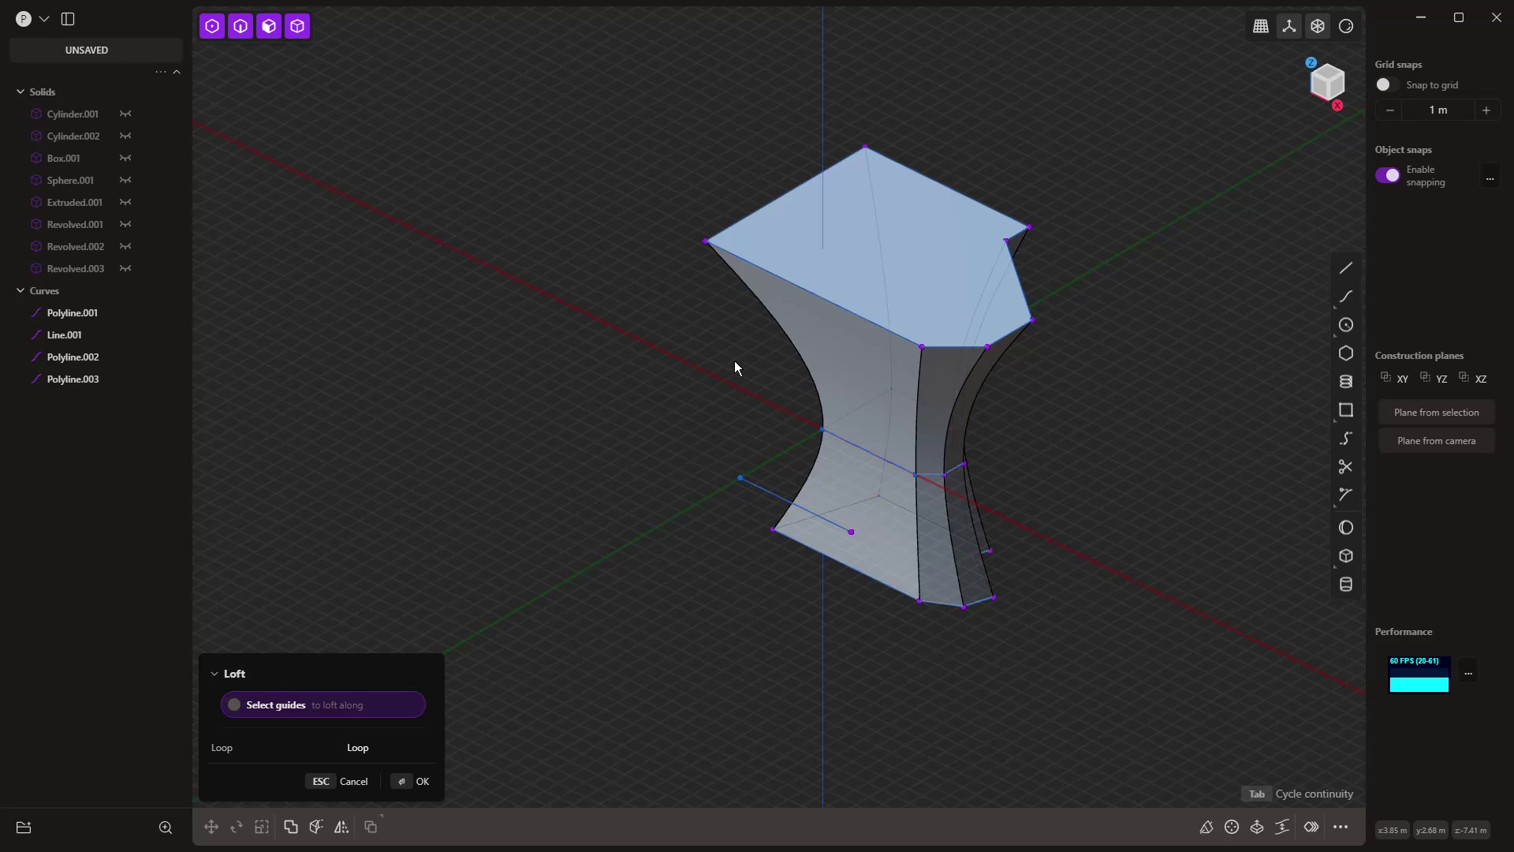
key("Return")
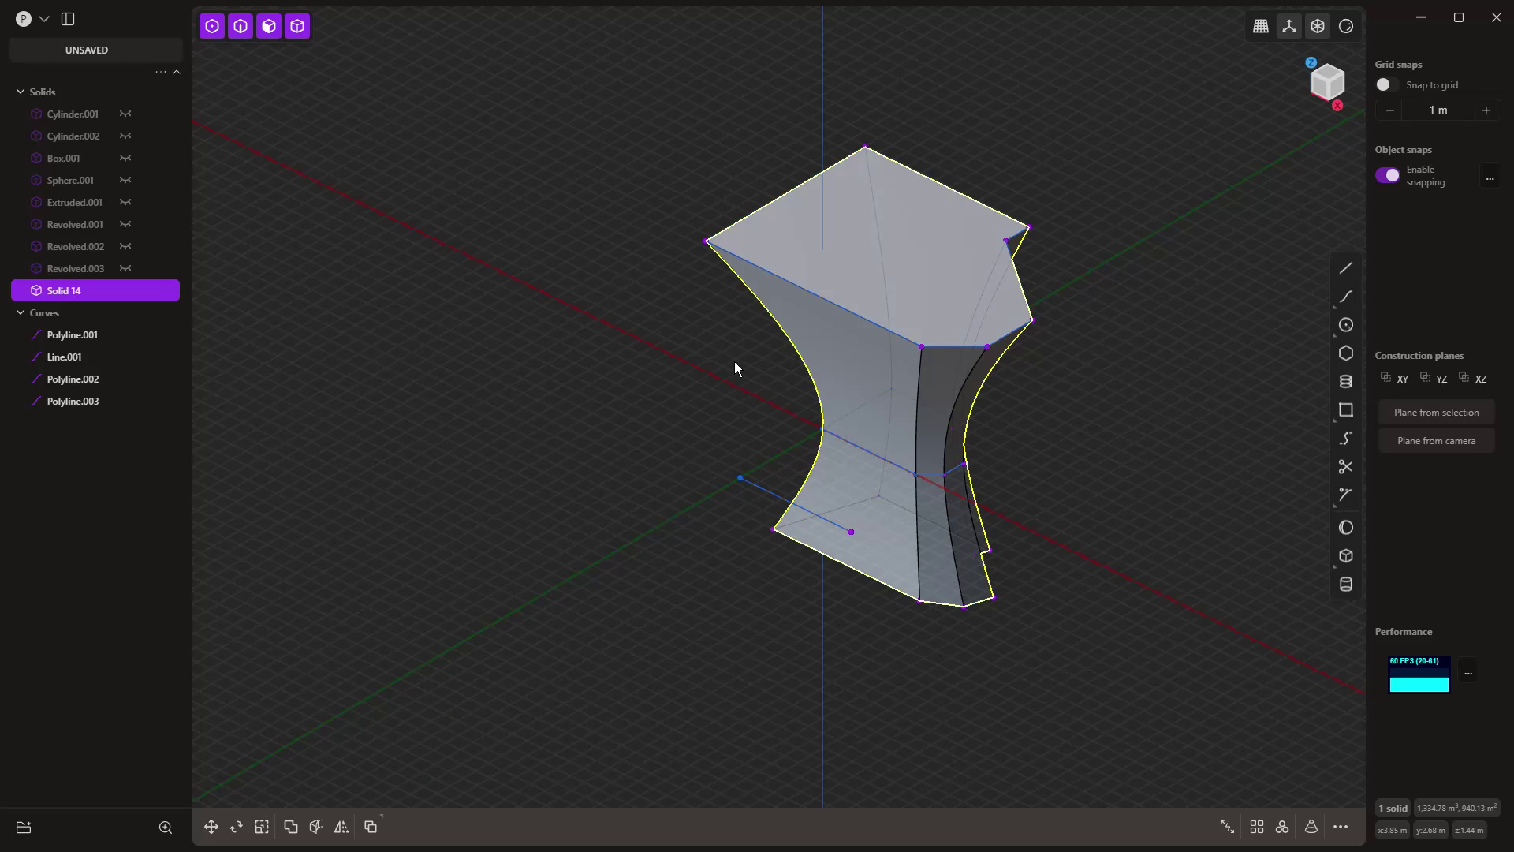
left_click(125, 290)
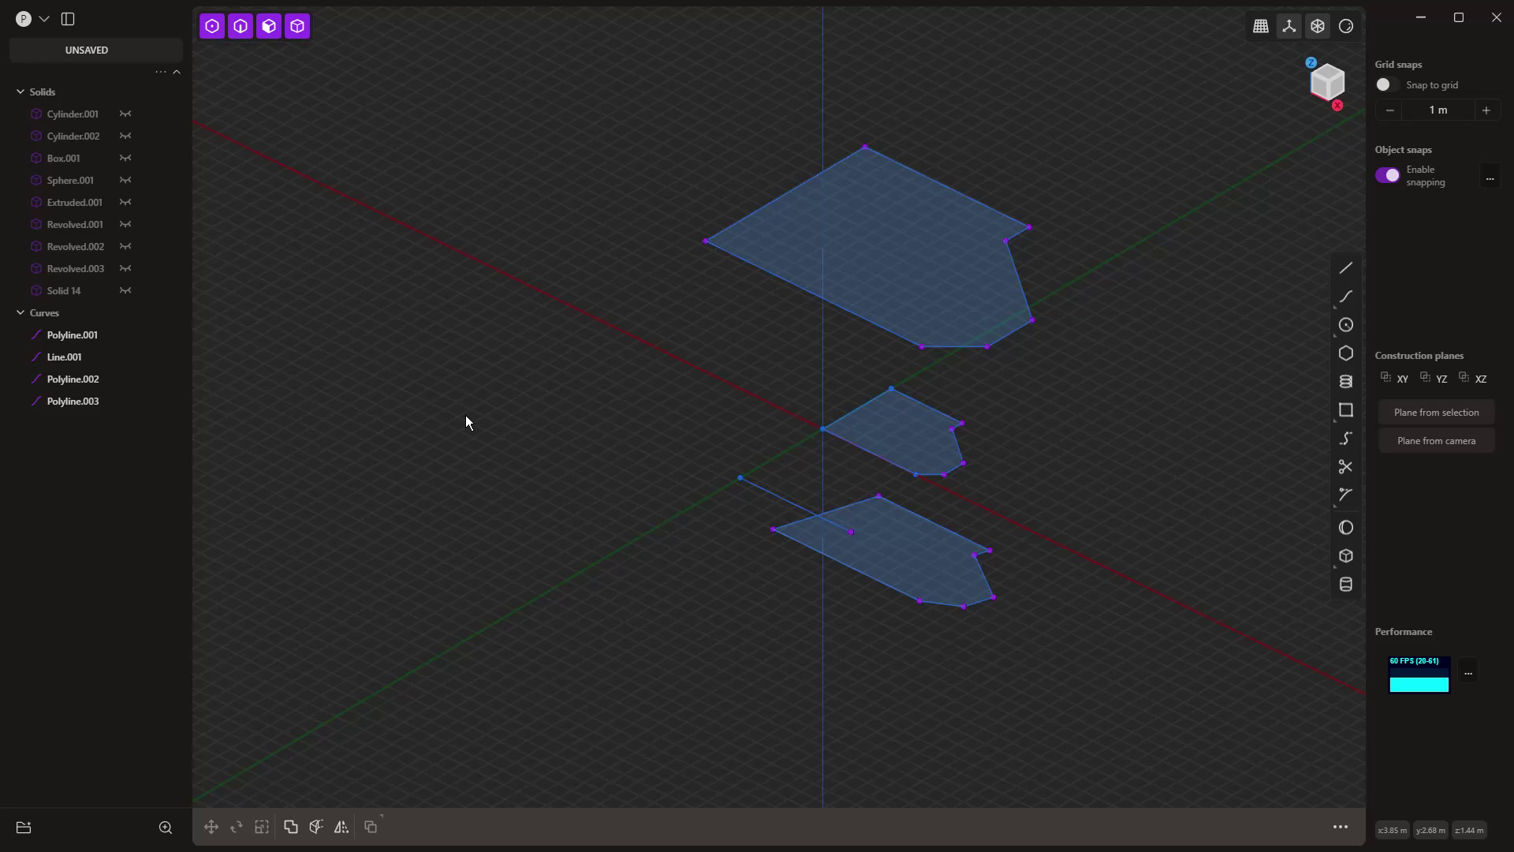
- Draw a three-point curve about 23 m long in the front view, starting on the X axis and arching upward away from the polygons
key("KP_1")
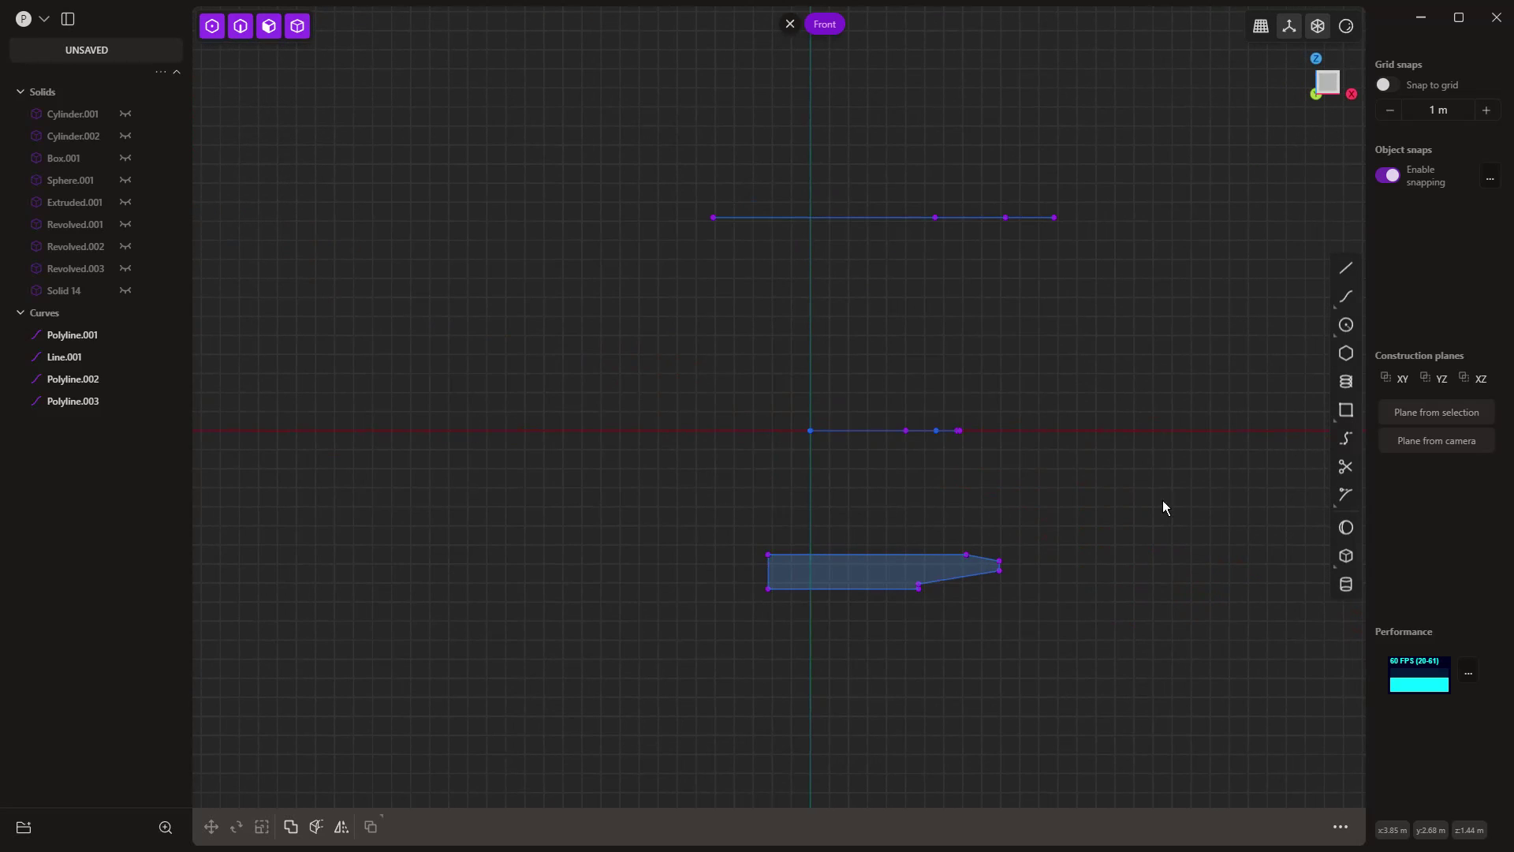
left_click(1346, 297)
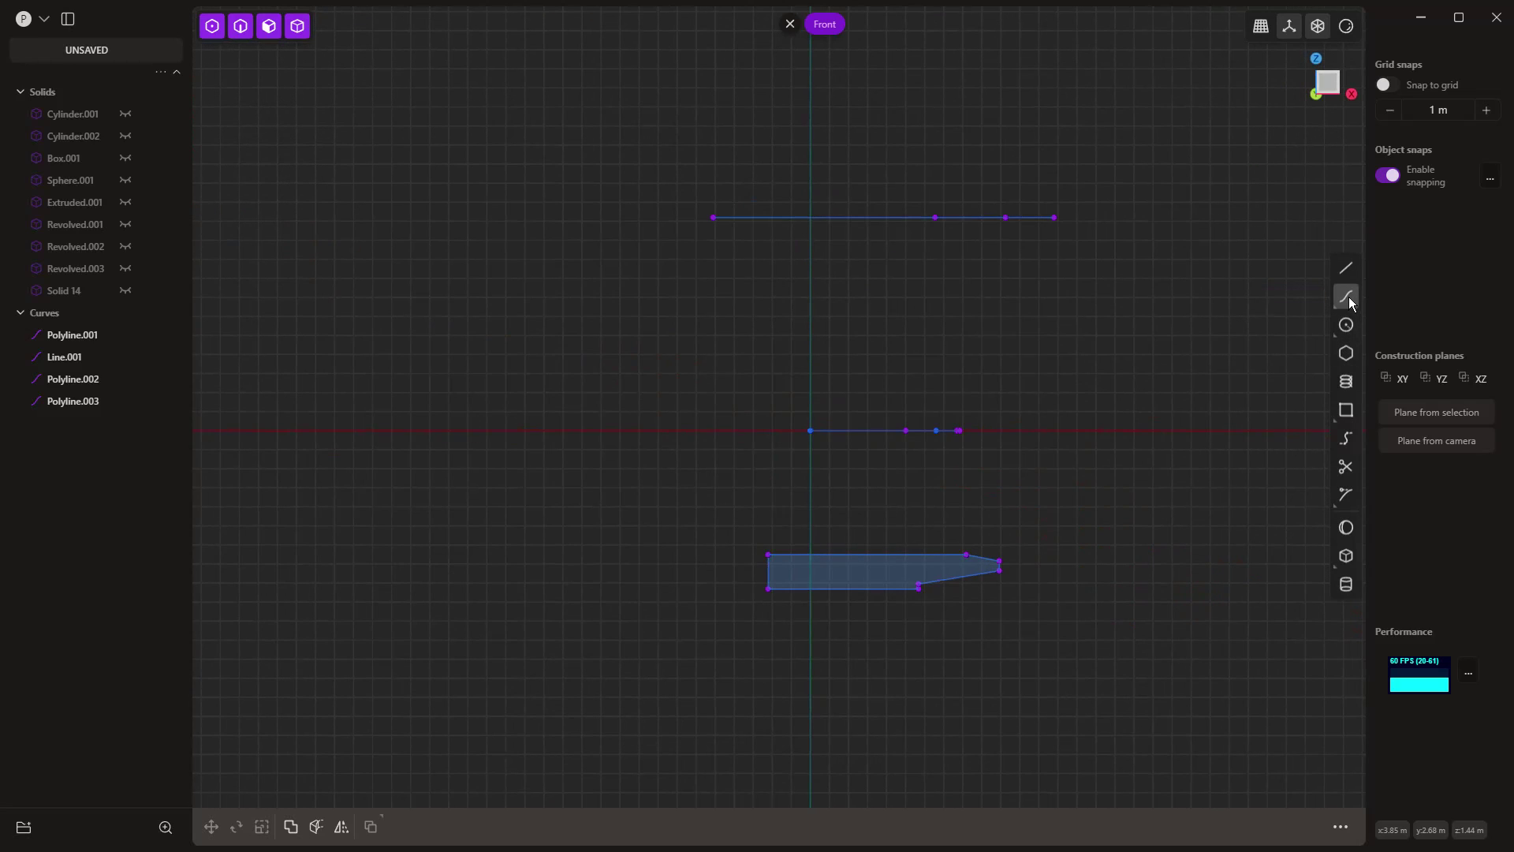
left_click(545, 431)
left_click(581, 271)
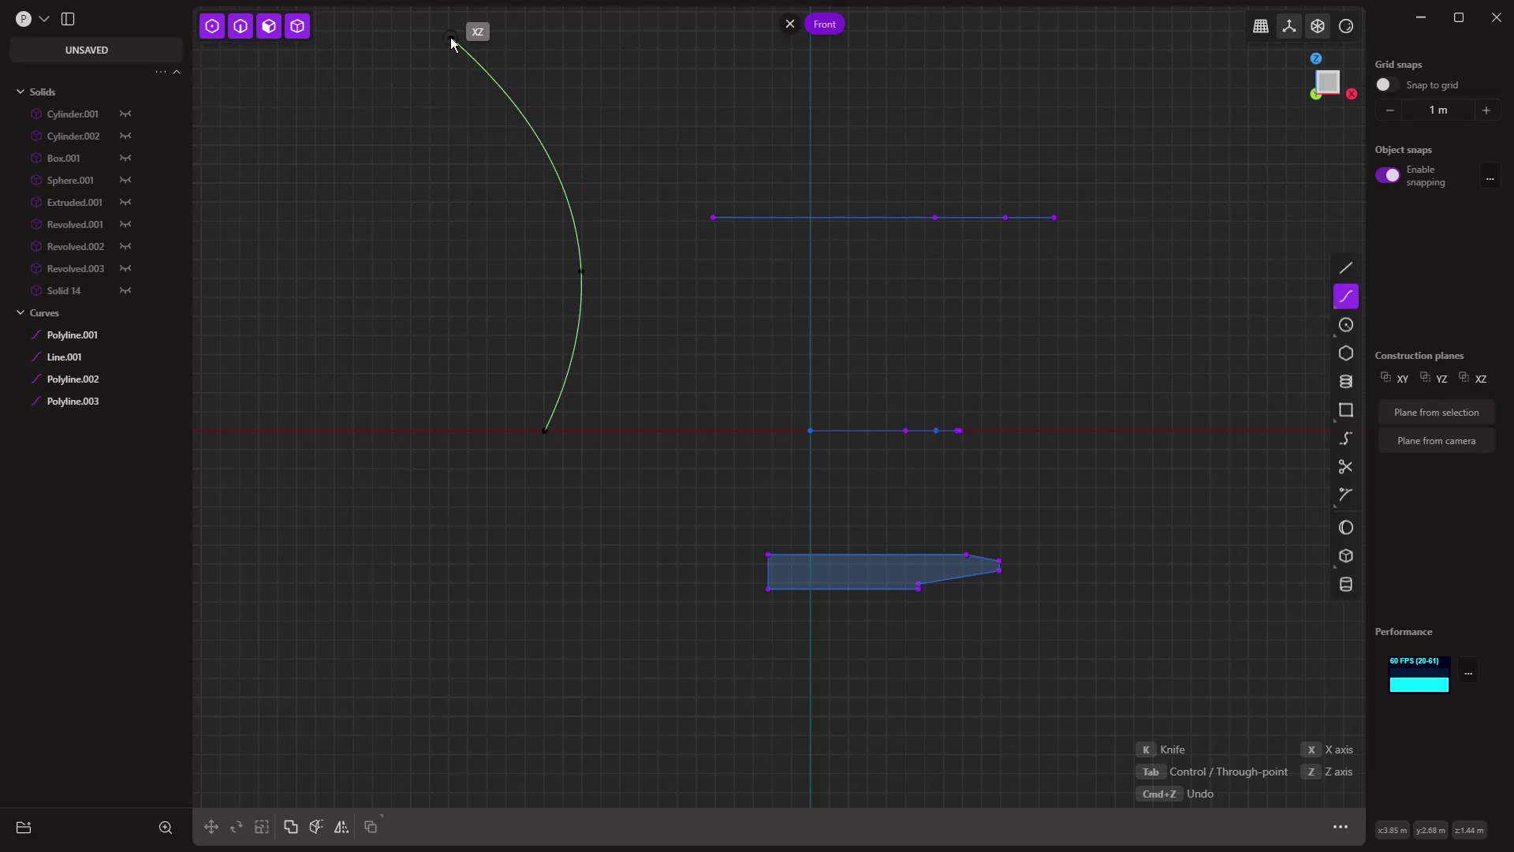
left_click(453, 40)
key("Return")
middle_click_drag(821, 446, 697, 475)
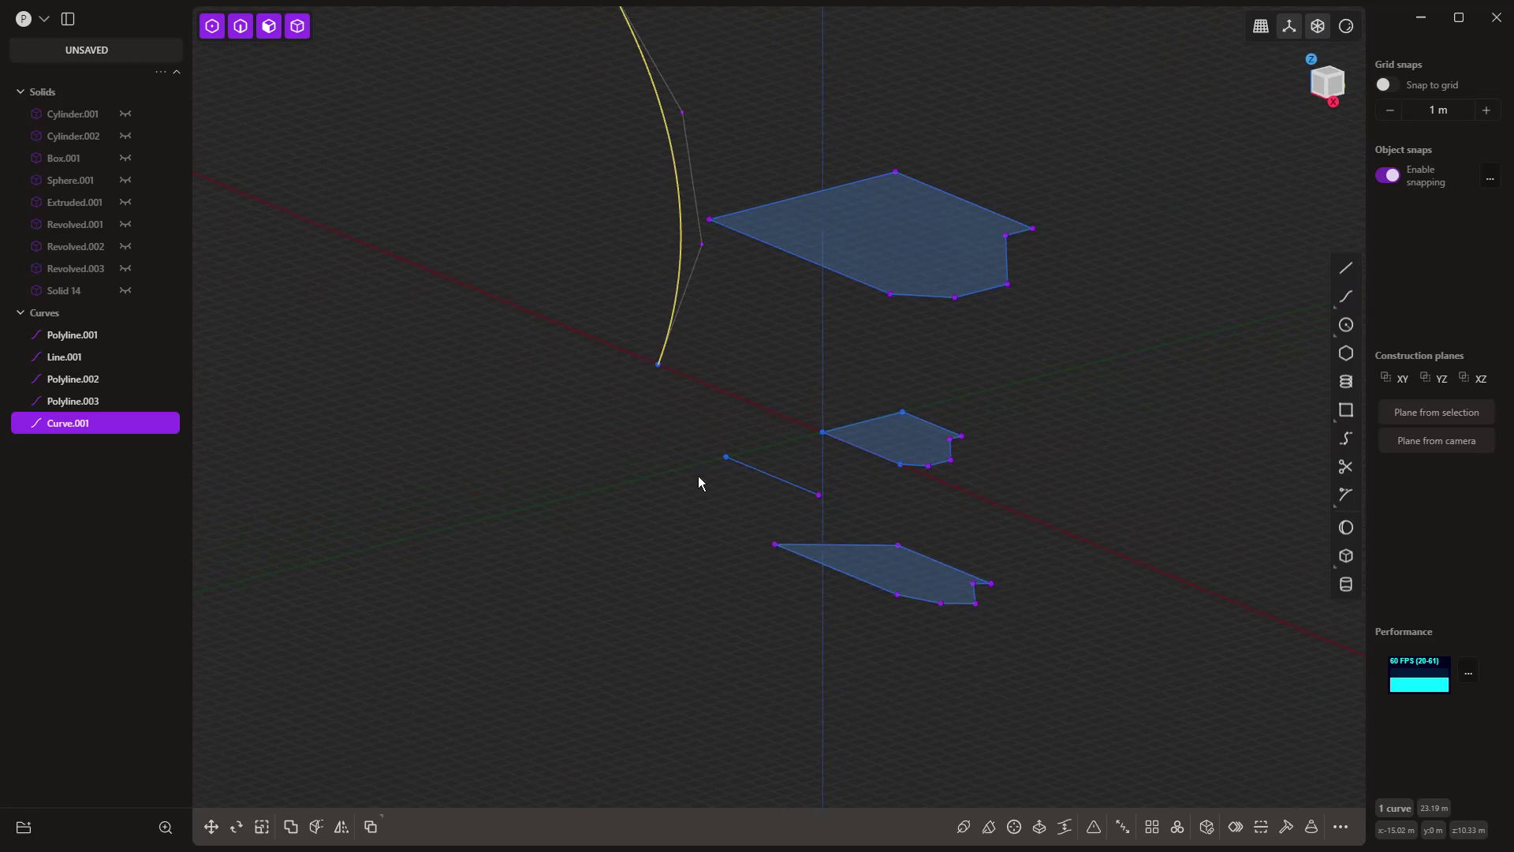
key("Escape")
- Sweep the small middle polygon region along the arched curve with zero twist and normal alignment, and hide the swept solid
left_click(883, 441)
key("e")
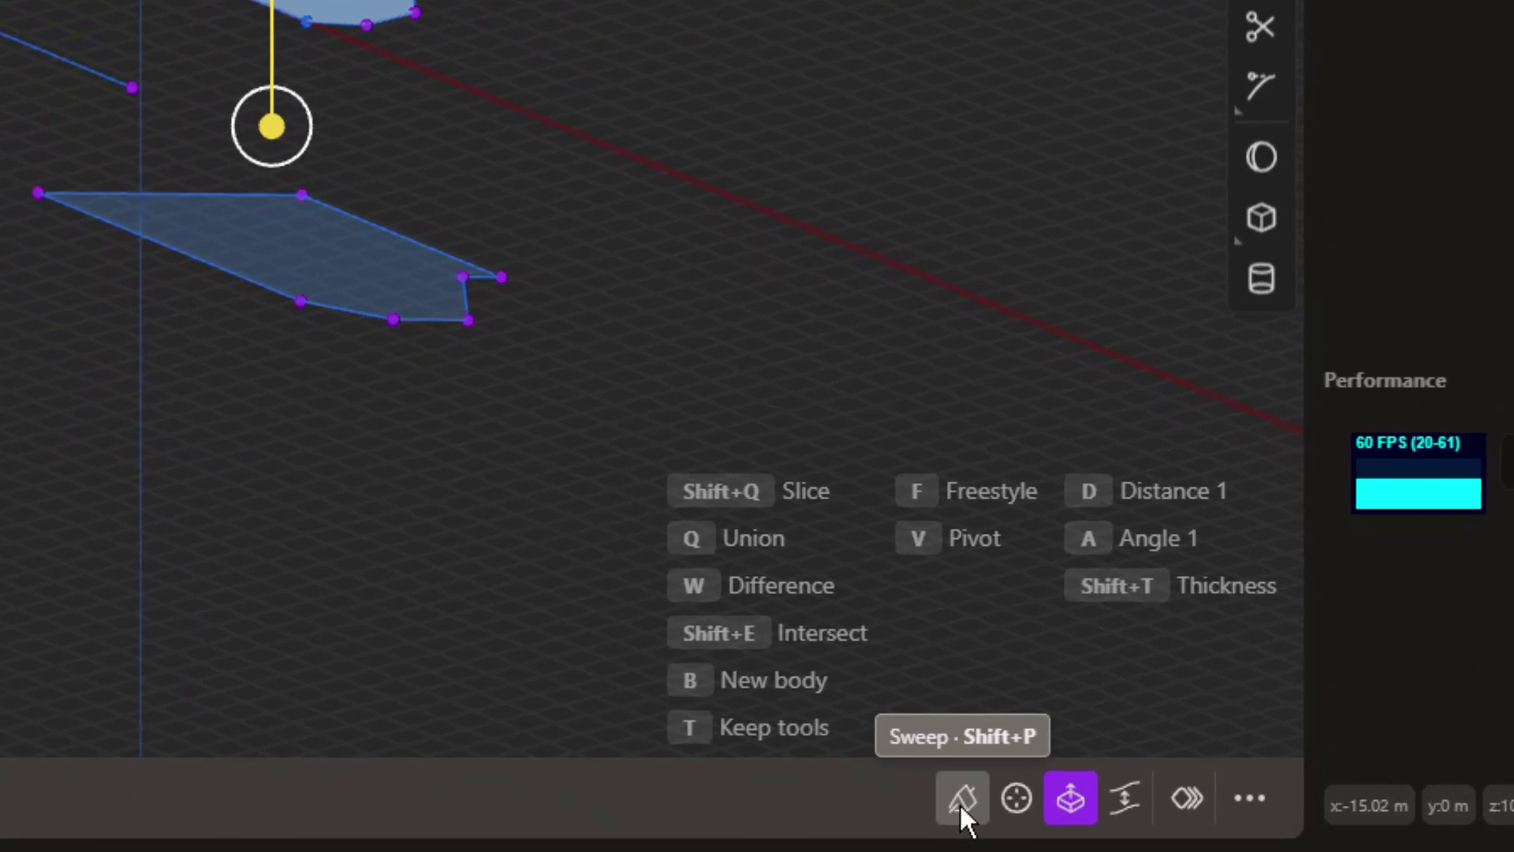
left_click(962, 798)
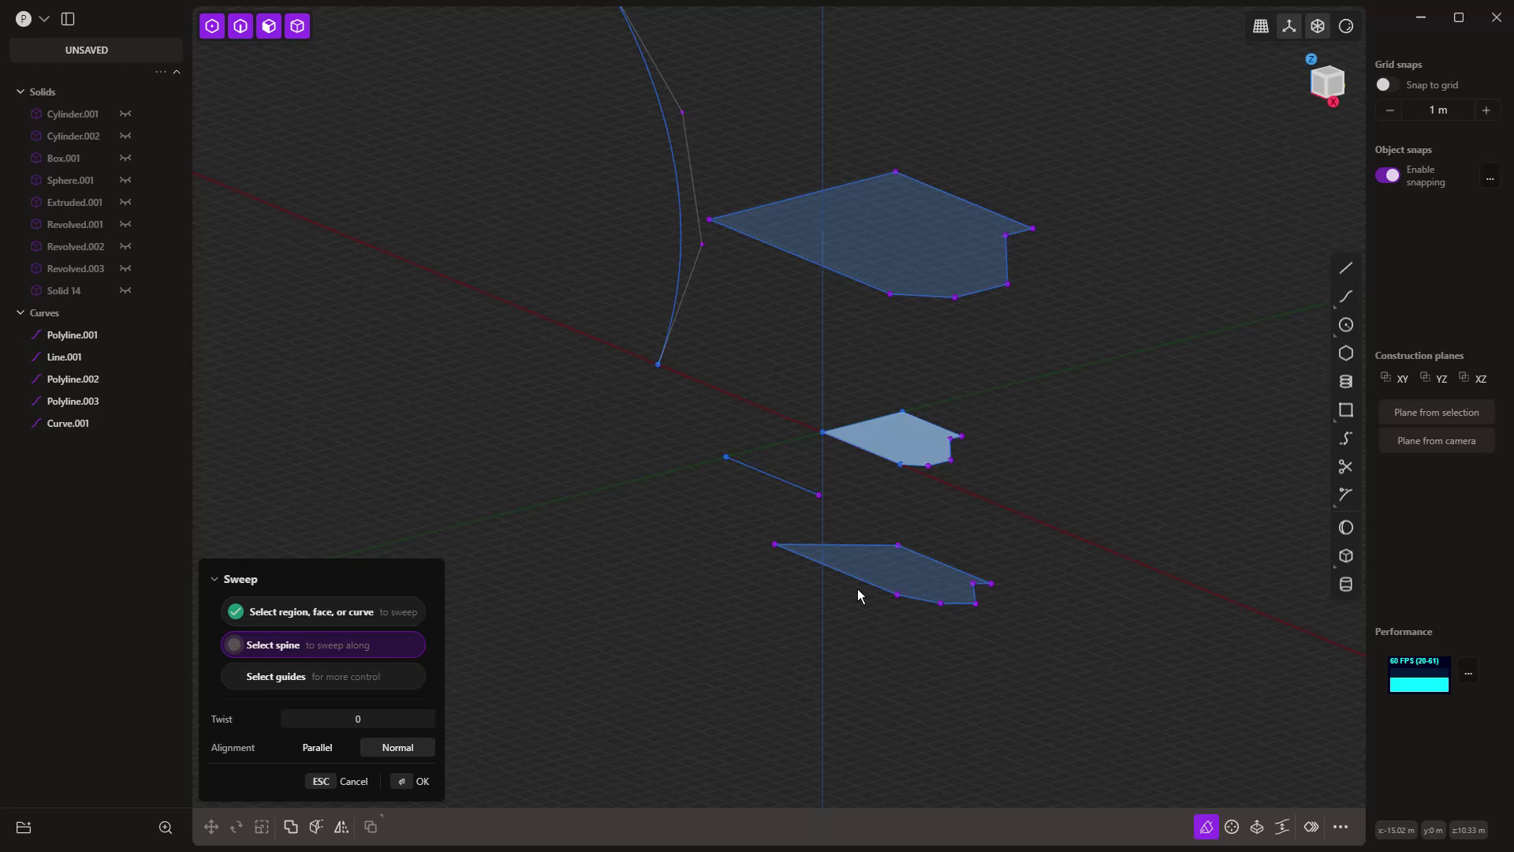
left_click(667, 341)
scroll(706, 537, "down", 5)
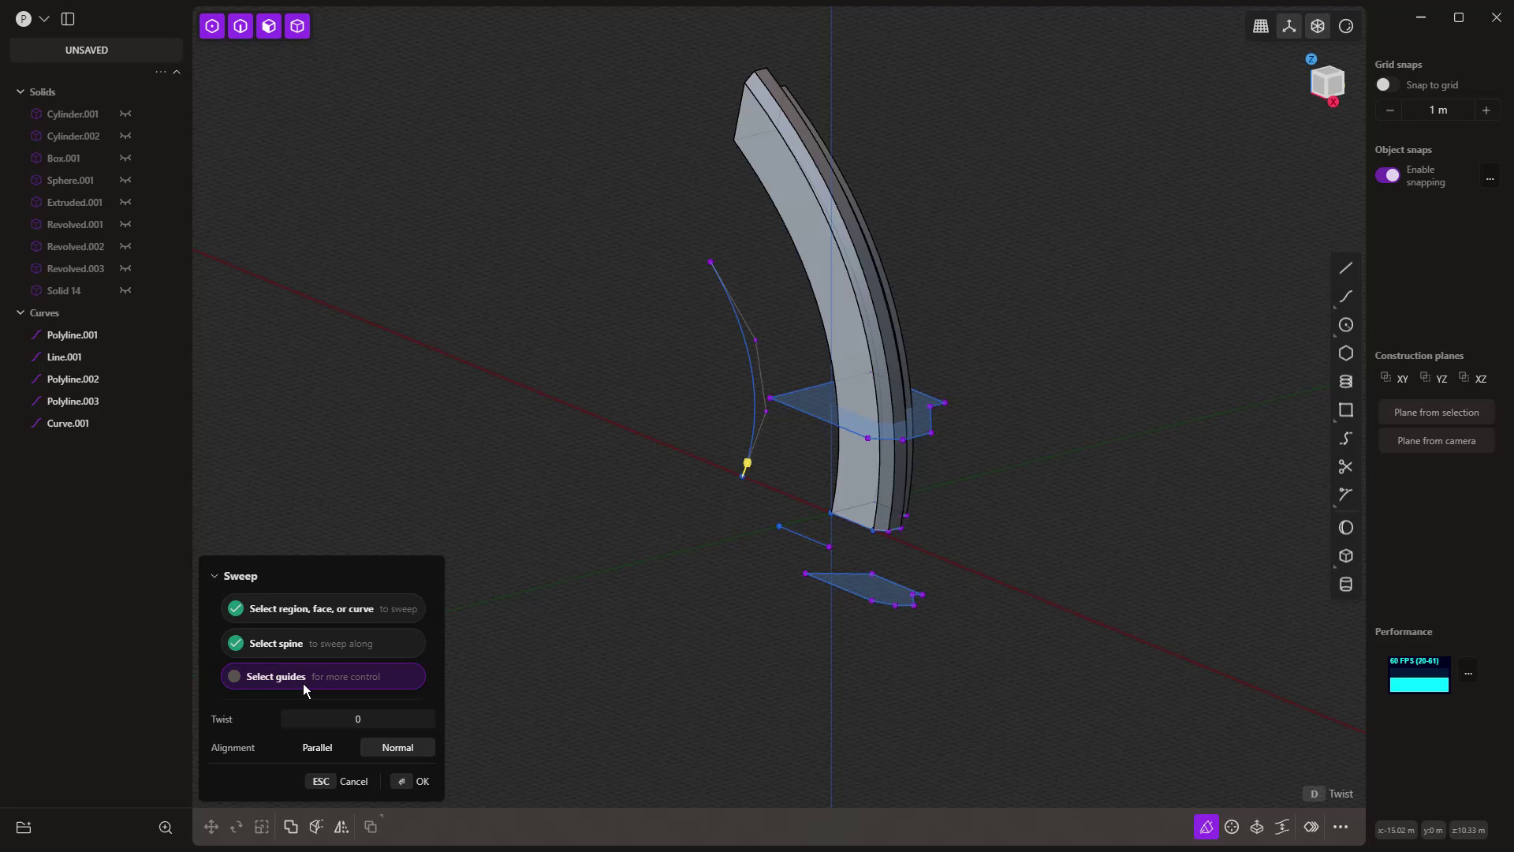
middle_click_drag(579, 683, 702, 665)
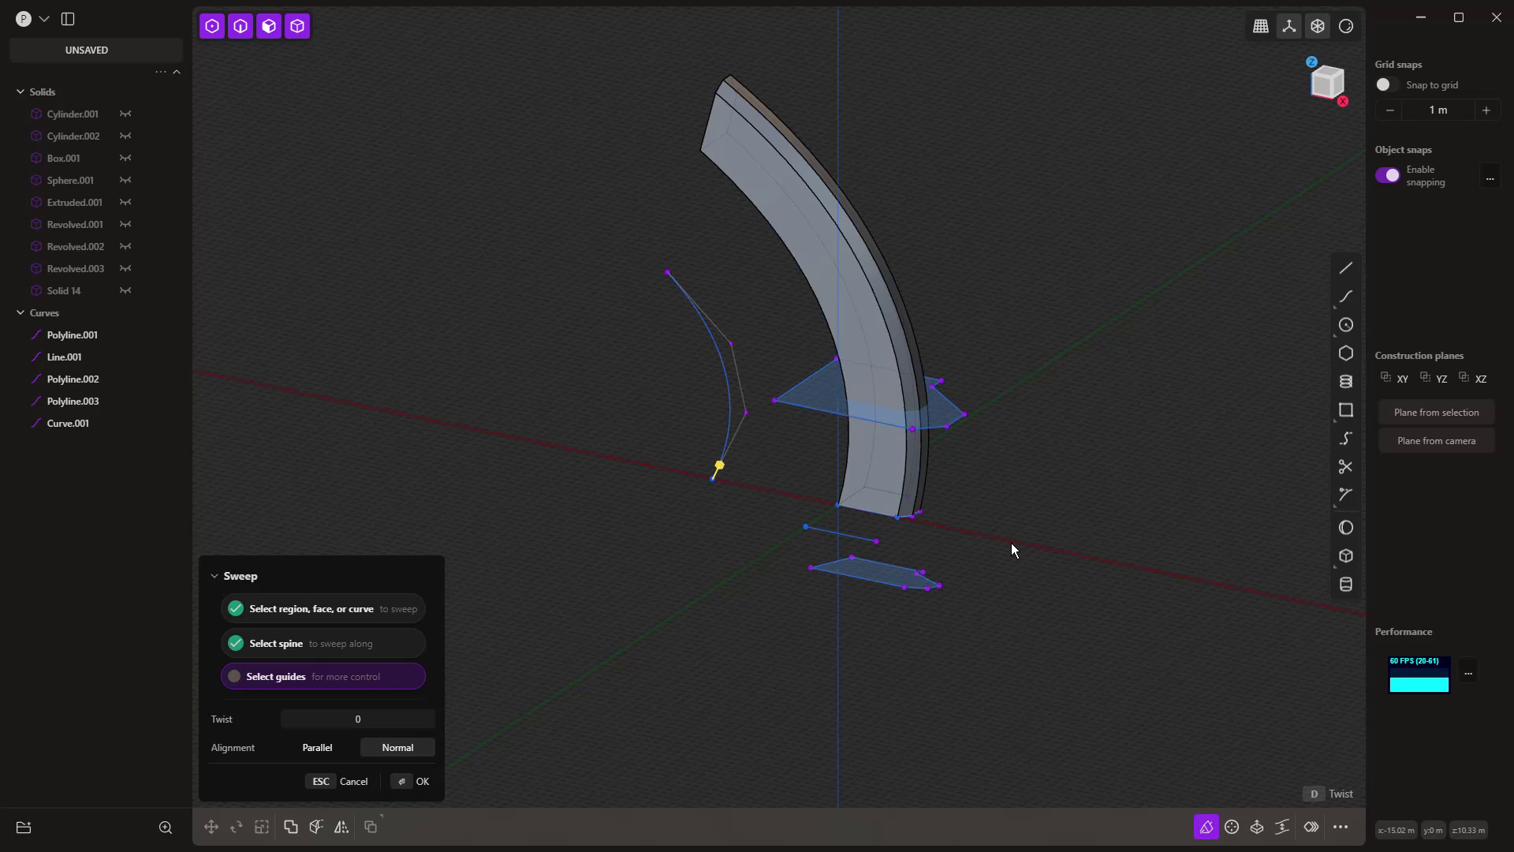
middle_click_drag(769, 707, 740, 706)
key("Return")
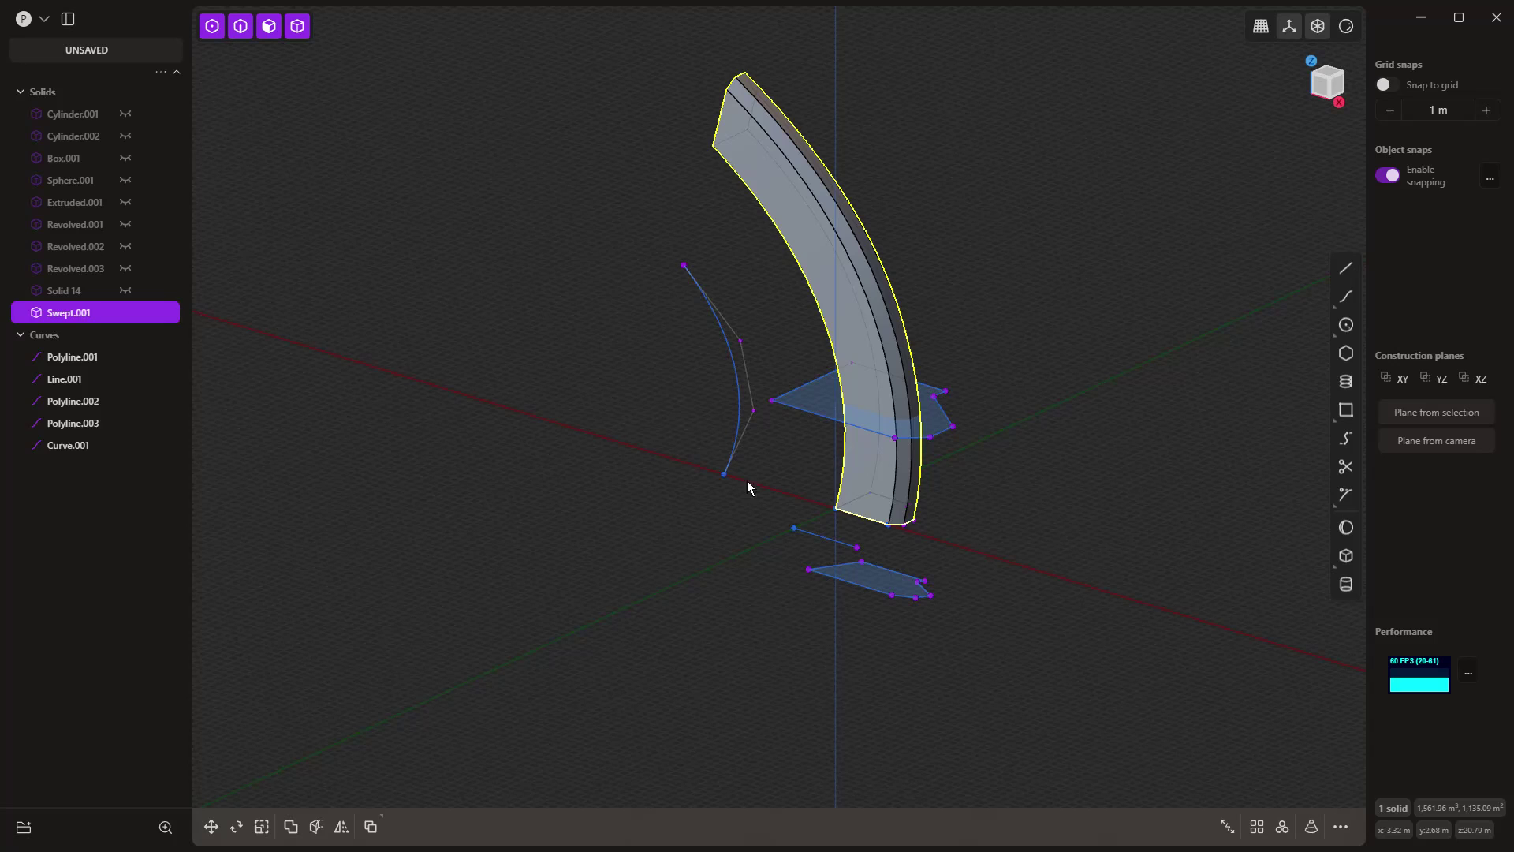
left_click(587, 463)
left_click(126, 314)
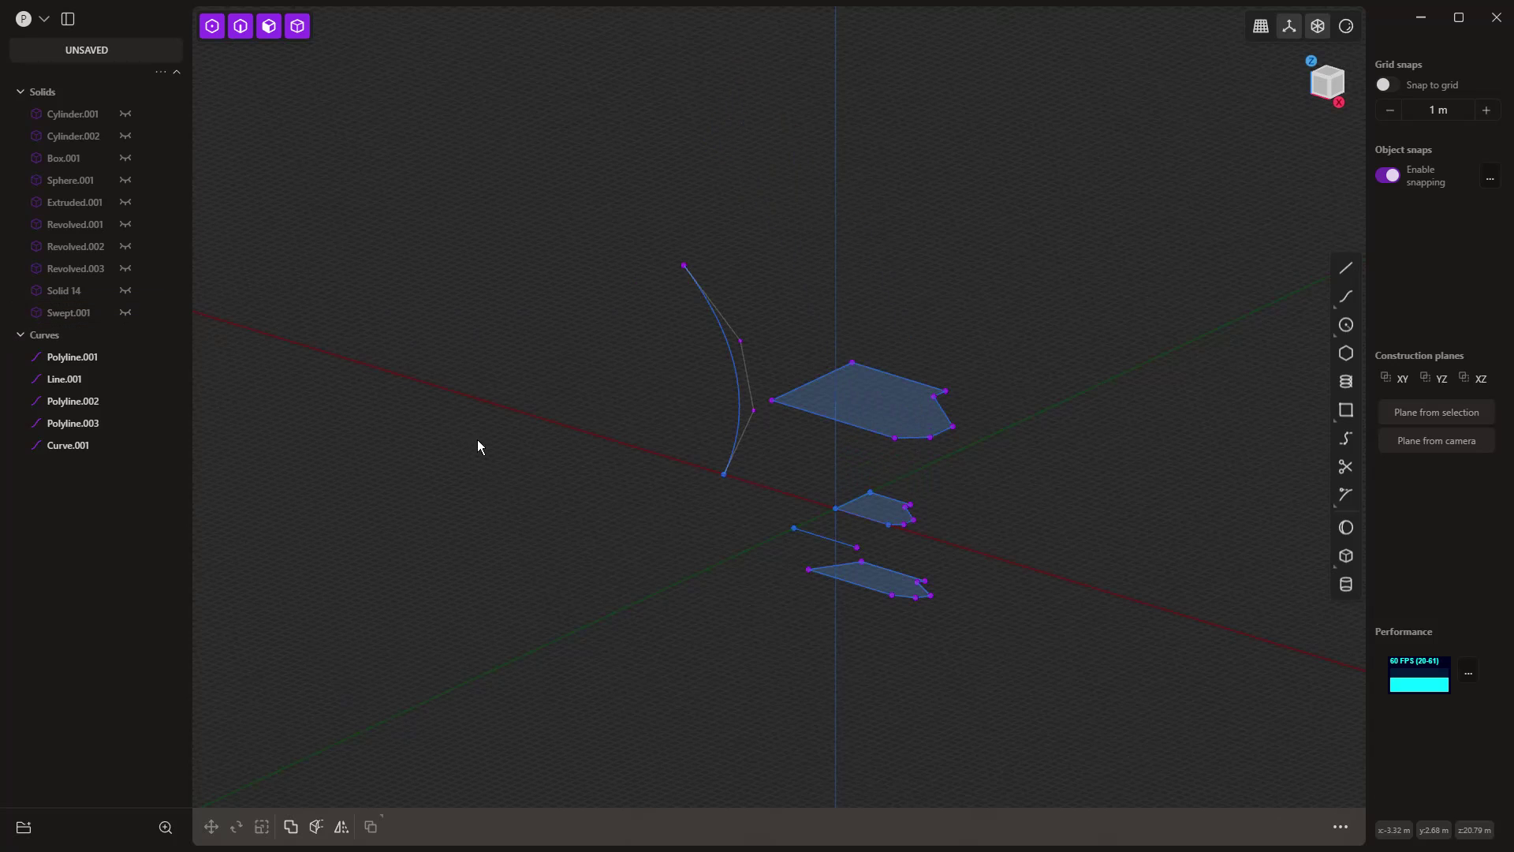
- Sweep the lowest tilted polygon region along the arched curve with zero twist and normal alignment
left_click(855, 571)
key("e")
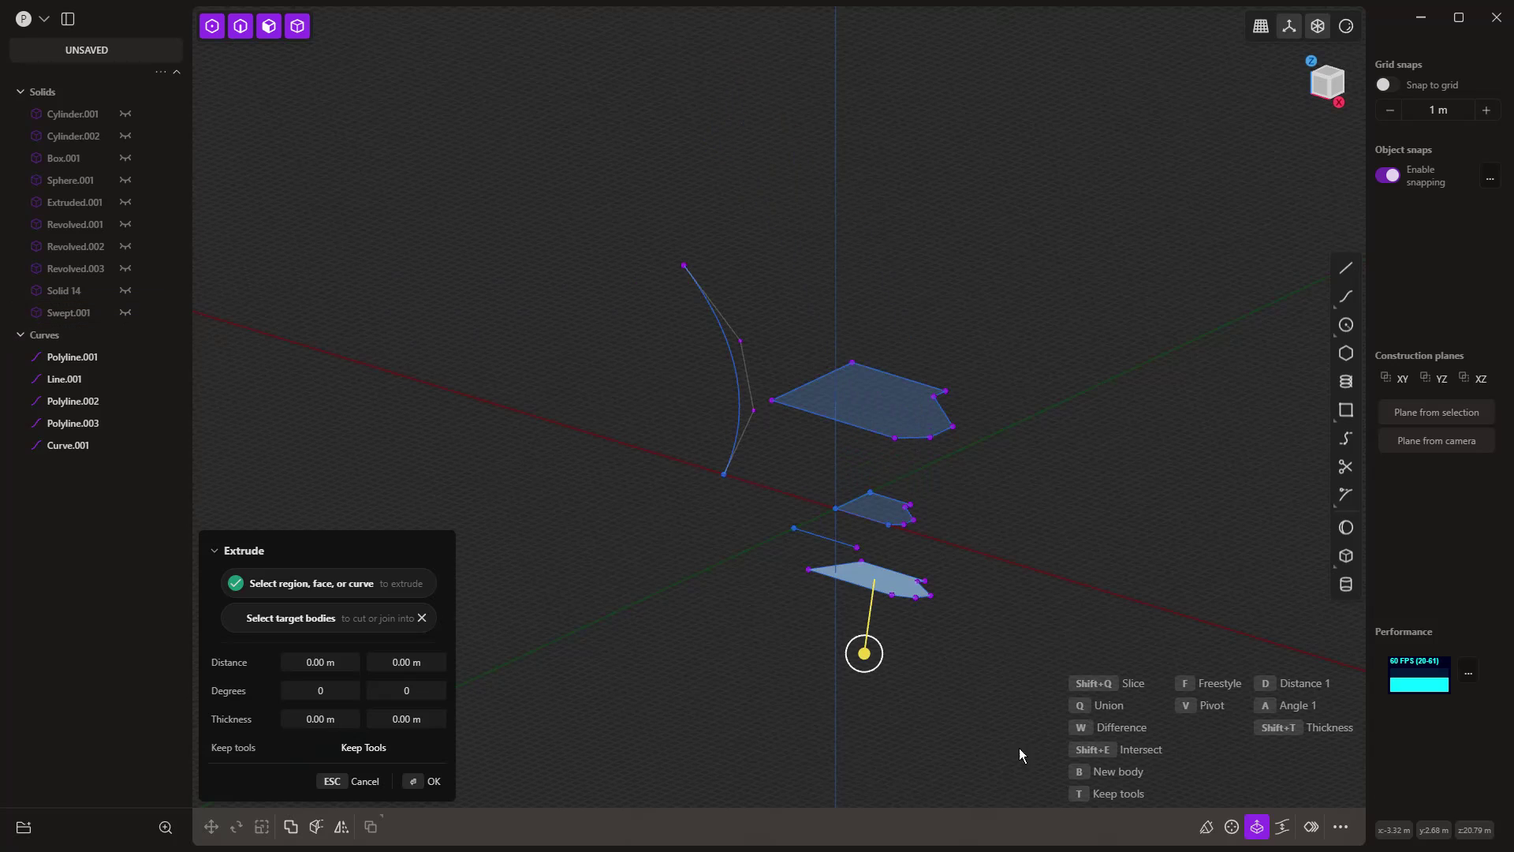
left_click(1206, 826)
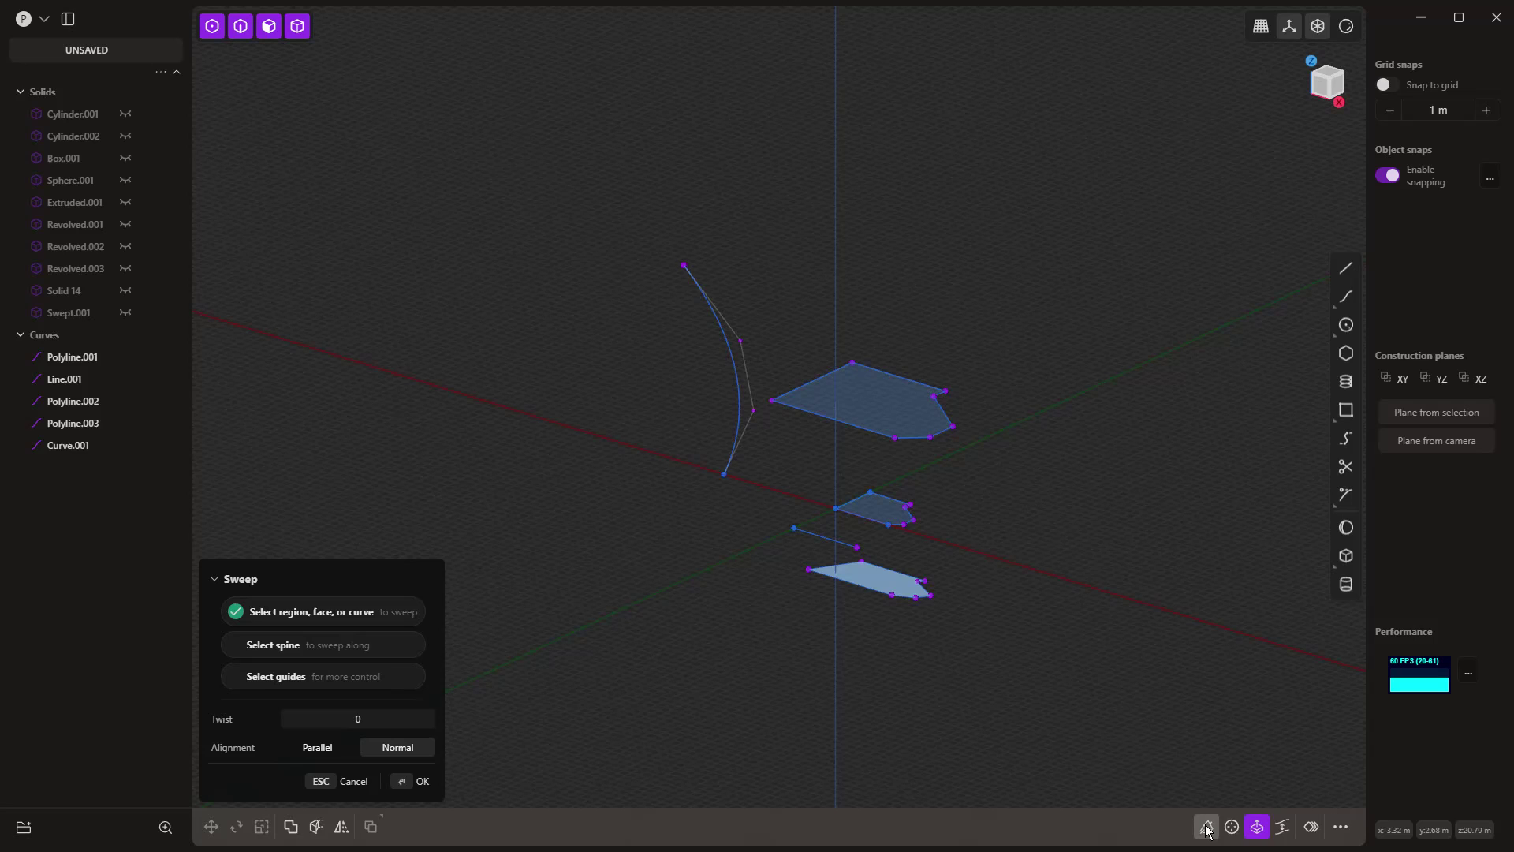
left_click(742, 396)
middle_click_drag(741, 541, 677, 513)
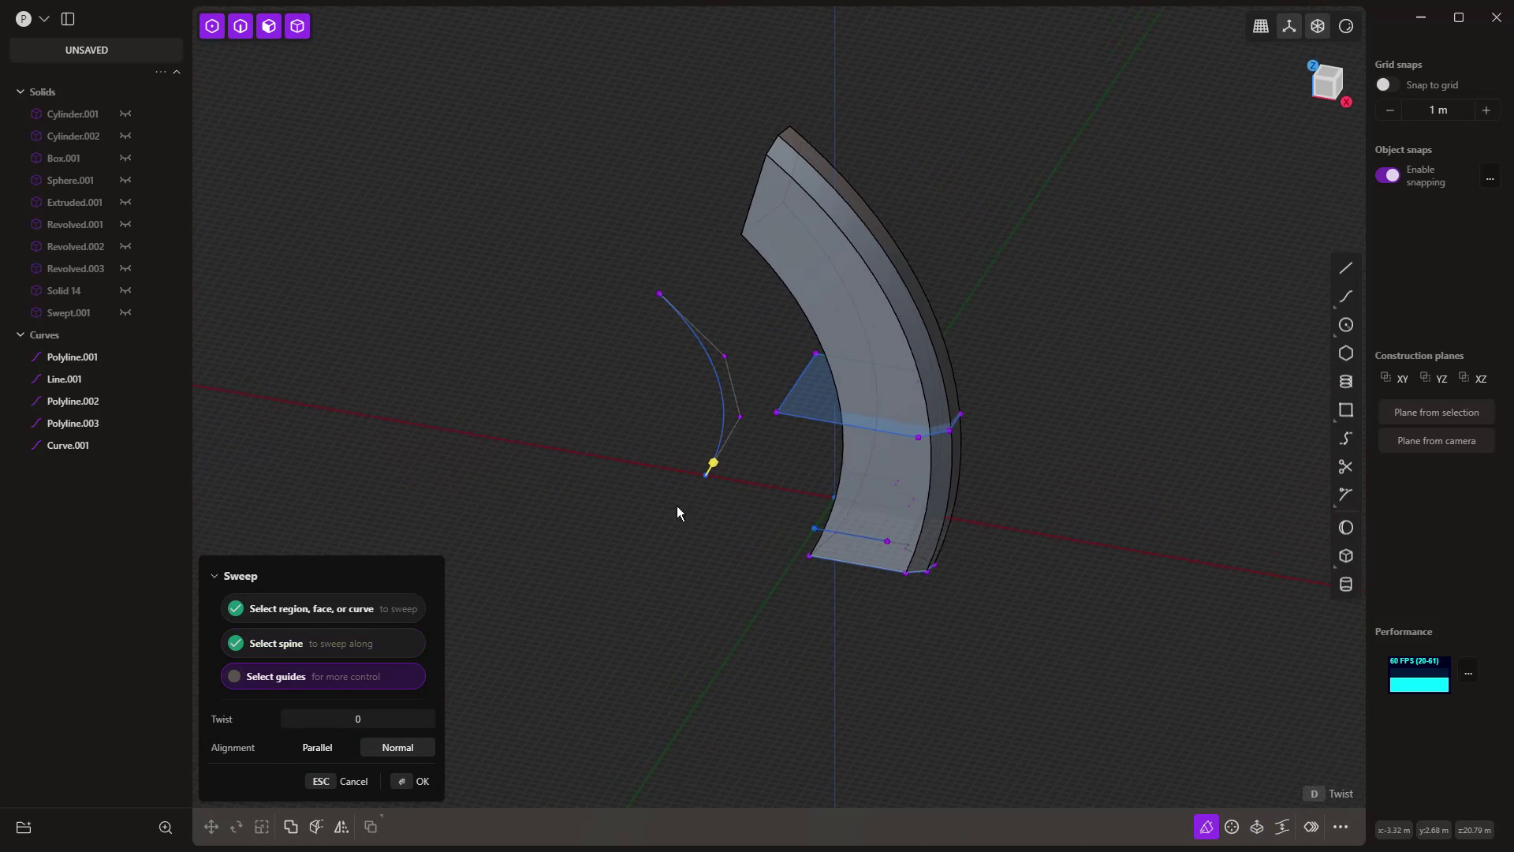
key("Return")
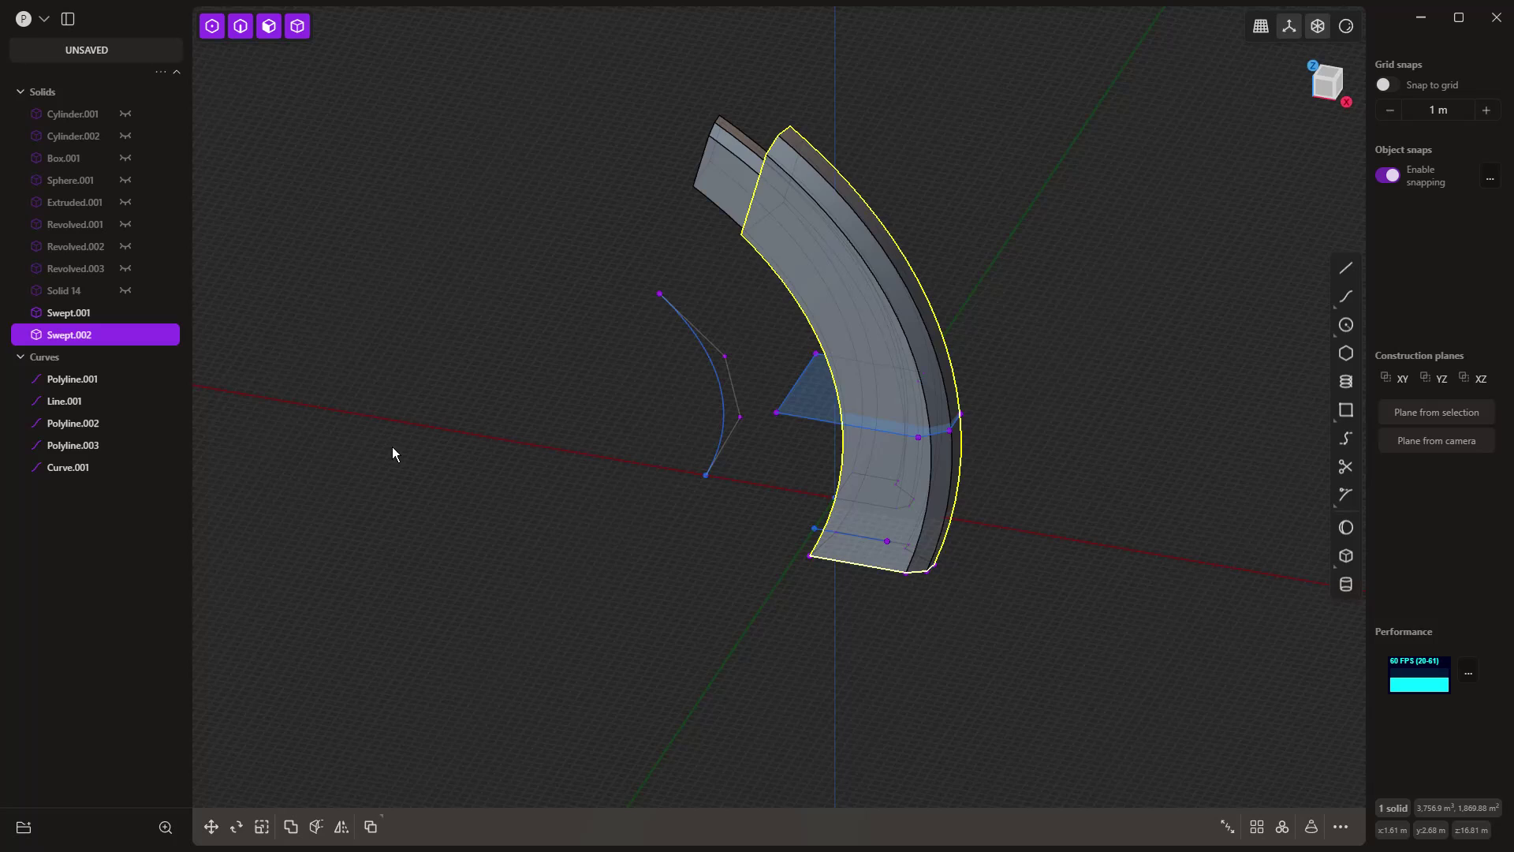
- Inspect the two swept solids from another angle and hide both of them
left_click(489, 484)
middle_click_drag(552, 513, 818, 516)
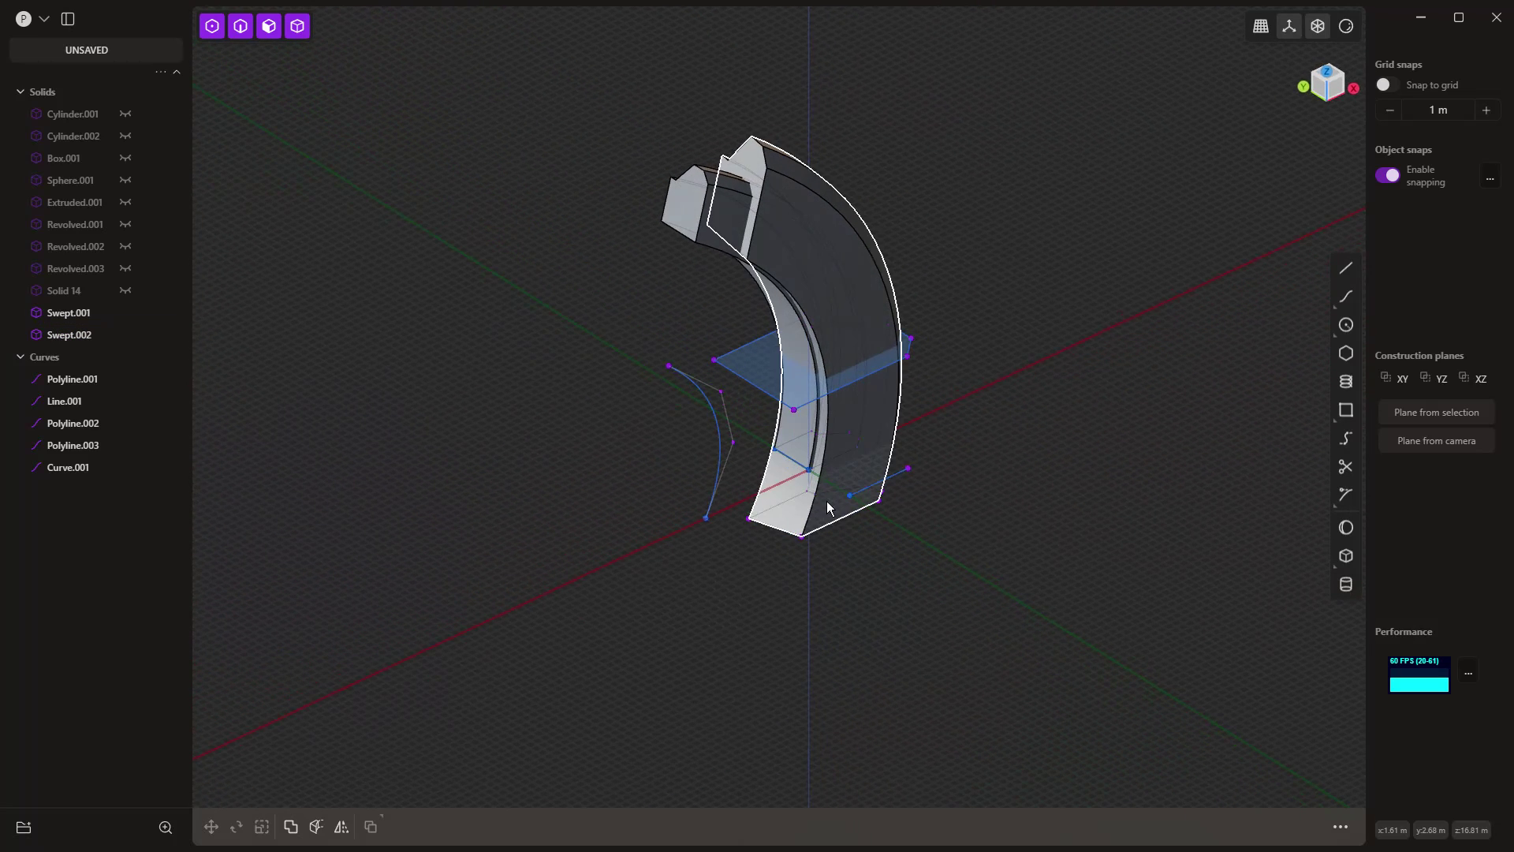
left_click(716, 459)
key("KP_7")
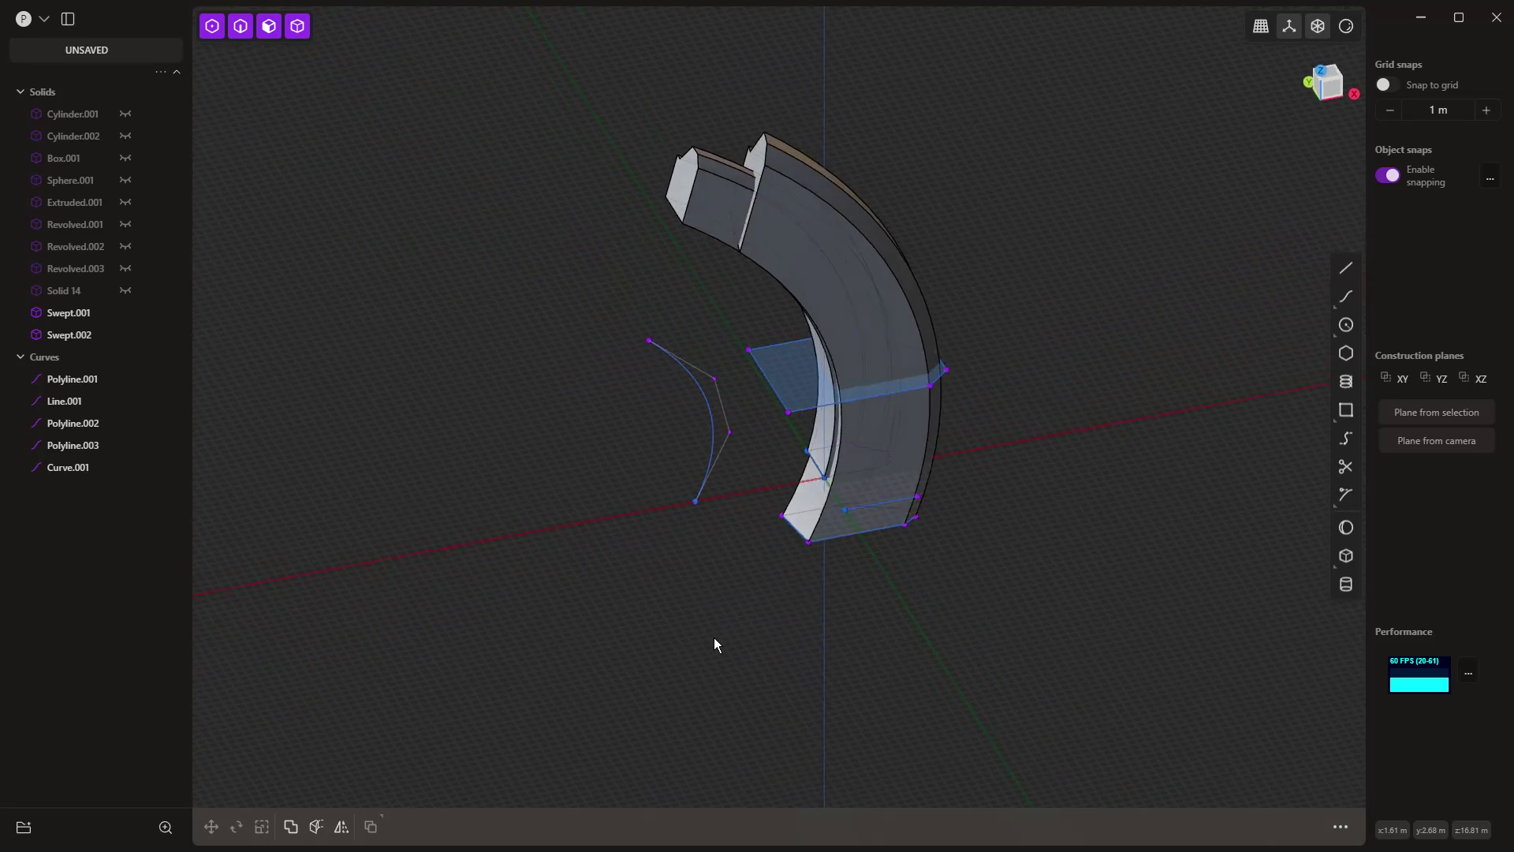
left_click(126, 313)
left_click(127, 335)
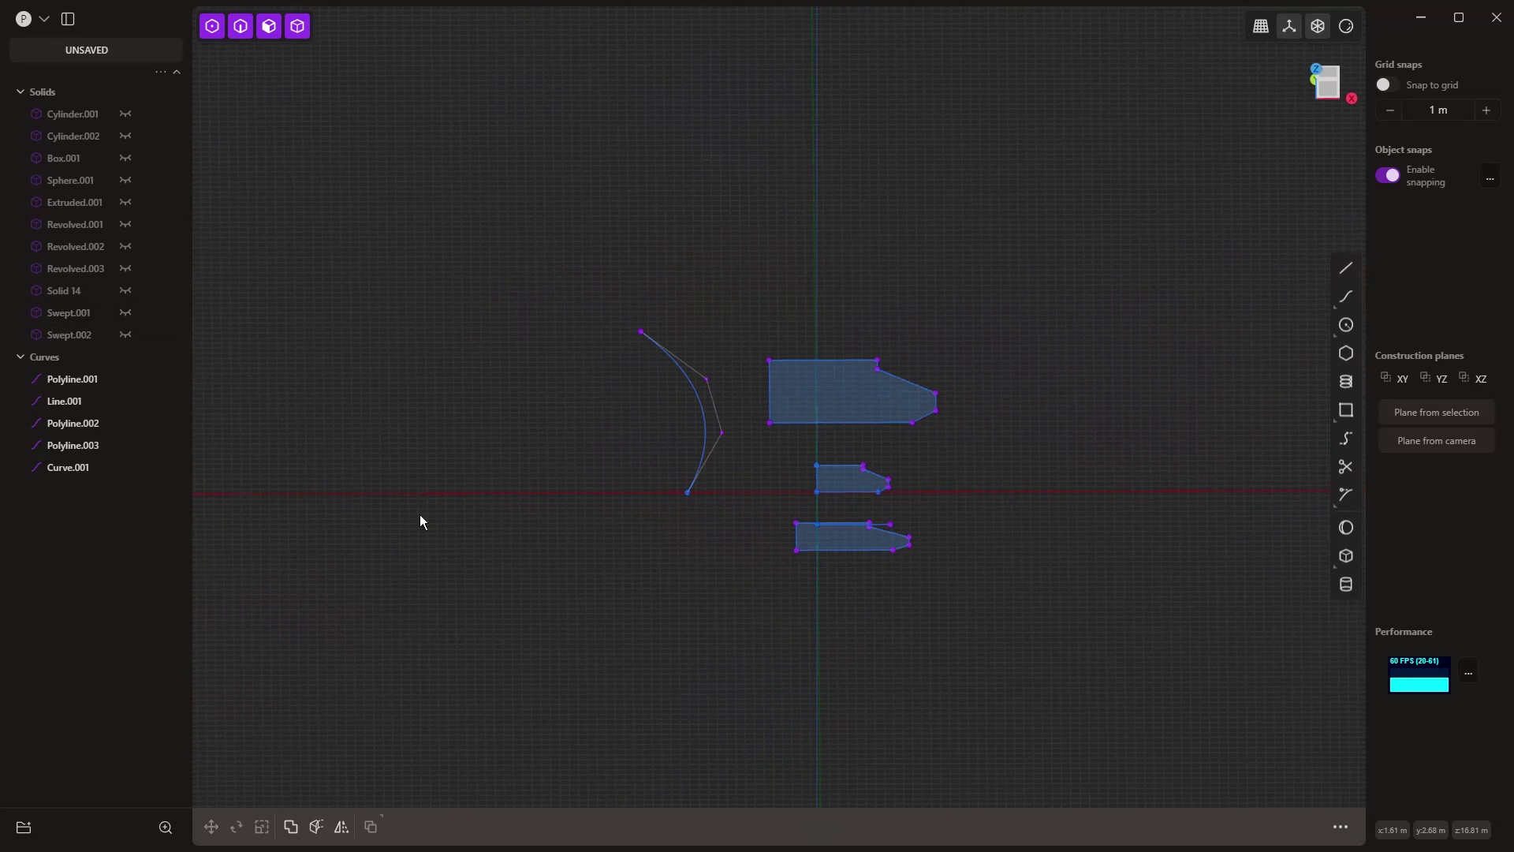
- Delete the arched curve beside the polygons
middle_click_drag(778, 662, 714, 560)
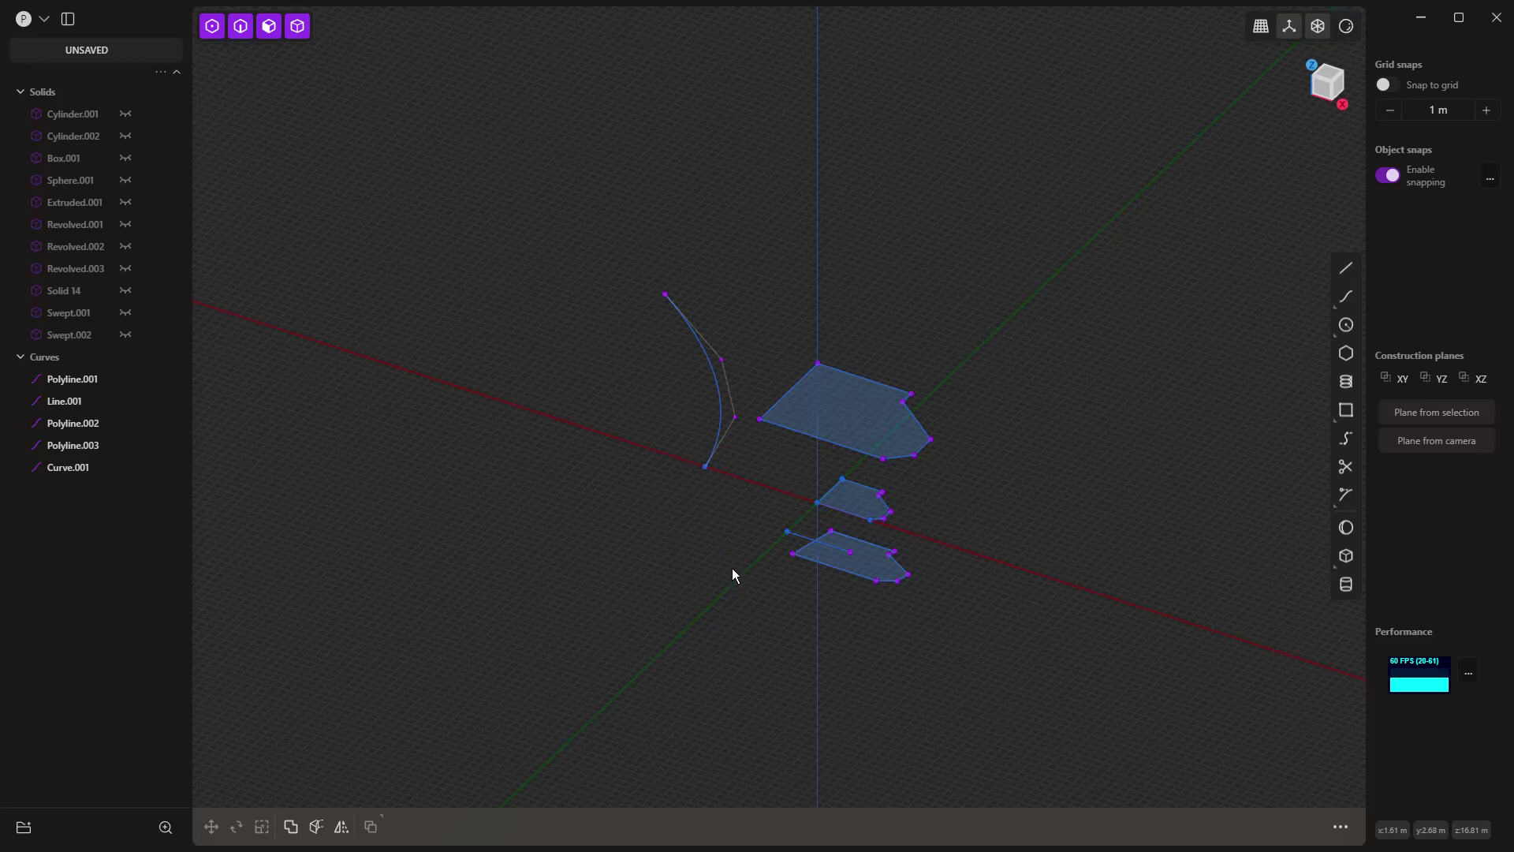
key("KP_1")
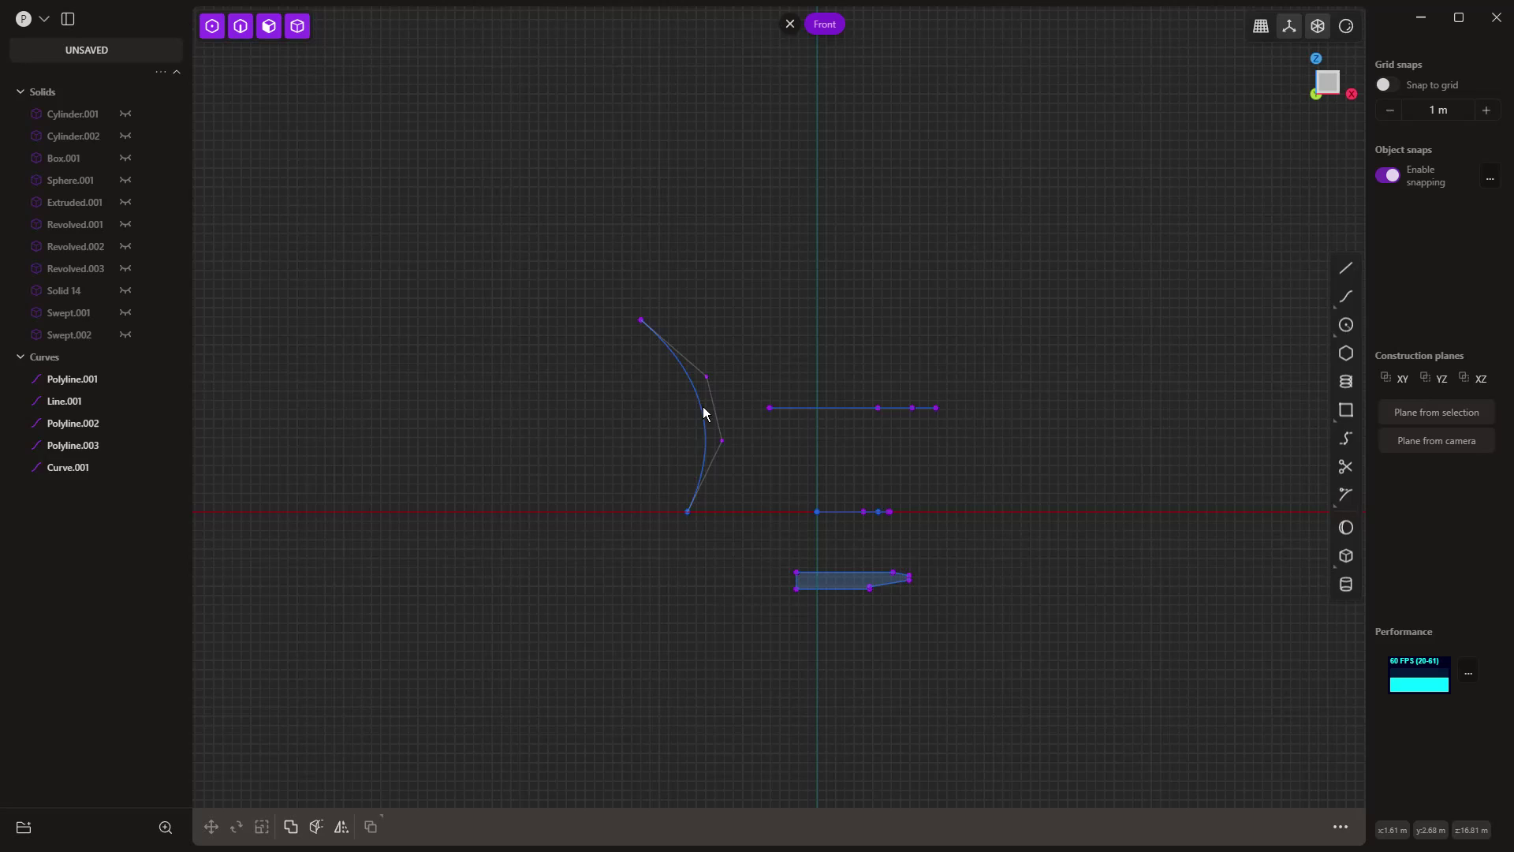
key("Delete")
- Draw an open three-segment polyline about 45 m long in the front view, rising from the X axis and bending away from the polygons
left_click(1346, 268)
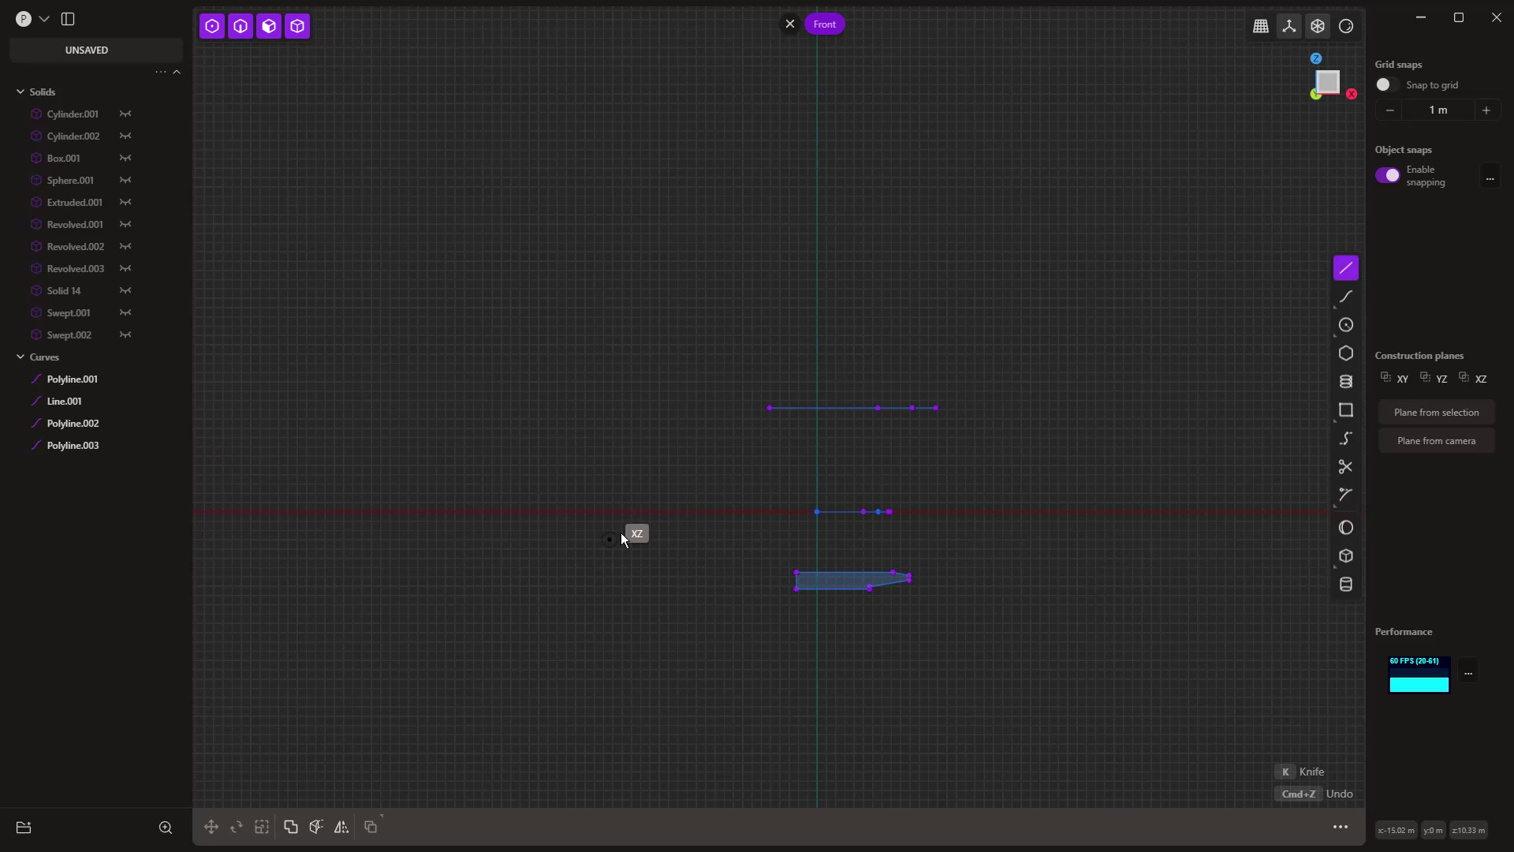
left_click(640, 512)
left_click(637, 388)
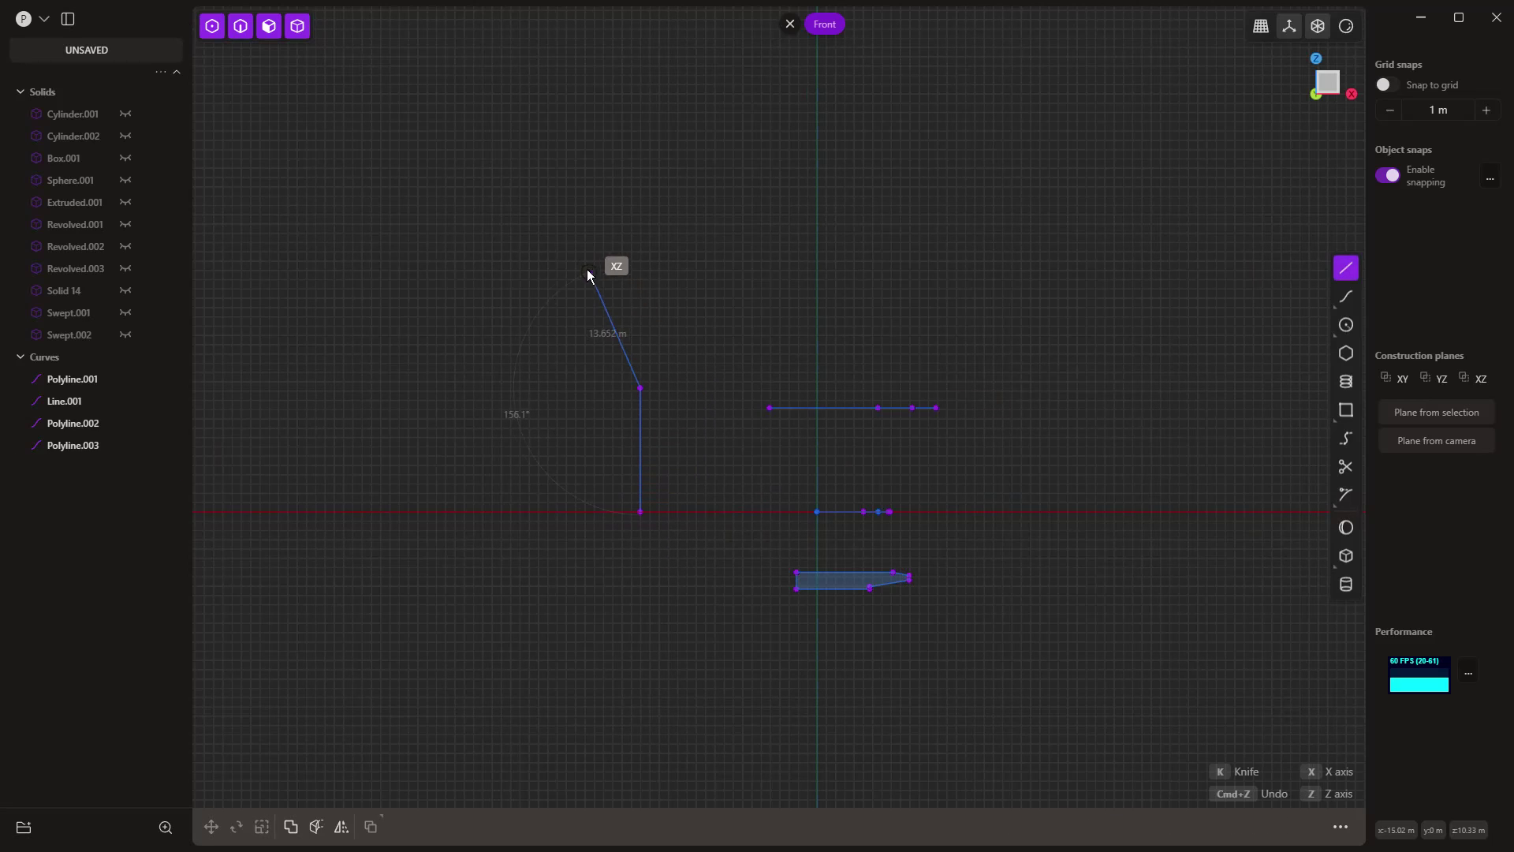
left_click(578, 255)
left_click(449, 190)
right_click(464, 239)
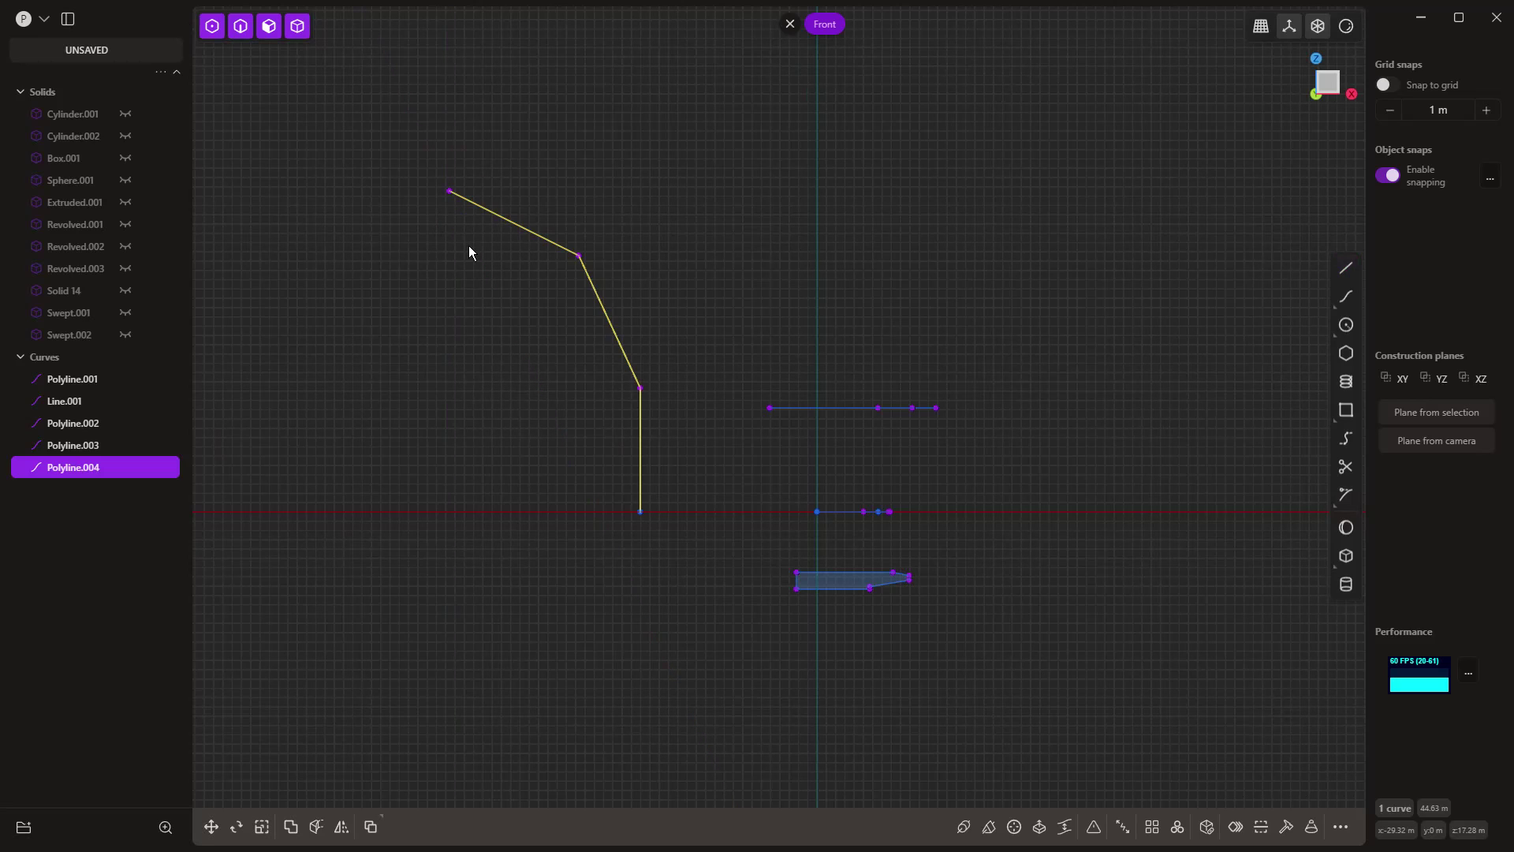
- Fillet both inner corners of the open polyline into smooth bends
key("b")
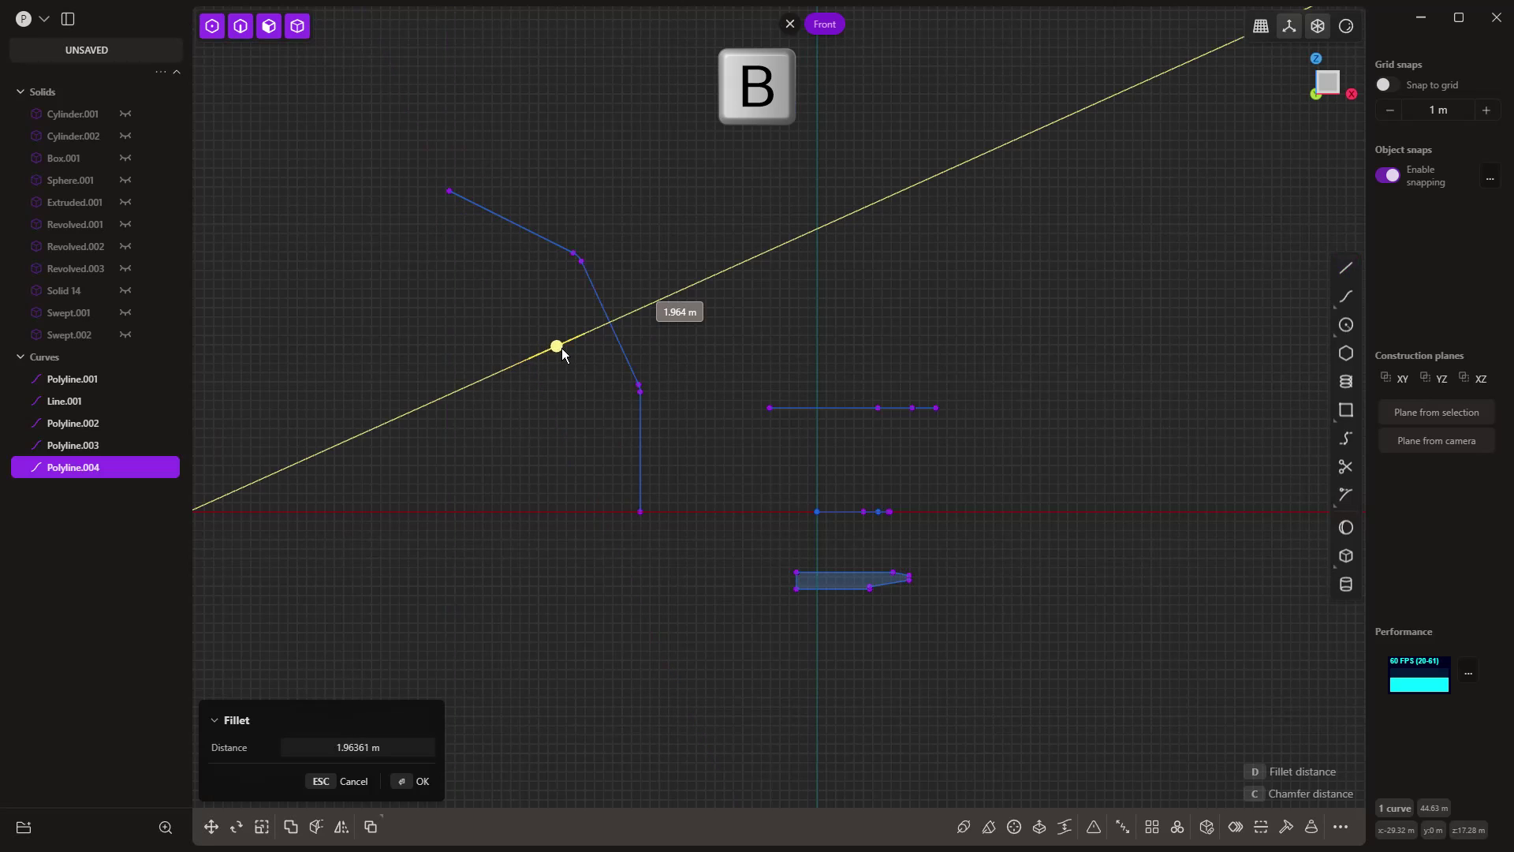
left_click(691, 344)
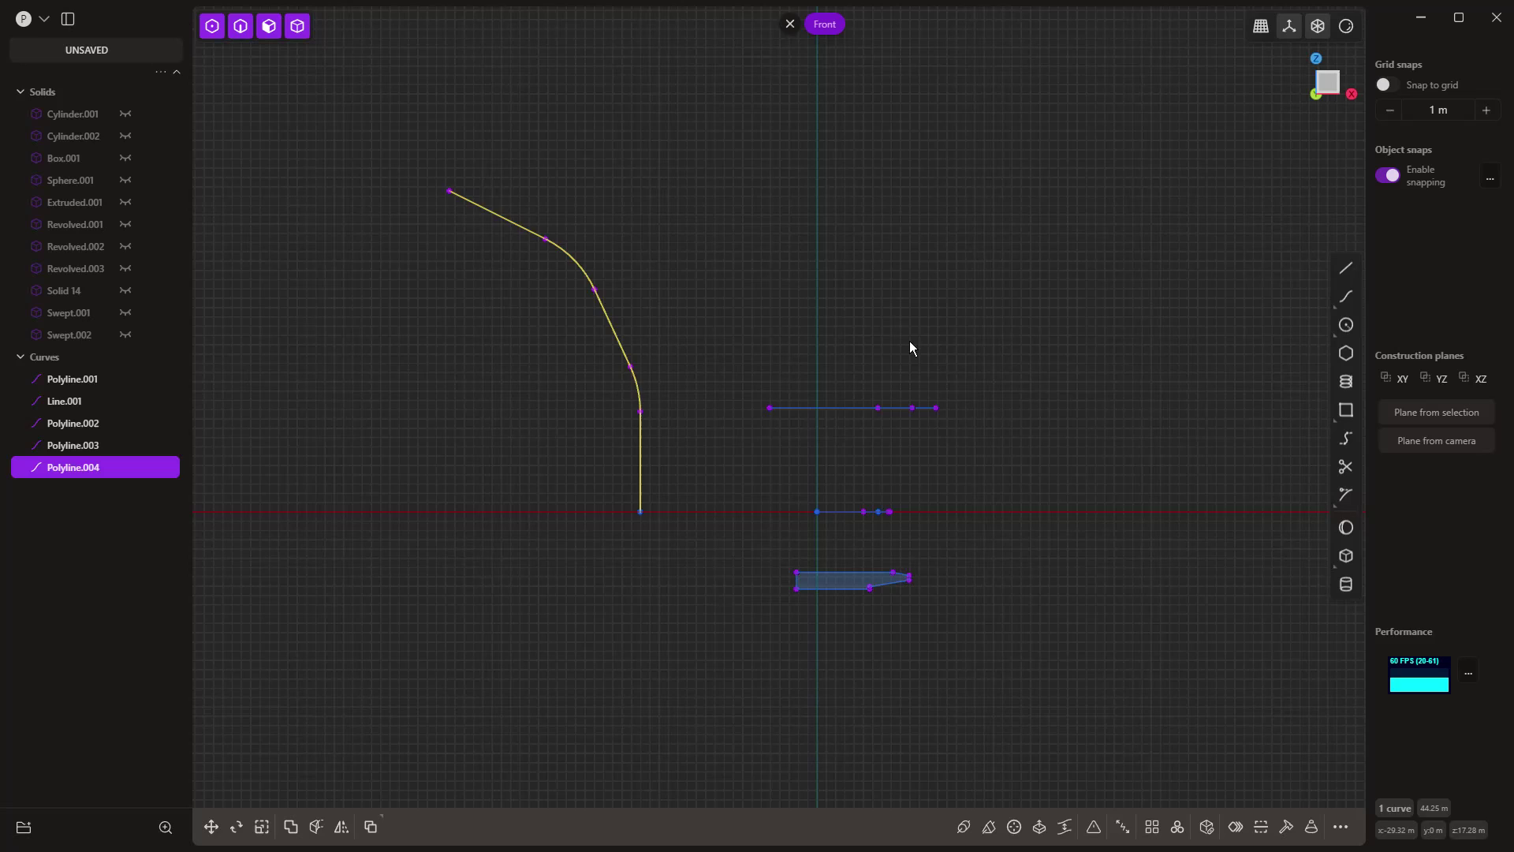
left_click(1023, 413)
- Sweep the small middle polygon region along the filleted polyline with zero twist and normal alignment
middle_click_drag(1024, 413, 886, 507)
left_click(856, 507)
key("e")
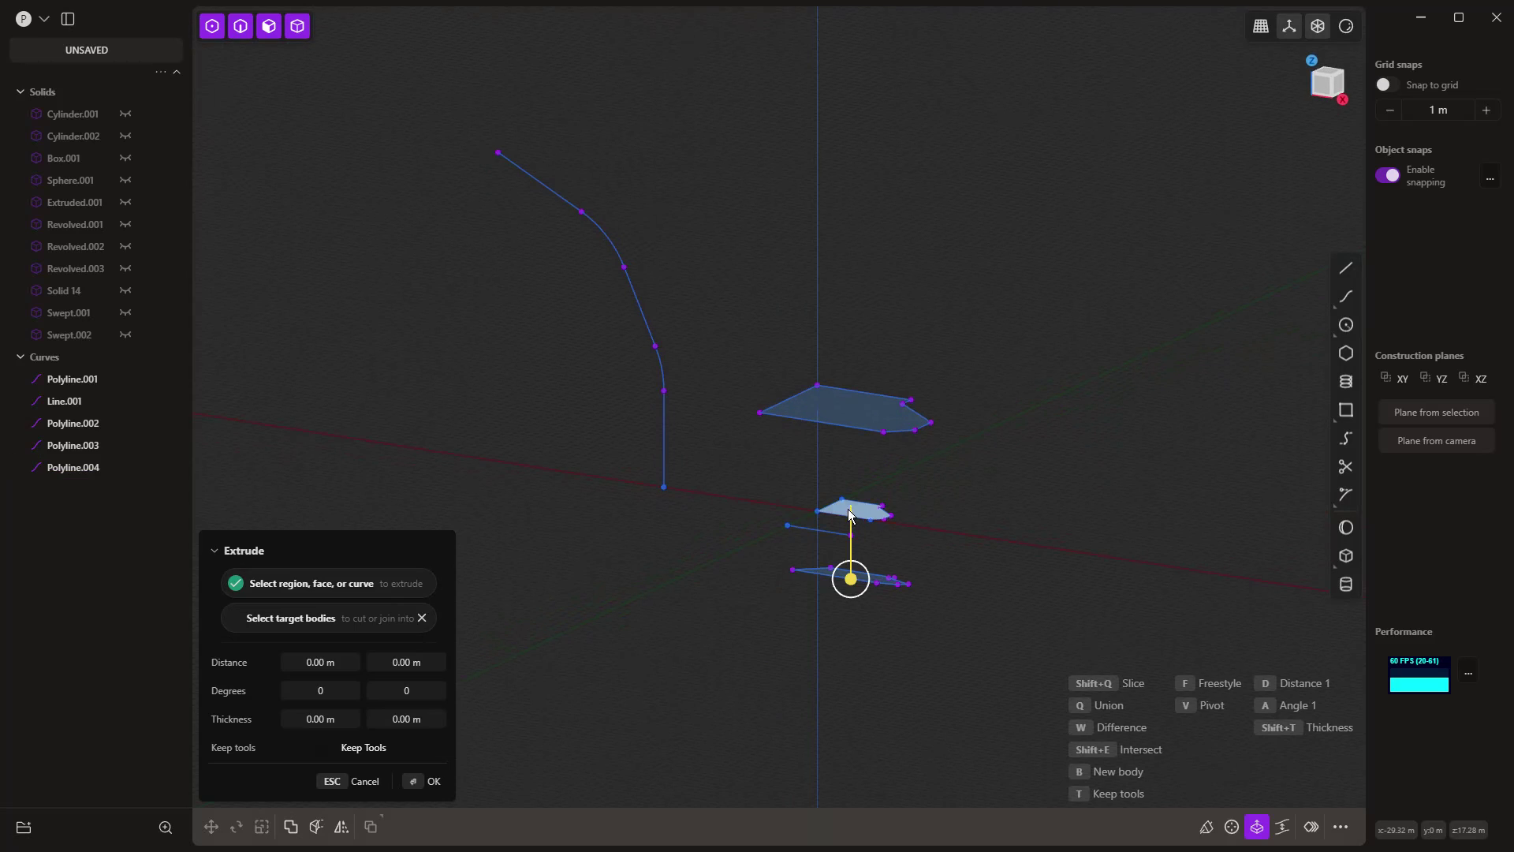
left_click(1207, 827)
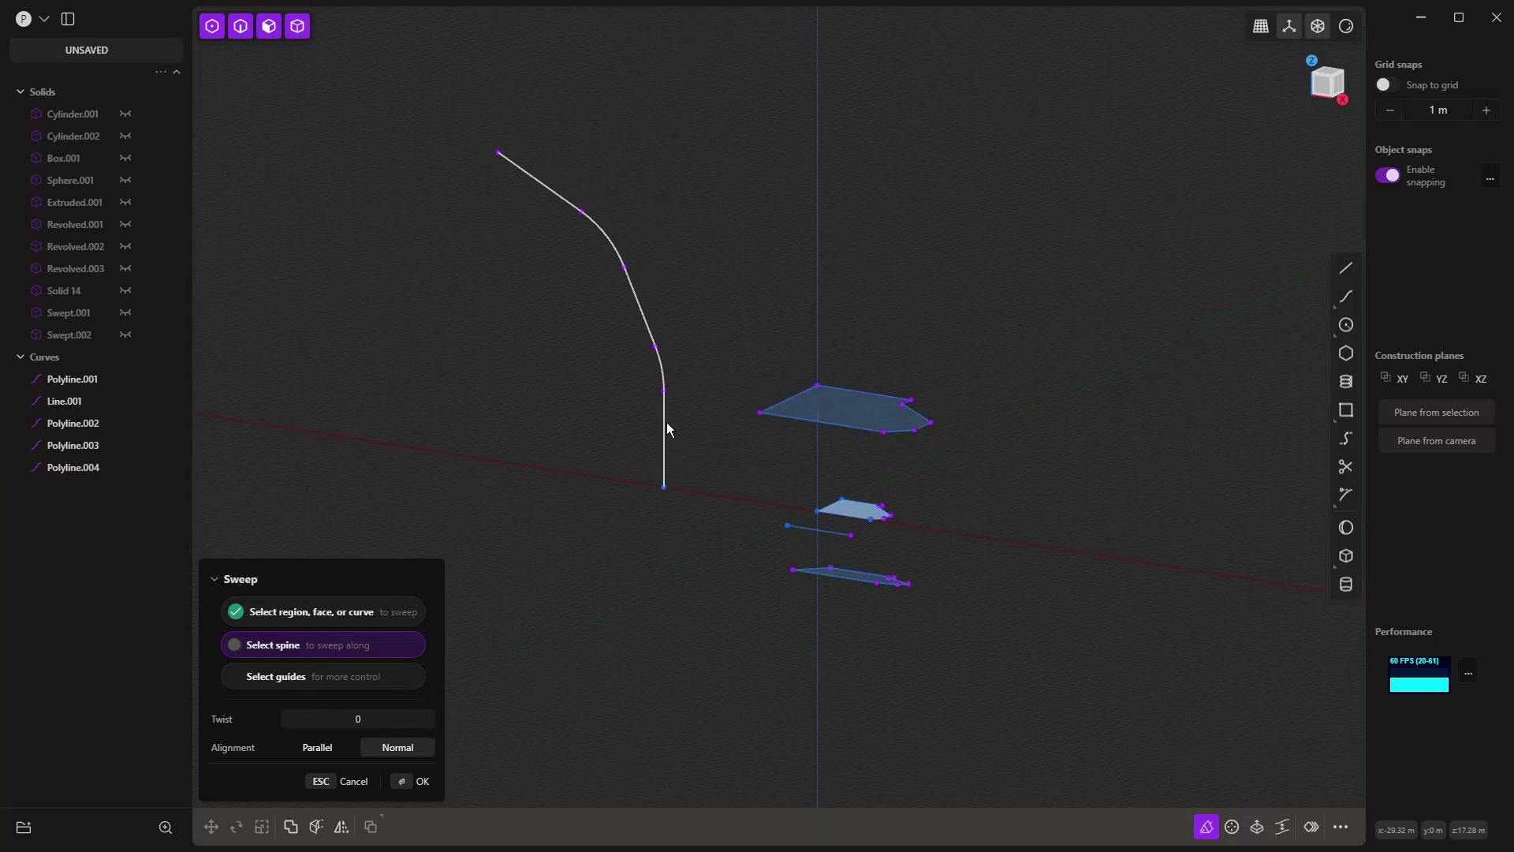
left_click(664, 423)
scroll(752, 519, "down", 4)
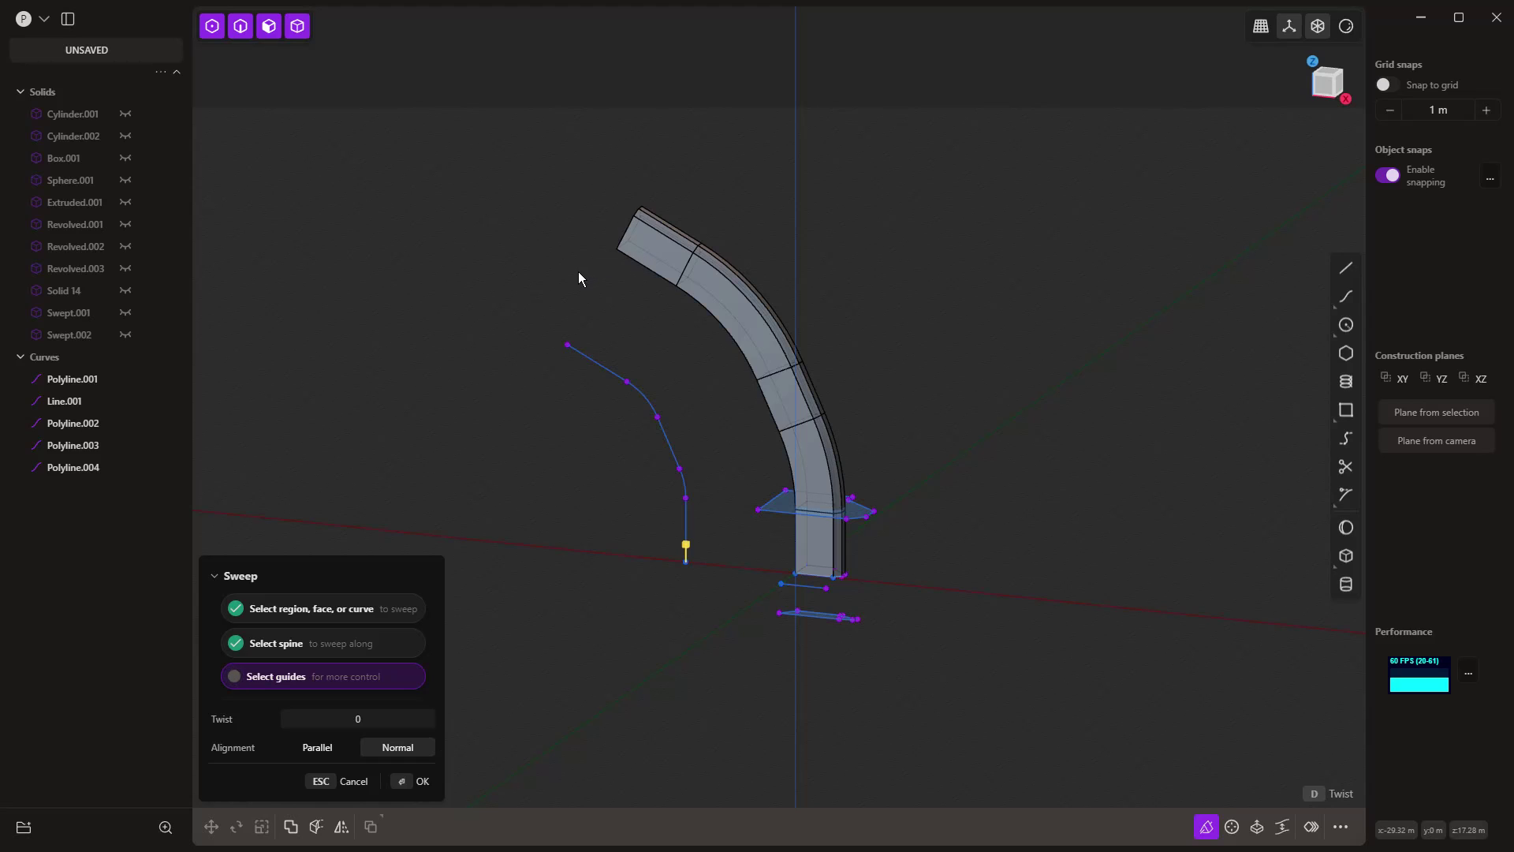
key("Return")
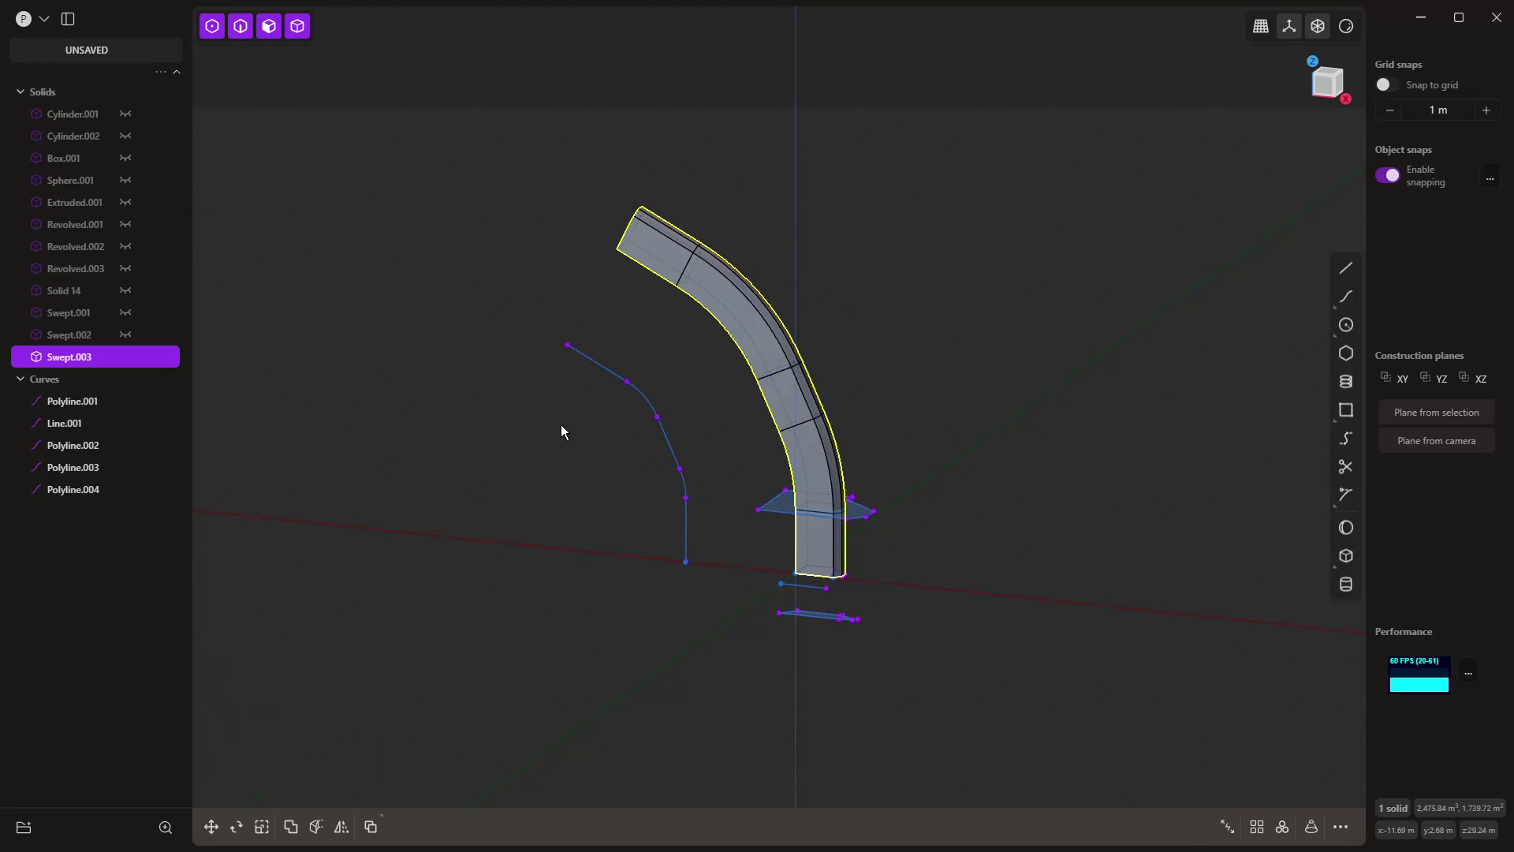
- Hide the newly swept solid and all five curves to leave the scene empty
left_click(127, 356)
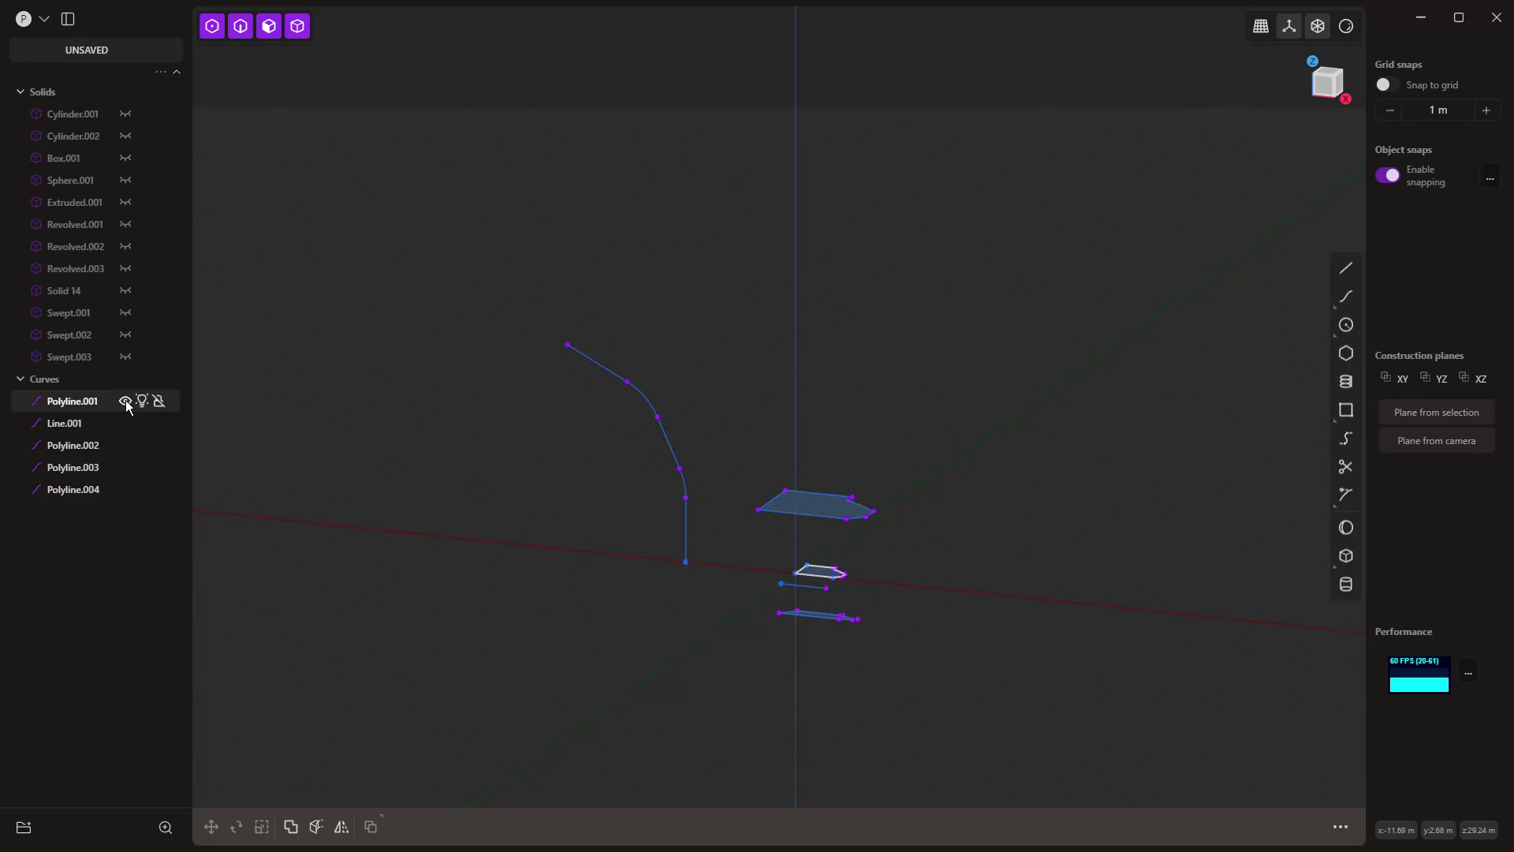
left_click(125, 401)
left_click(126, 423)
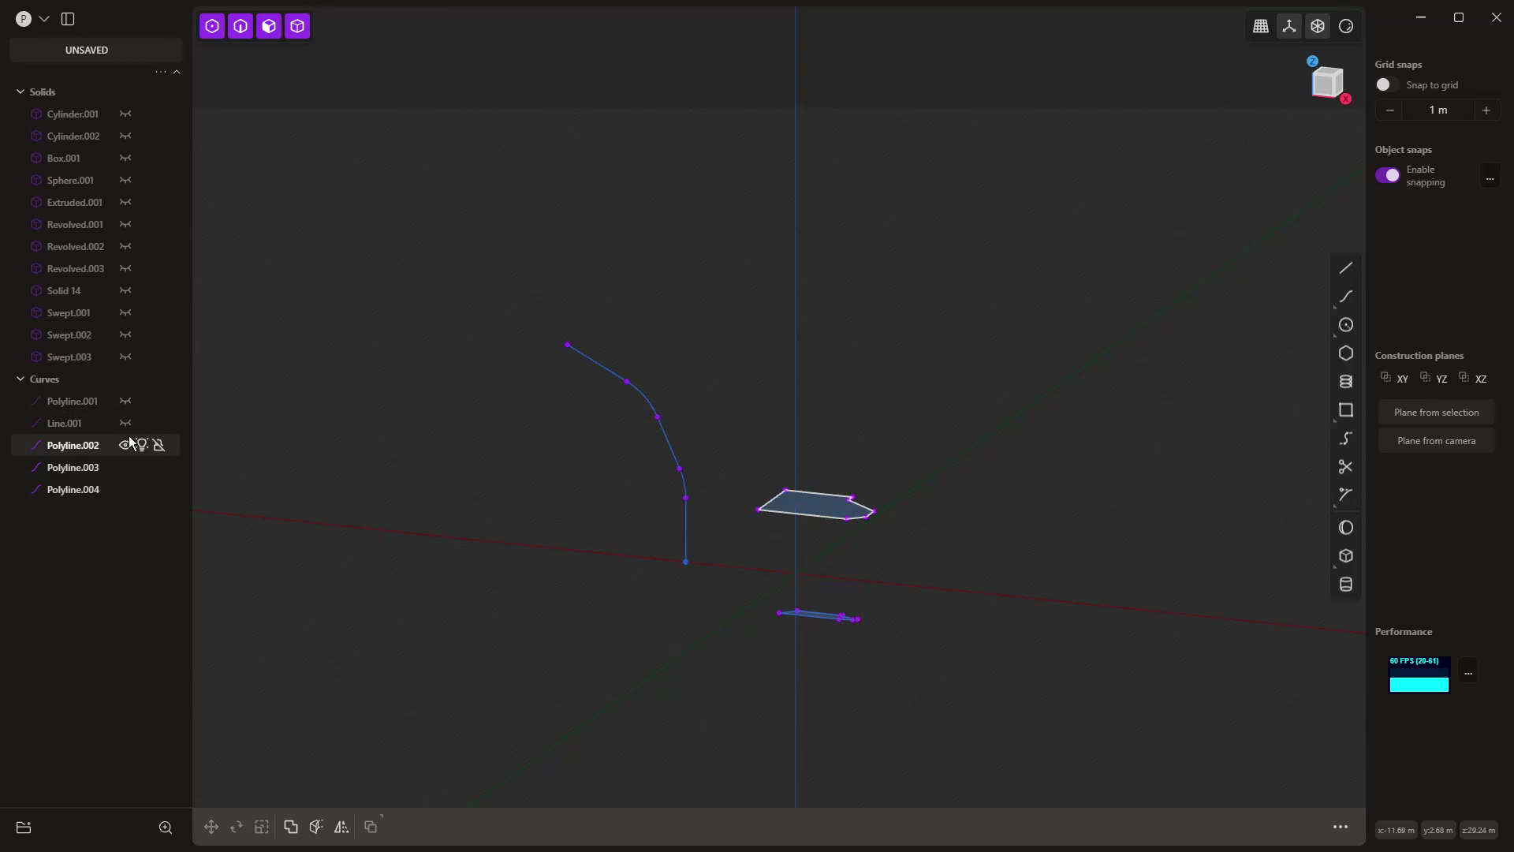
left_click(126, 446)
left_click(125, 468)
left_click(125, 489)
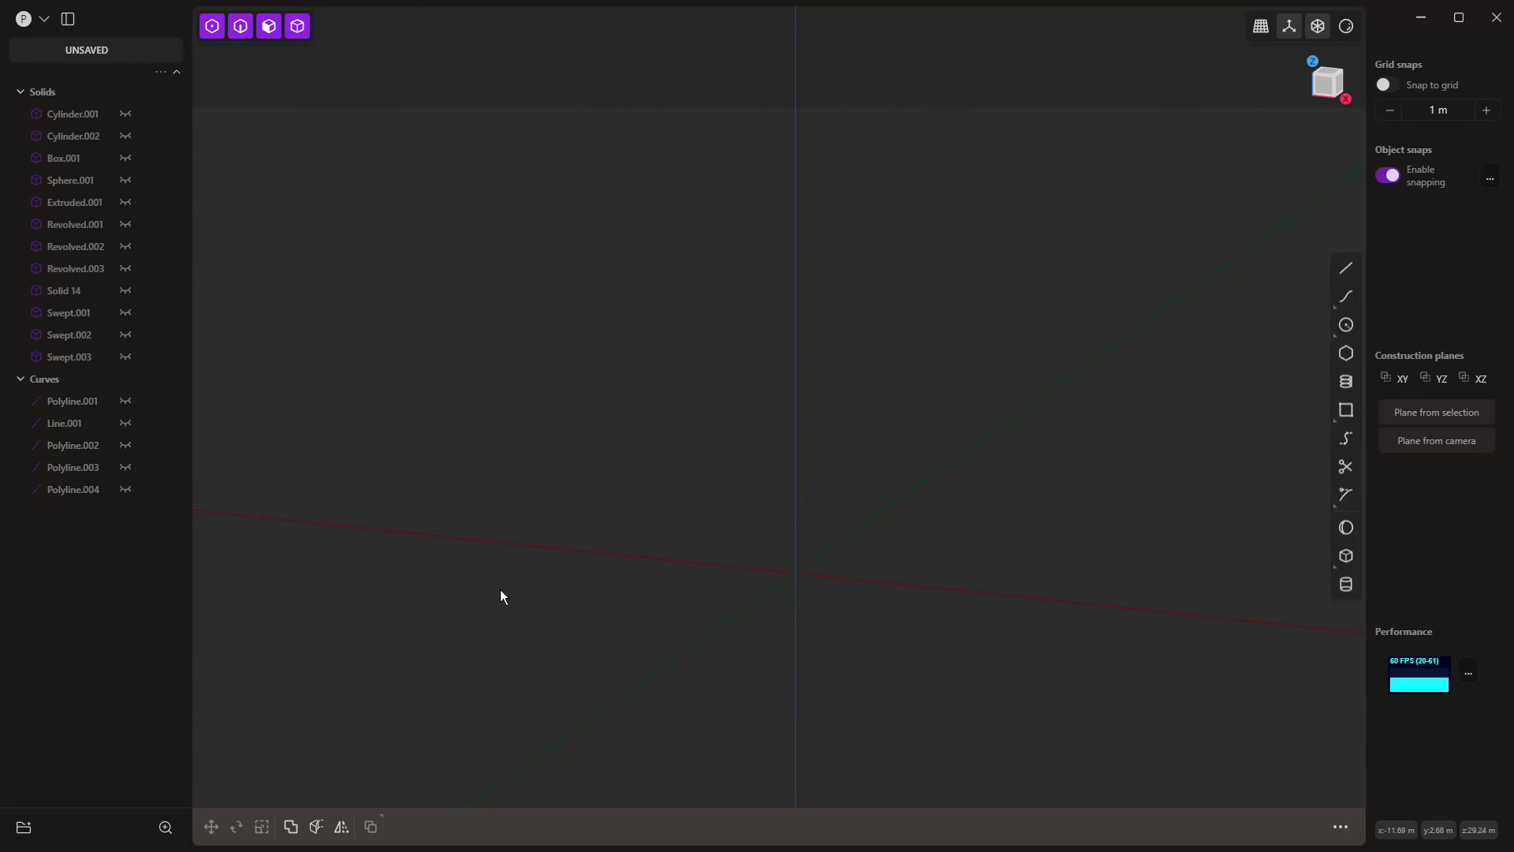
- Draw a four-turn spiral rising from the origin along the Z axis with a radius of about 6.25 m
middle_click_drag(500, 589, 770, 647)
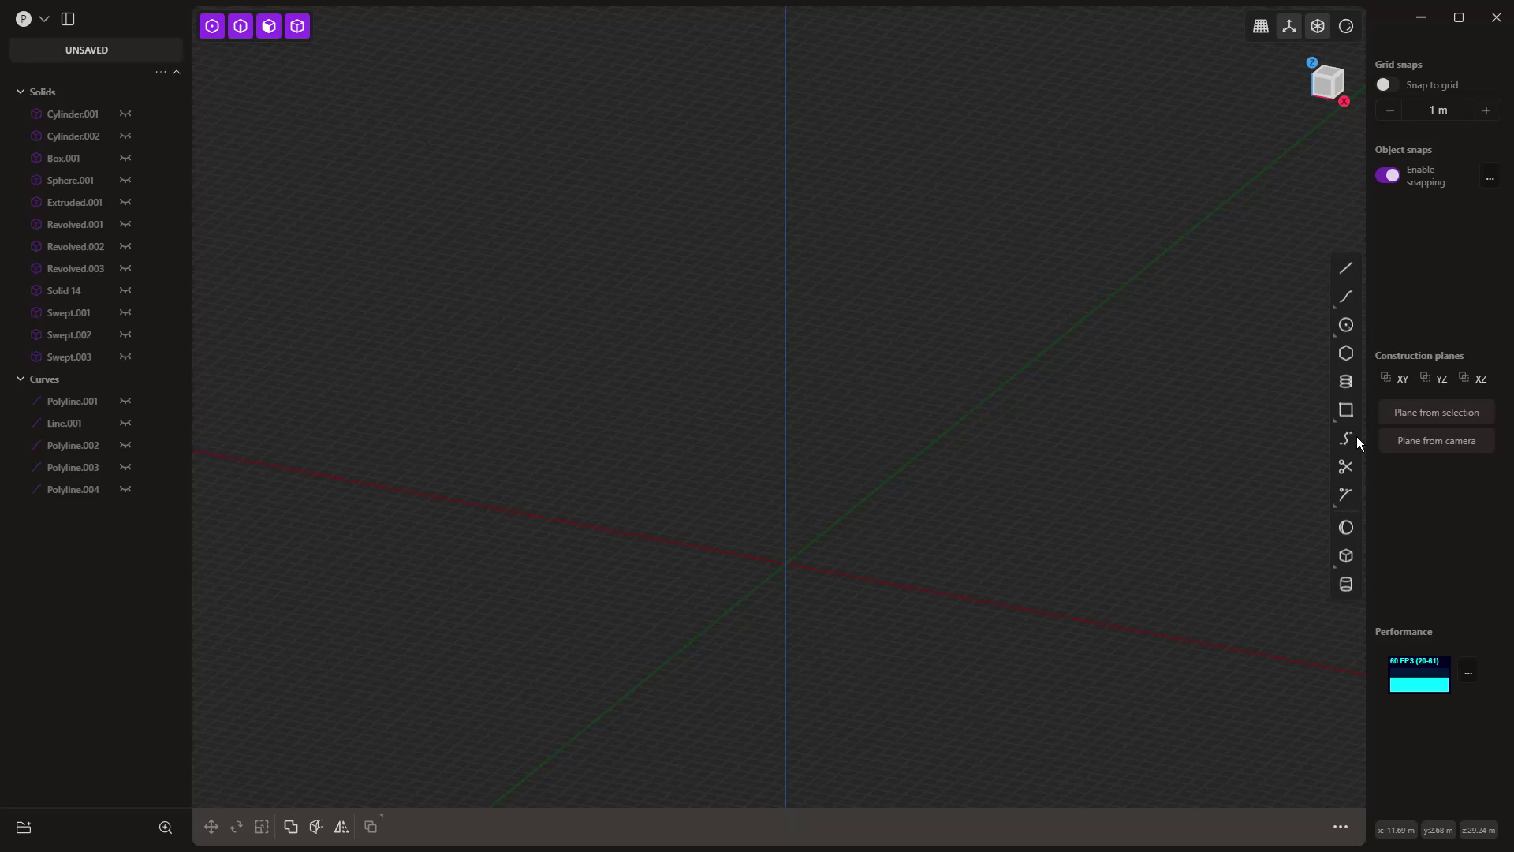
left_click(1346, 382)
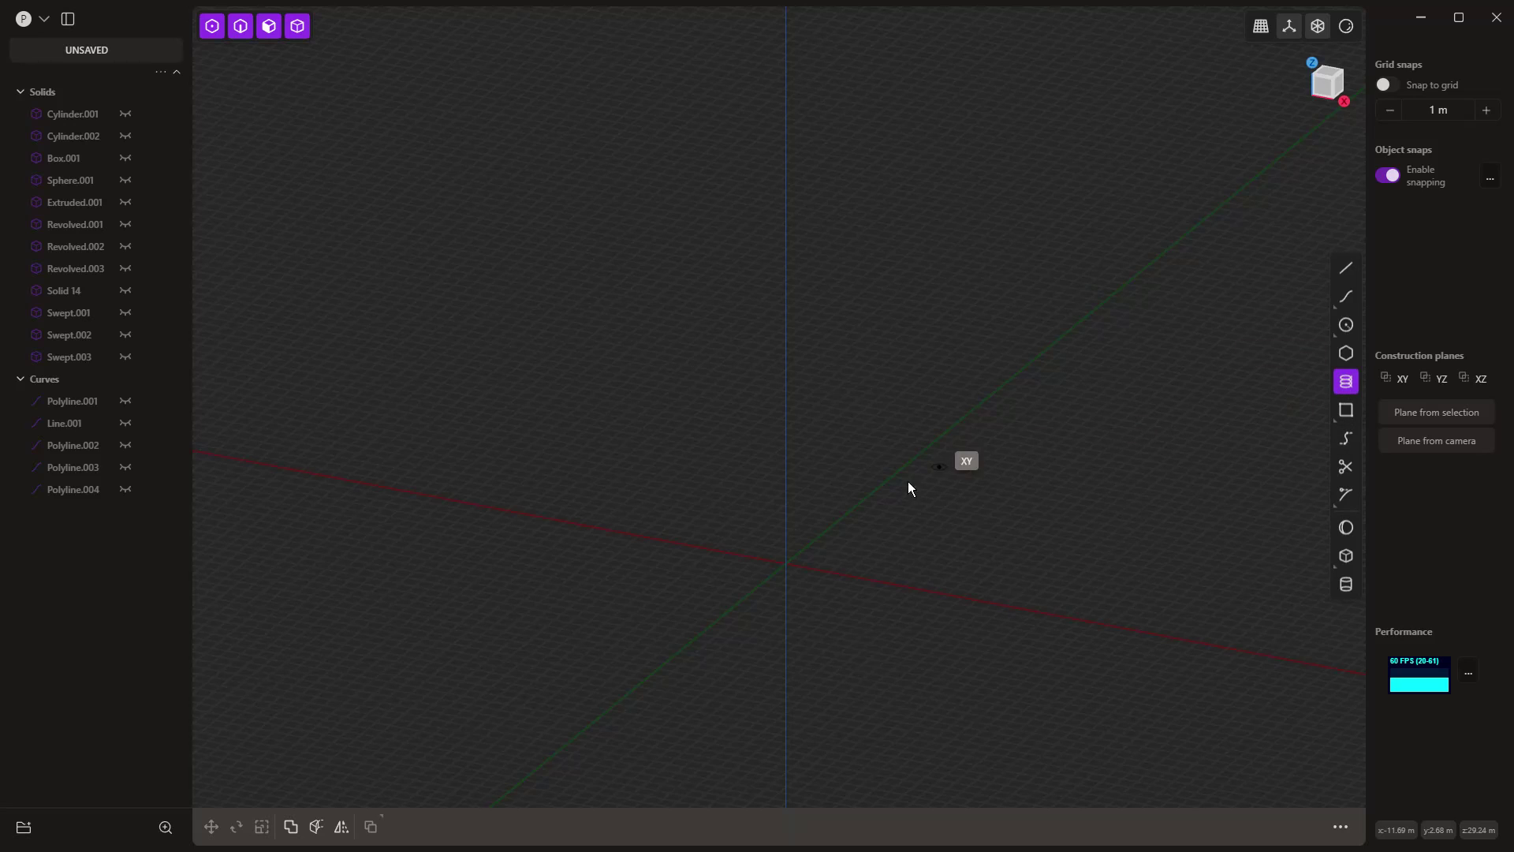
left_click(790, 552)
left_click(792, 346)
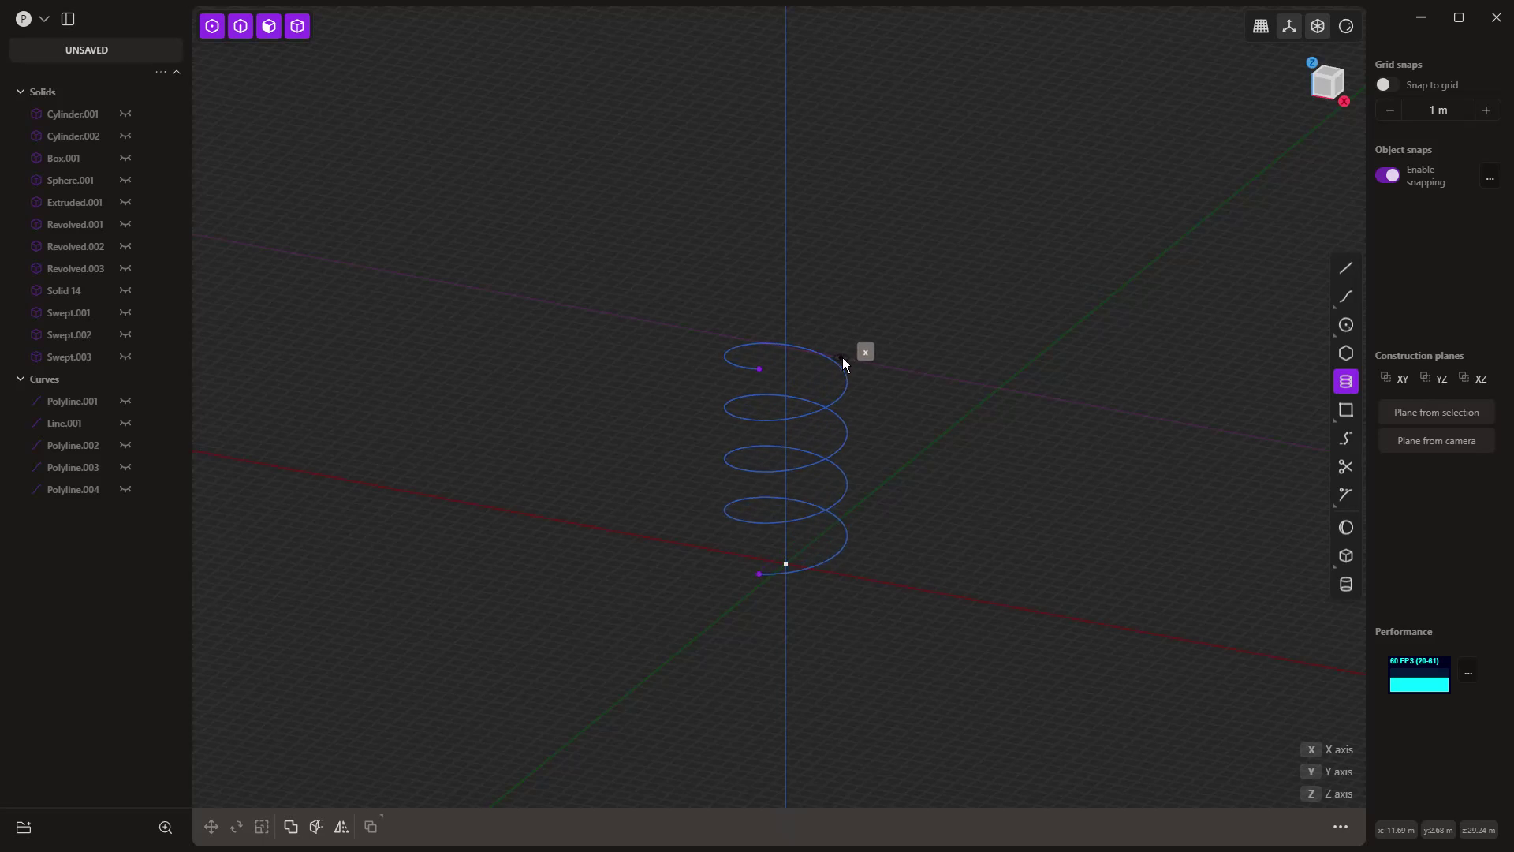
left_click(878, 368)
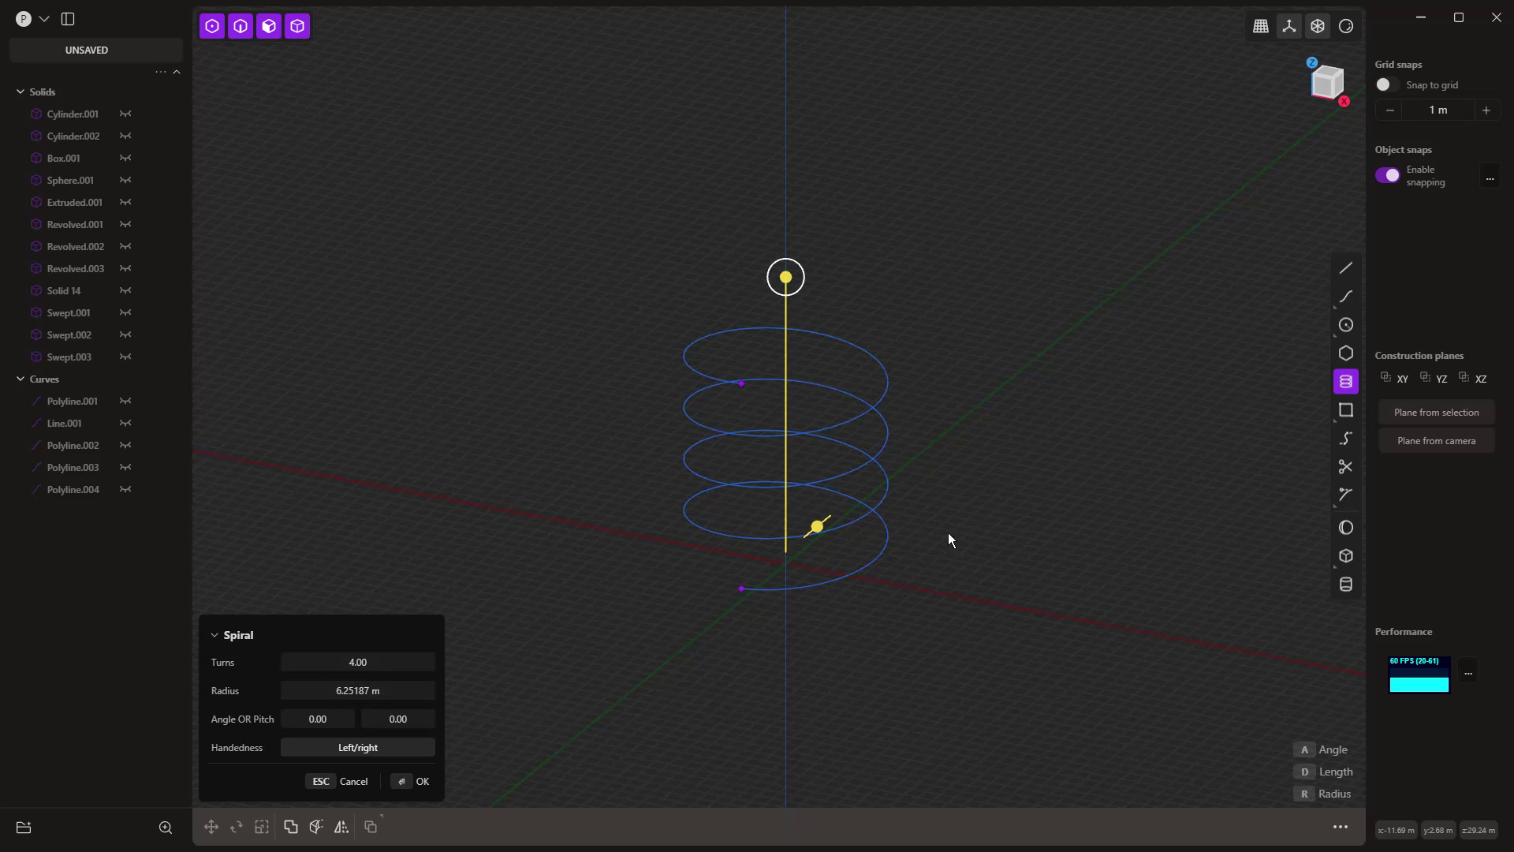
key("Return")
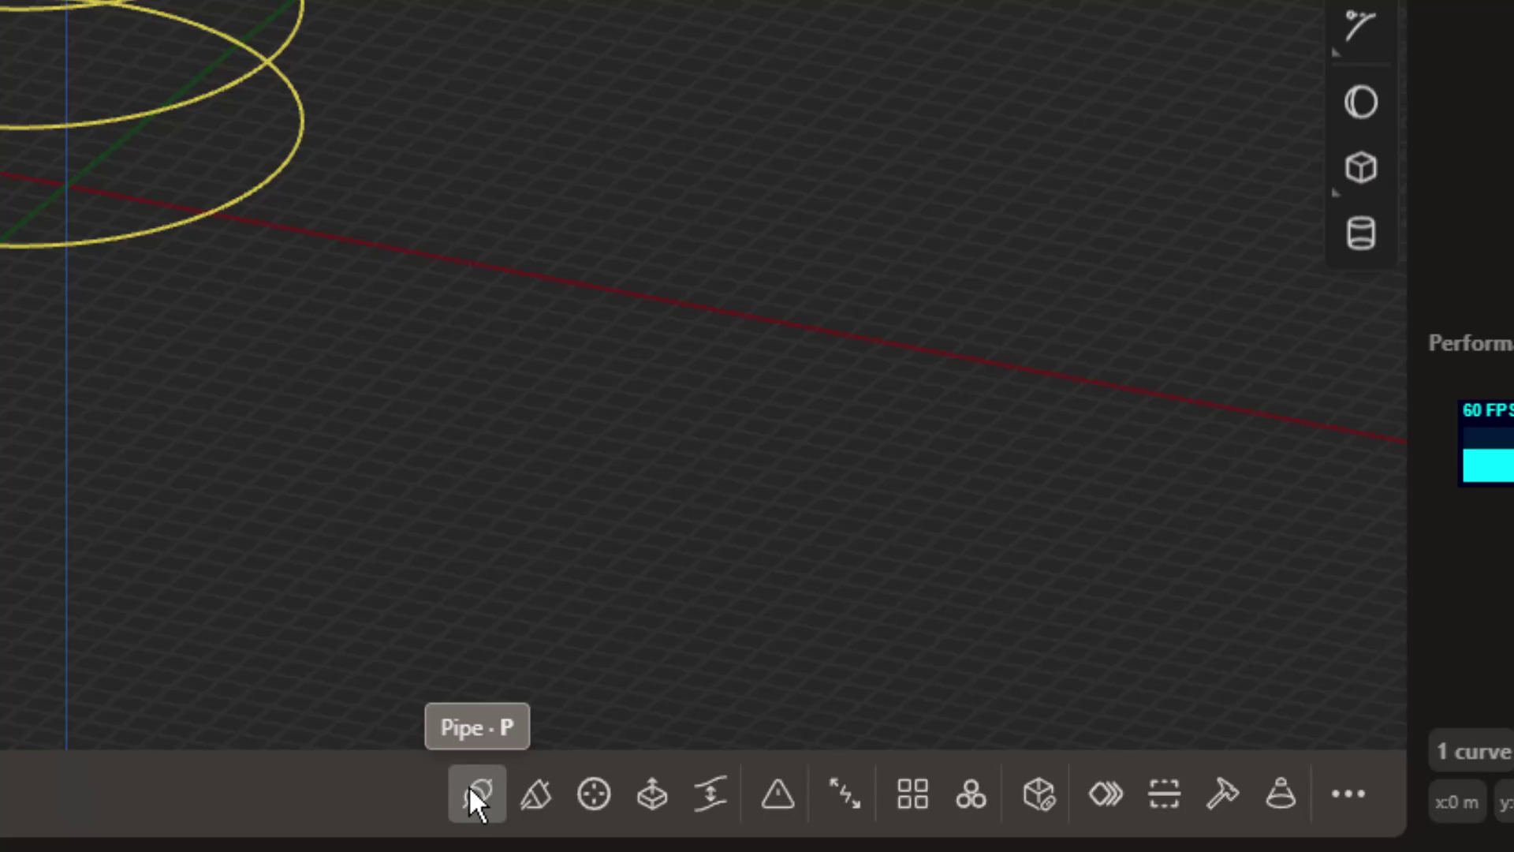
- Turn the spiral into a coil spring with the Pipe command, using a section size of about 0.018 m and thickness of about 0.82 m
left_click(474, 791)
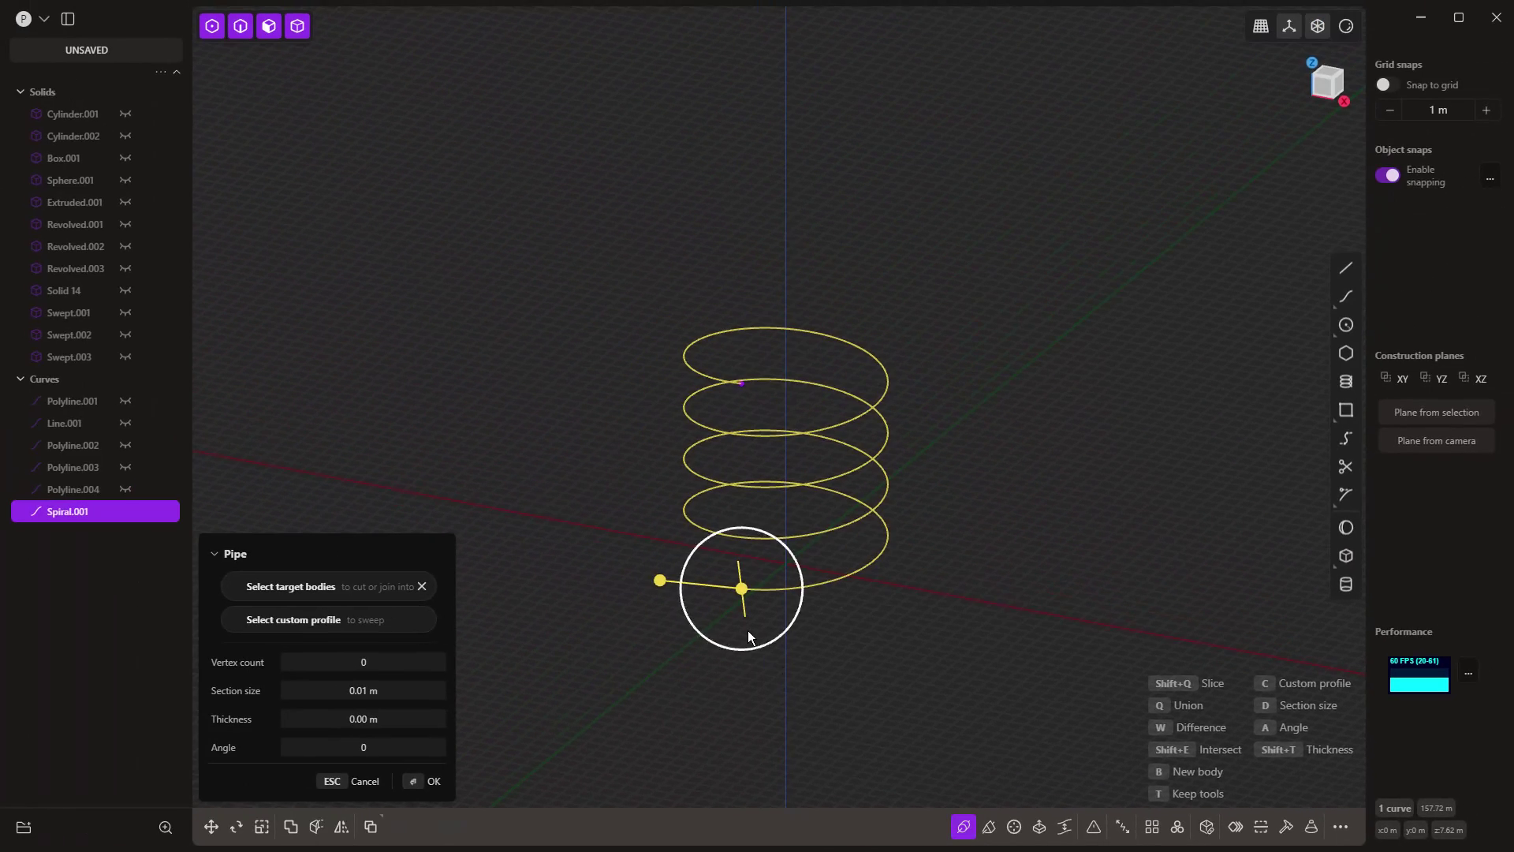
mouse_move(658, 579)
left_mouse_down()
mouse_move(607, 566)
mouse_move(651, 574)
left_mouse_up()
left_click_drag(743, 593, 775, 599)
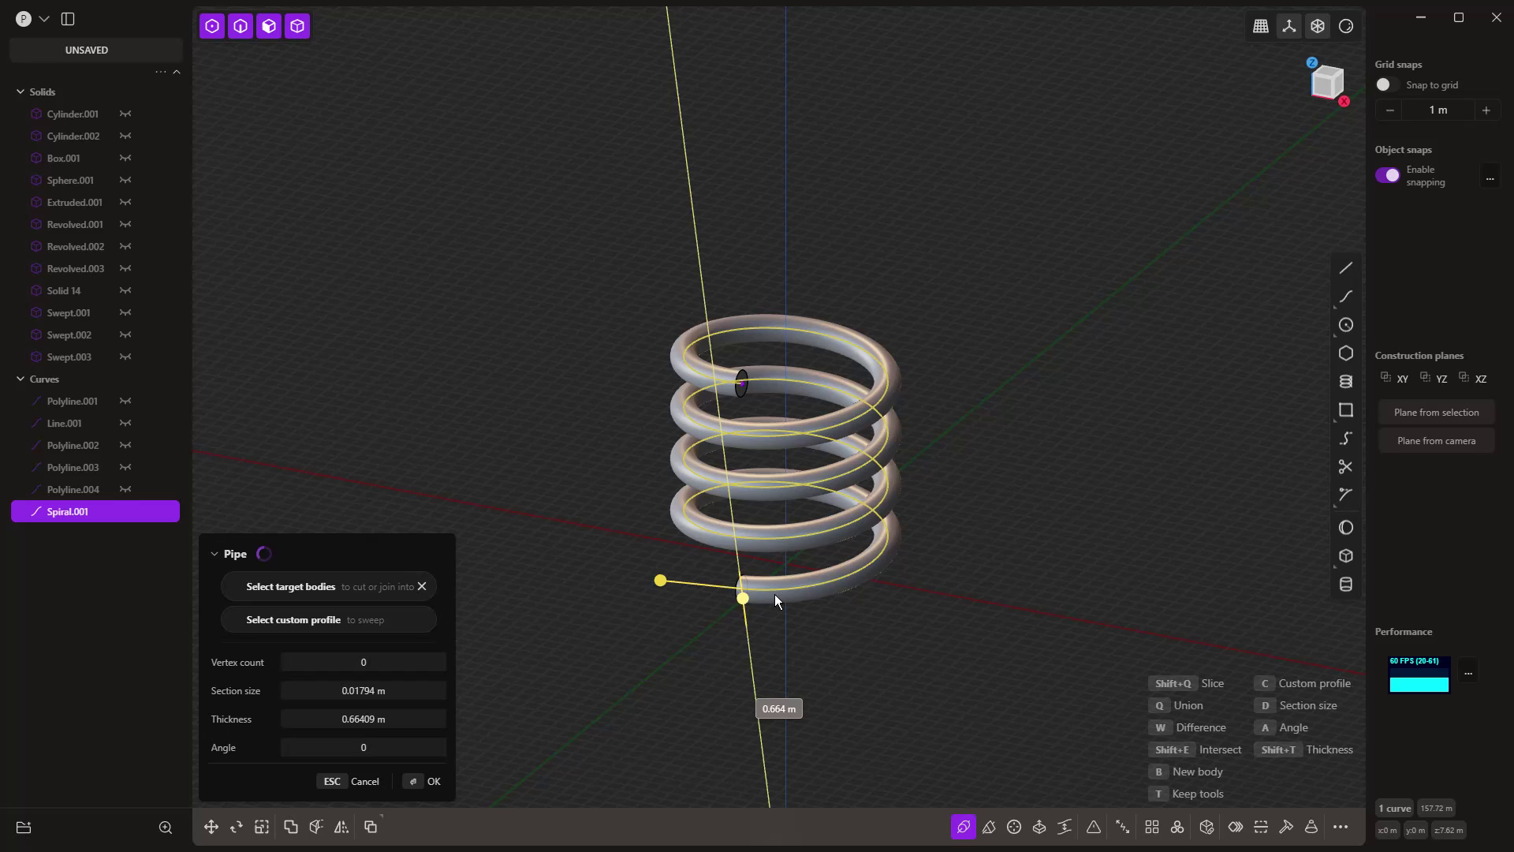
left_click(773, 597)
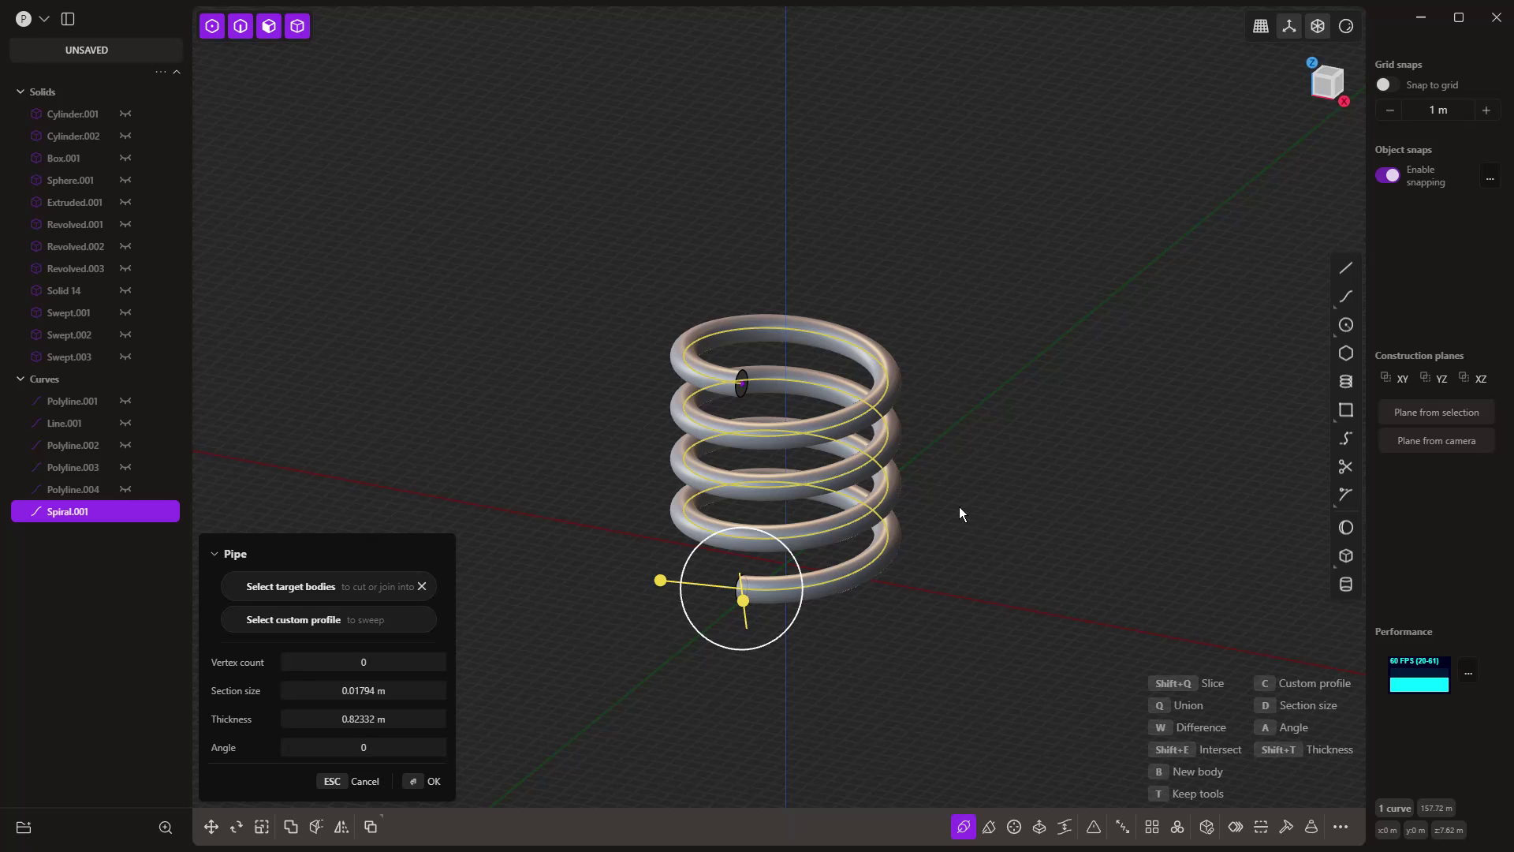
key("Return")
left_click(971, 552)
middle_click_drag(978, 645, 915, 651)
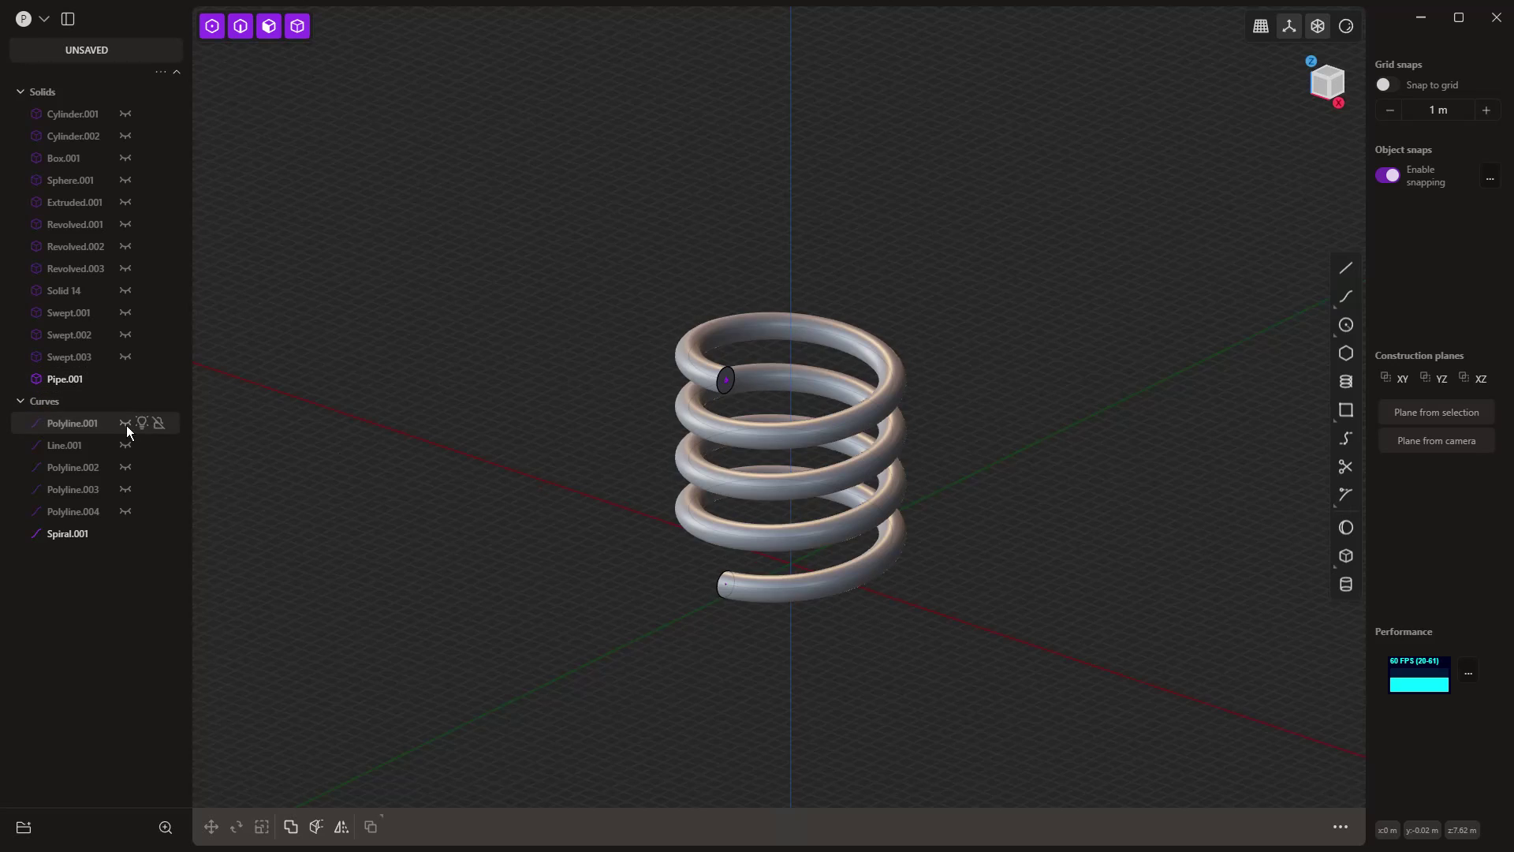
- Hide the spring and its spiral, and draw an L-shaped polyline about 24 m long from the origin along Y and up along Z
left_click(124, 379)
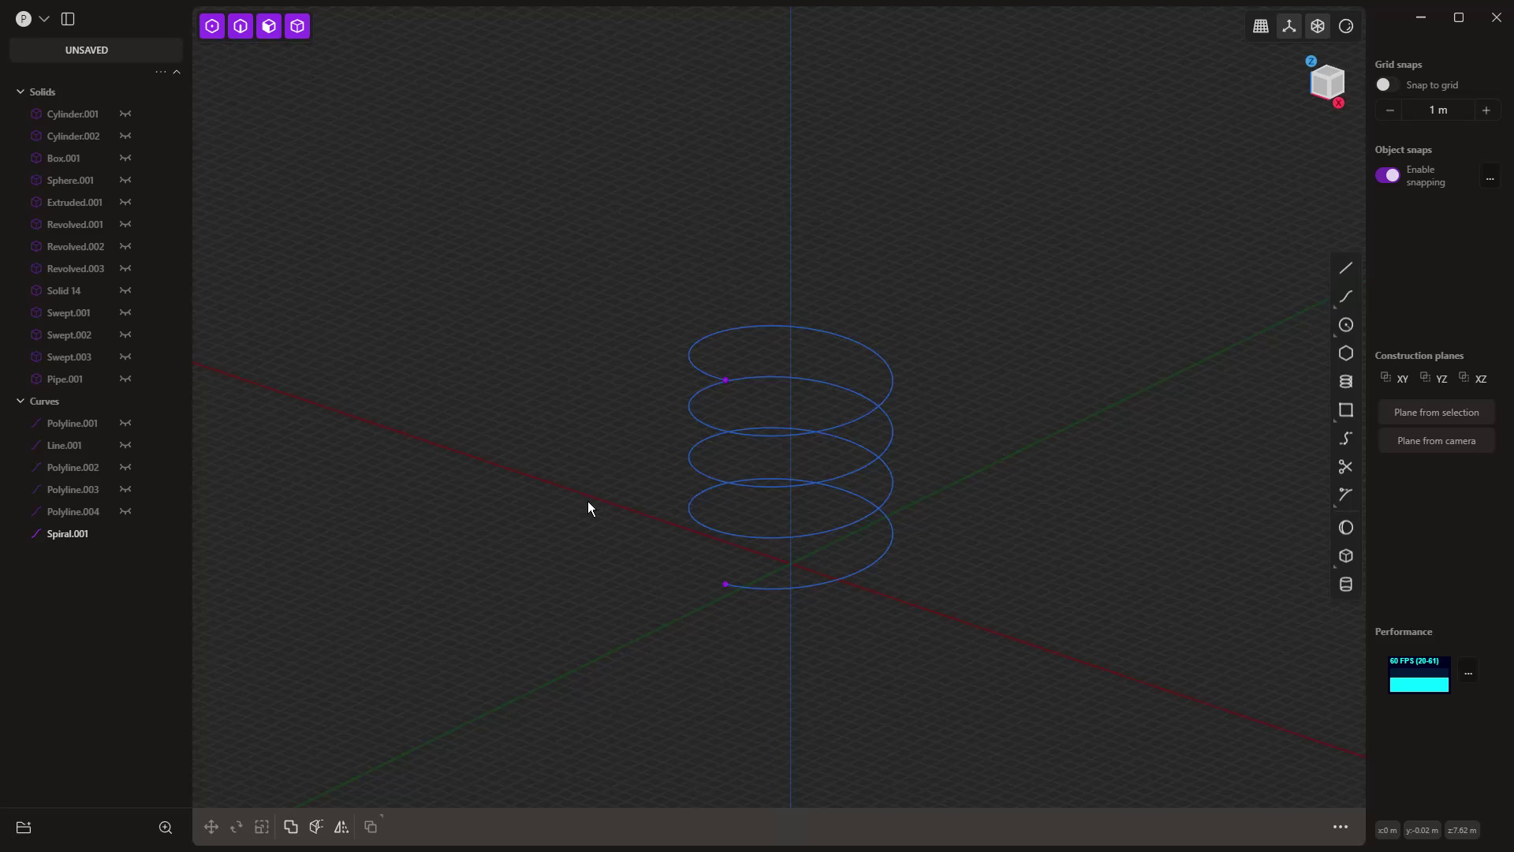
left_click(124, 534)
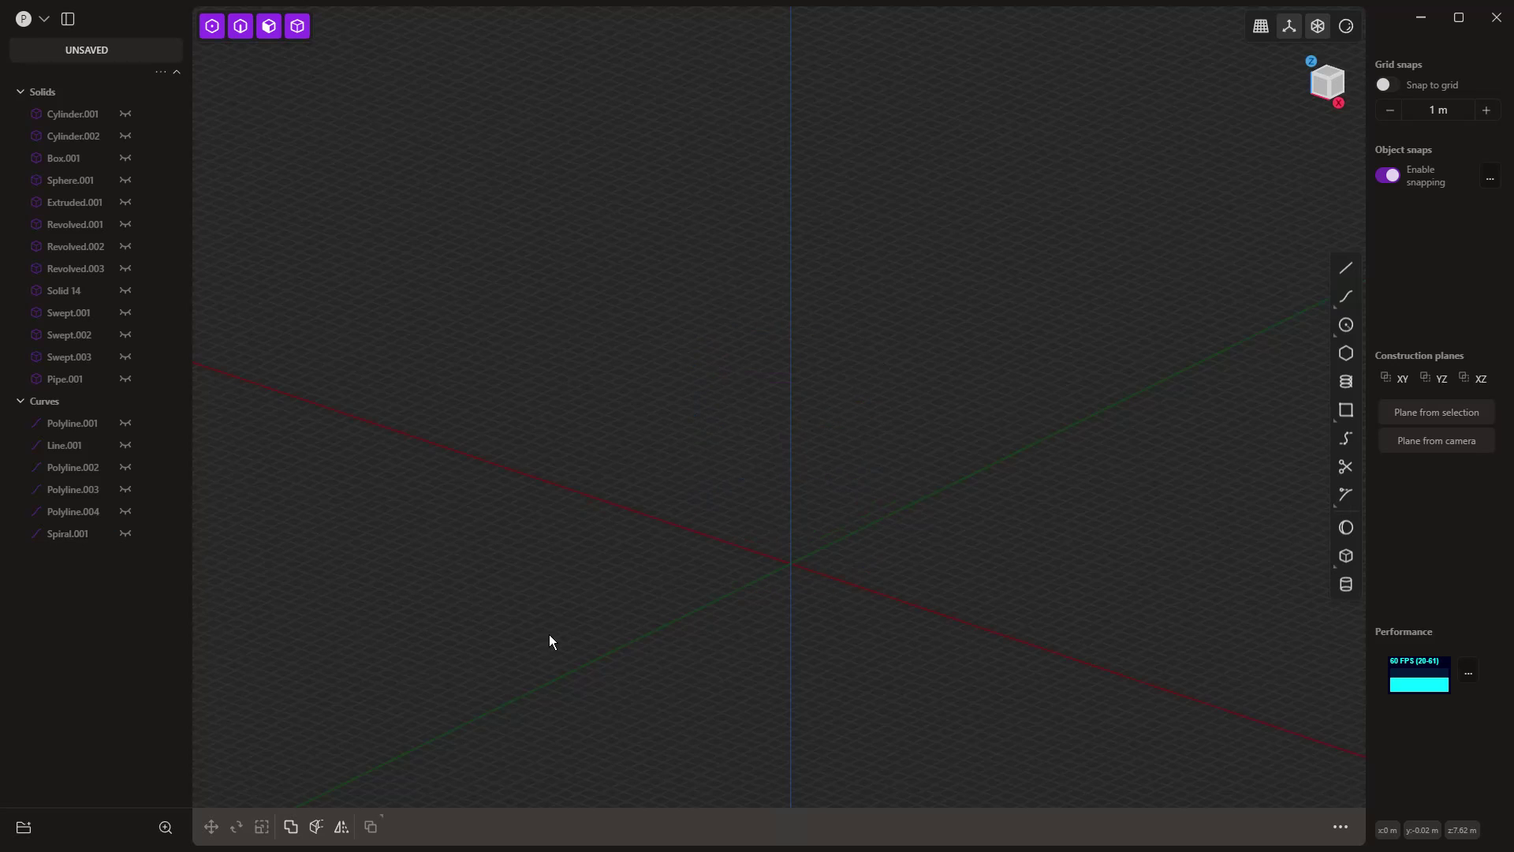
left_click(1346, 269)
left_click(787, 562)
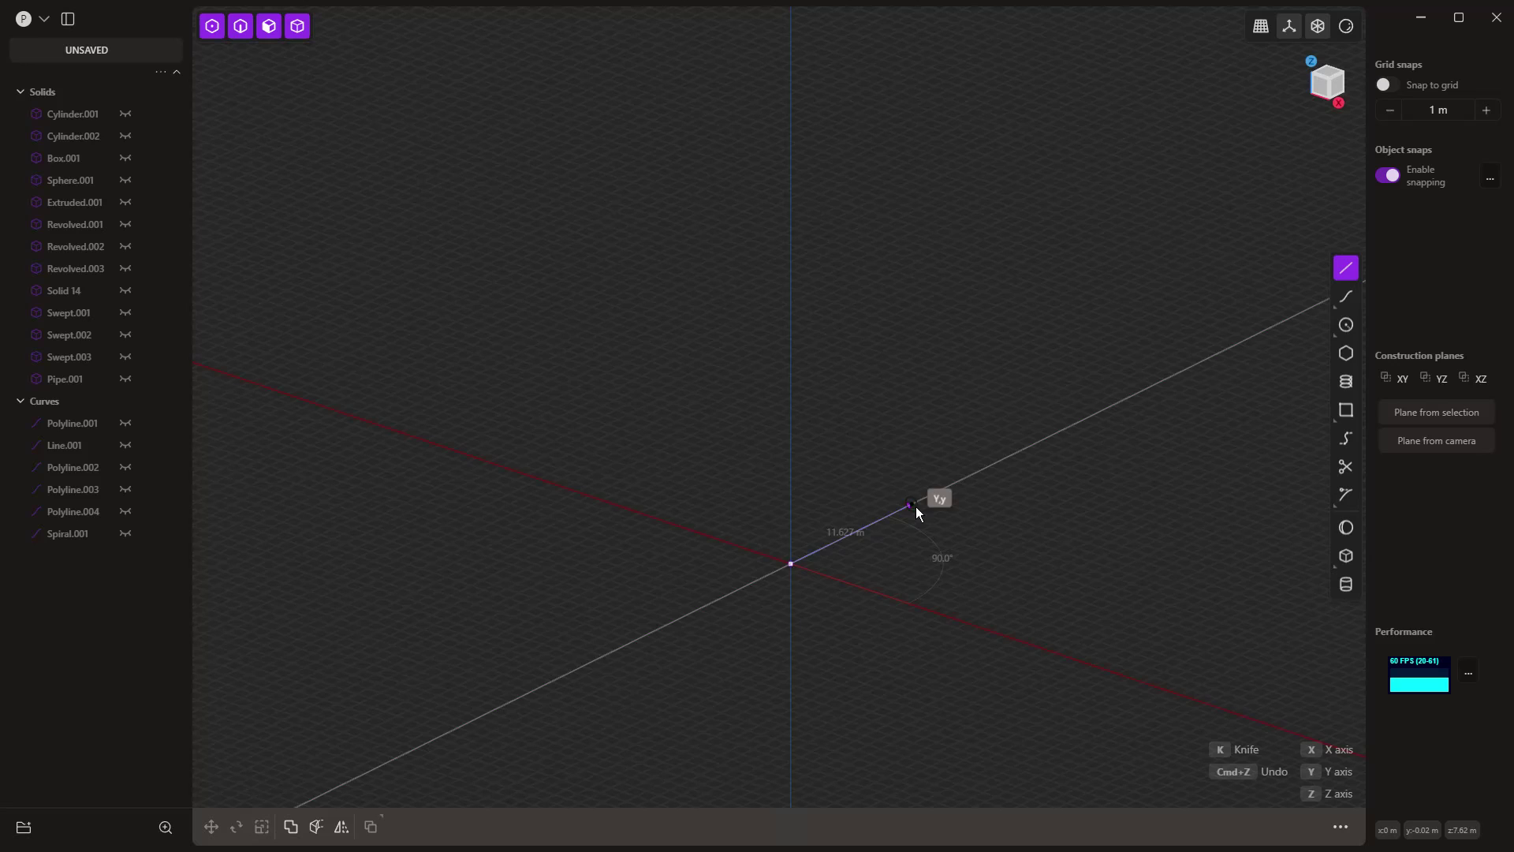
left_click(920, 499)
left_click(920, 329)
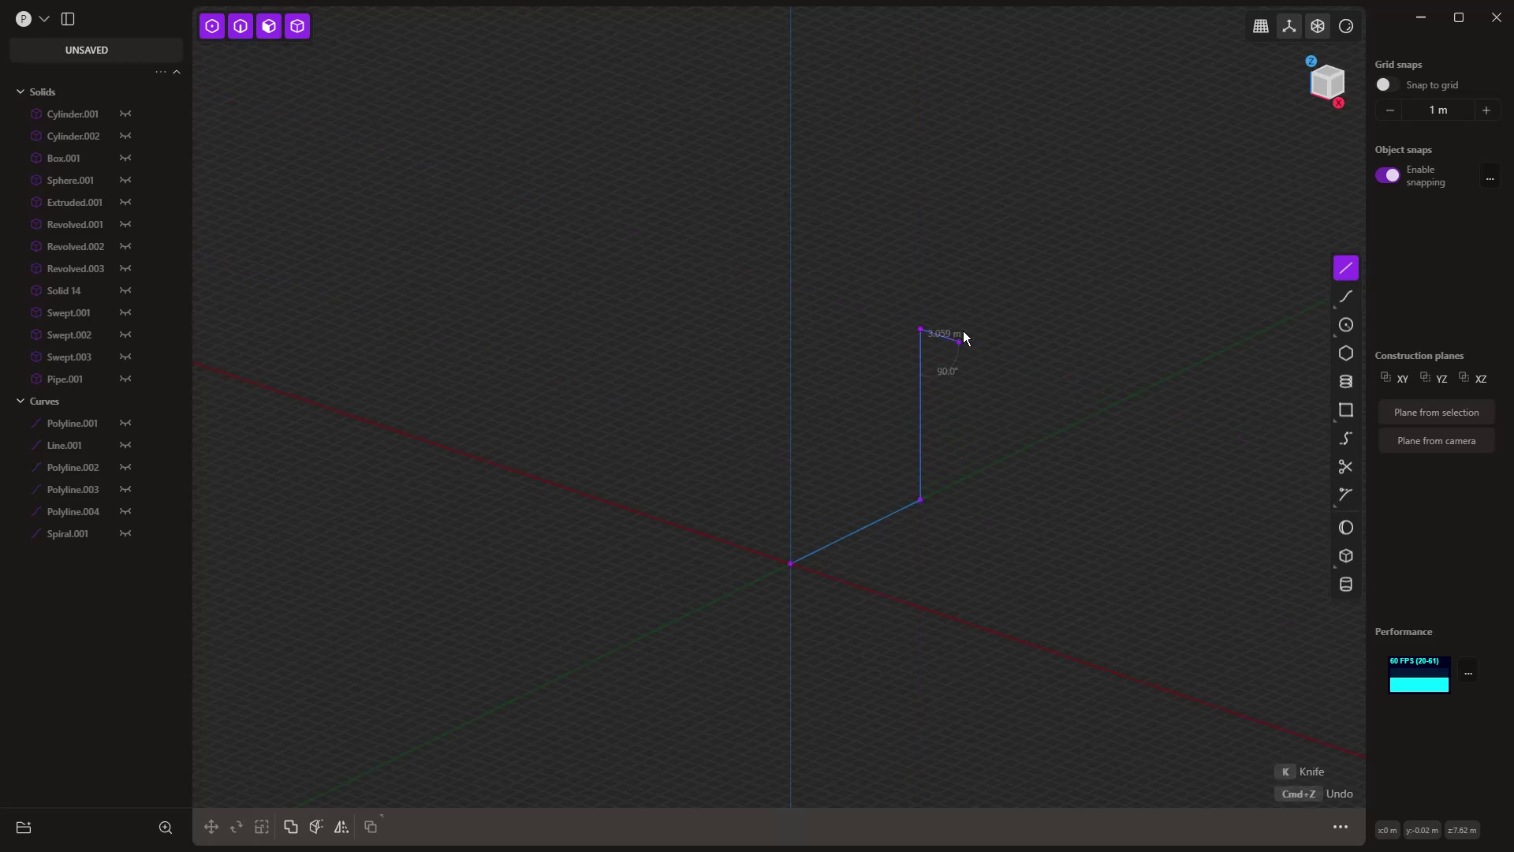
key("Return")
- Pipe the L-shaped polyline into a hollow elbow with a section size of 1.62 m and a thickness of 1.83 m
left_click(961, 827)
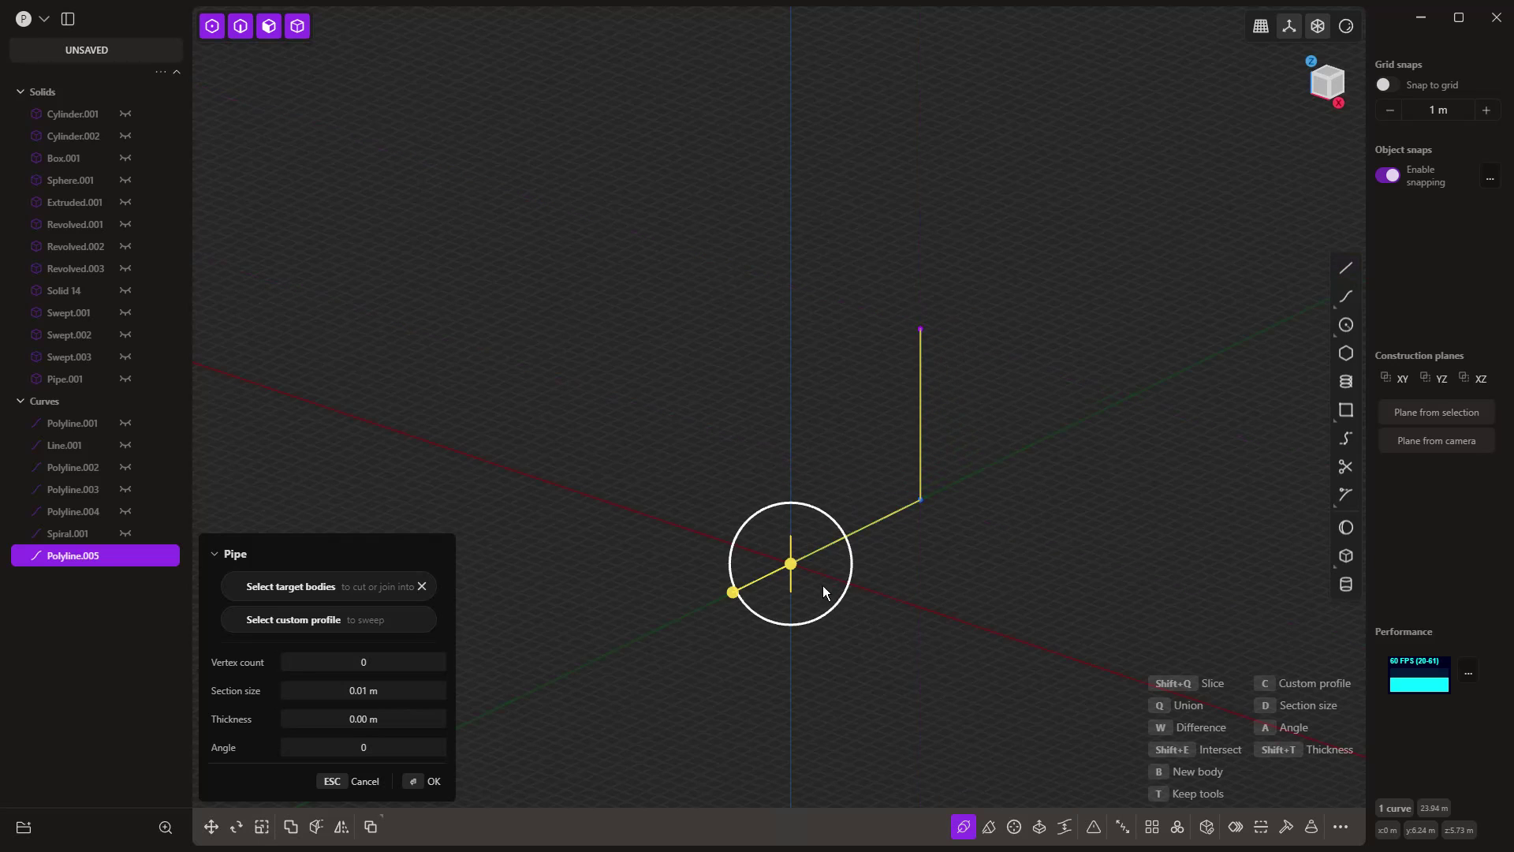
left_click_drag(791, 563, 827, 585)
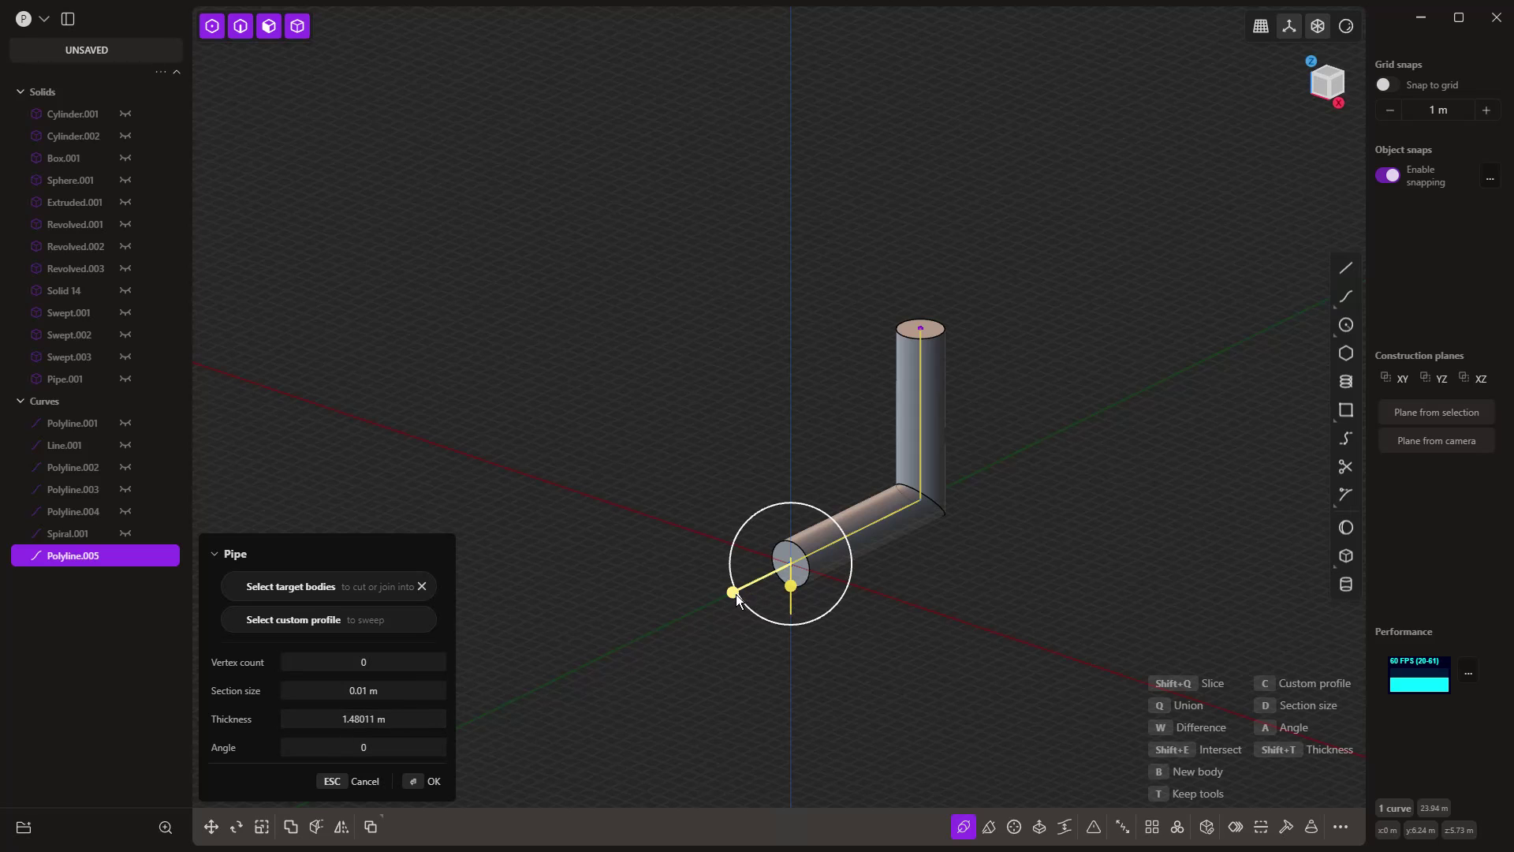
left_click_drag(736, 594, 850, 553)
scroll(787, 580, "up", 3)
scroll(781, 591, "up", 5)
mouse_move(775, 596)
left_mouse_down()
mouse_move(770, 641)
mouse_move(770, 597)
mouse_move(770, 619)
left_mouse_up()
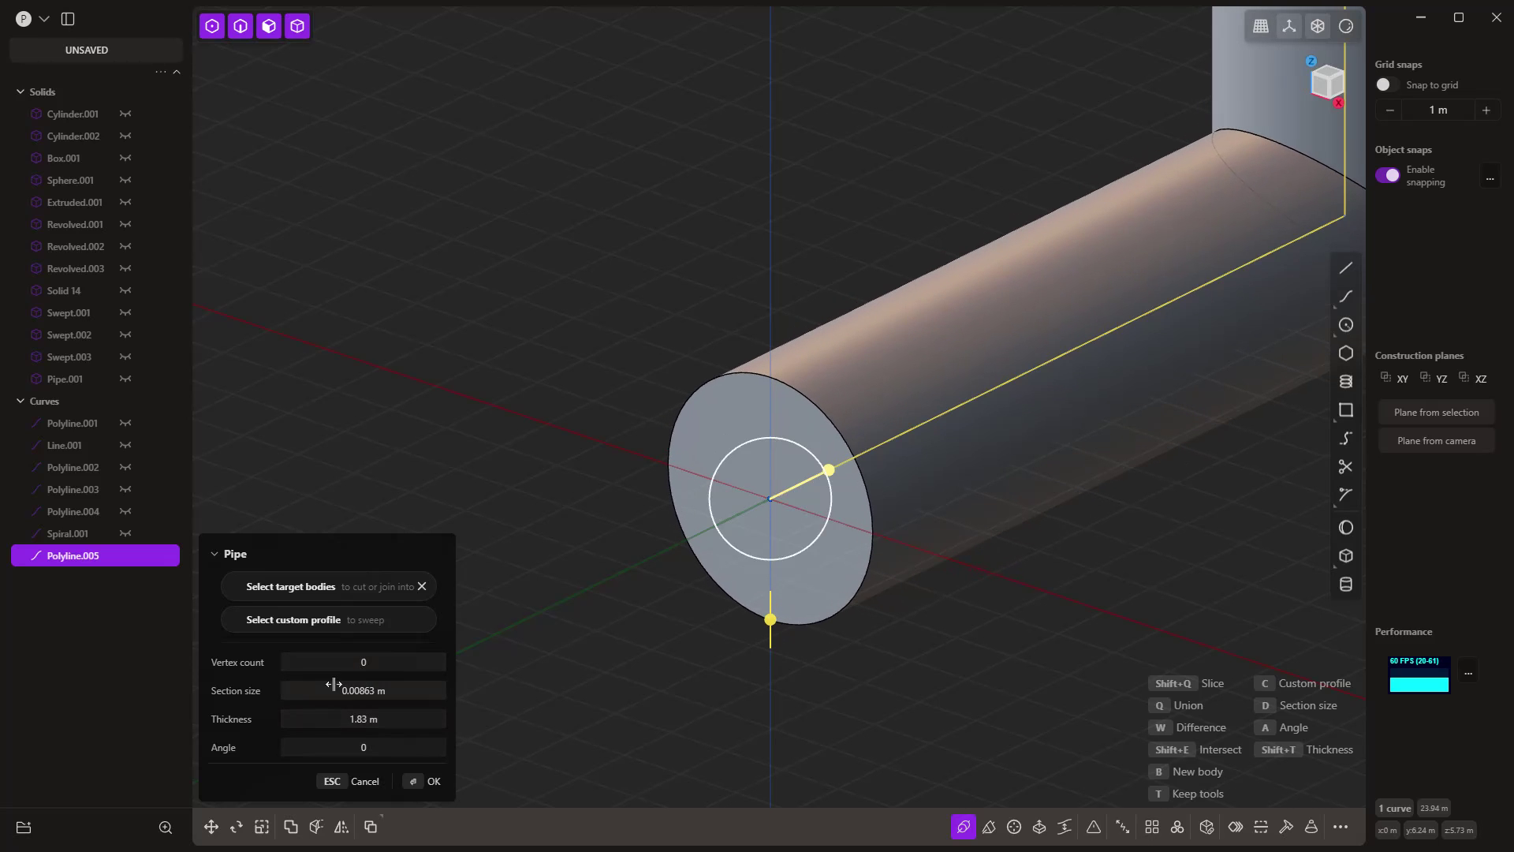
left_click_drag(328, 686, 403, 686)
scroll(725, 489, "down", 5)
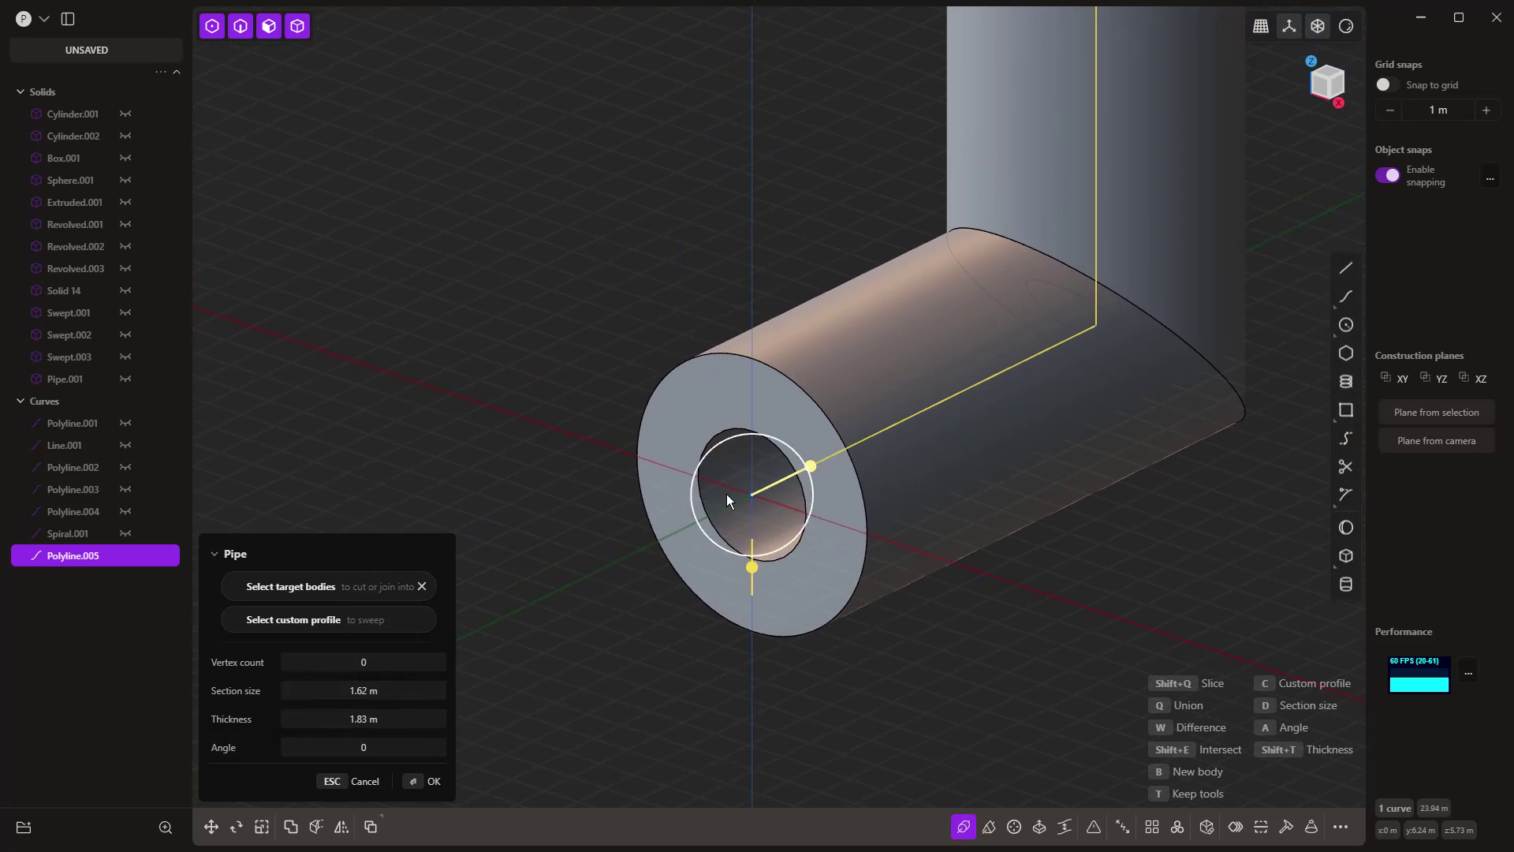
scroll(738, 552, "down", 3)
key("Return")
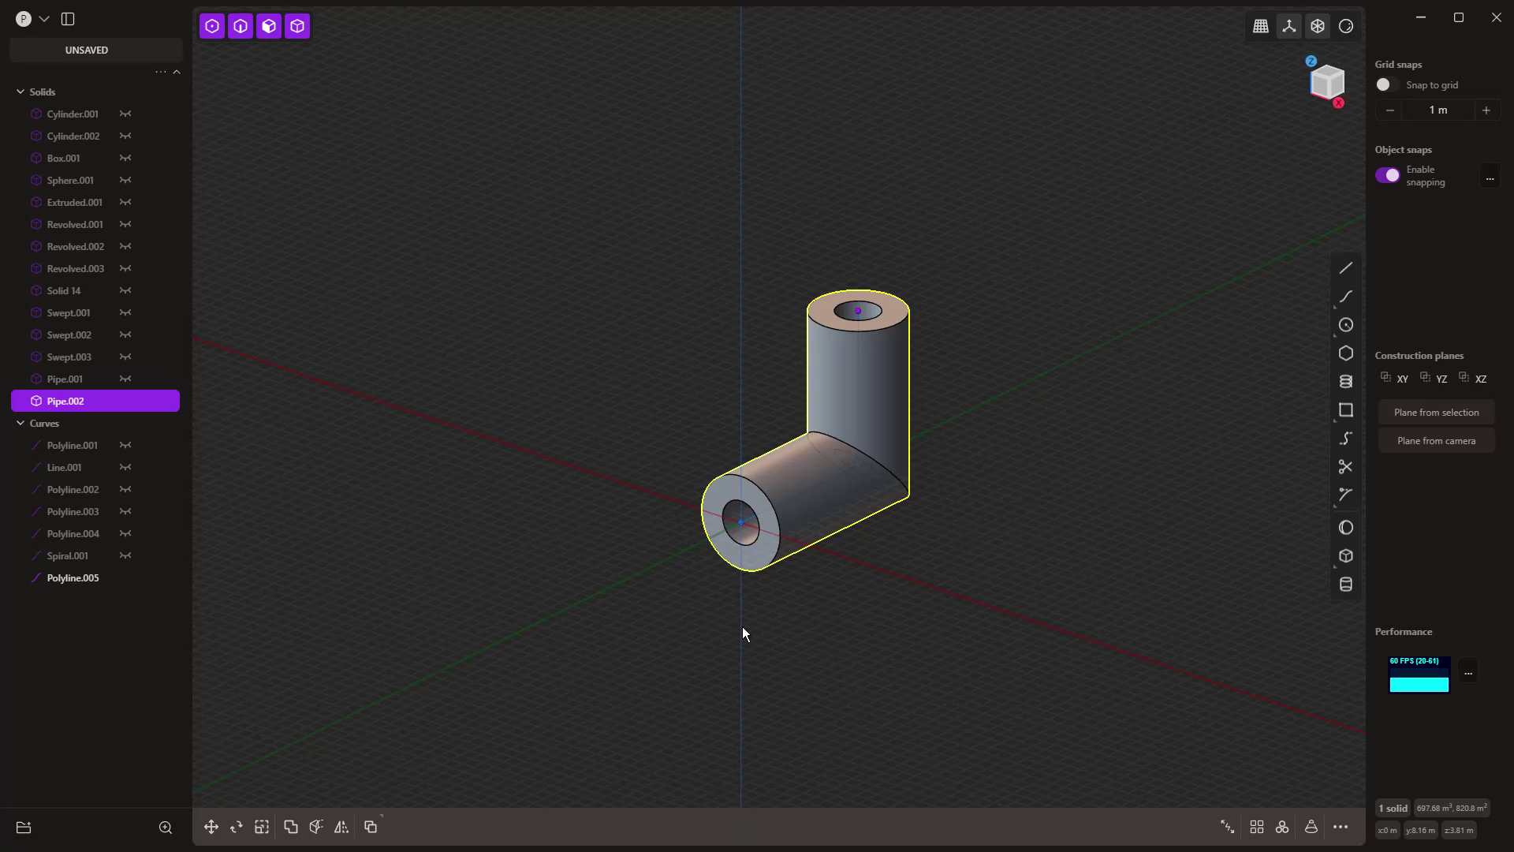
- Chamfer the outer rim at the upper end of the elbow pipe by about 0.77 m
left_click(892, 326)
key("f")
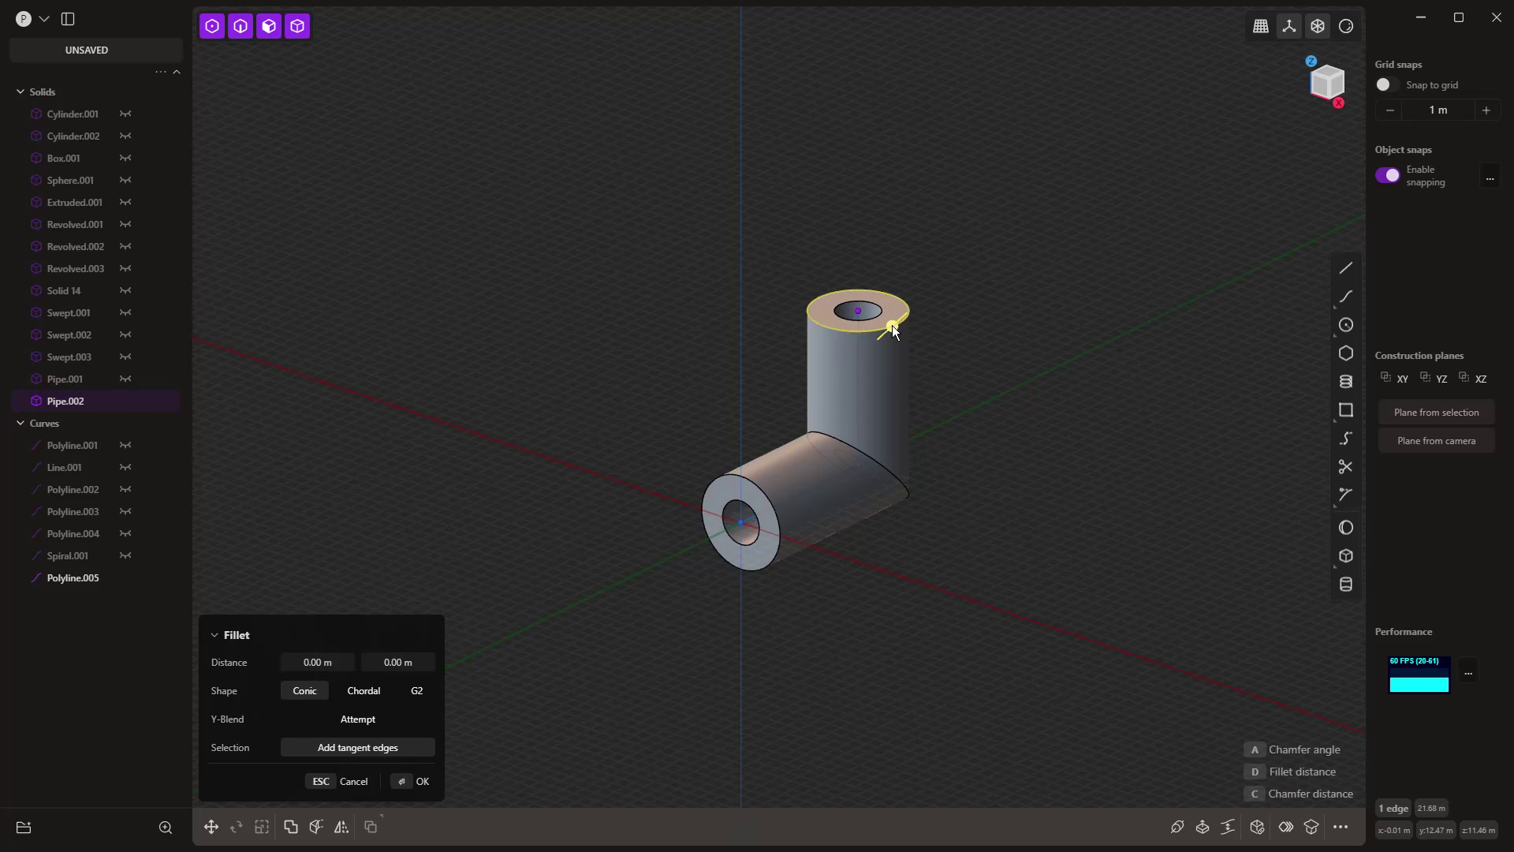
left_click_drag(893, 331, 887, 331)
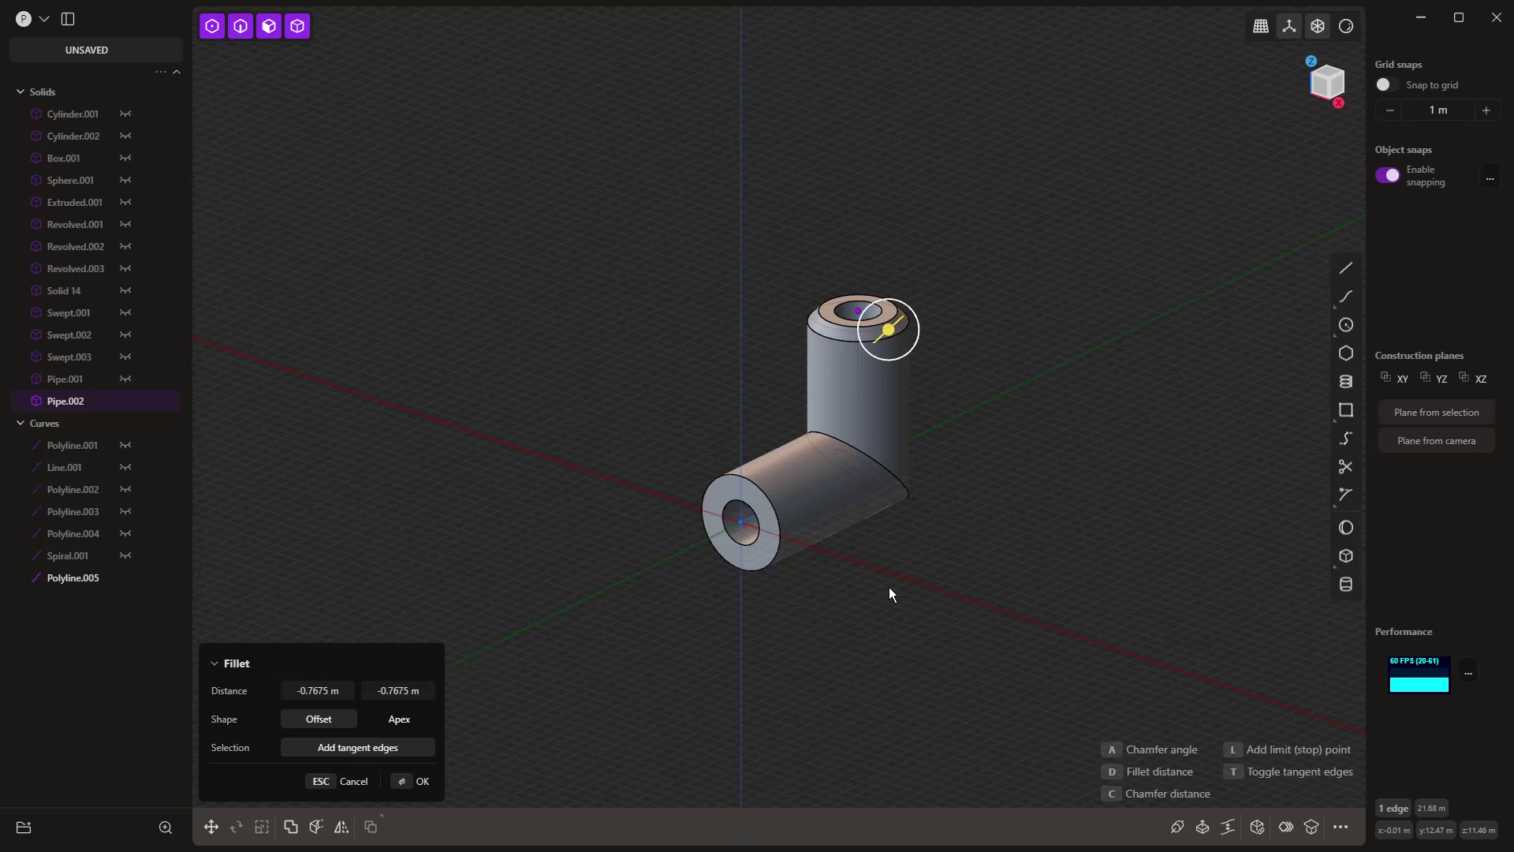
key("Escape")
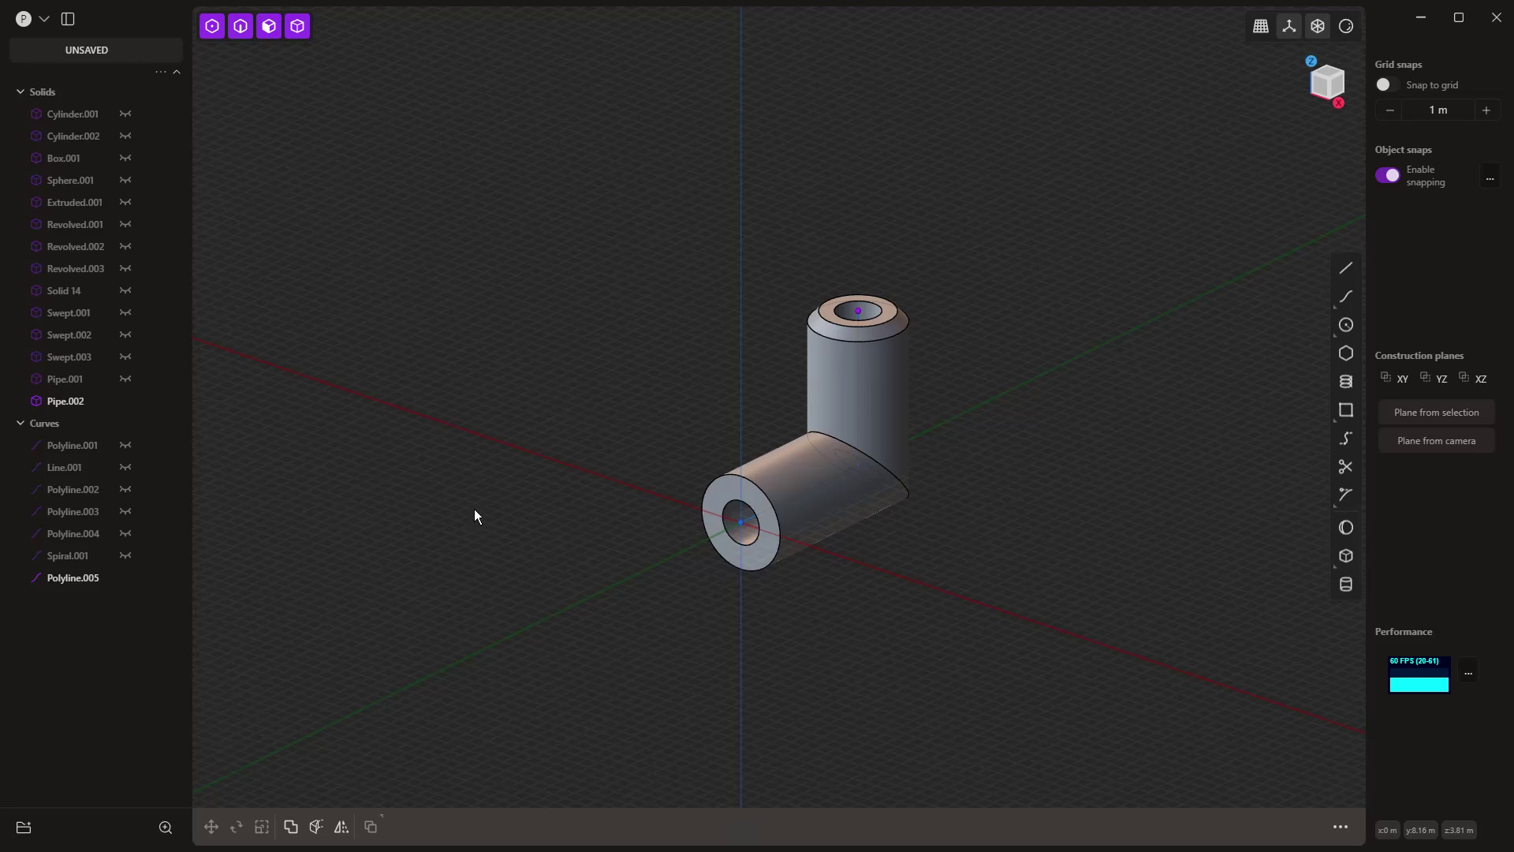
- Hide the elbow pipe and draw a four-turn spiral with a curve length of about 107 m, rising along the Z axis above the origin
left_click(125, 401)
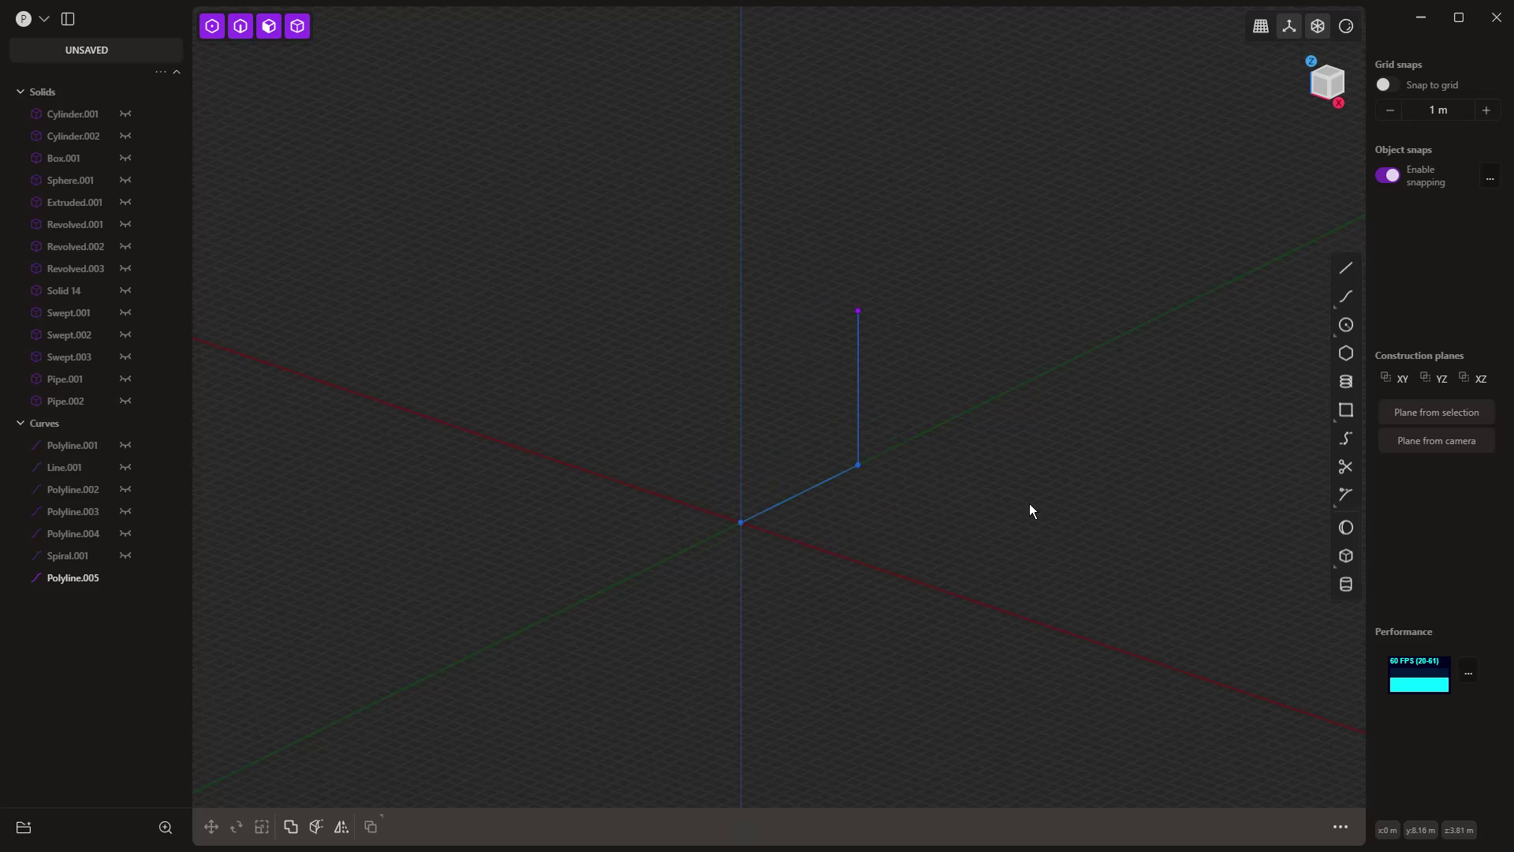
left_click(1346, 382)
left_click(736, 476)
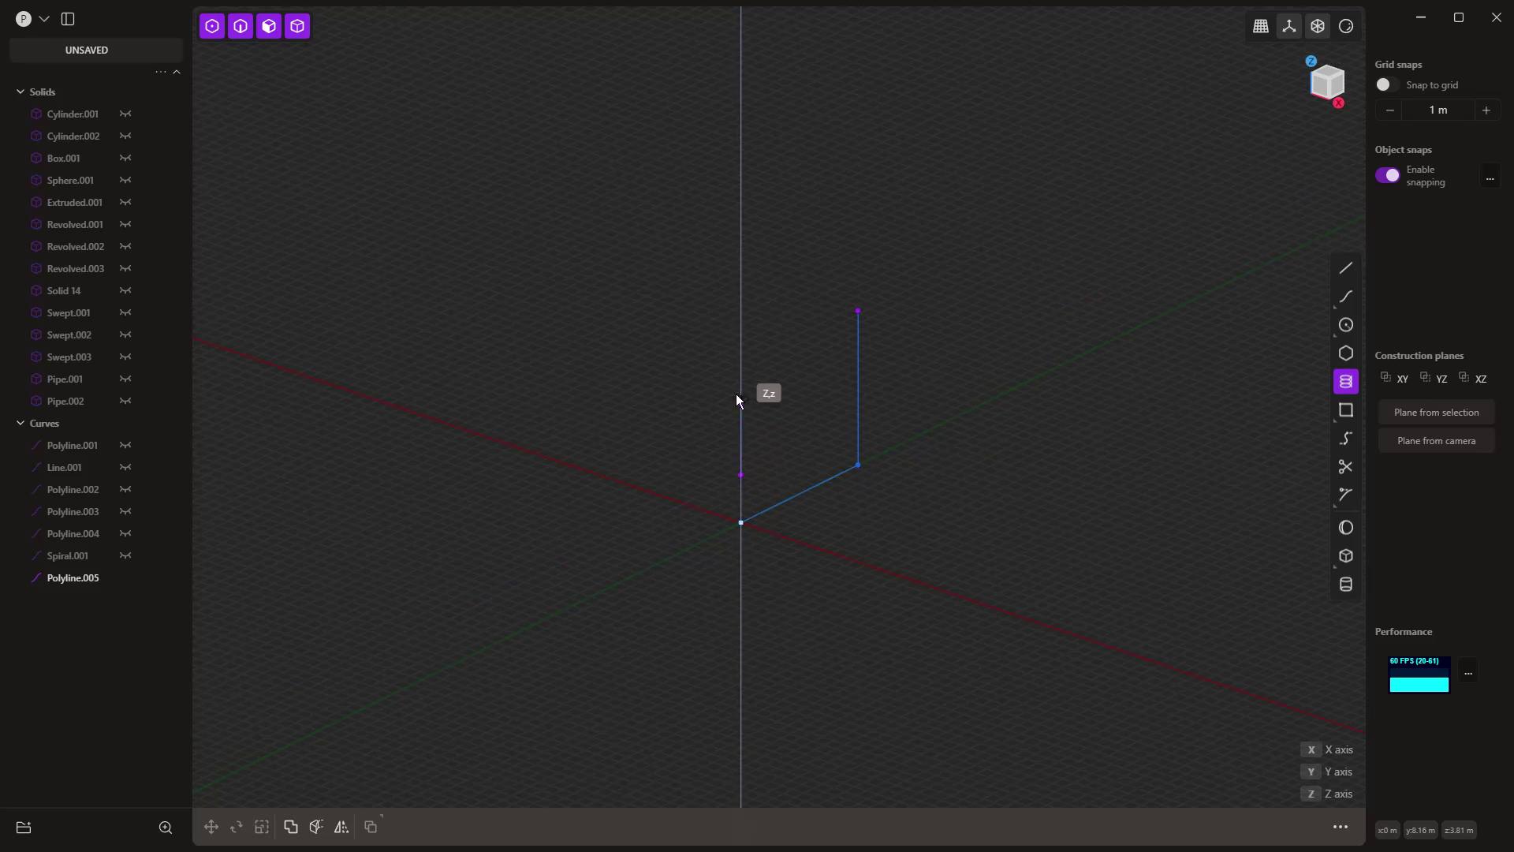
left_click(736, 395)
left_click(778, 361)
- Pipe the new spiral into a thick coil with a section size of 0.01 m and a thickness of about 1.77 m
key("p")
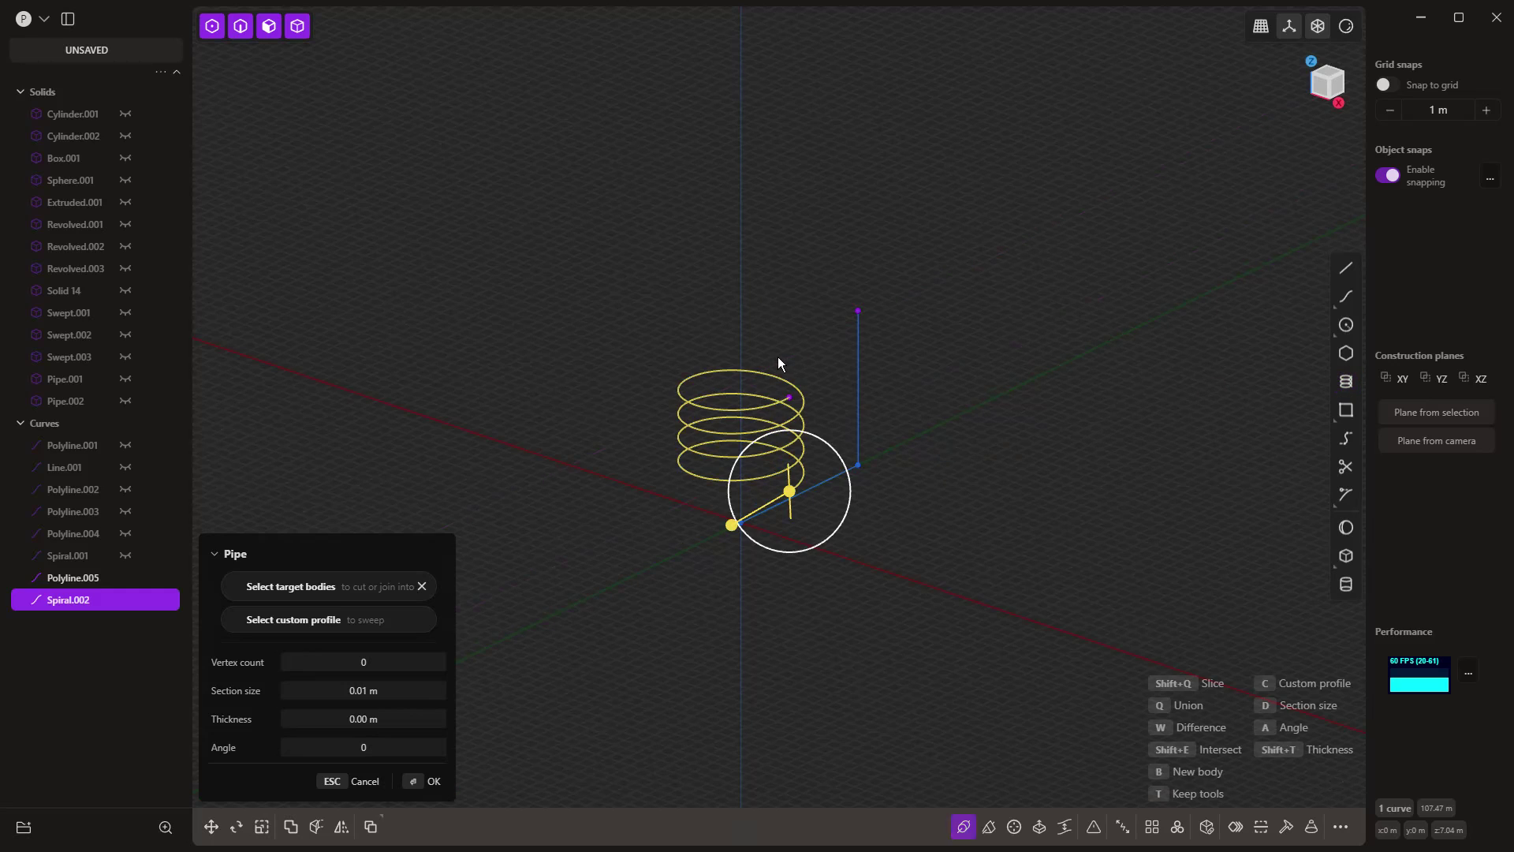
key("shift+t")
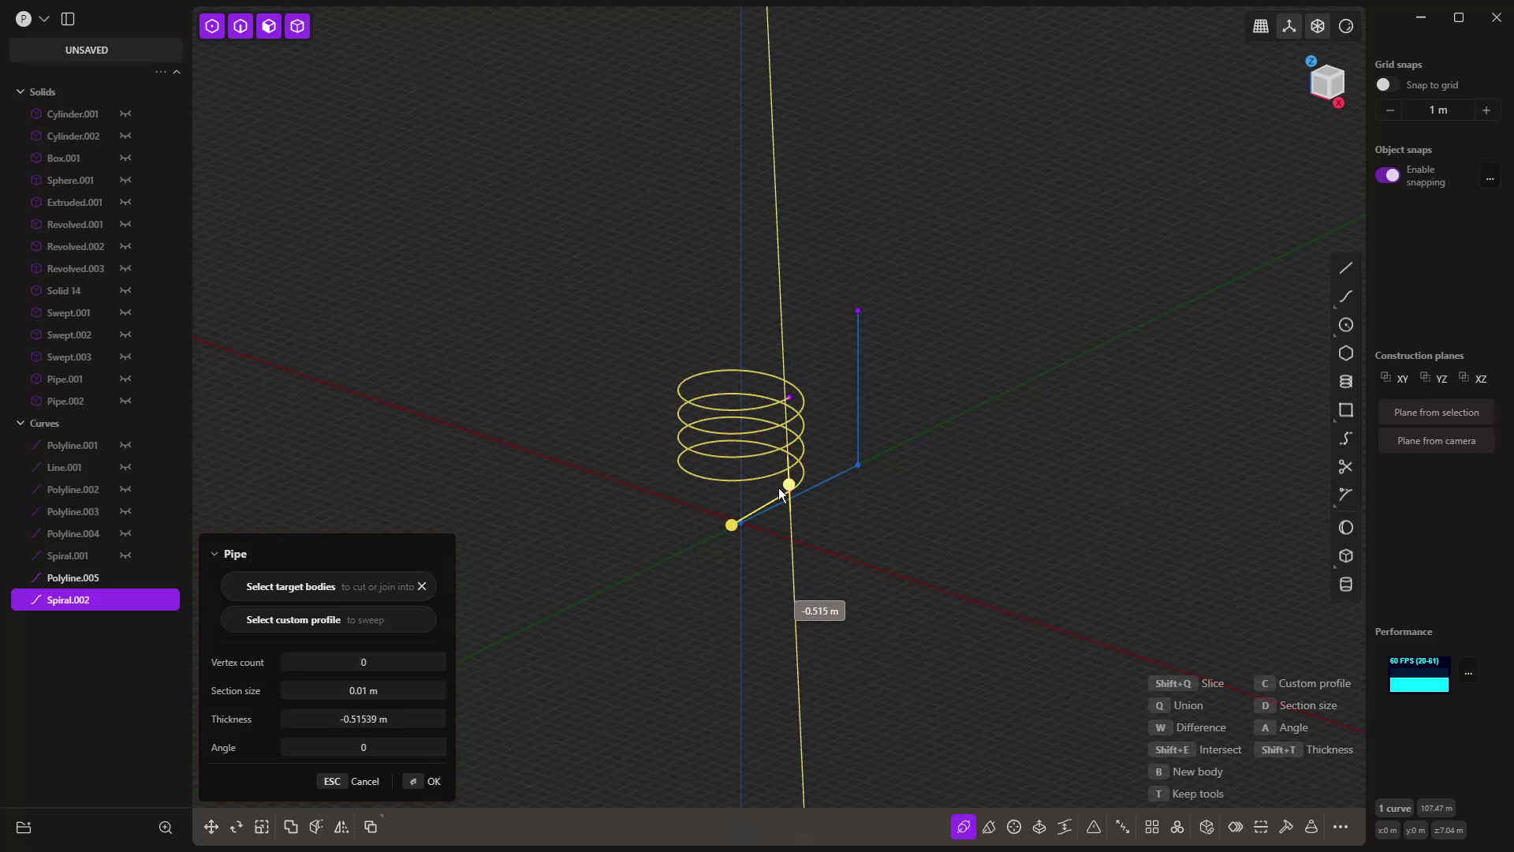
left_click(783, 521)
left_click(785, 511)
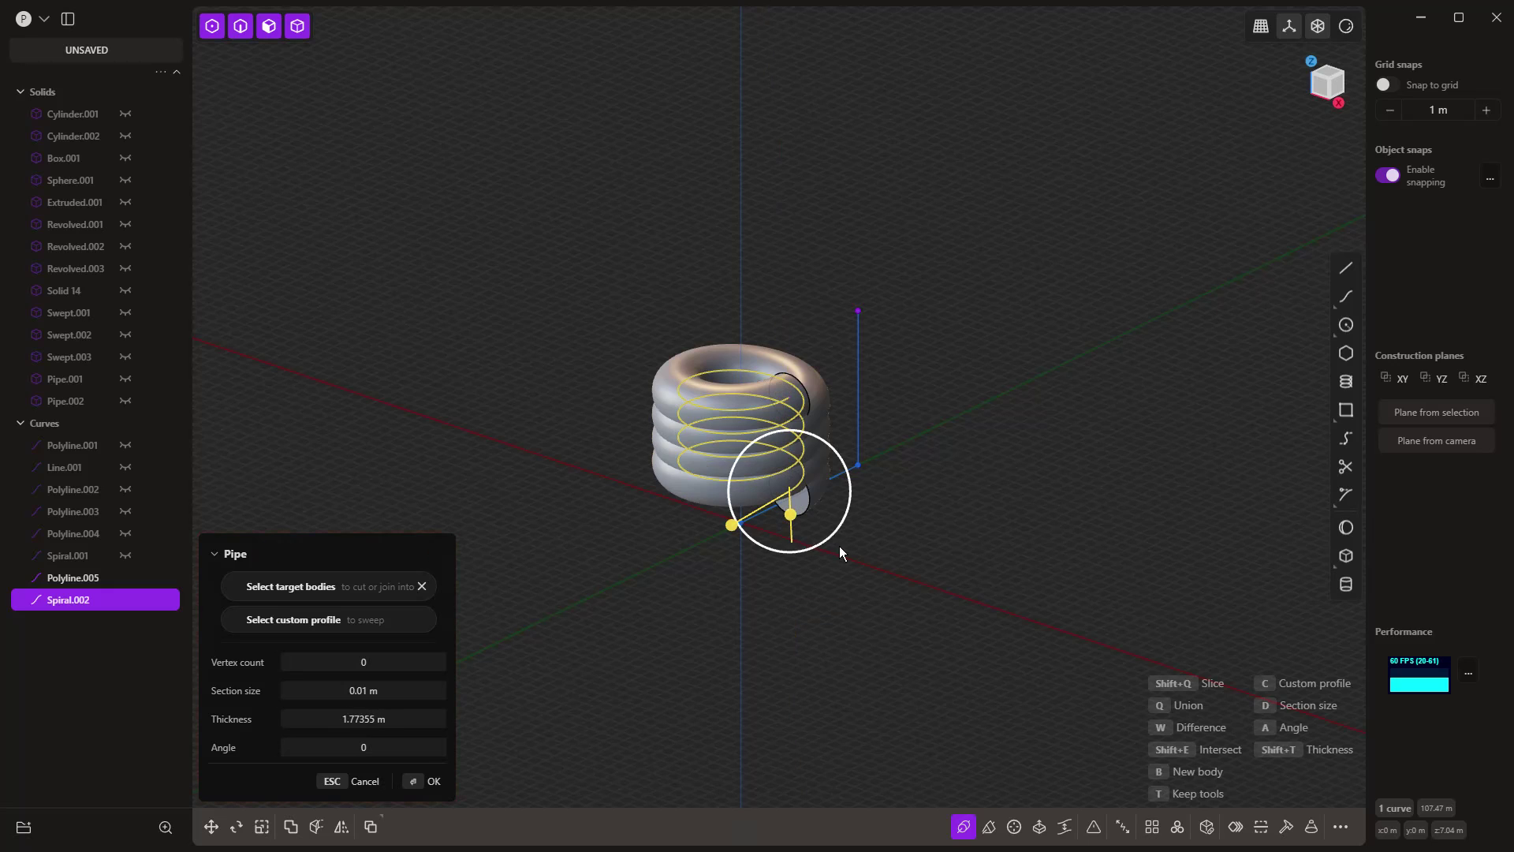
key("Return")
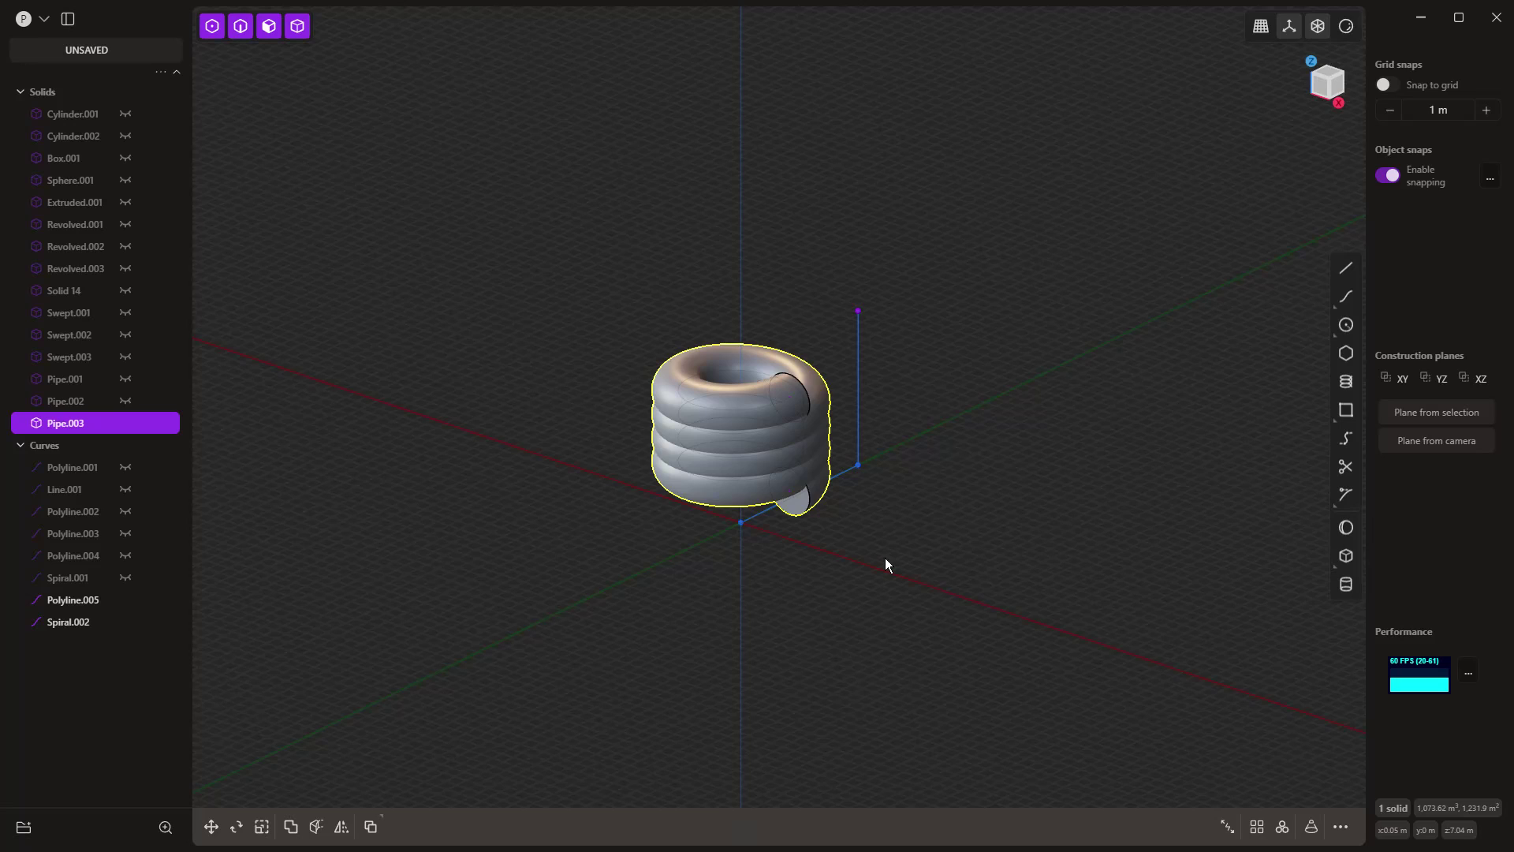